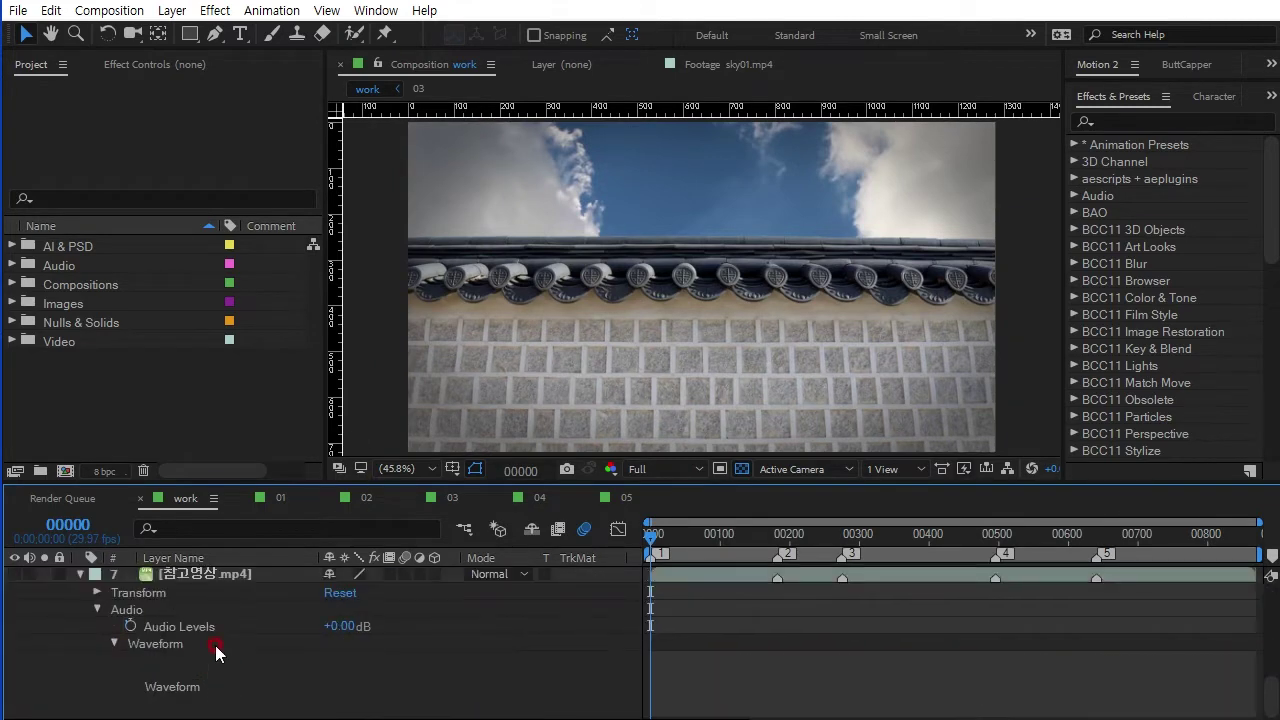
- Show the 참고영상.mp4 audio waveform, preview the clip full-screen, rewind to 00000, then start a new project
click(44, 574)
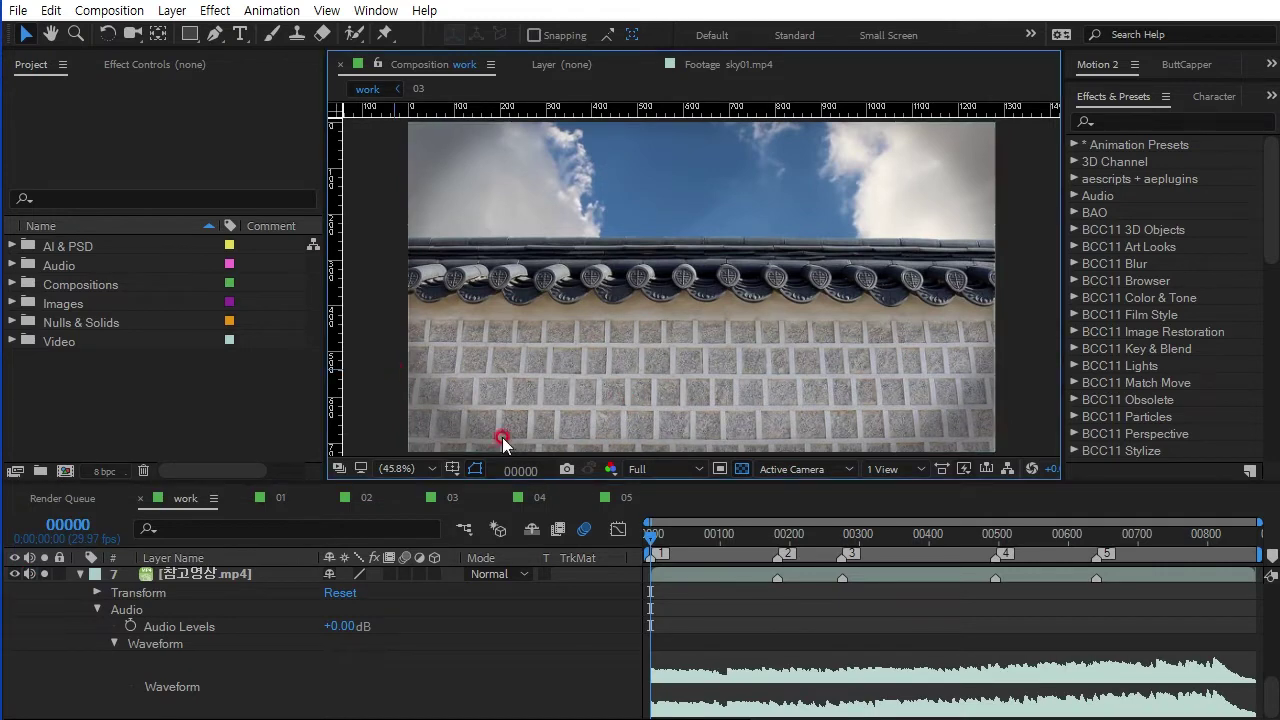
key(grave)
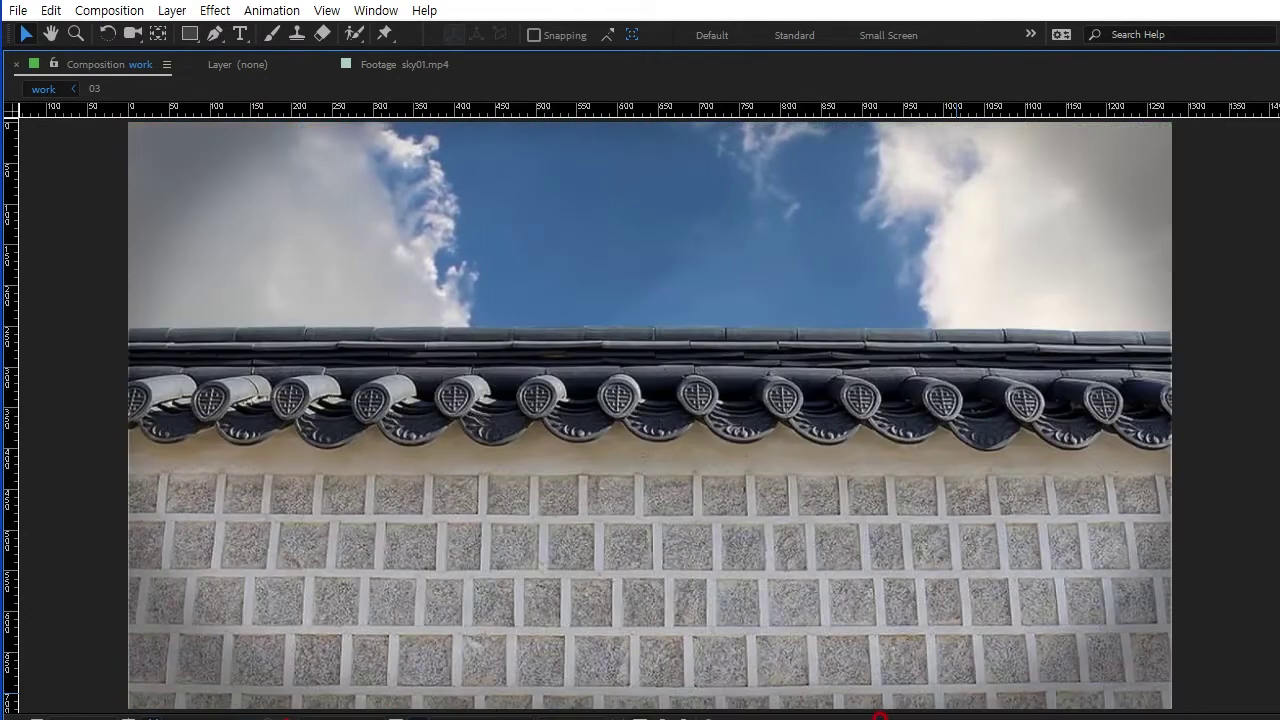
key(grave)
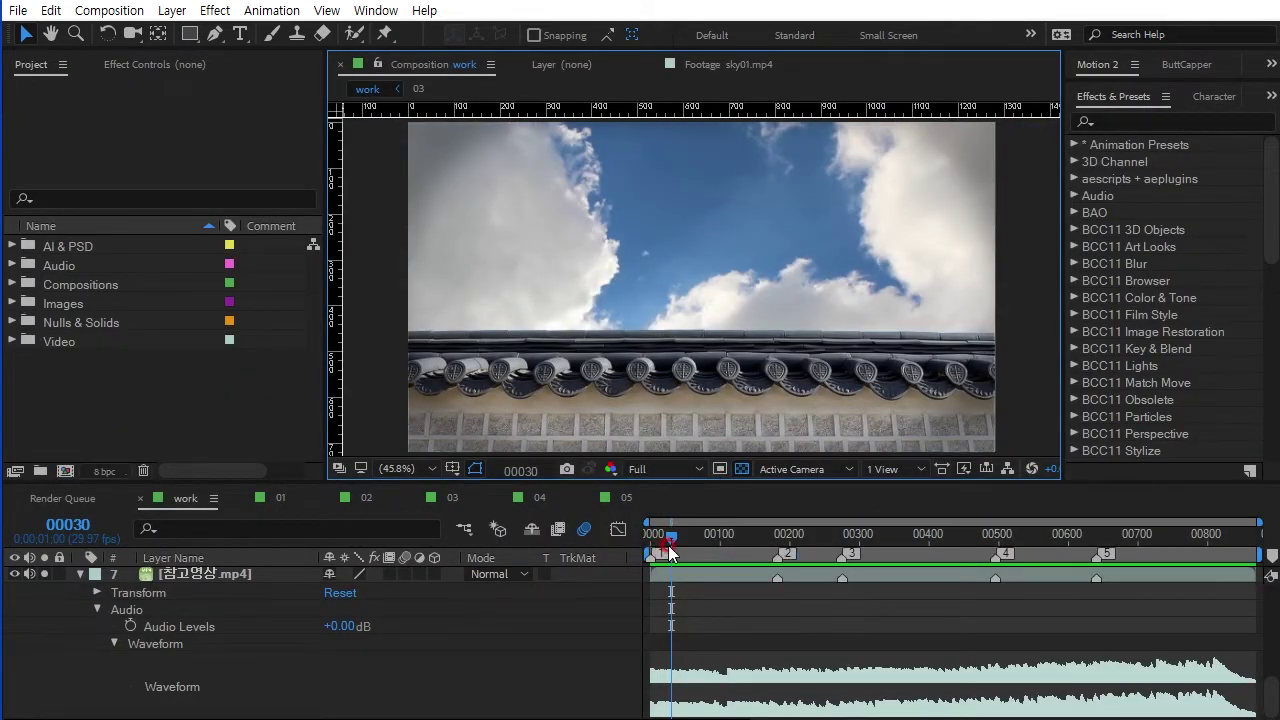
drag(672, 537, 652, 537)
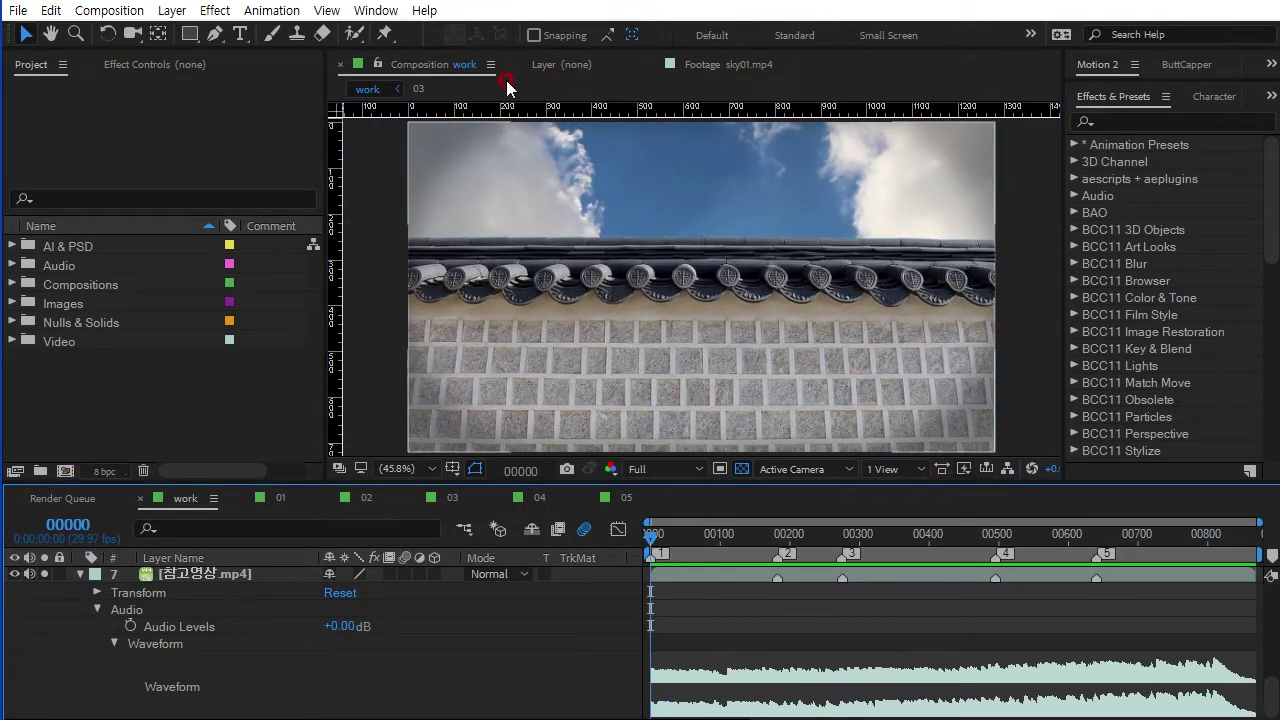
key(ctrl+alt+n)
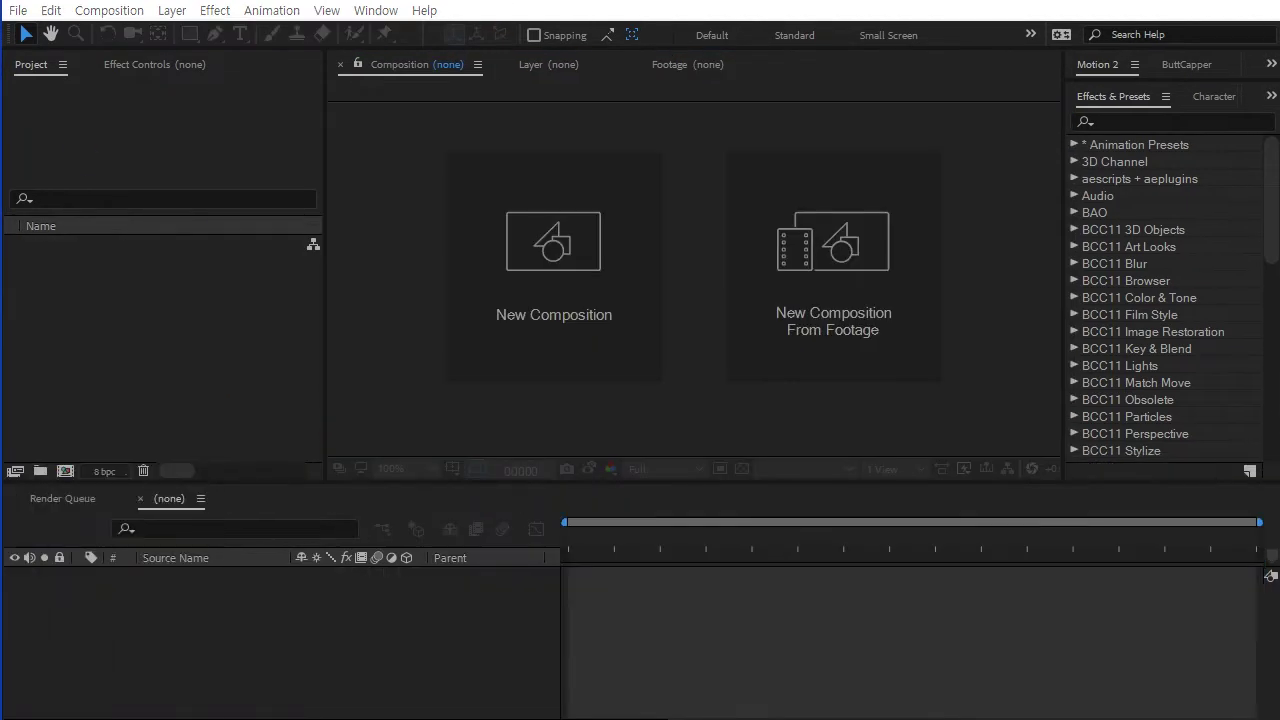
- Open the import window from the empty Project panel and browse into the 실기_궁결 folder
click(207, 349)
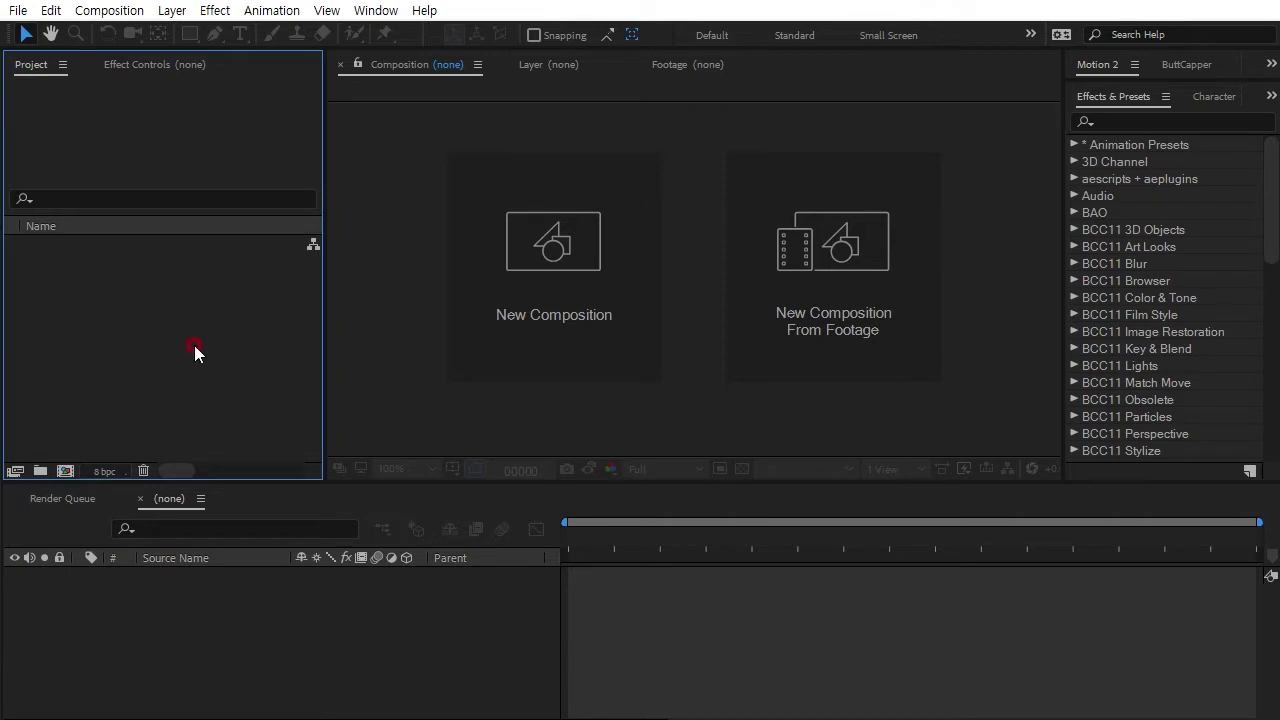
double_click(200, 340)
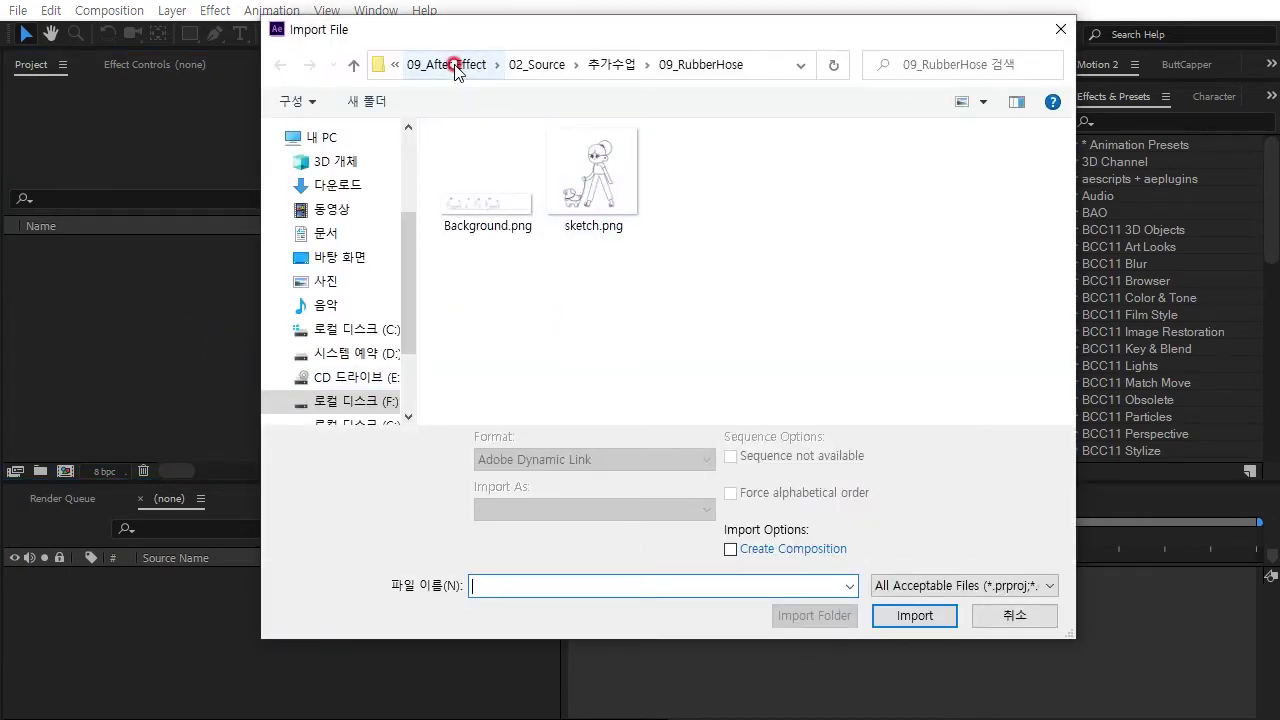
click(458, 64)
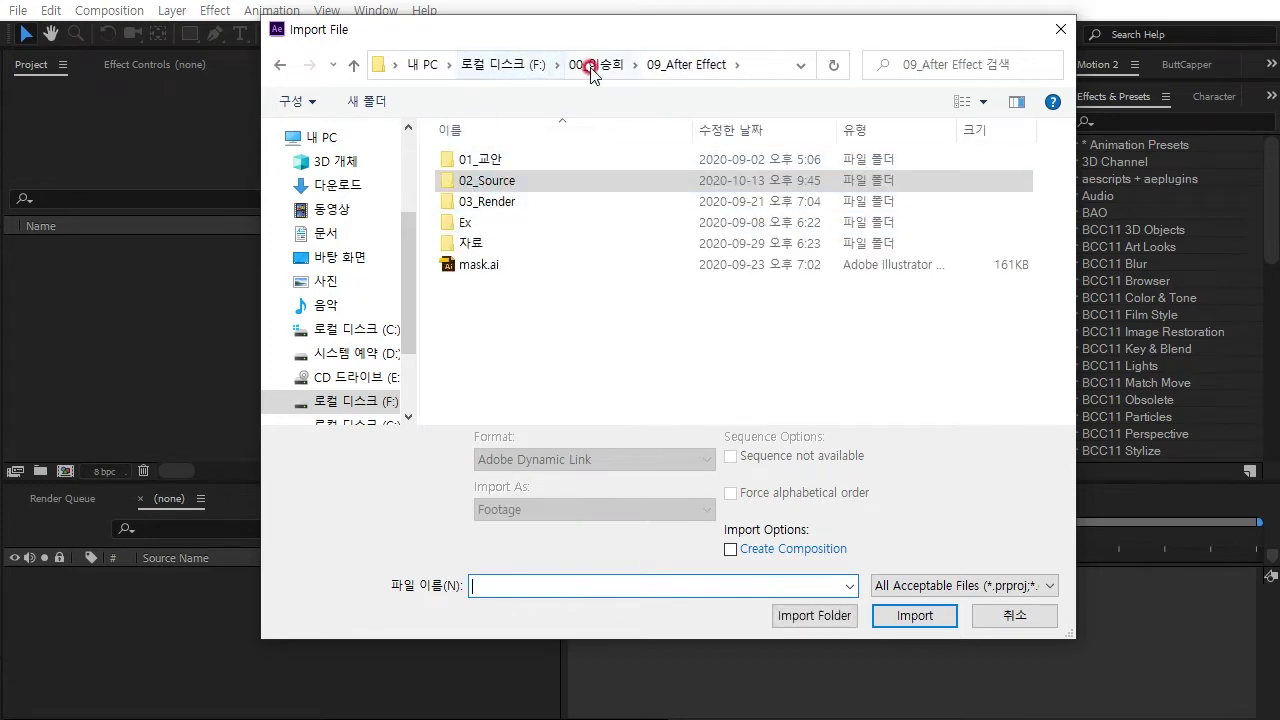
click(594, 64)
click(495, 372)
double_click(488, 412)
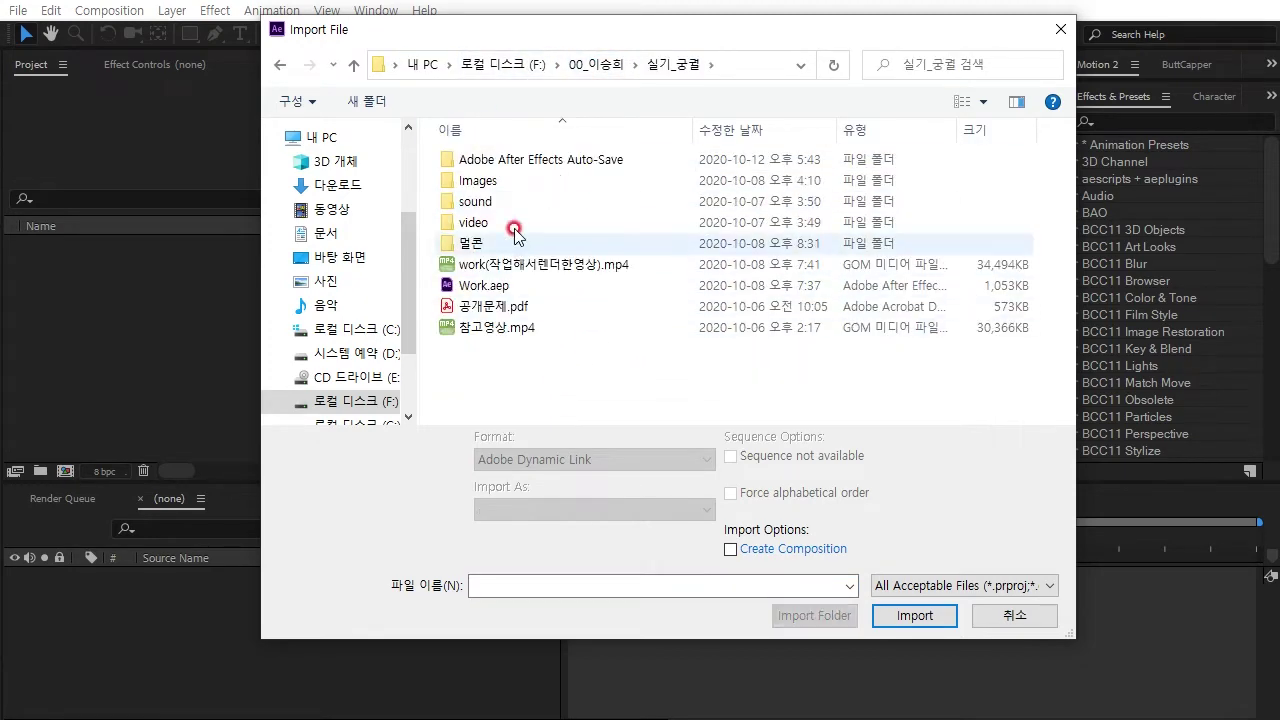
- Import 참고영상.mp4 and build a new 참고영상 composition from it
double_click(492, 327)
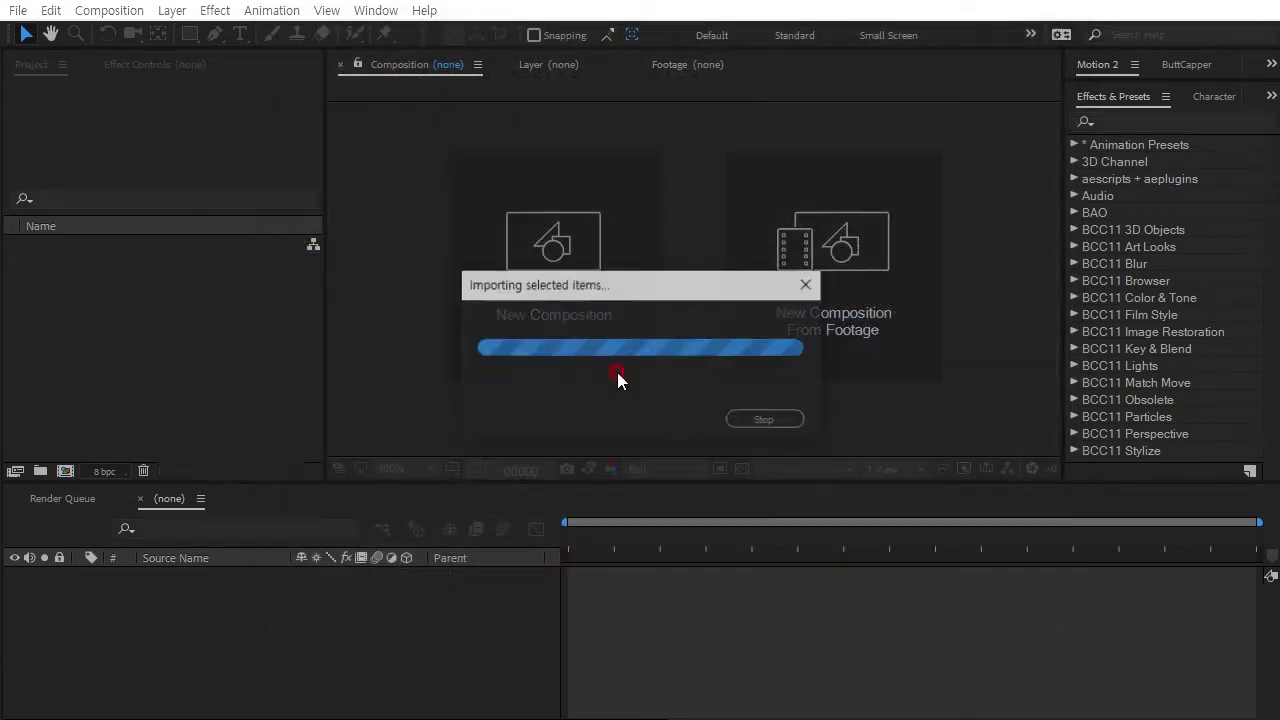
click(32, 248)
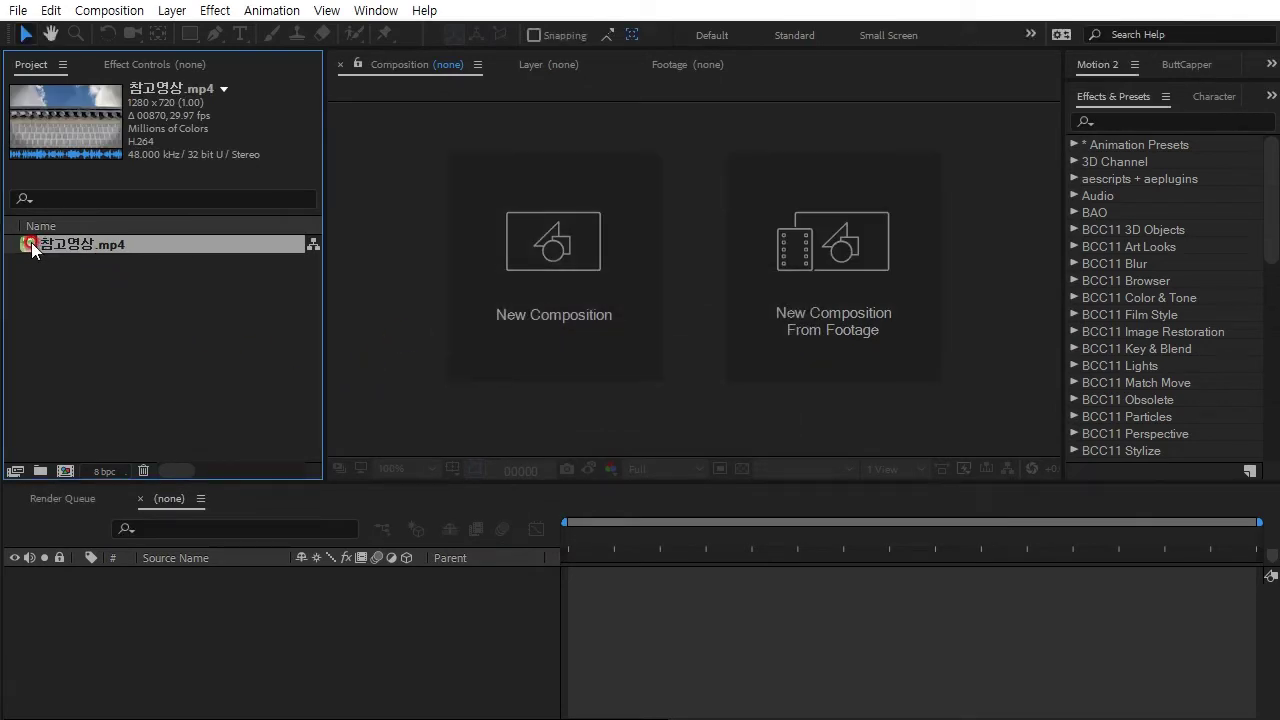
drag(32, 248, 65, 470)
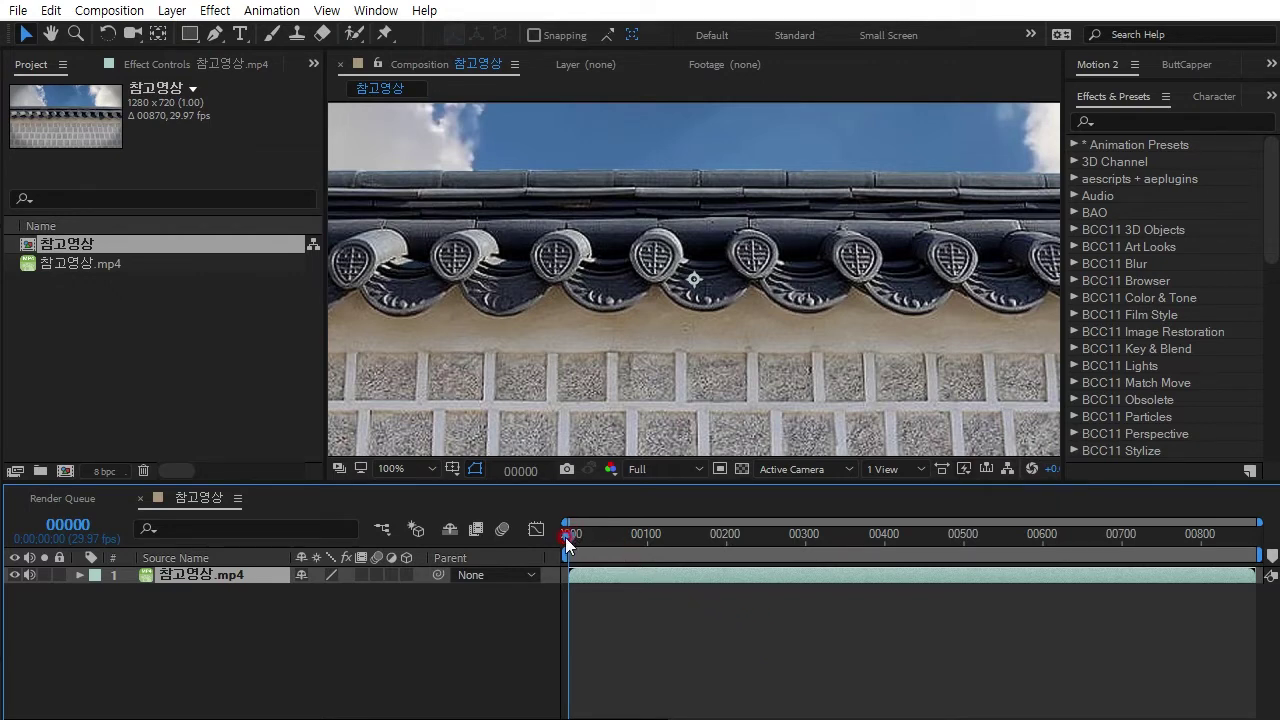
- Fit the viewer and step through frames to the sky-to-landscape cross-fade at 00183
drag(567, 539, 693, 550)
key(shift+slash)
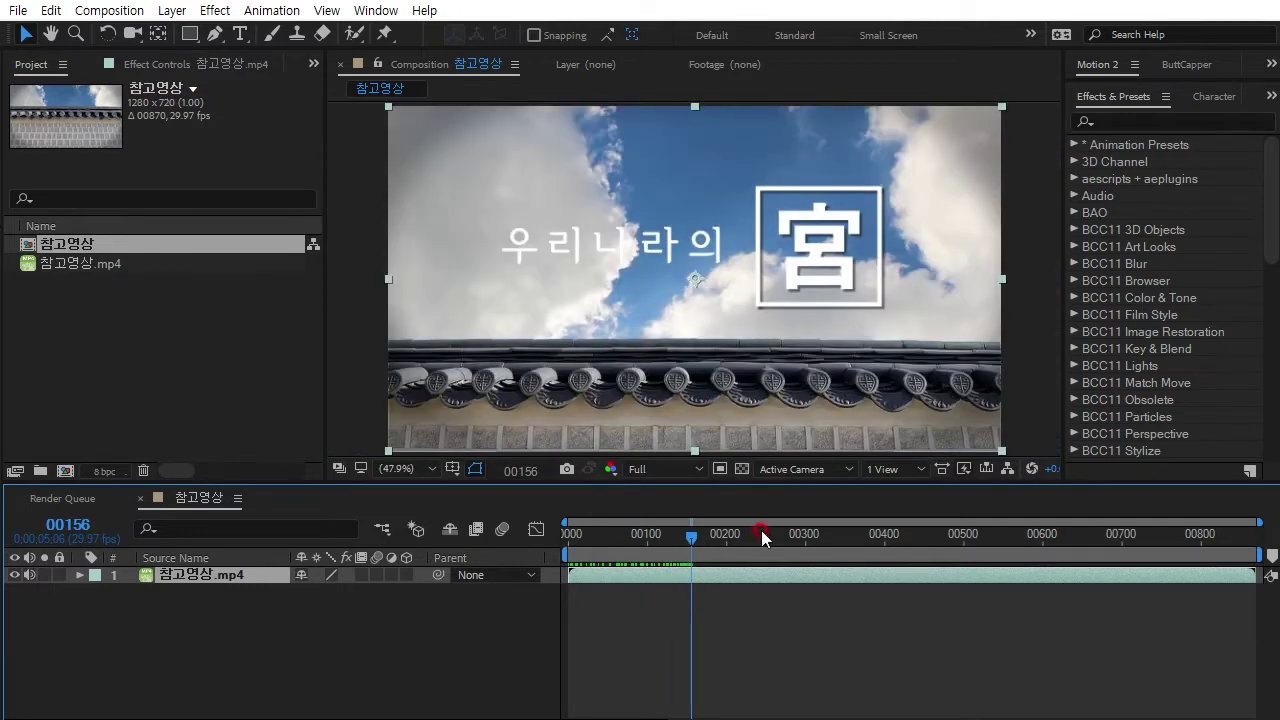
drag(689, 536, 724, 538)
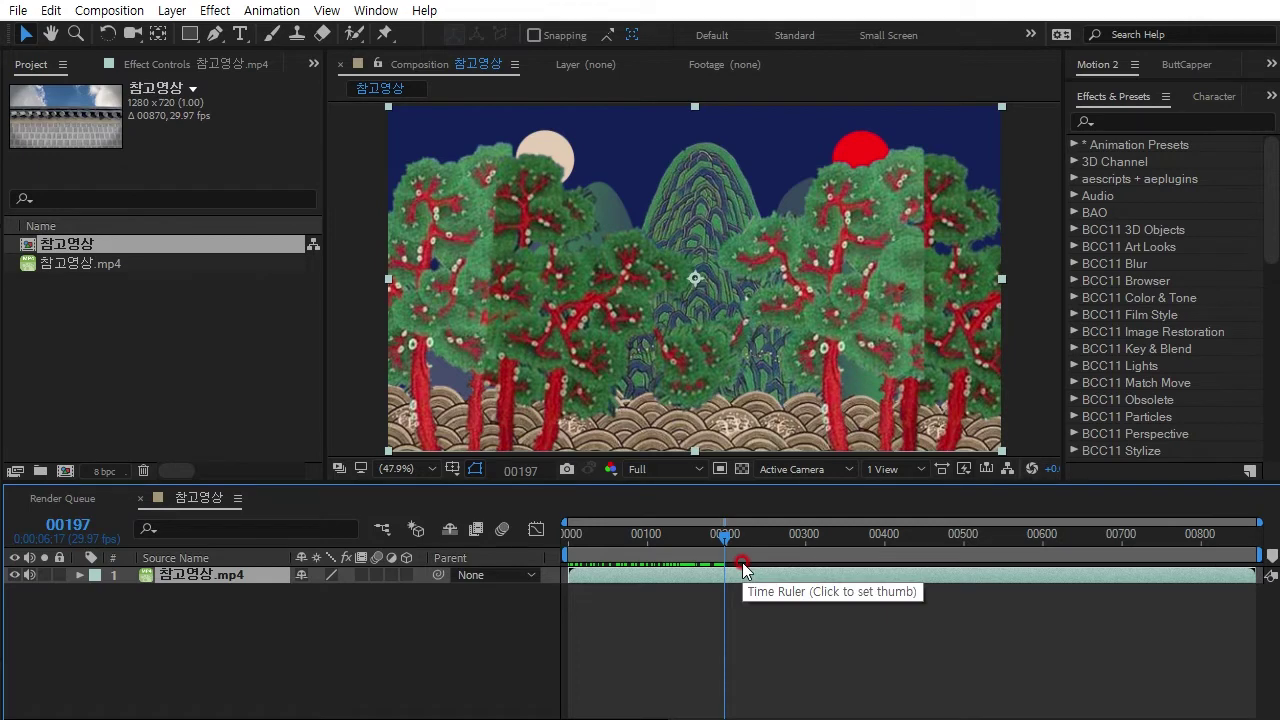
key(Page_Up)
key(Page_Up)
key(Page_Up)
key(Page_Up)
key(Page_Up)
key(Page_Up)
key(Page_Up)
key(Page_Up)
key(Page_Up)
key(Page_Up)
key(Page_Up)
key(Page_Up)
key(Page_Up)
key(Page_Up)
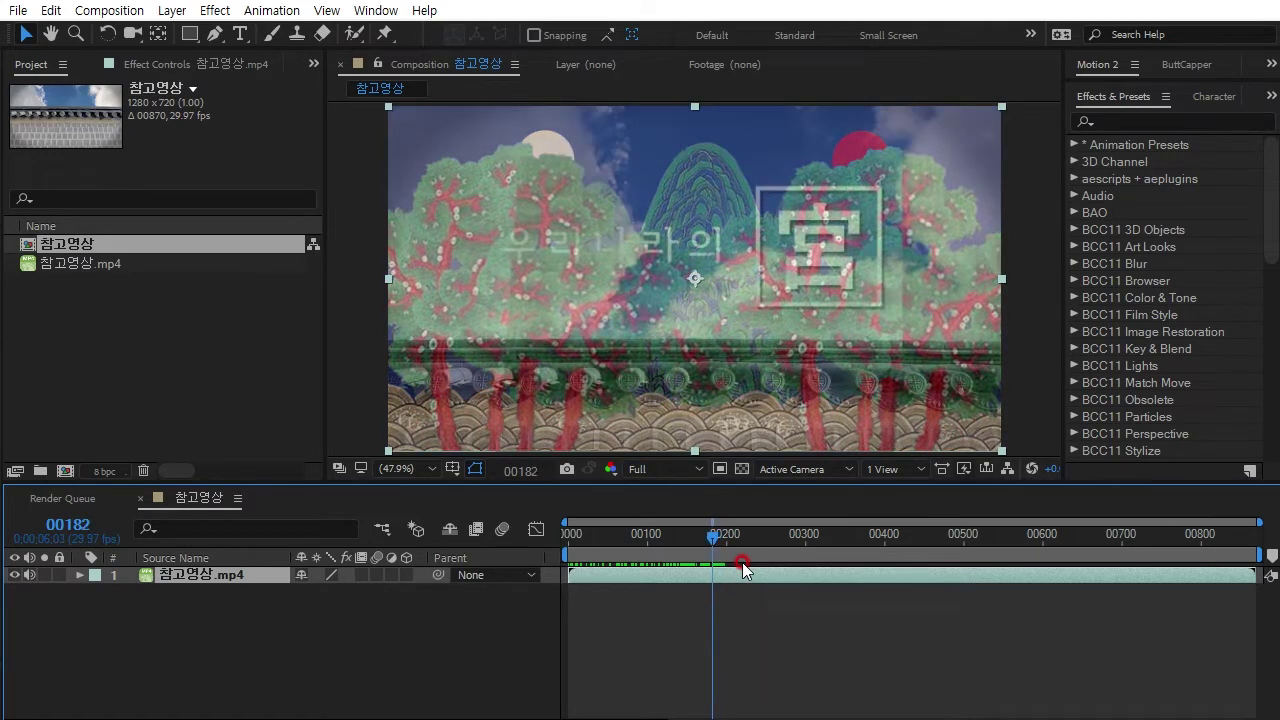
key(Page_Up)
key(Page_Up)
key(Page_Up)
key(Page_Up)
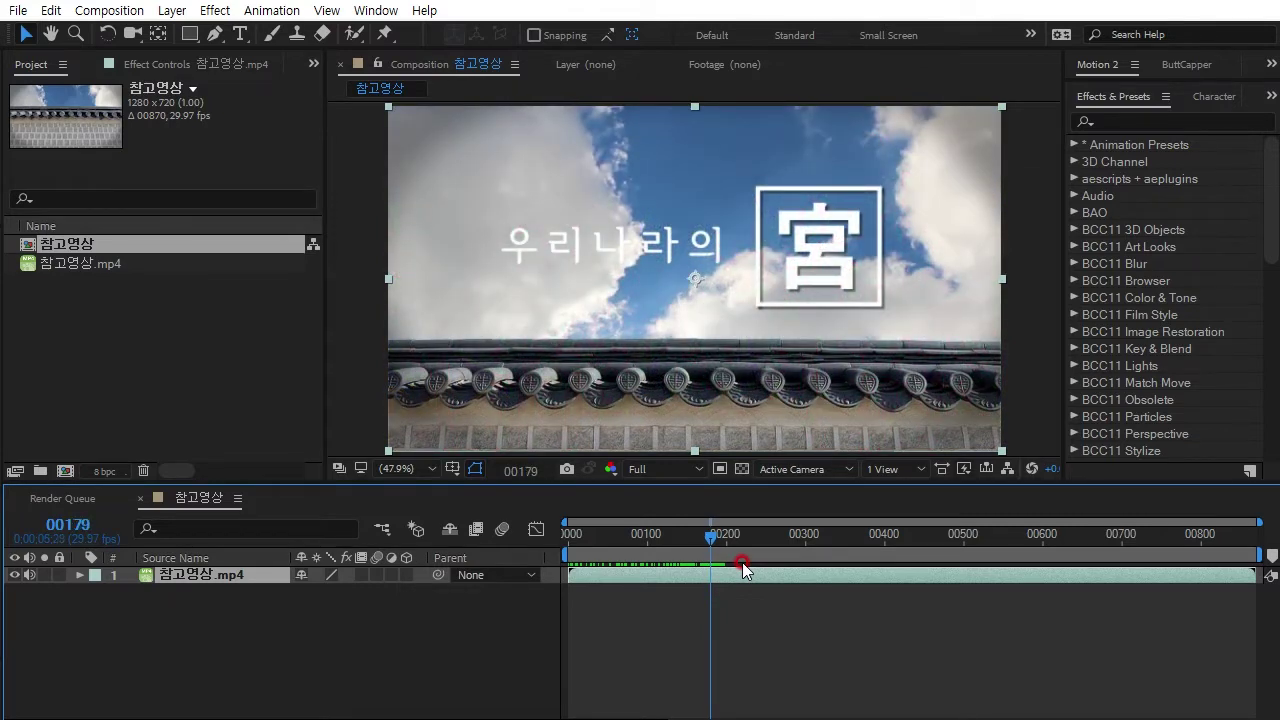
key(Page_Down)
key(Page_Down)
key(Page_Down)
key(Page_Down)
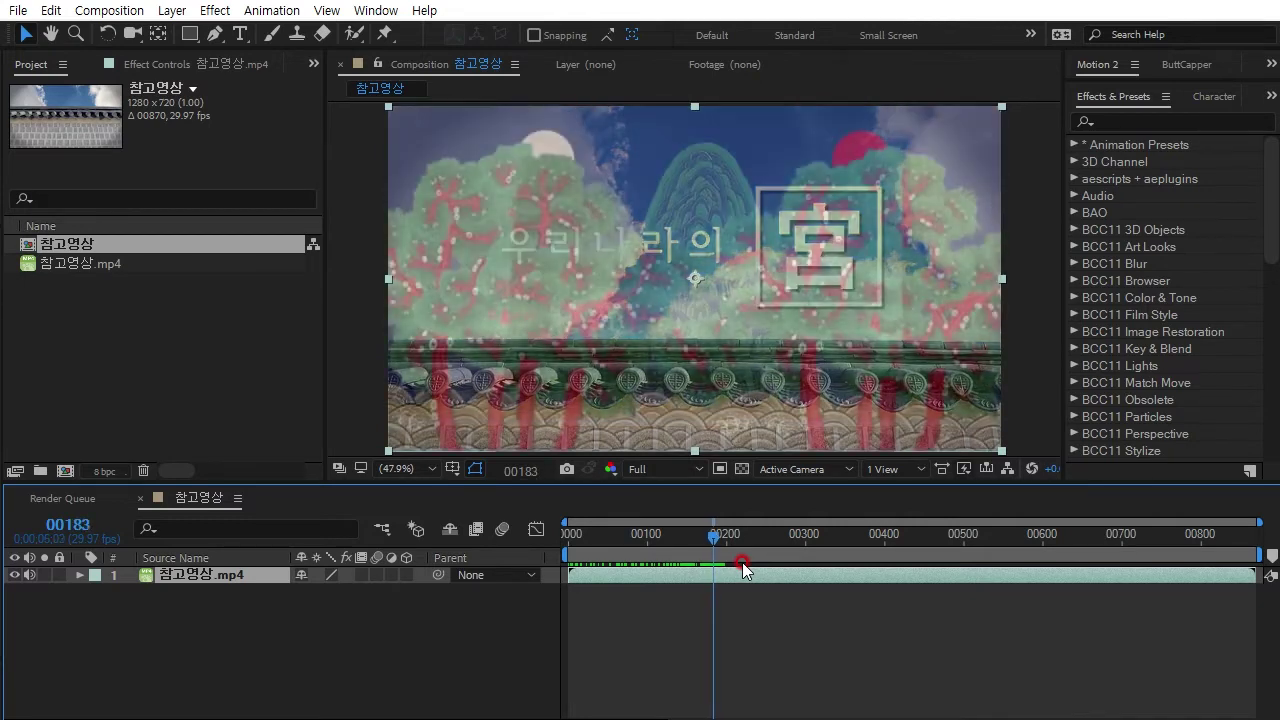
key(Page_Down)
key(Page_Down)
key(Page_Down)
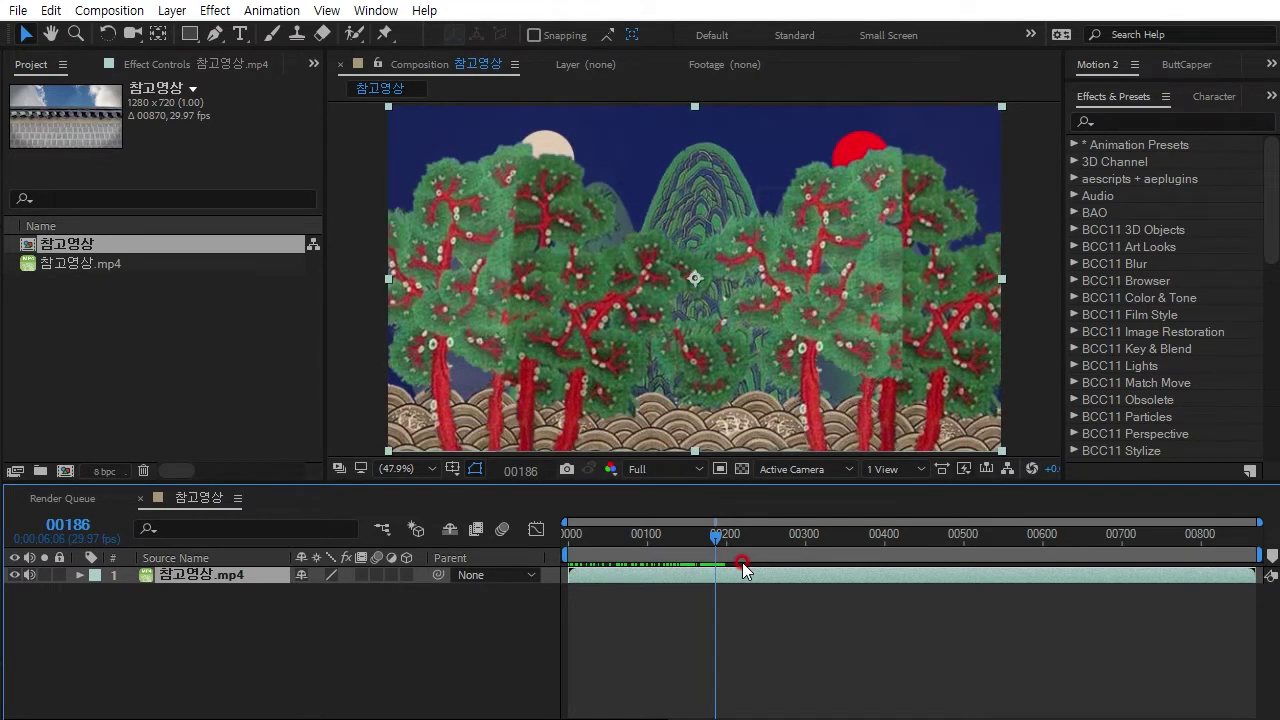
key(Page_Down)
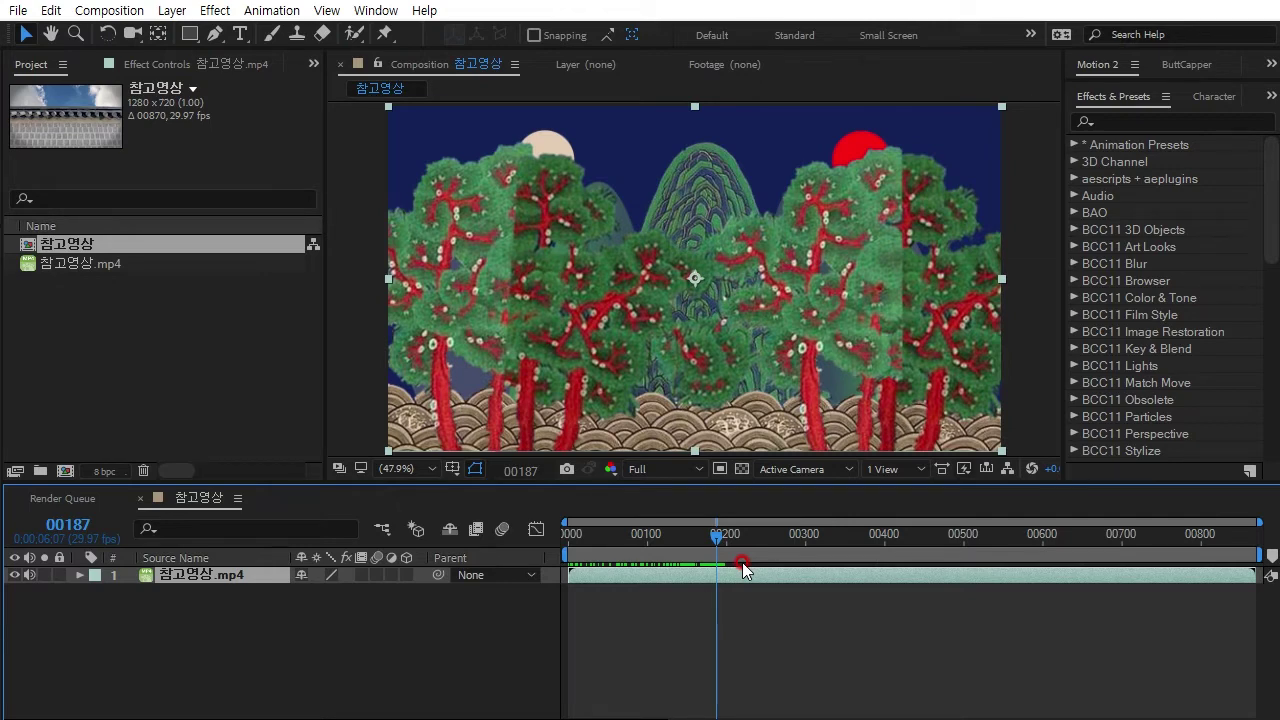
key(Page_Up)
key(Page_Up)
key(Page_Up)
key(Page_Up)
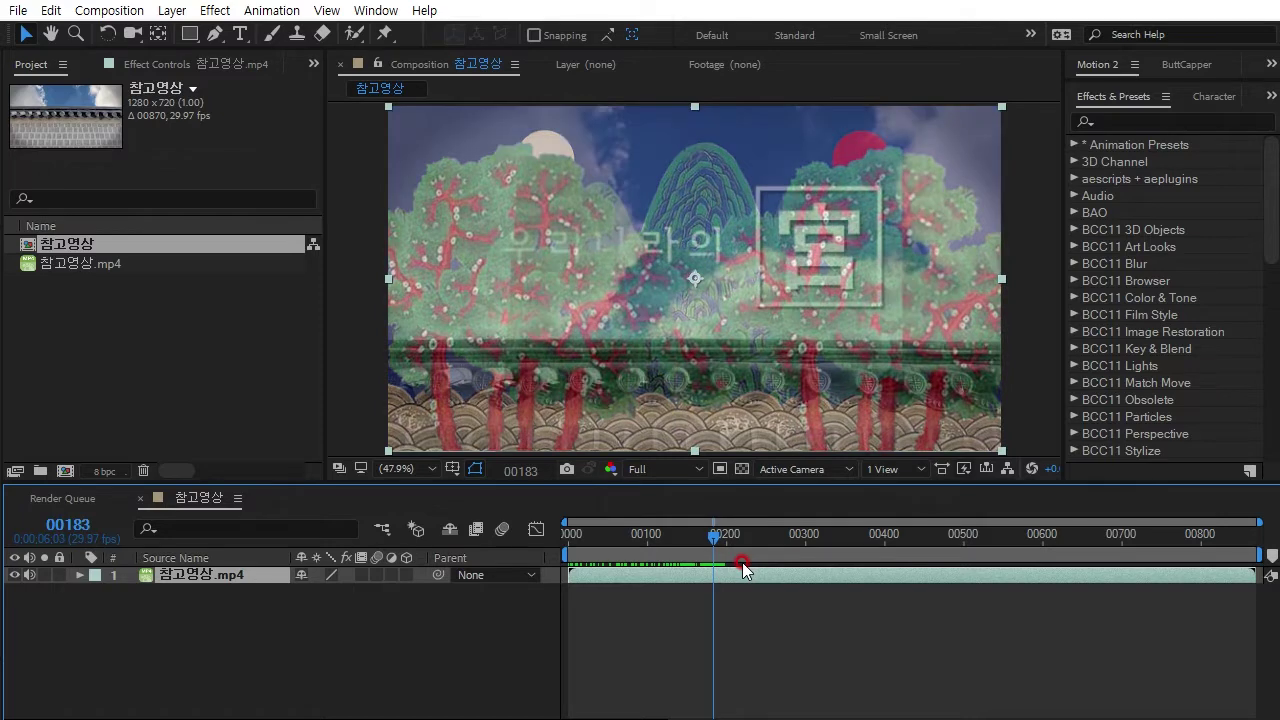
- Add a composition marker at frame 00183
click(439, 539)
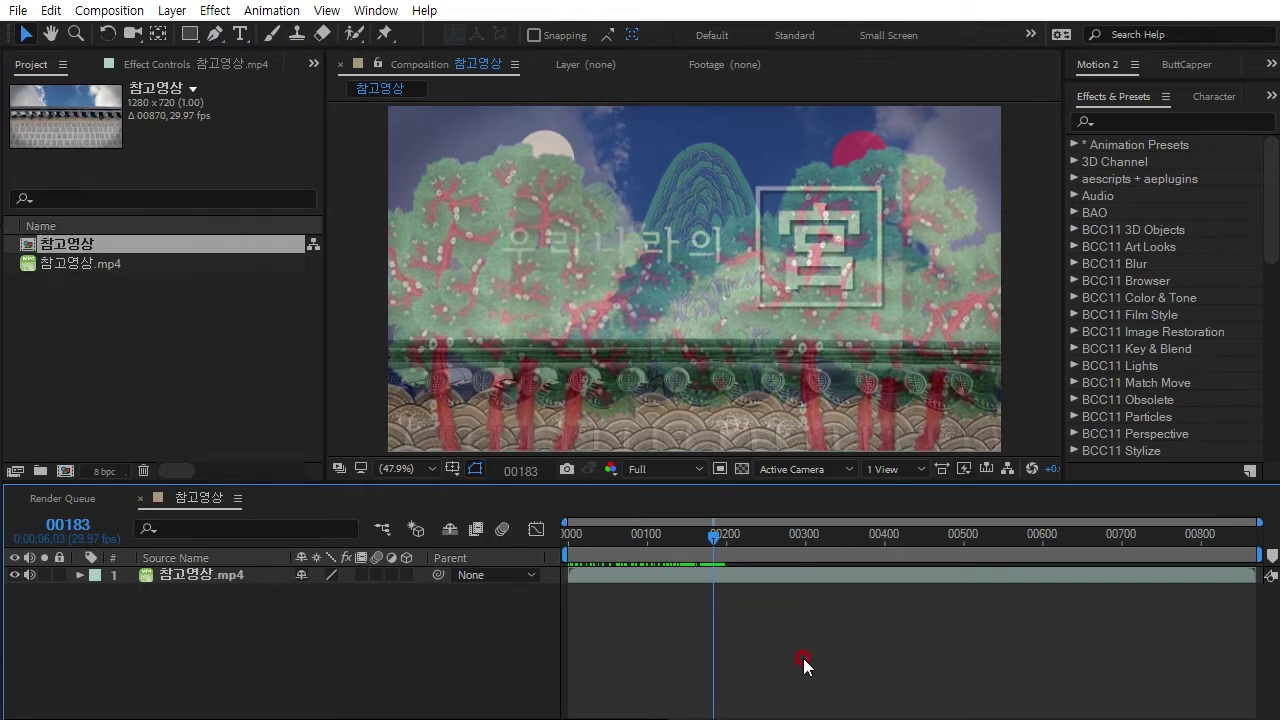
key(KP_Multiply)
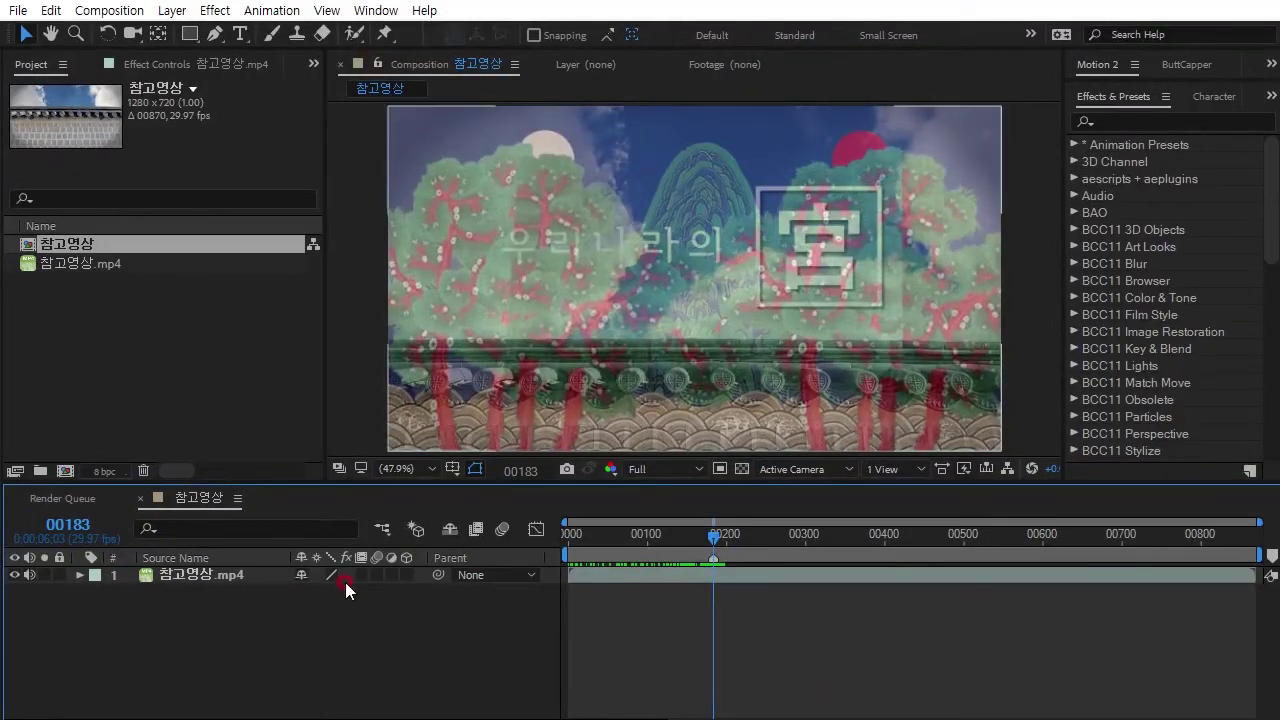
click(248, 579)
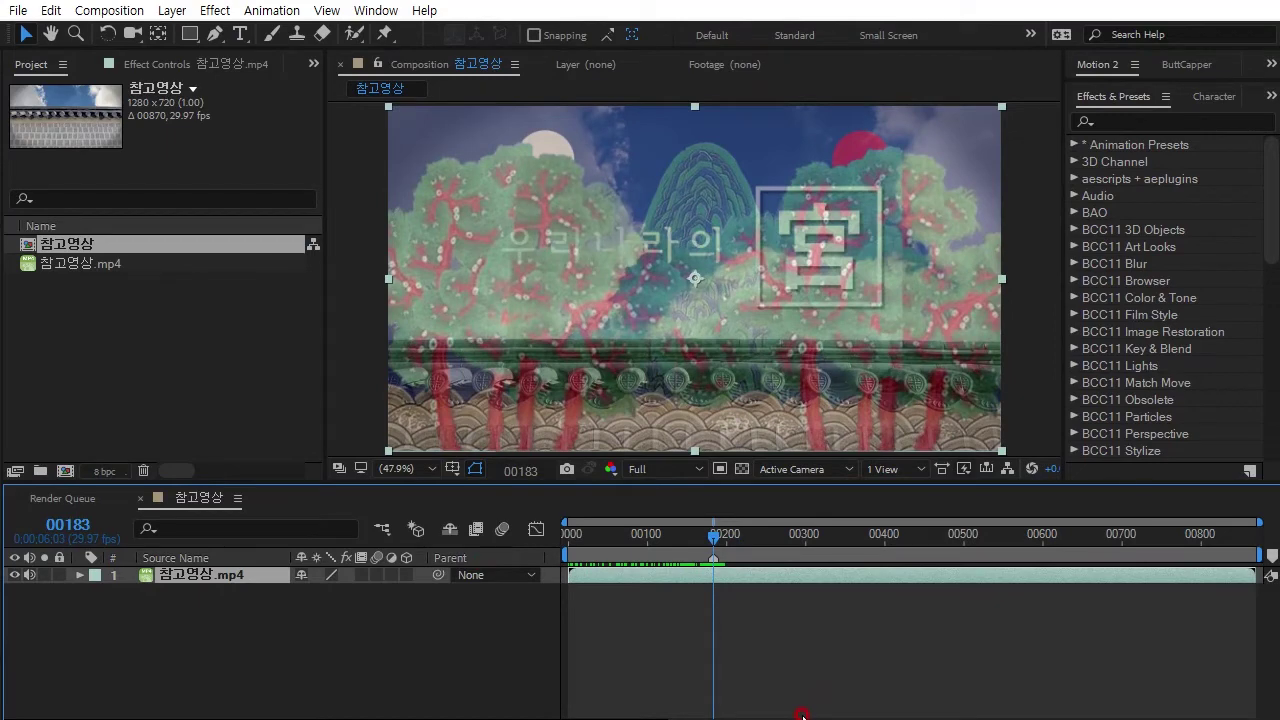
- Give the marker at frame 00183 the comment 1
double_click(717, 558)
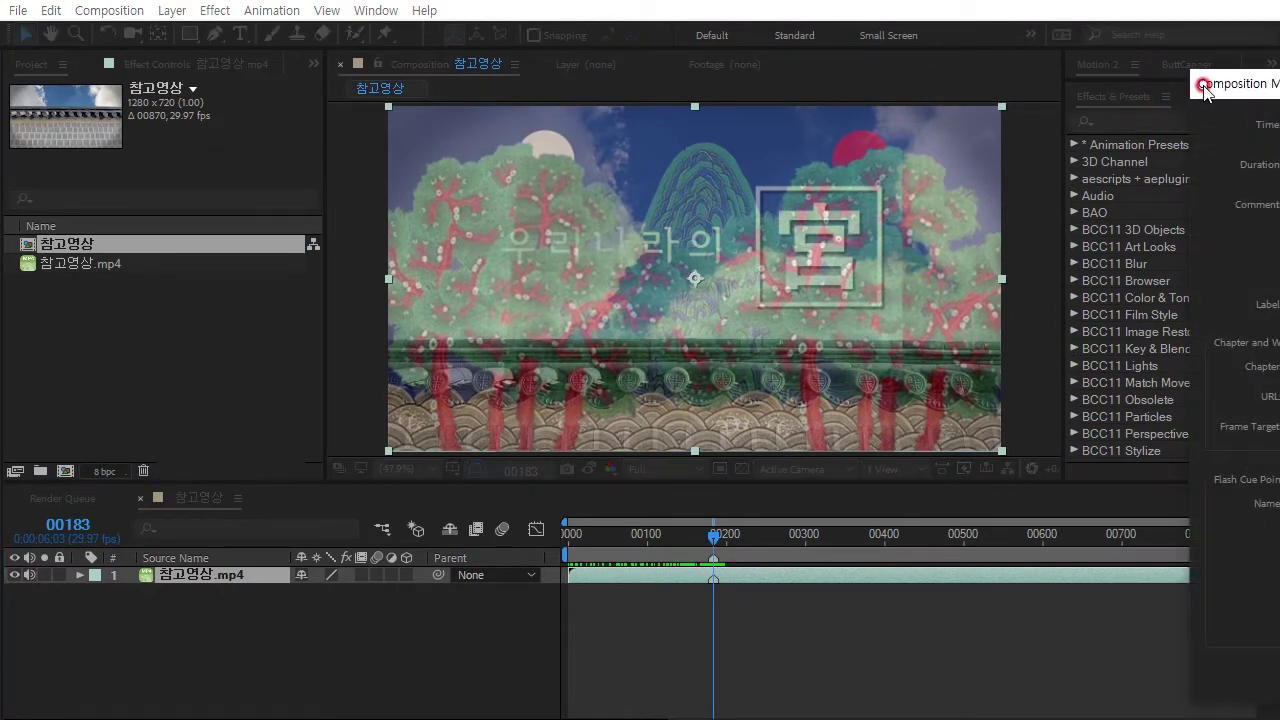
drag(1200, 85, 215, 137)
click(341, 253)
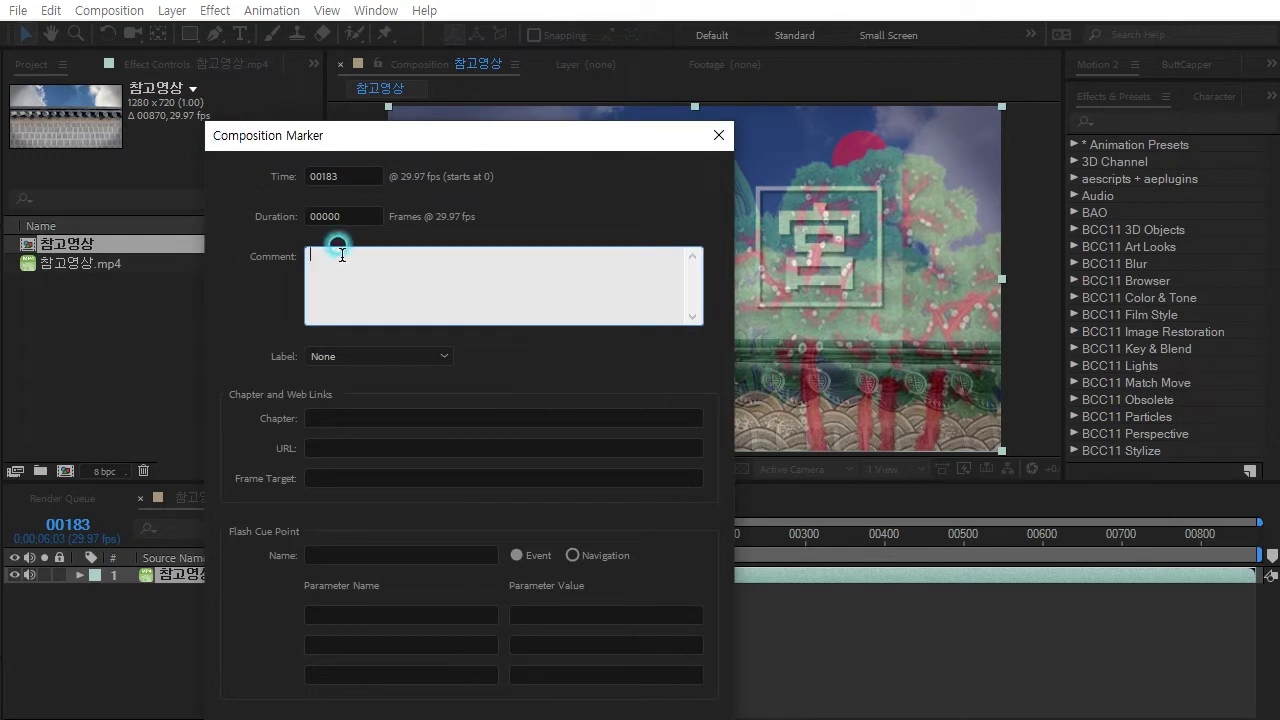
text(1)
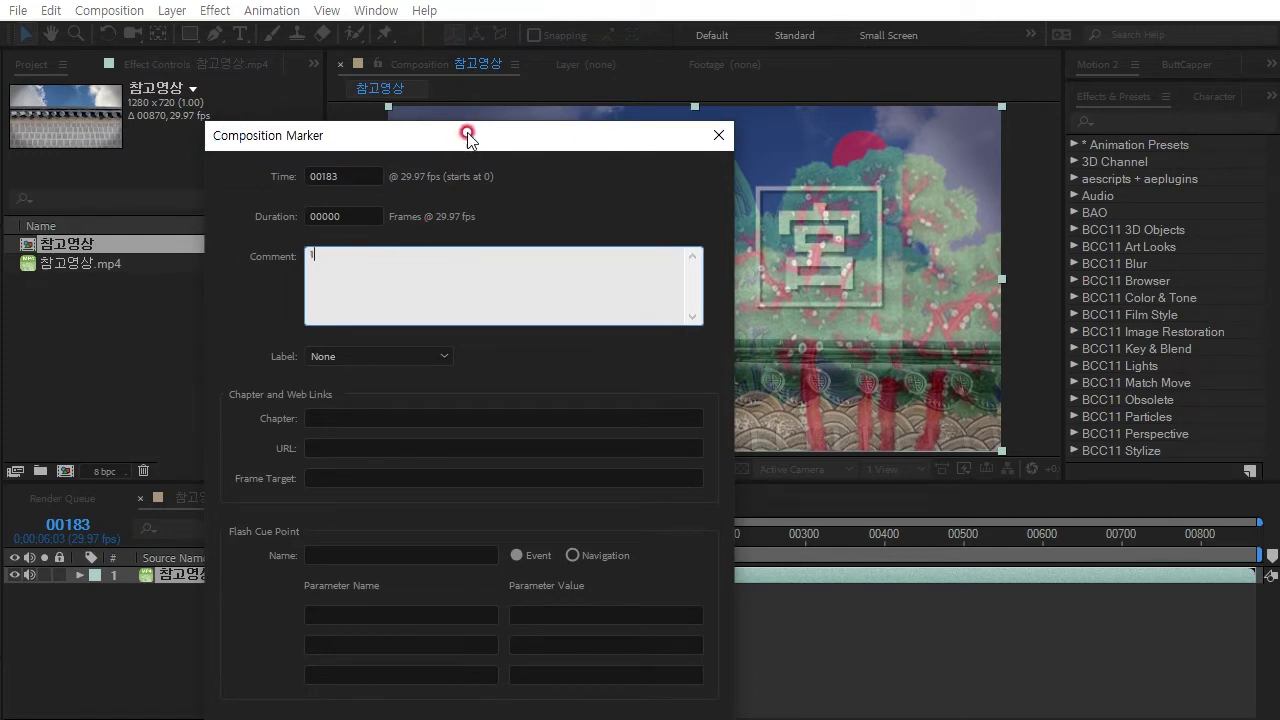
drag(466, 134, 480, 91)
click(585, 680)
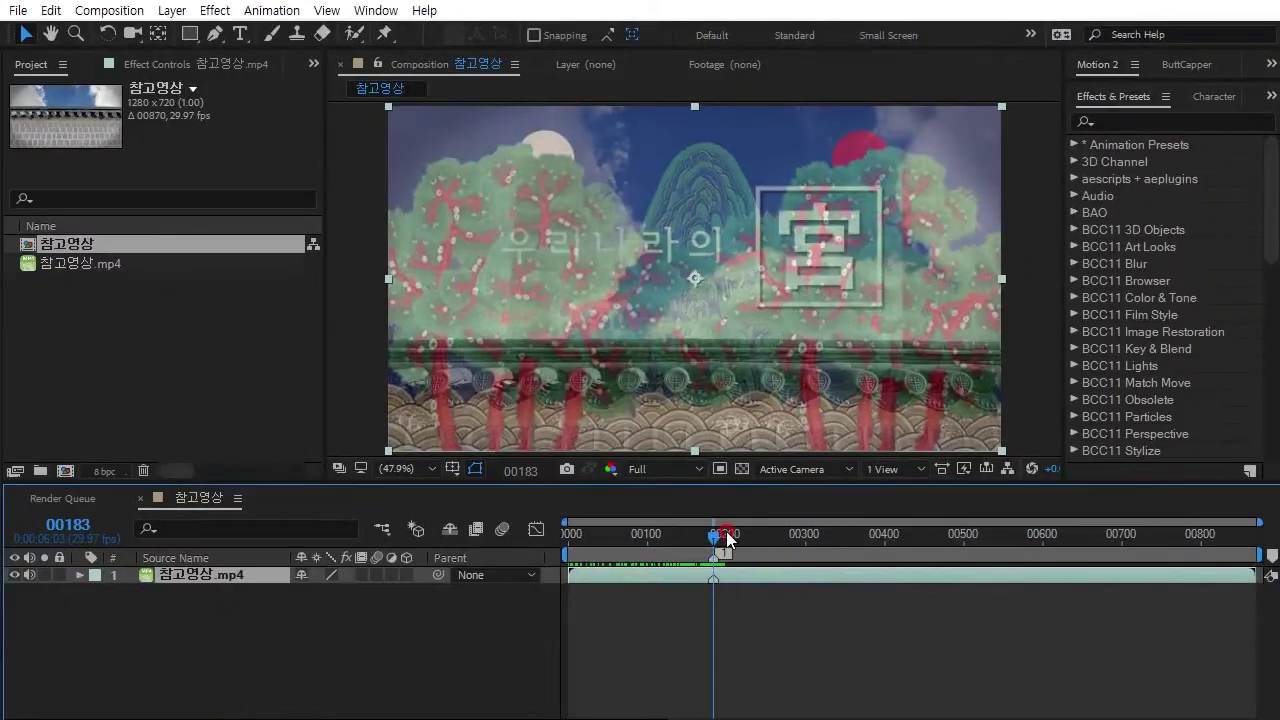
- Scrub and step frame by frame to the palace-shot cross-fade at 00358
drag(727, 538, 850, 542)
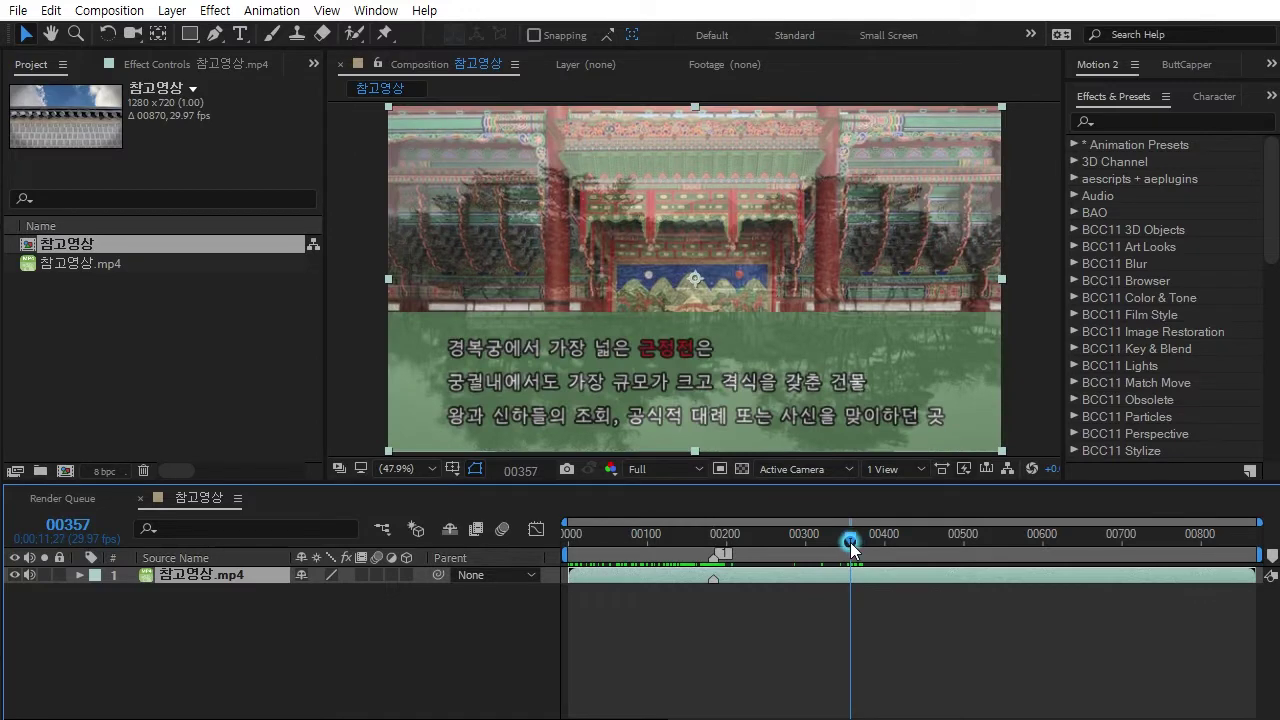
click(806, 570)
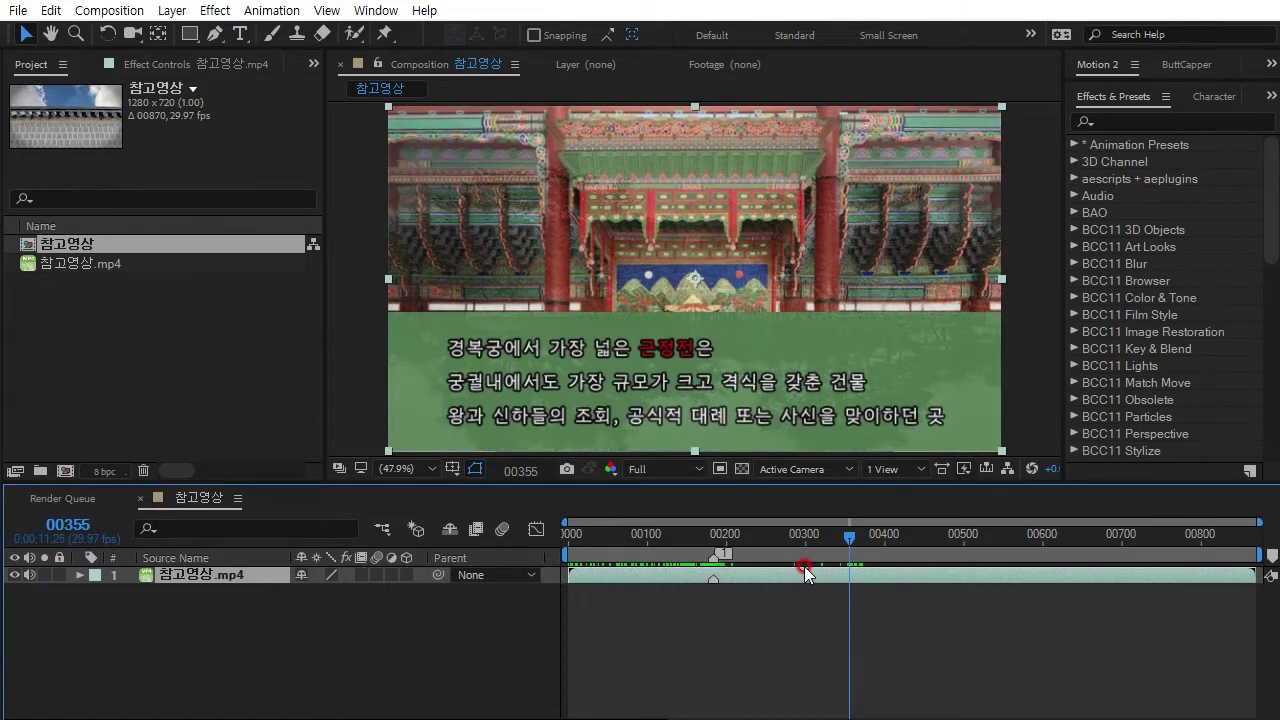
key(Page_Down)
key(Page_Down)
key(Page_Up)
key(Page_Up)
key(Page_Up)
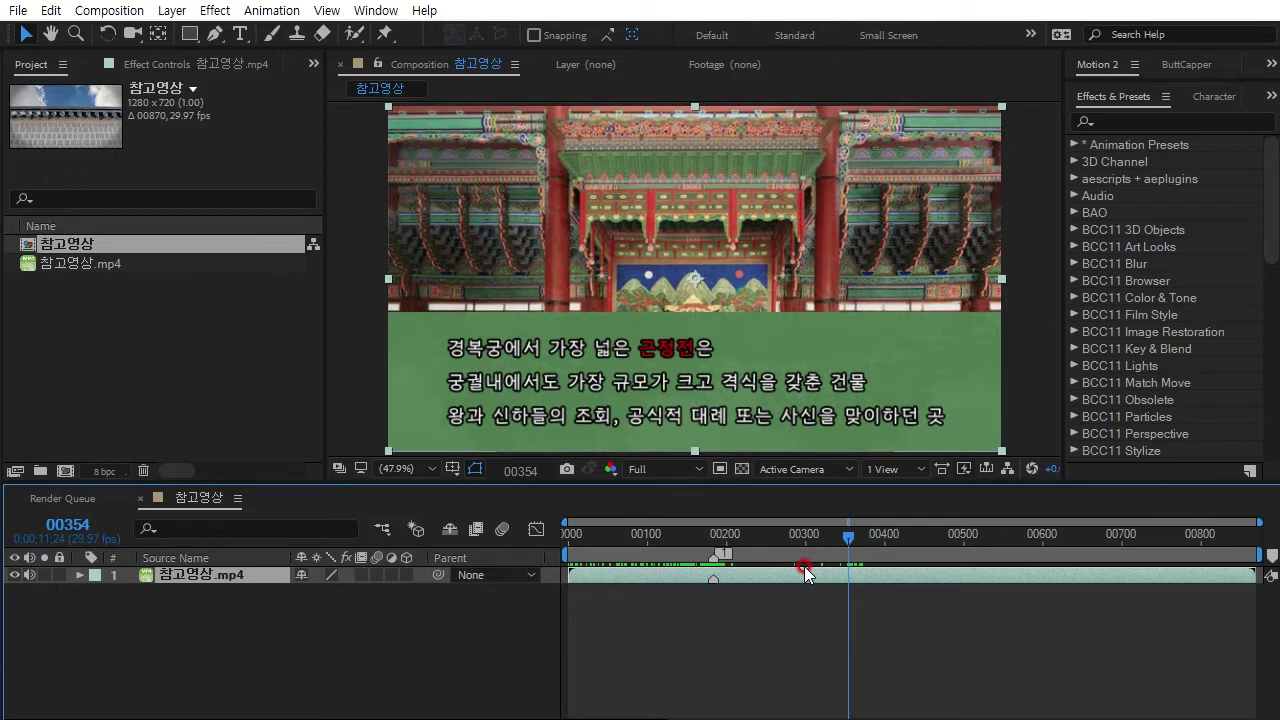
key(Page_Up)
key(Page_Down)
key(Page_Down)
key(Page_Down)
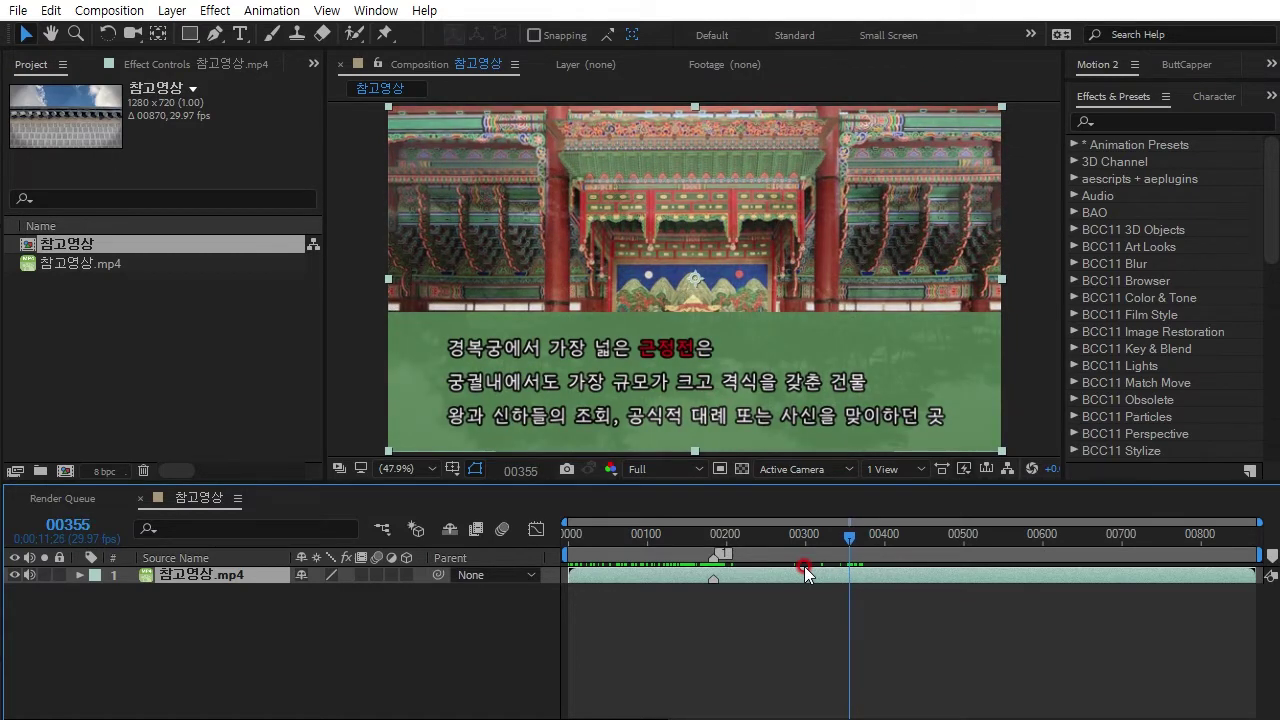
key(Page_Down)
key(Page_Down)
key(Page_Down)
key(Page_Down)
key(Page_Down)
key(Page_Down)
key(Page_Down)
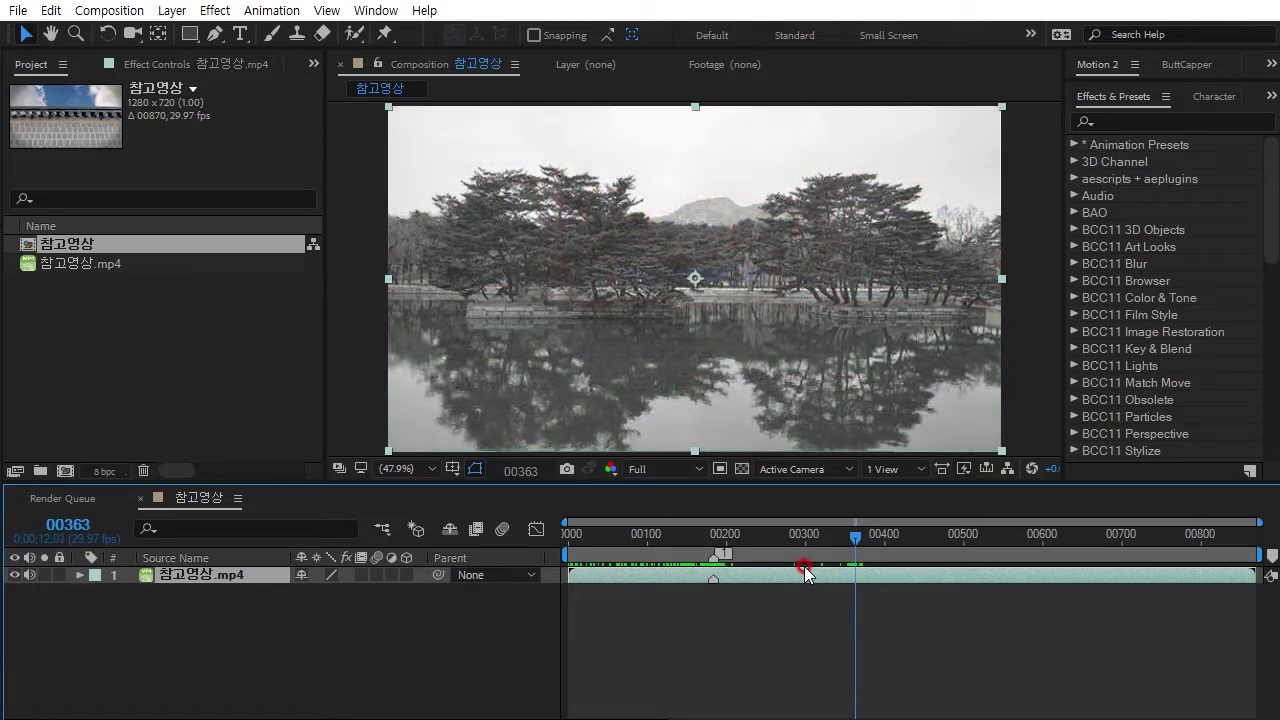
key(Page_Up)
key(Page_Up)
key(Page_Up)
key(Page_Up)
key(Page_Up)
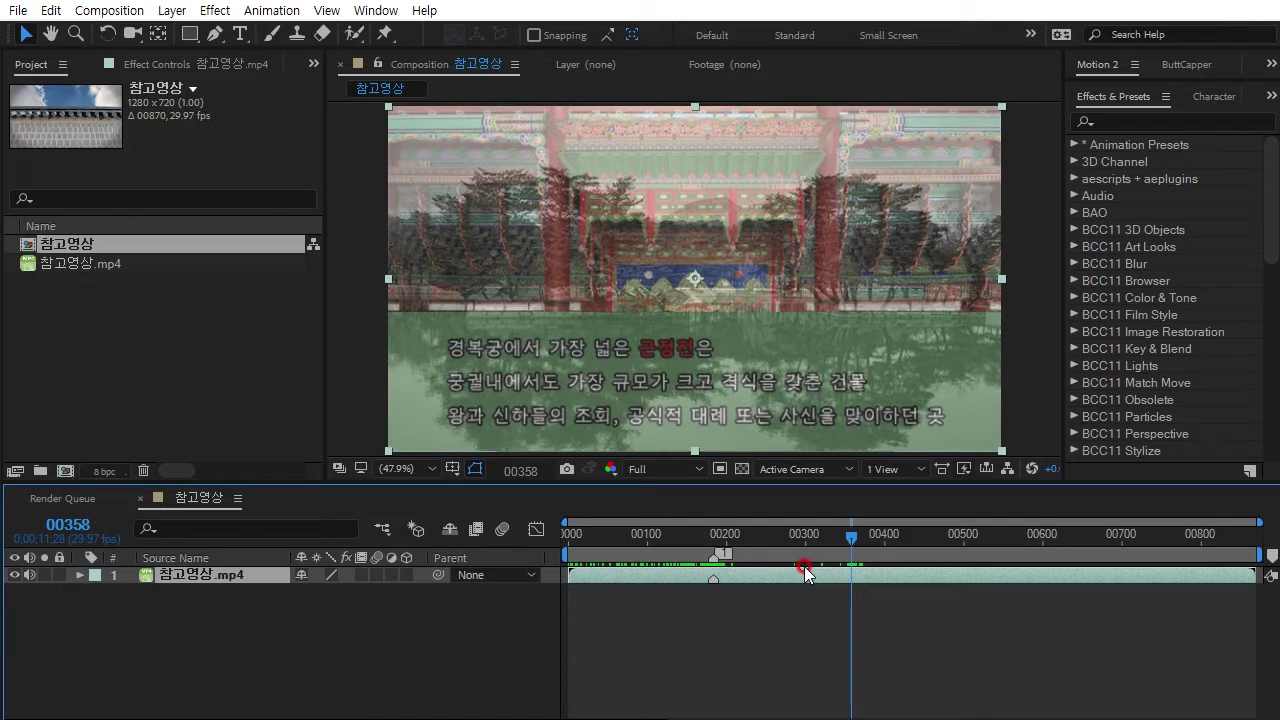
- Add a composition marker at 00358 with the comment 2
click(875, 618)
key(KP_Multiply)
click(855, 579)
double_click(850, 557)
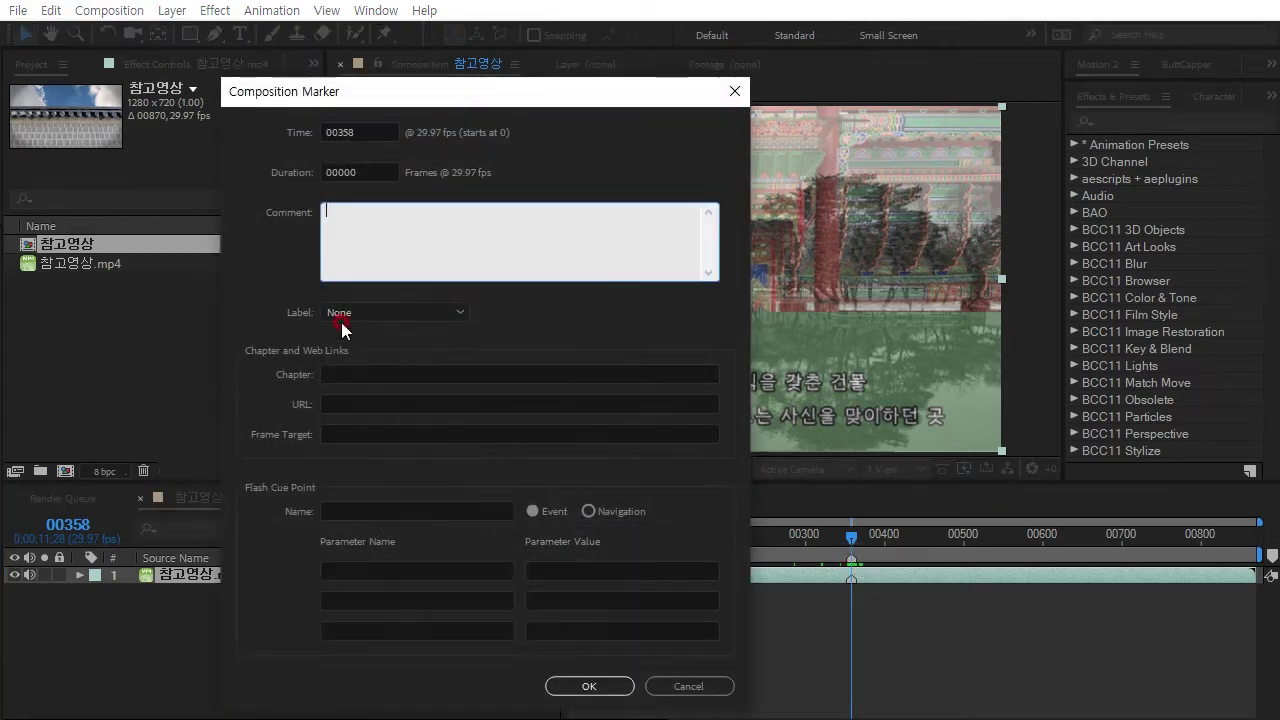
text(2)
click(589, 686)
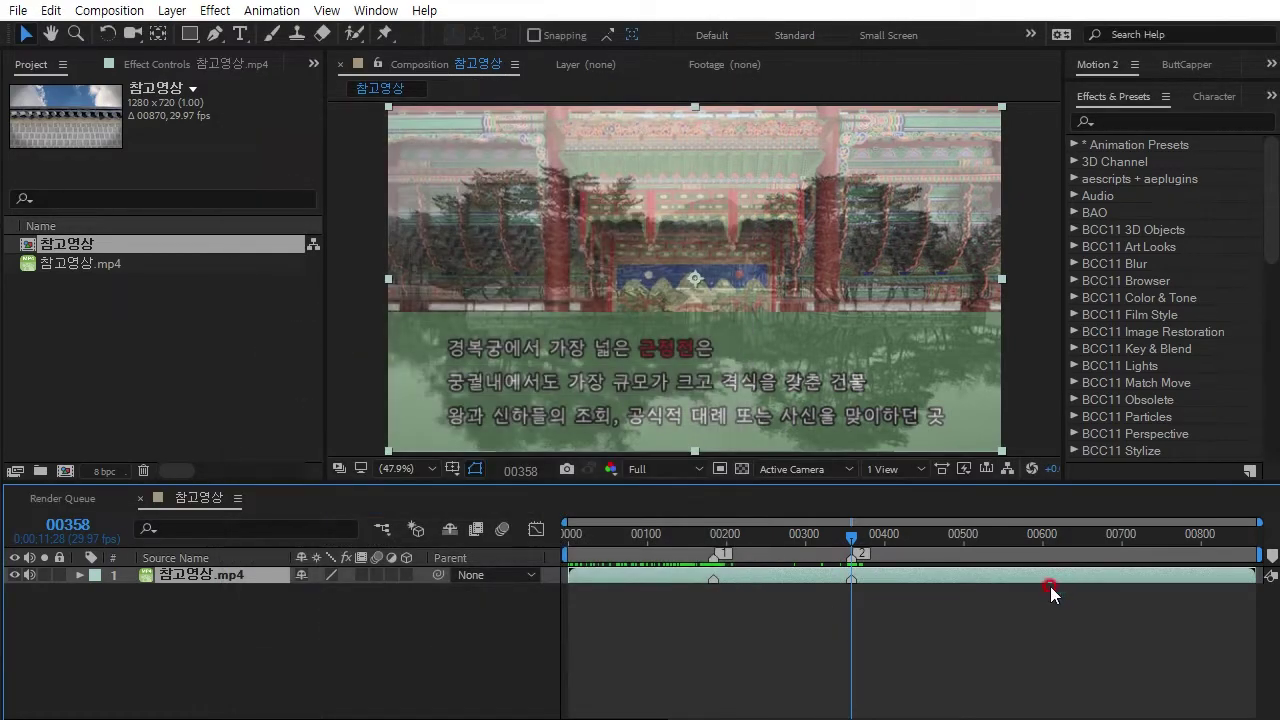
mouse_move(856, 535)
mouse_down()
mouse_move(969, 552)
mouse_move(921, 554)
mouse_up()
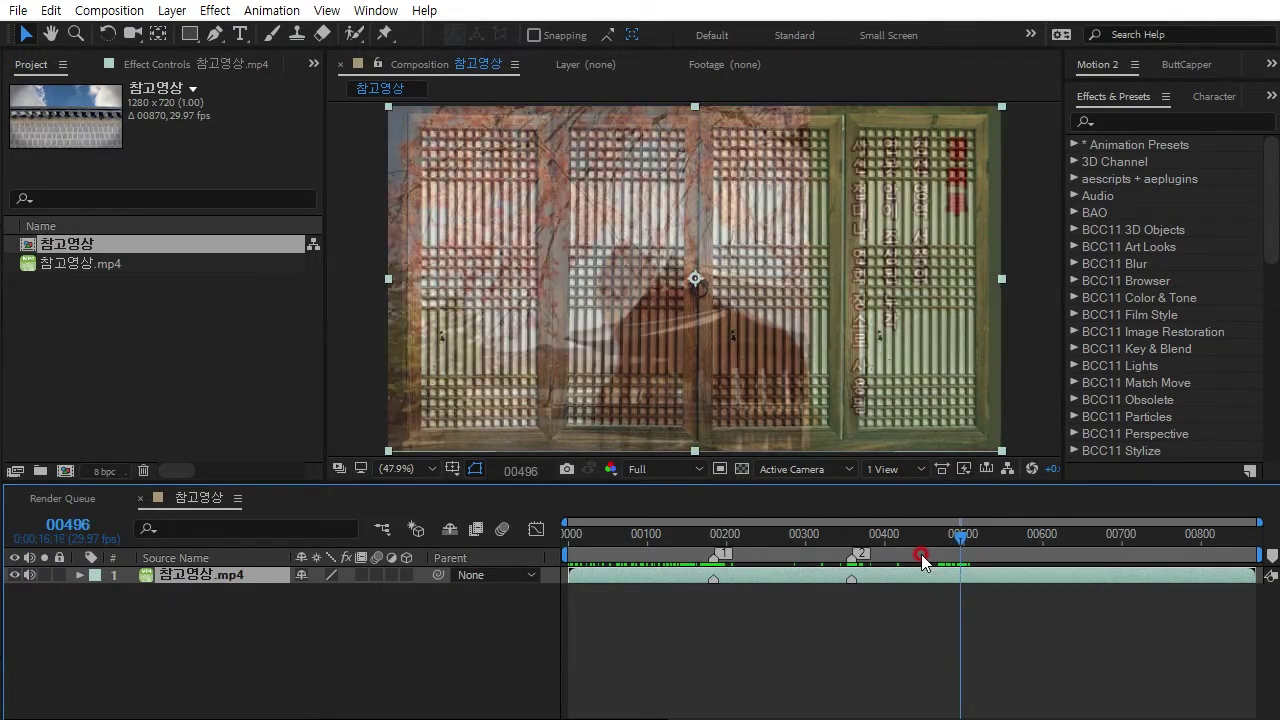
- Step frame by frame to the Gyeonghoeru-to-lattice-door blend at 00495
key(Page_Up)
key(Page_Up)
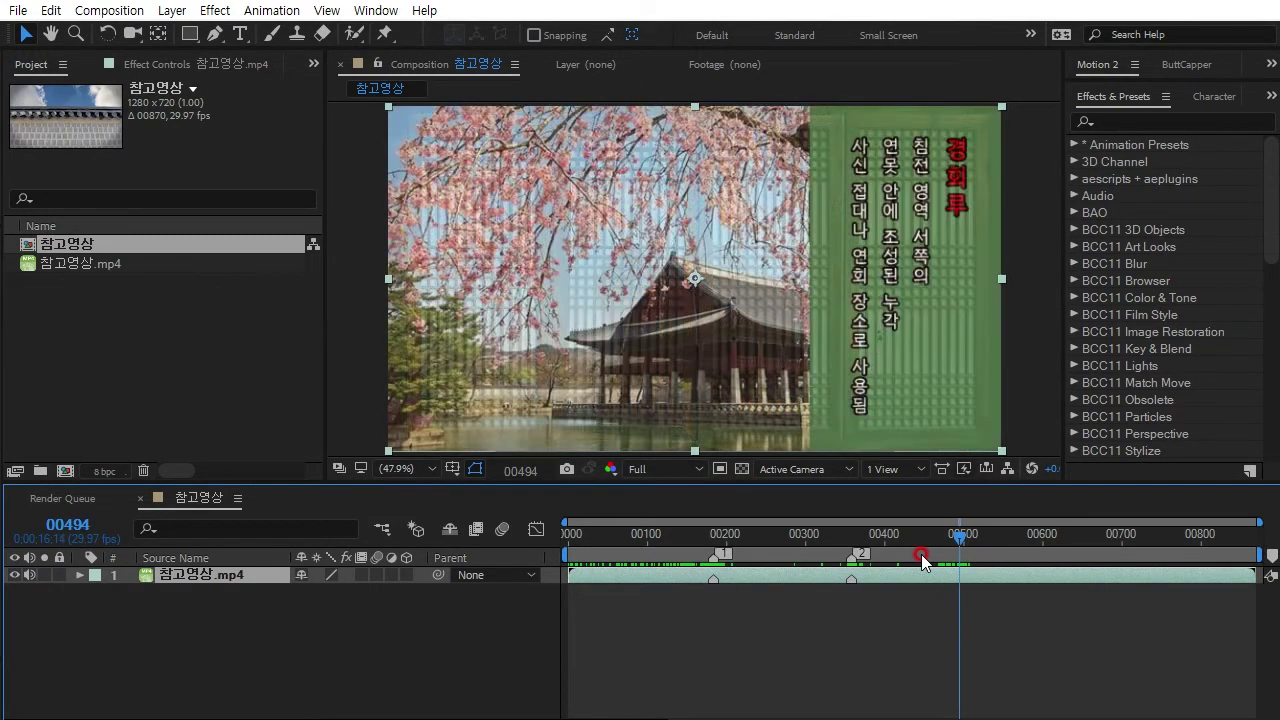
key(Page_Up)
key(Page_Up)
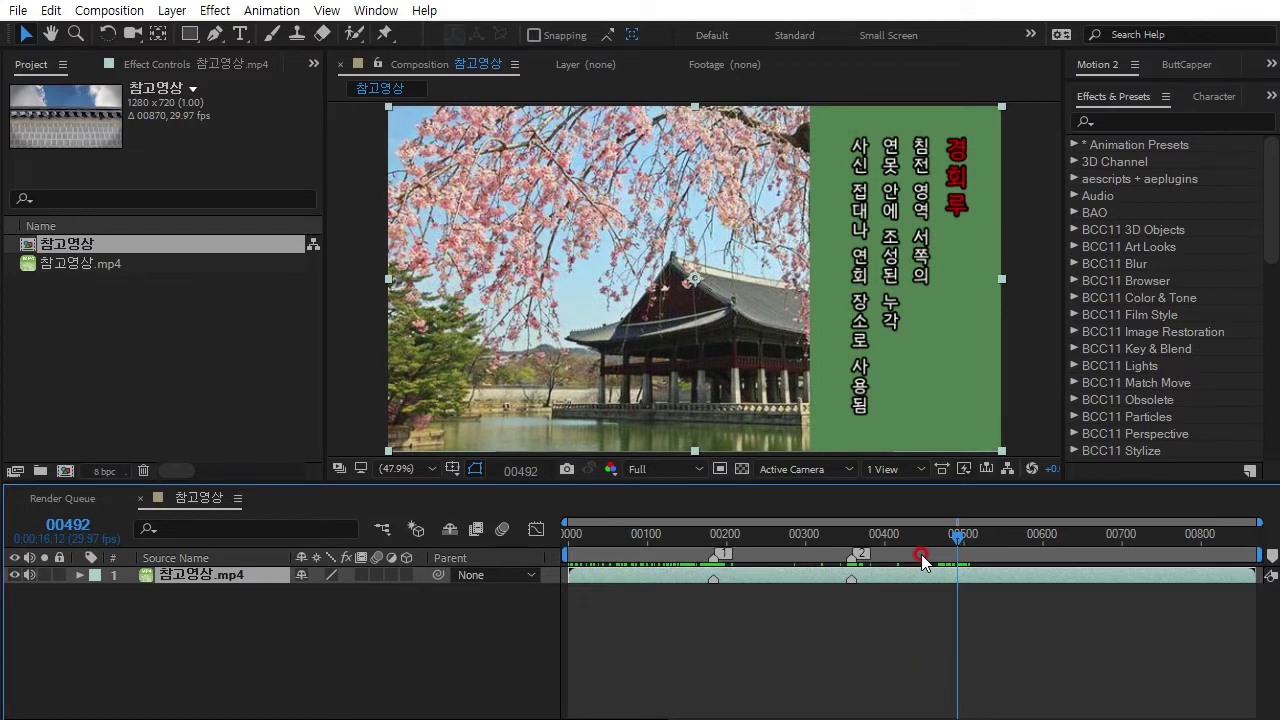
key(Page_Up)
key(Page_Down)
key(Page_Down)
key(Page_Down)
key(Page_Down)
key(Page_Down)
key(Page_Down)
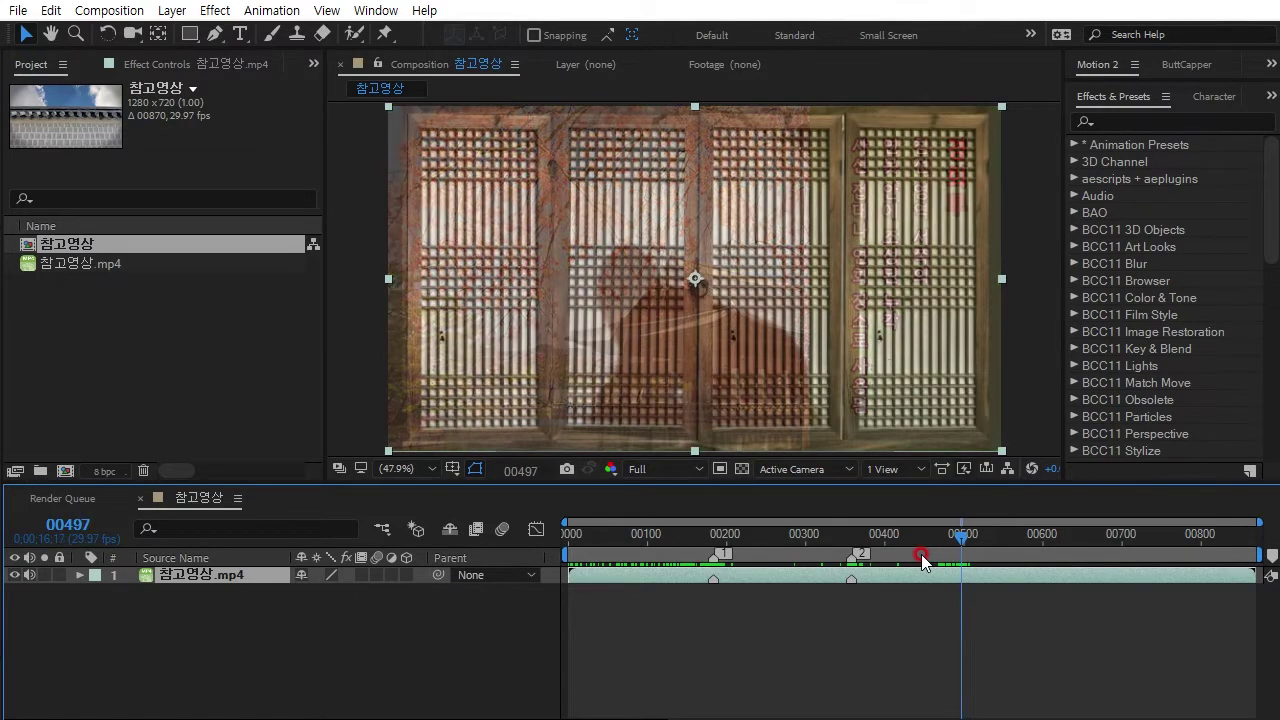
key(Page_Down)
key(Page_Down)
key(Page_Down)
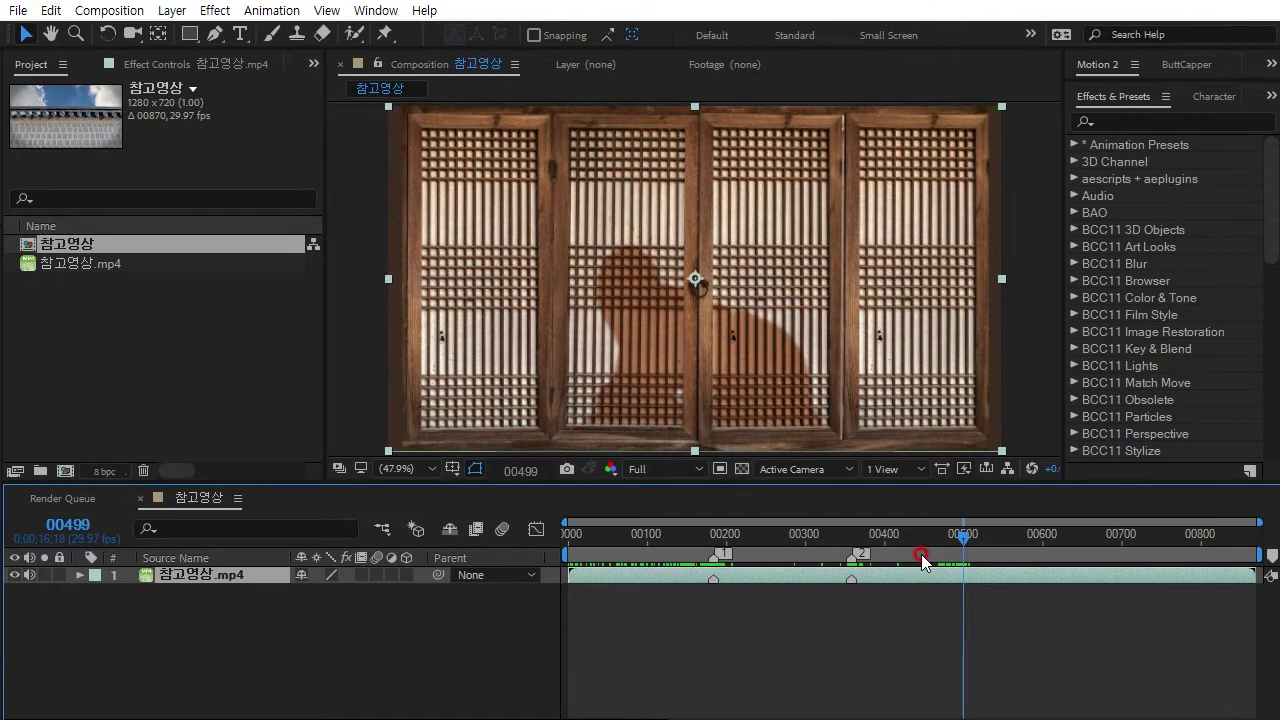
key(Page_Up)
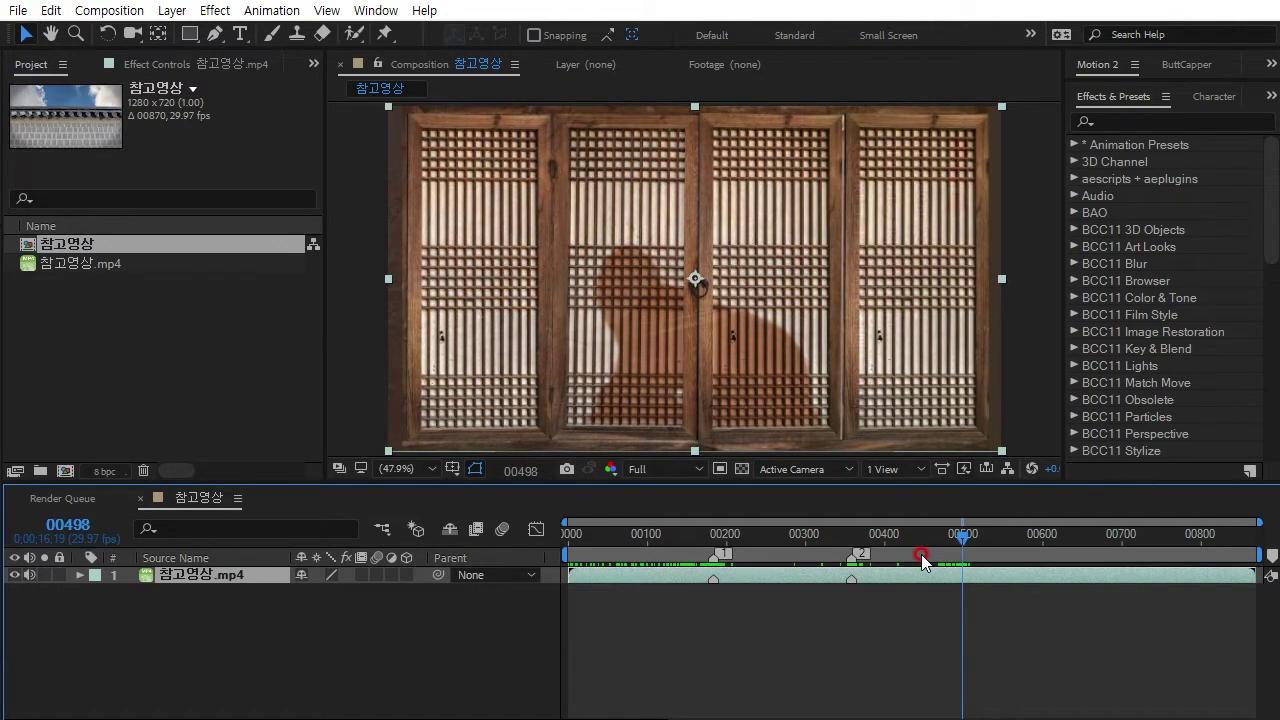
key(Page_Up)
key(Page_Up)
key(Page_Up)
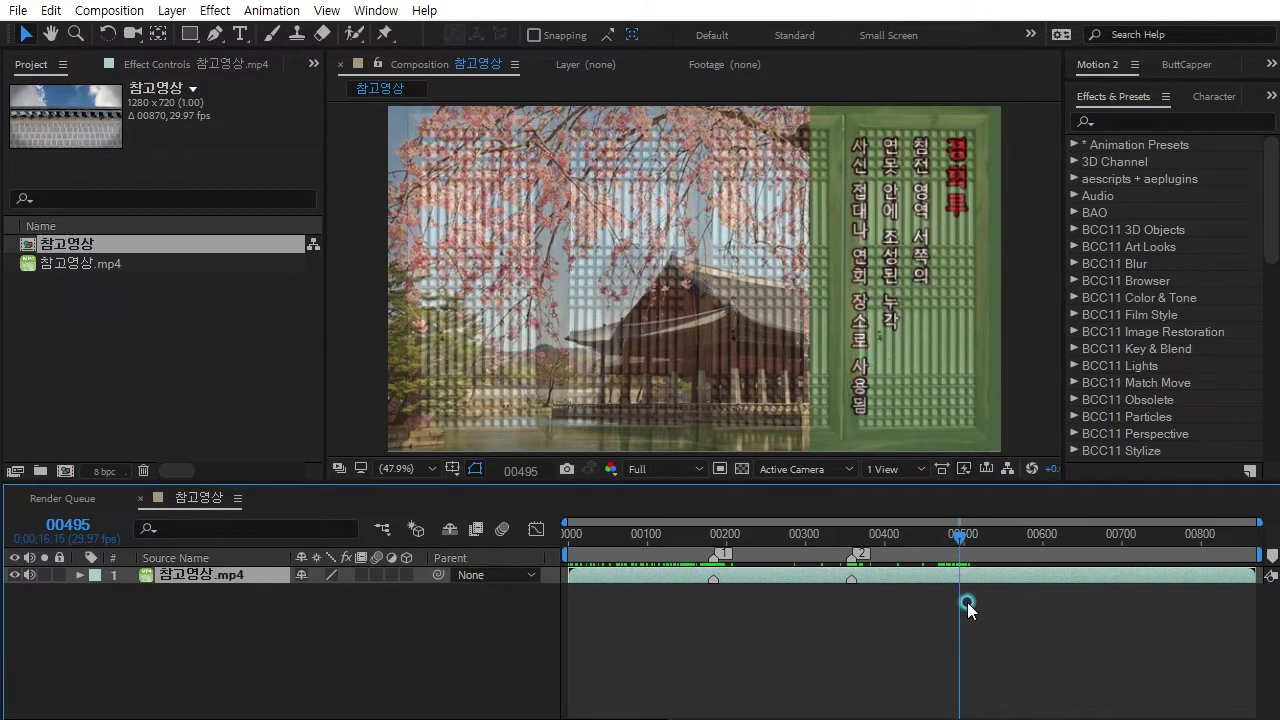
- Give the marker at frame 00495 the comment 3
click(966, 603)
click(960, 579)
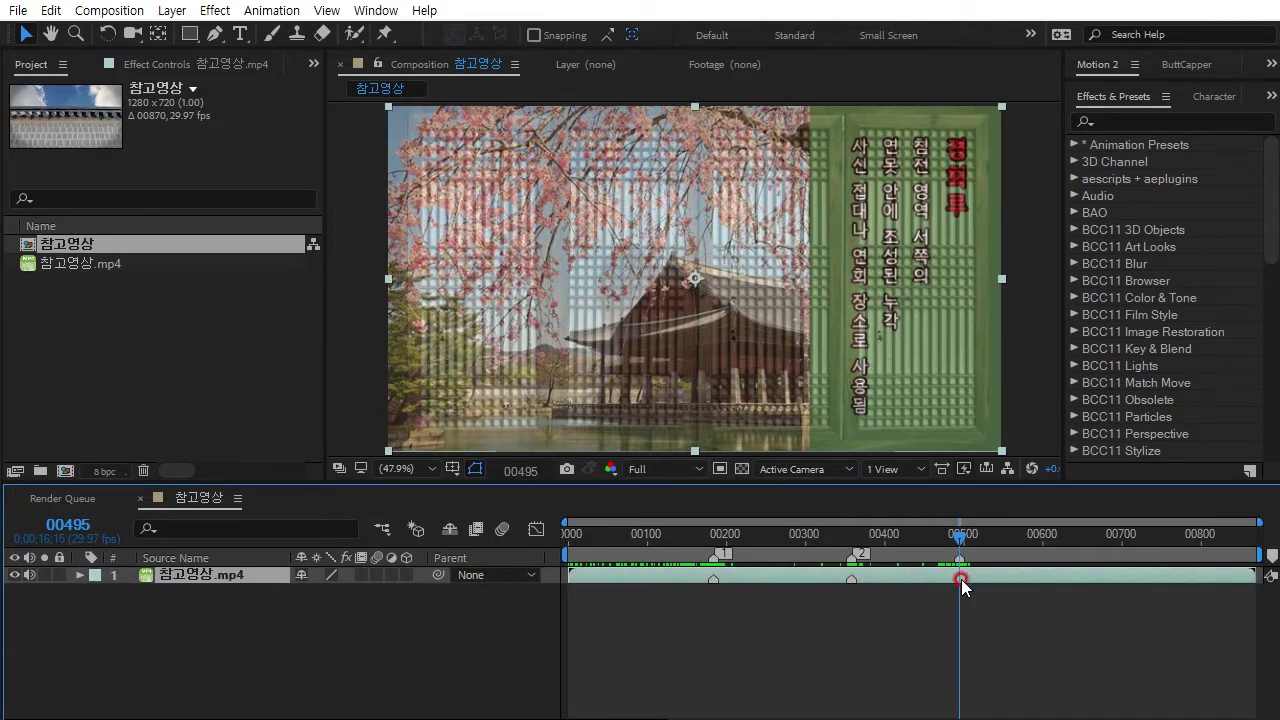
double_click(958, 557)
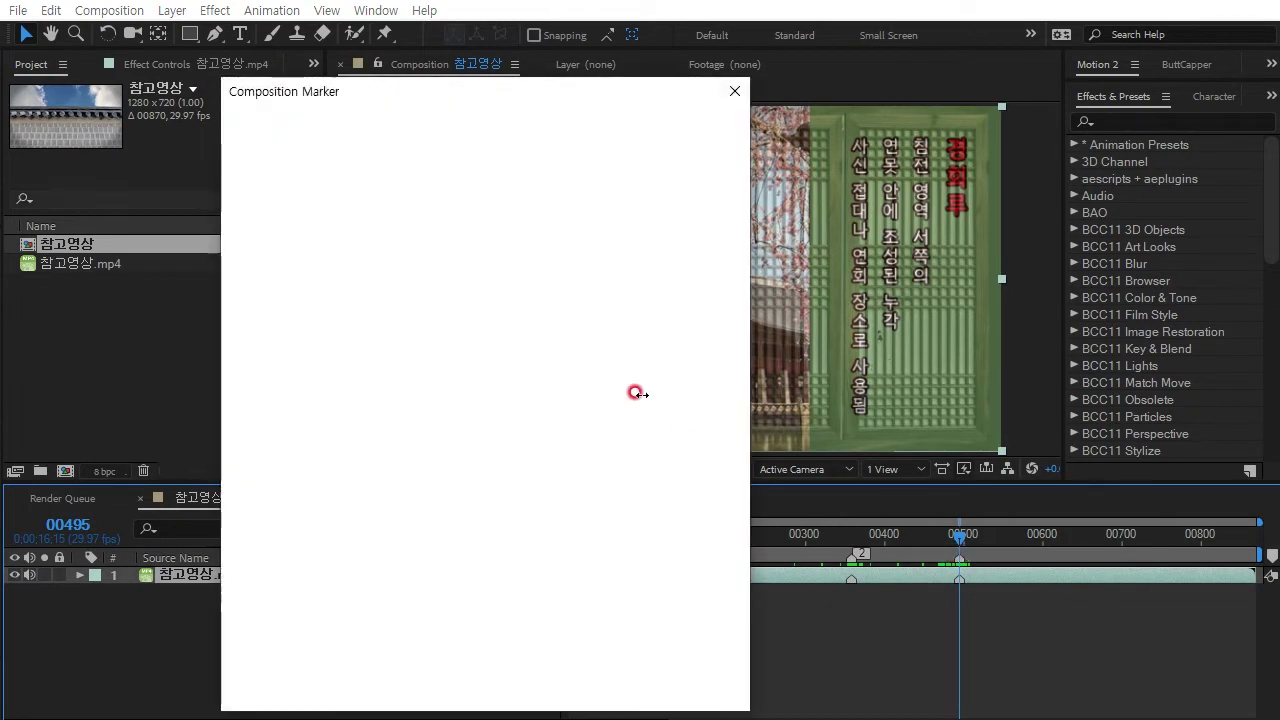
text(3)
click(581, 689)
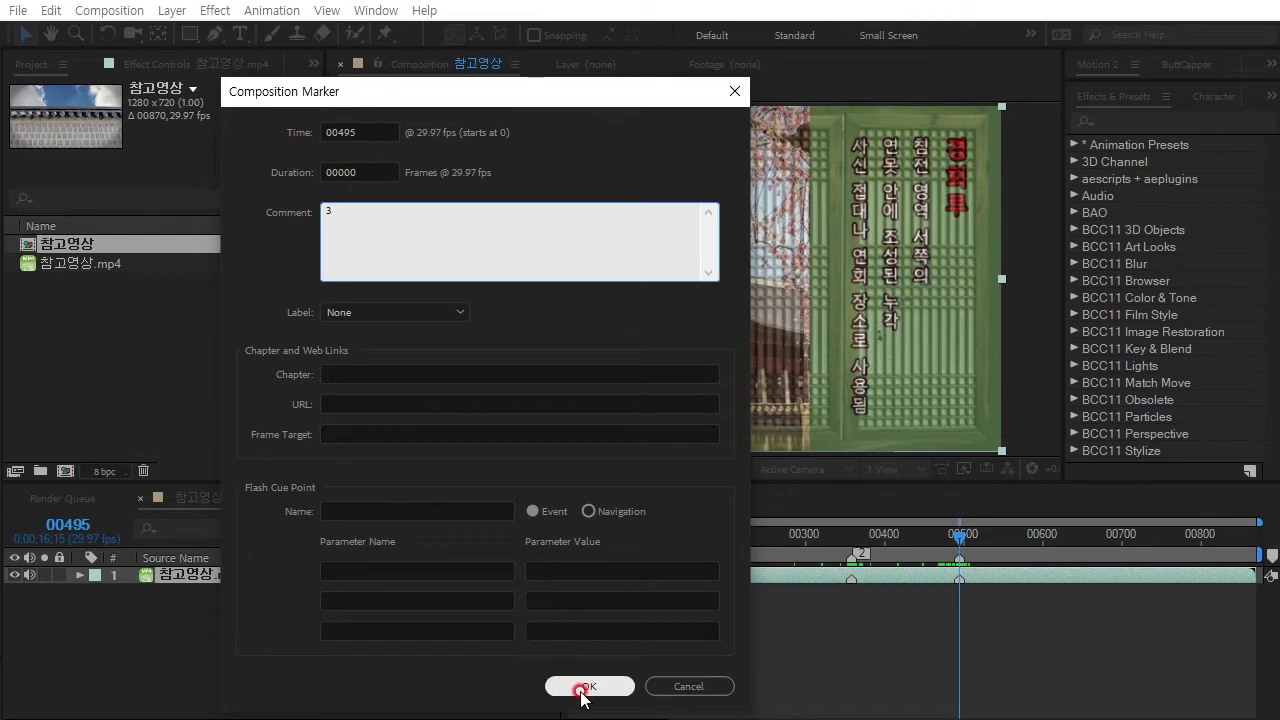
drag(970, 537, 413, 530)
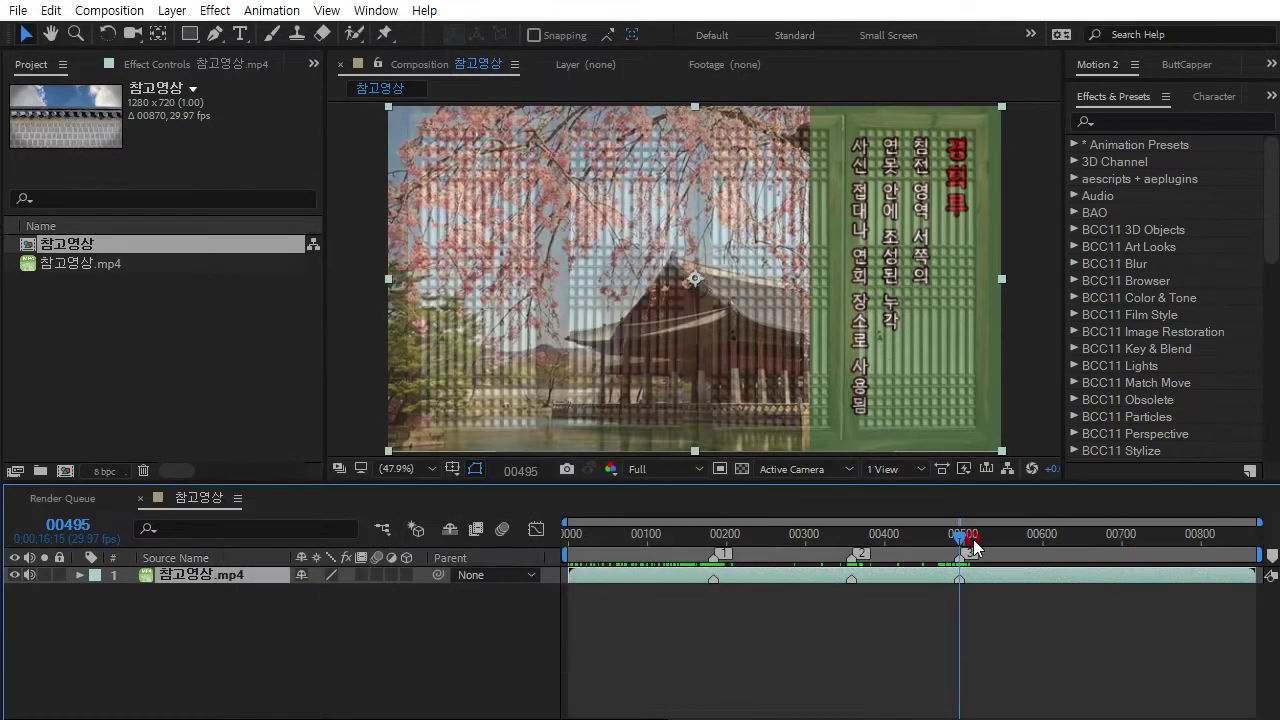
- Add a composition marker at frame 00000 with the comment 1
click(556, 541)
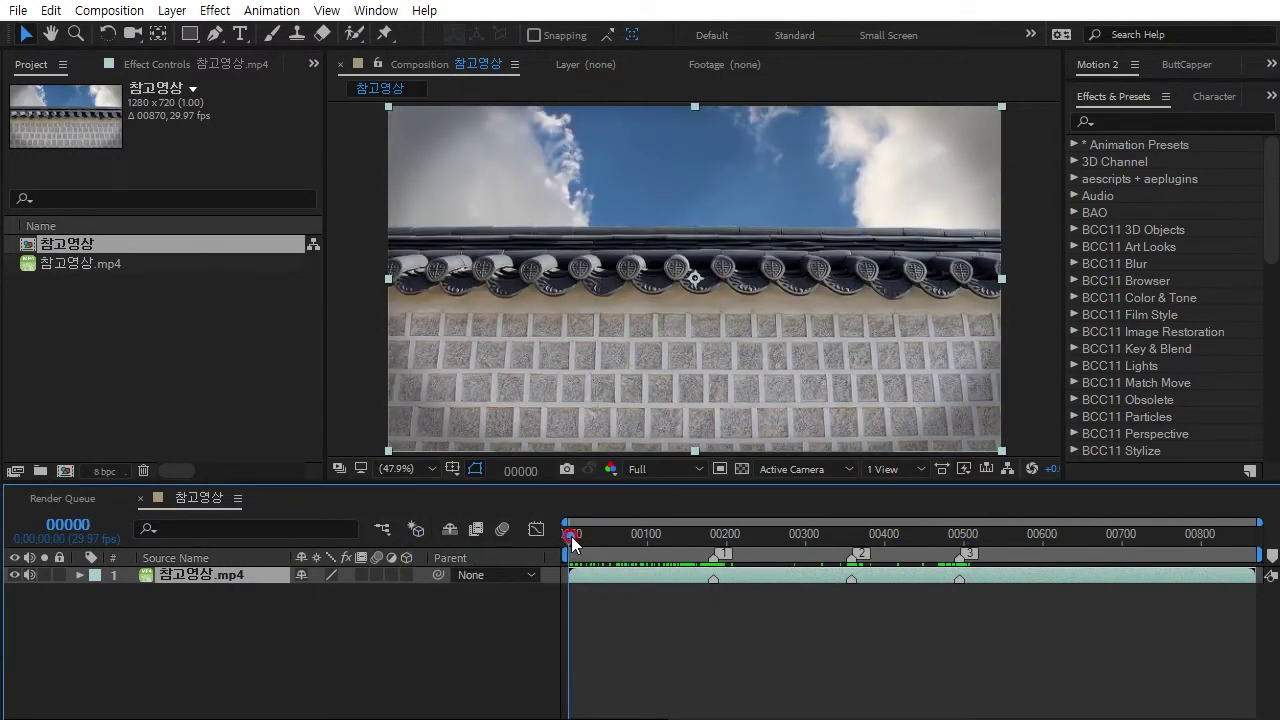
click(554, 551)
click(514, 638)
click(592, 580)
click(567, 554)
double_click(565, 555)
click(367, 213)
click(589, 686)
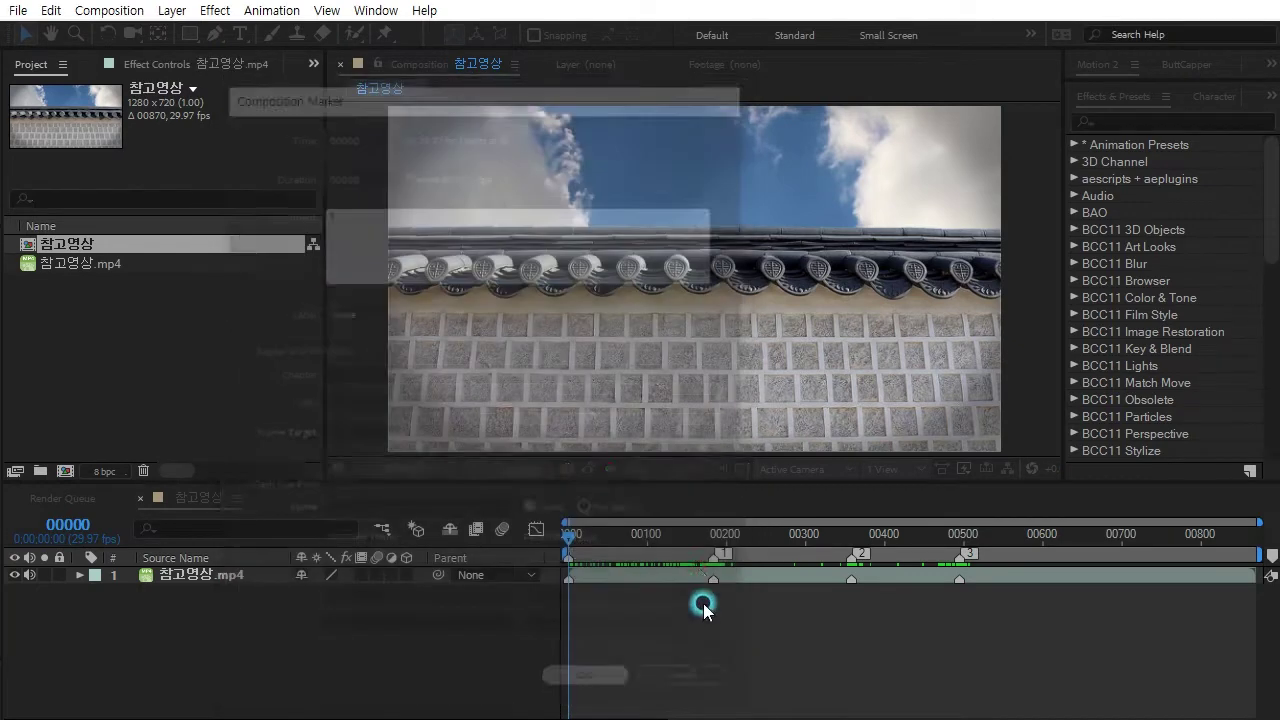
- Change the comment of the marker at 00183 to 2
click(713, 555)
double_click(713, 555)
click(360, 207)
text(2)
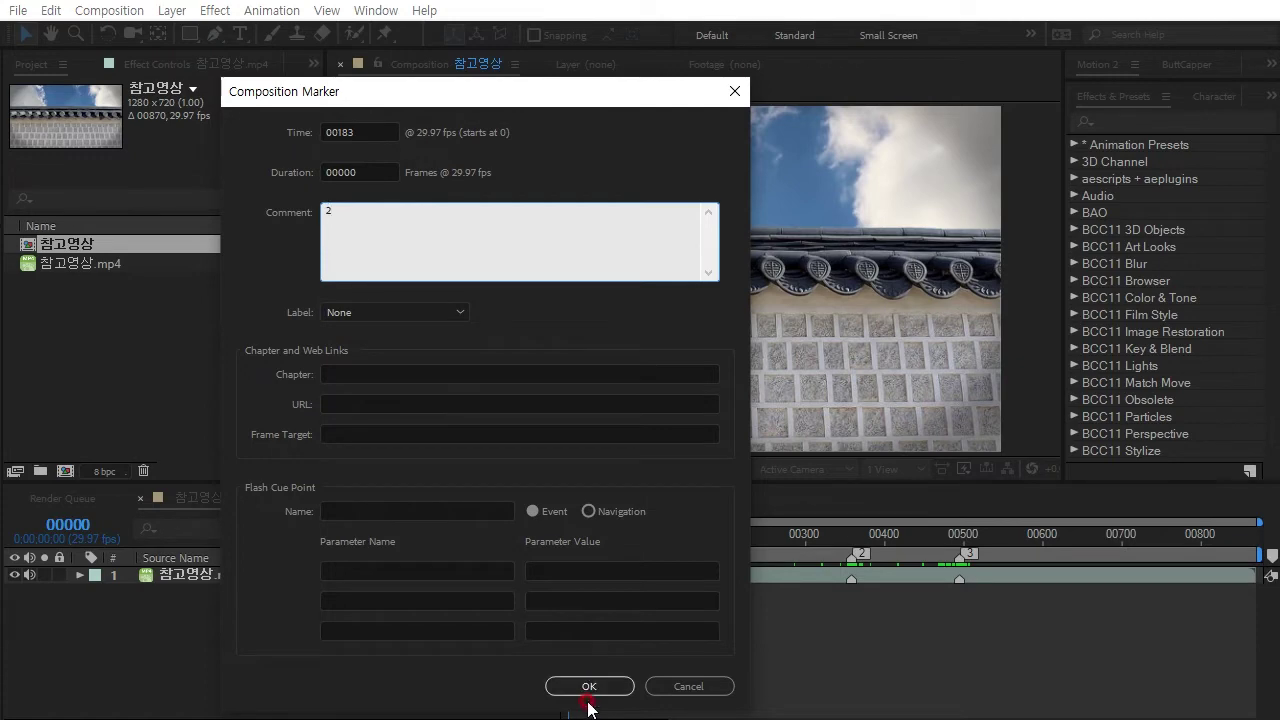
click(589, 686)
- Renumber the markers at 00358 and 00495 to 3 and 4
click(847, 553)
double_click(847, 555)
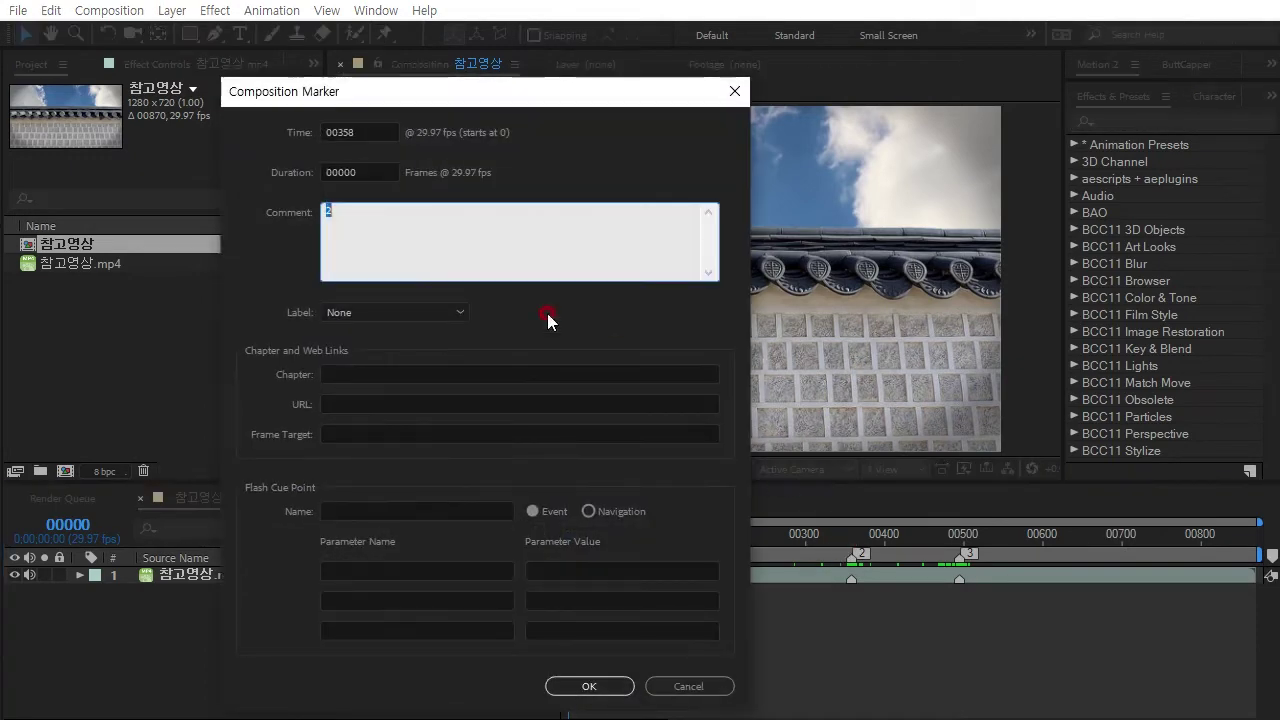
text(3)
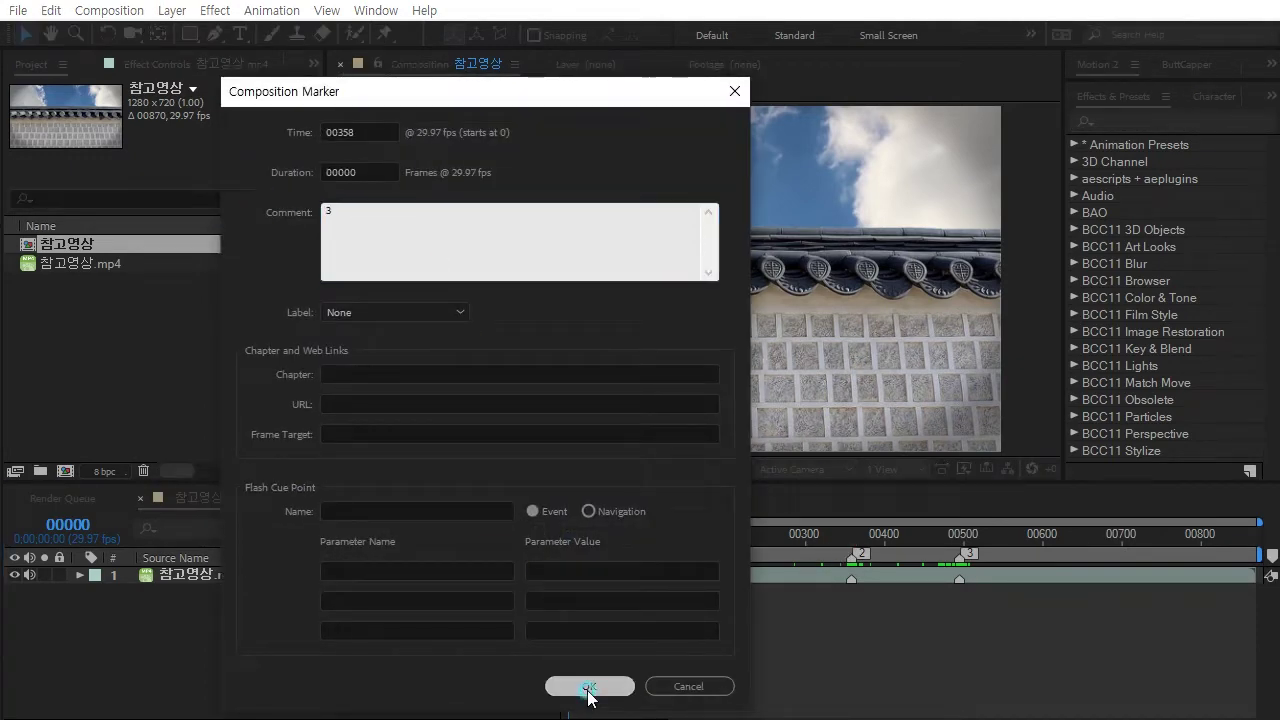
click(588, 686)
double_click(958, 556)
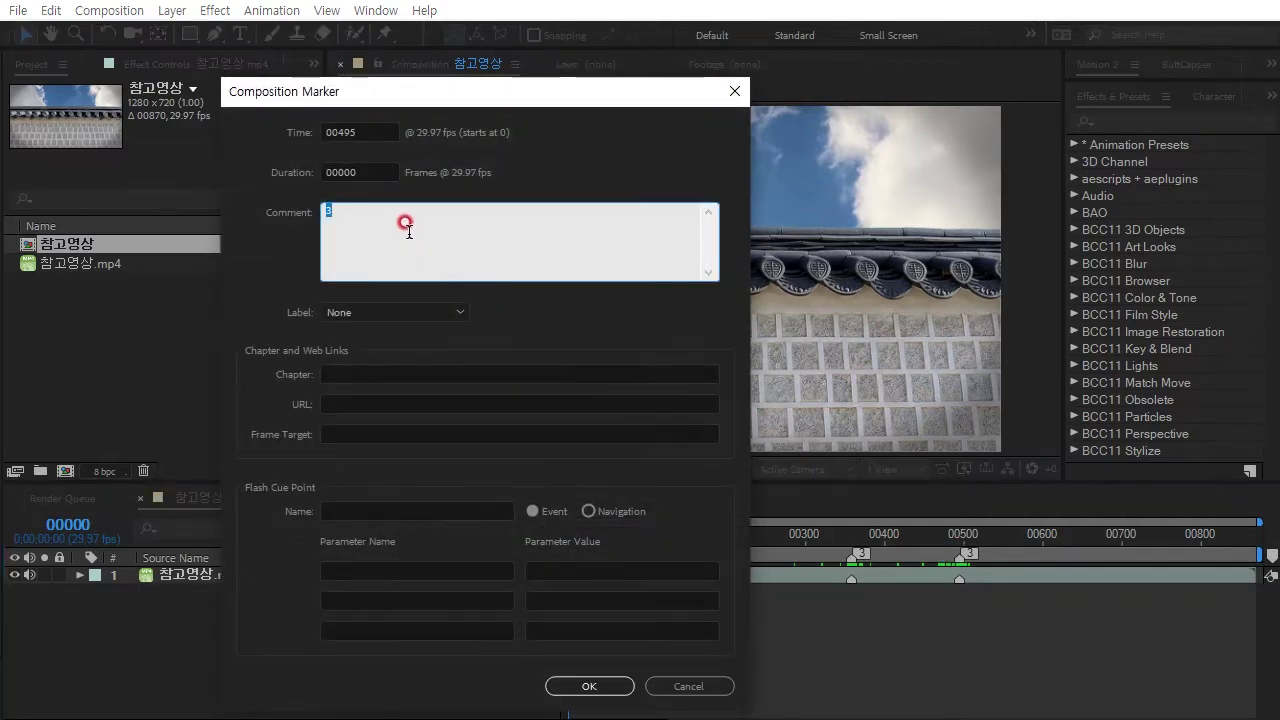
text(4)
click(588, 686)
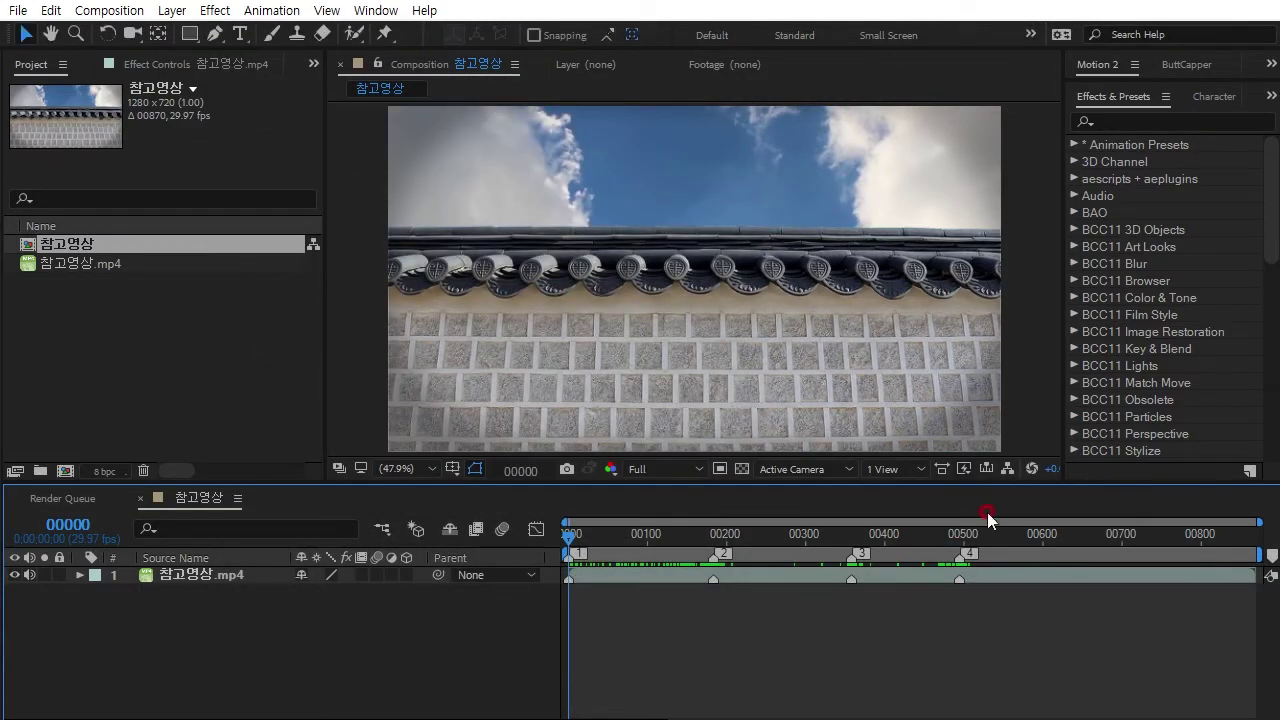
click(962, 533)
drag(962, 533, 1066, 542)
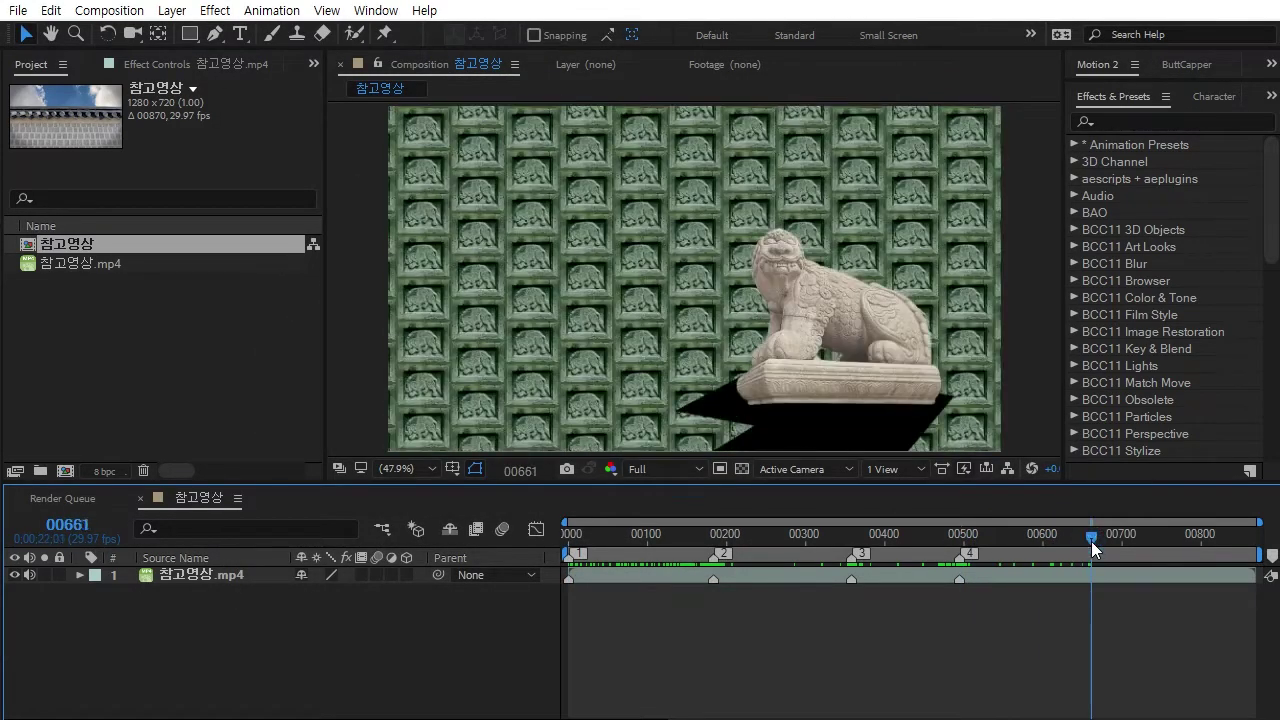
- Step to frame 00641, where the stone statue fades into the green tiles
click(1141, 643)
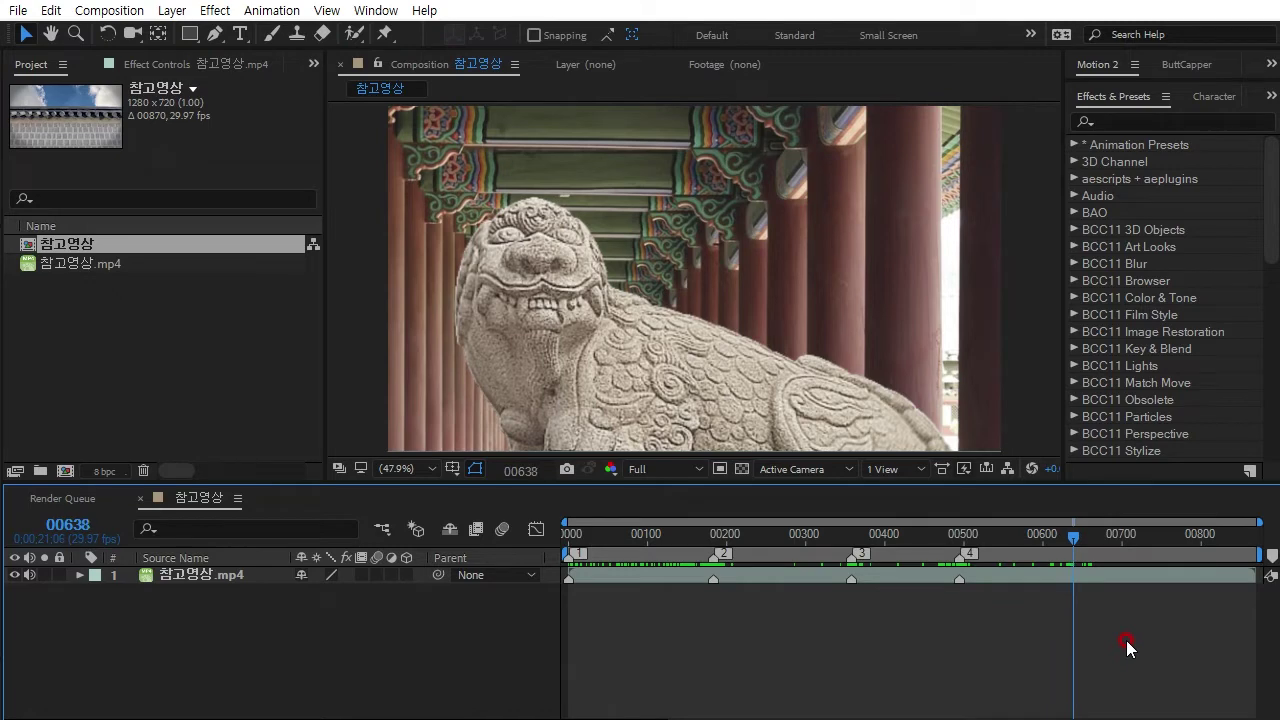
key(Page_Up)
key(Page_Up)
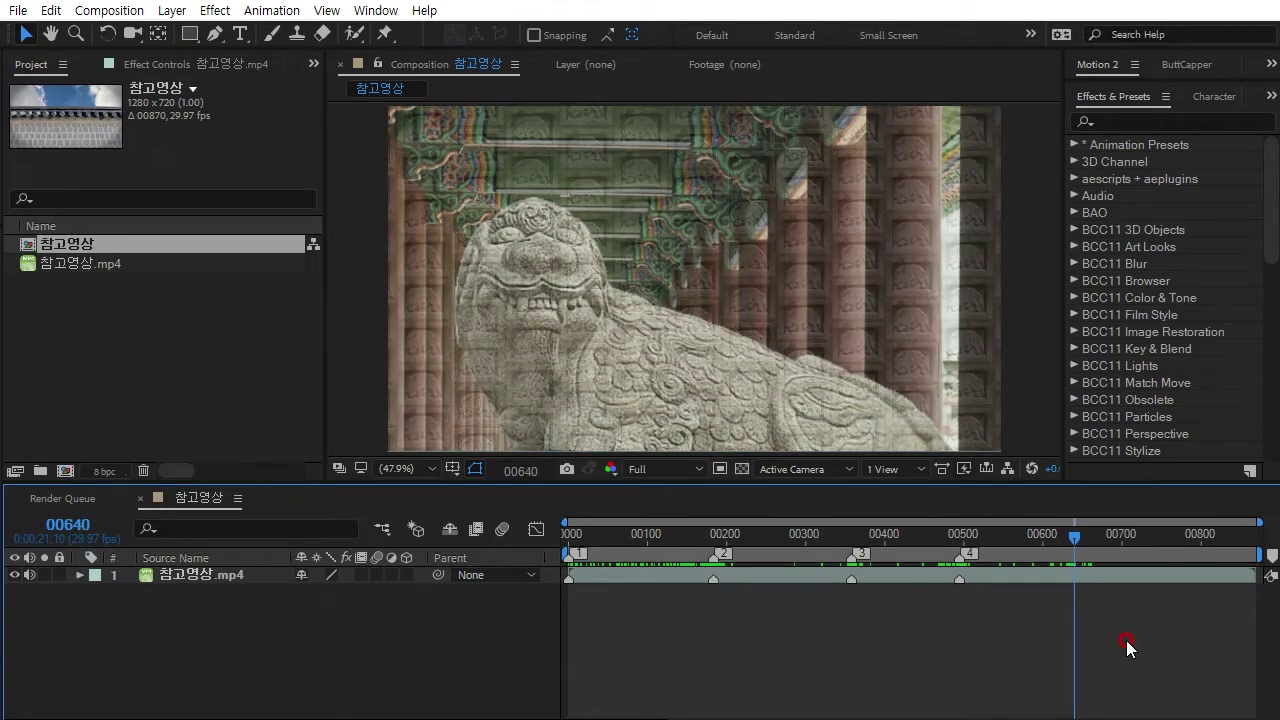
key(Page_Up)
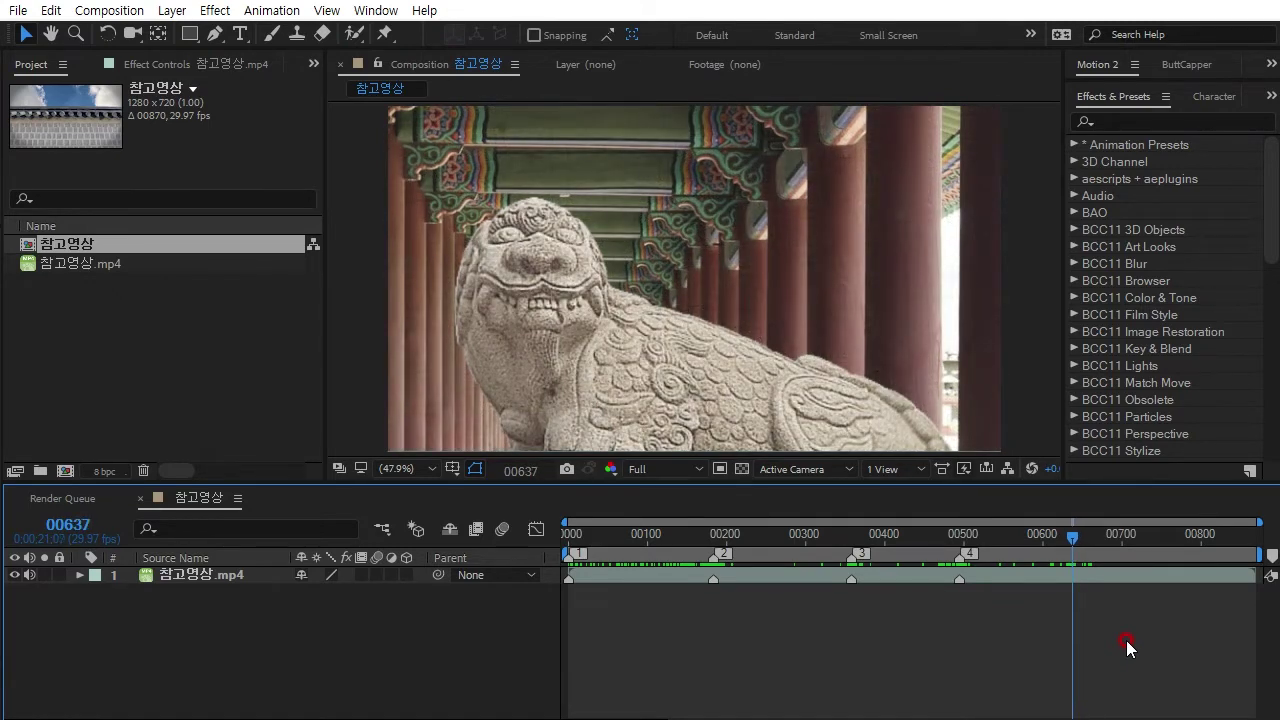
key(space)
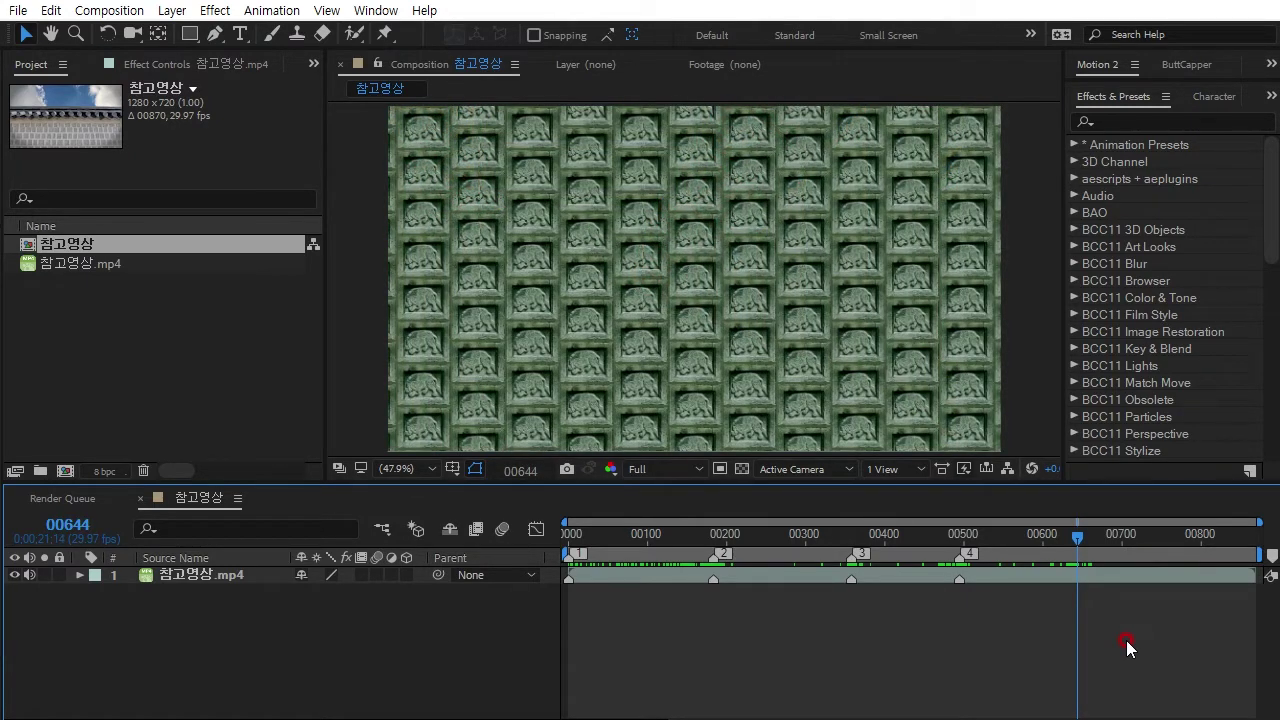
key(Page_Up)
key(Page_Up)
key(Page_Up)
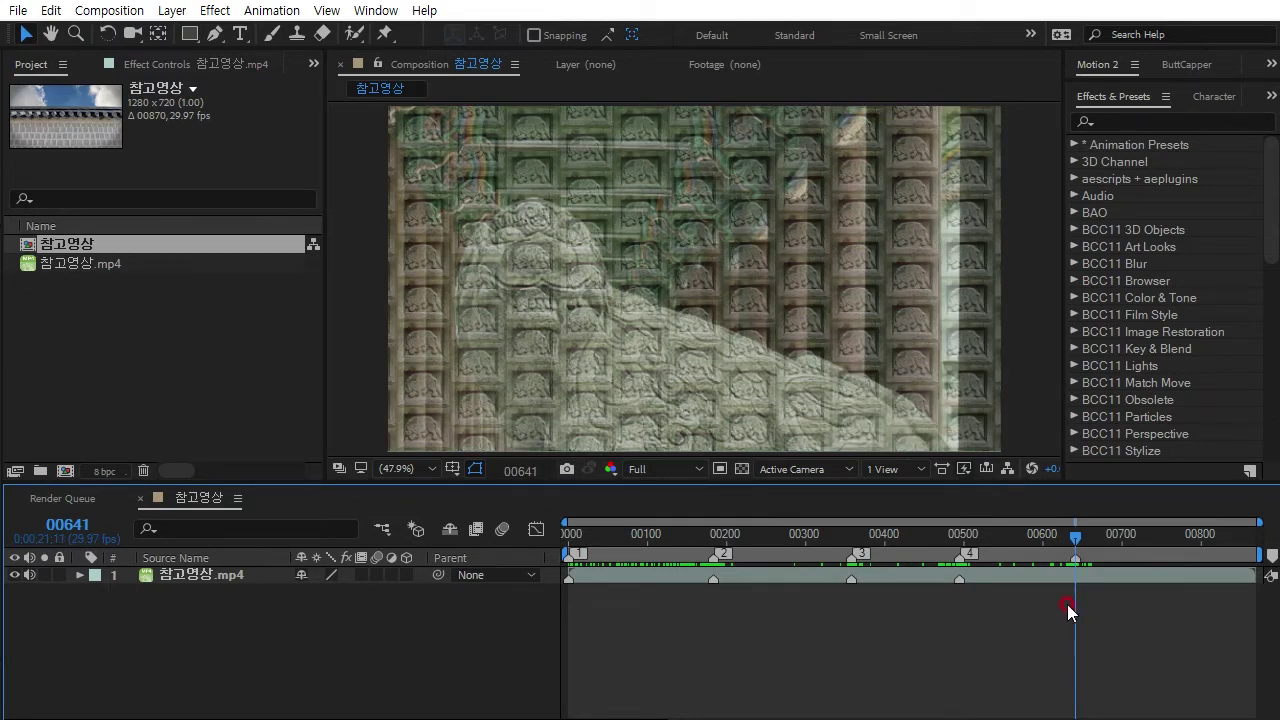
- Give the marker at 00641 the comment 5, then rewind and play the composition
click(1075, 571)
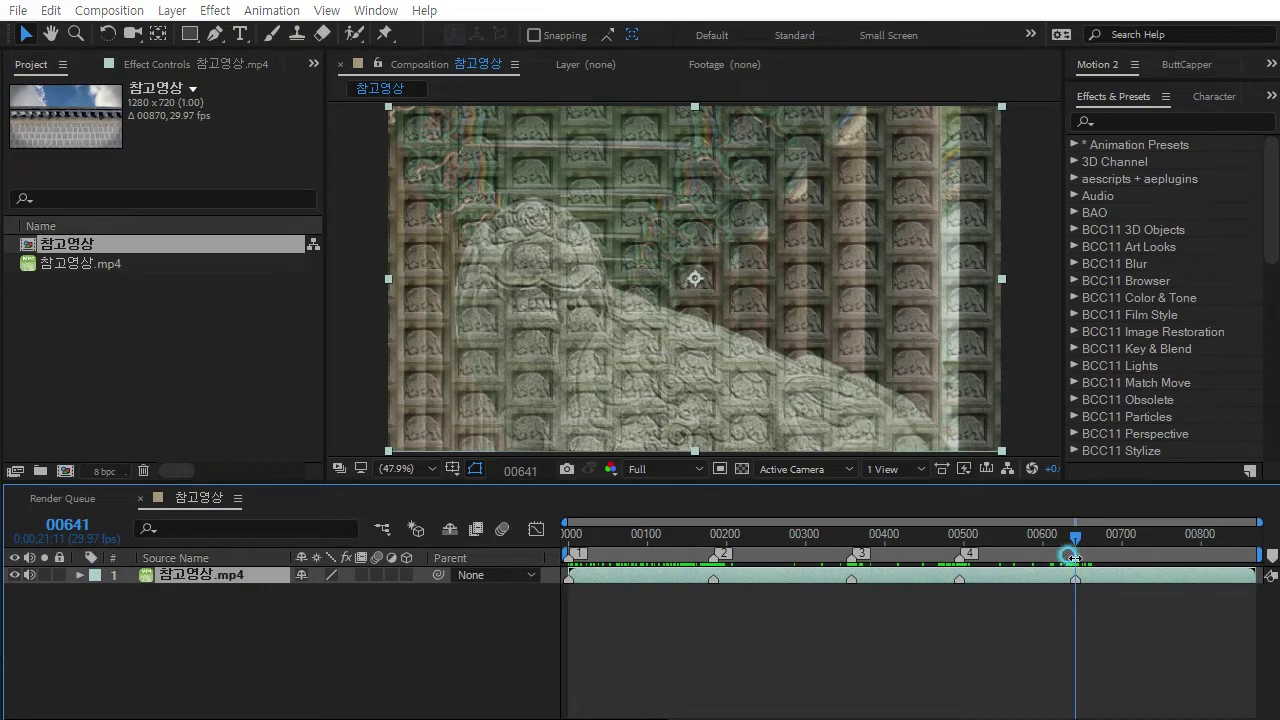
double_click(1073, 556)
text(5)
click(589, 686)
click(630, 678)
drag(1075, 533, 309, 566)
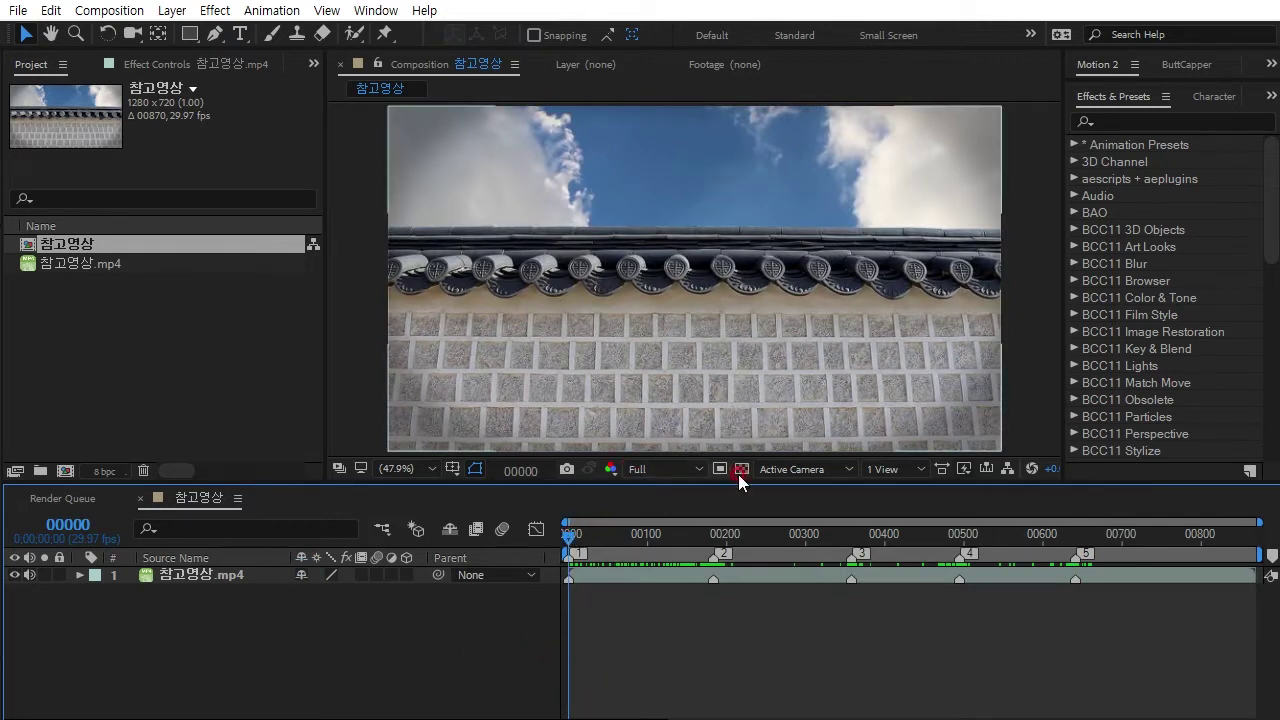
key(space)
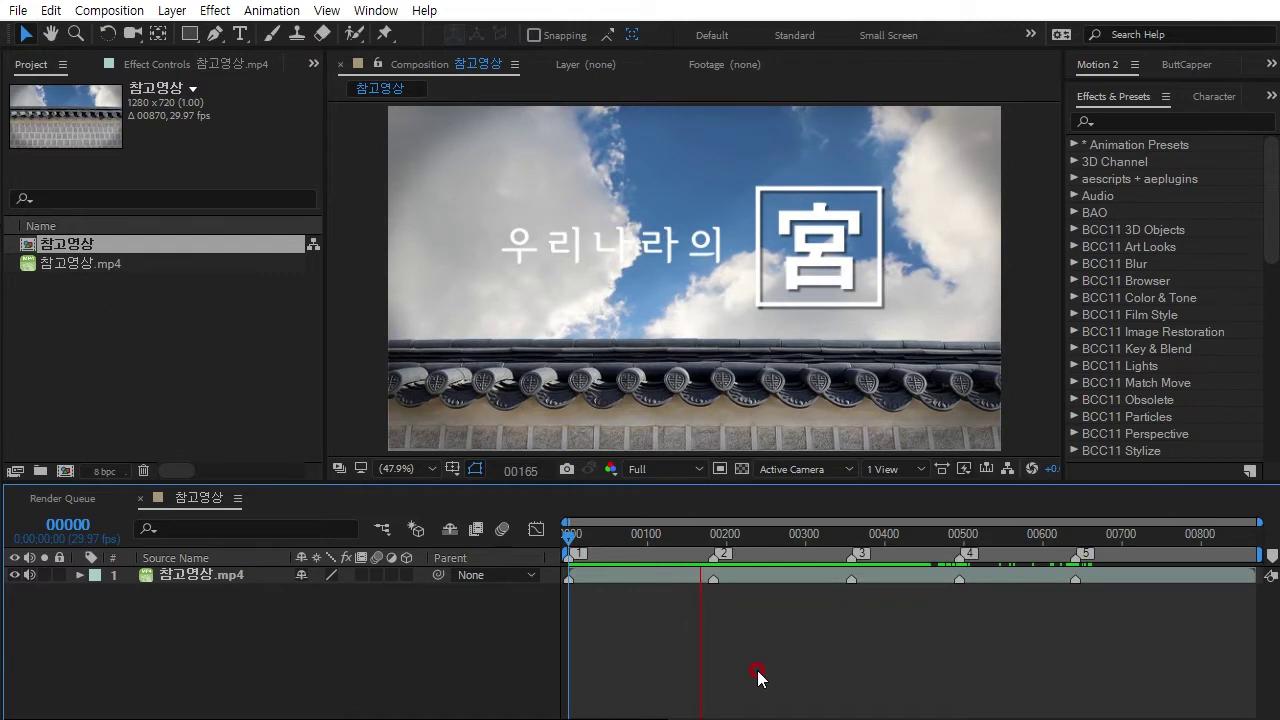
drag(593, 536, 495, 540)
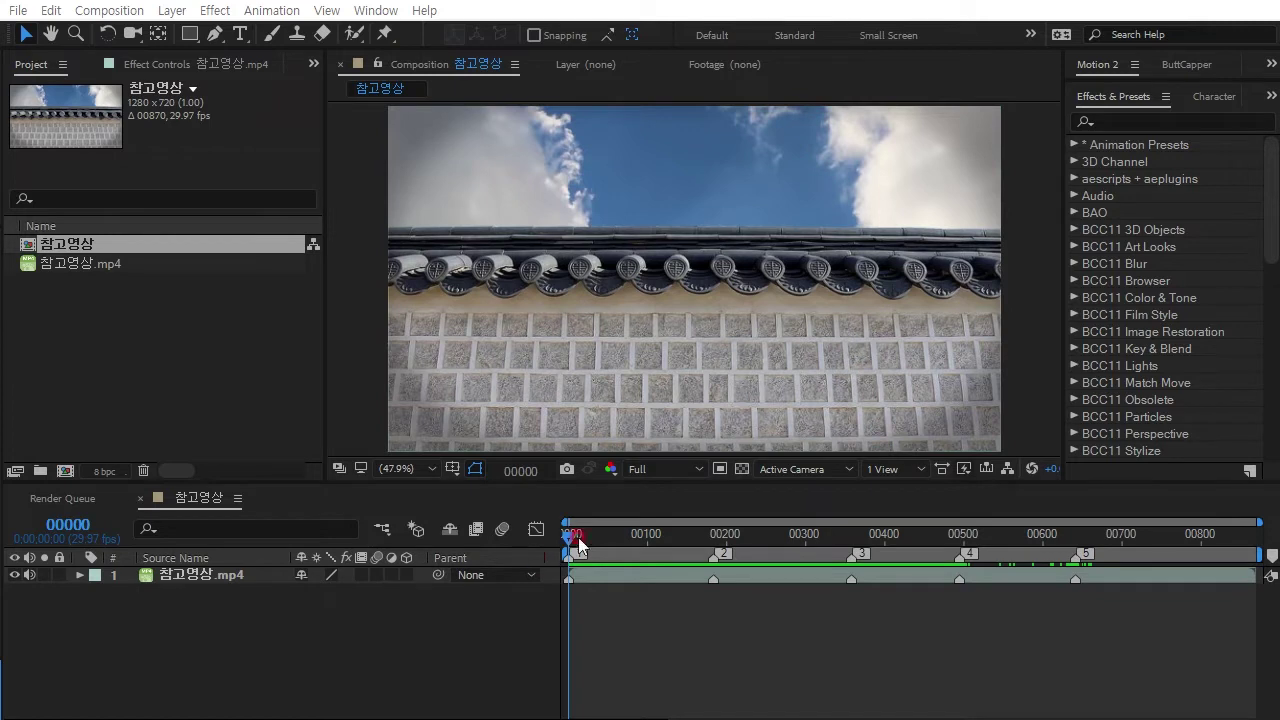
drag(571, 537, 607, 652)
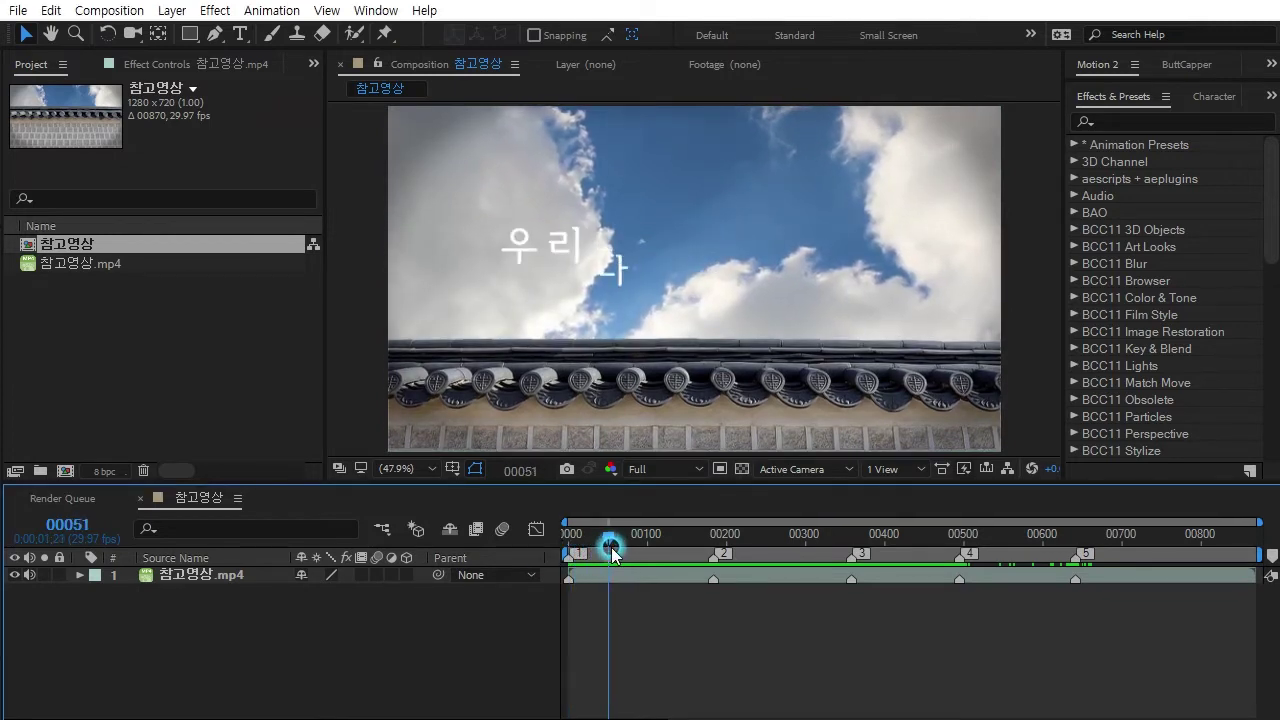
key(Page_Up)
key(Page_Up)
key(Page_Up)
key(Page_Up)
key(Page_Up)
key(Page_Up)
key(Page_Up)
key(Page_Up)
key(Page_Up)
key(Page_Up)
key(Page_Up)
key(Page_Up)
key(Page_Up)
key(Page_Up)
key(Page_Up)
key(Page_Up)
key(Page_Up)
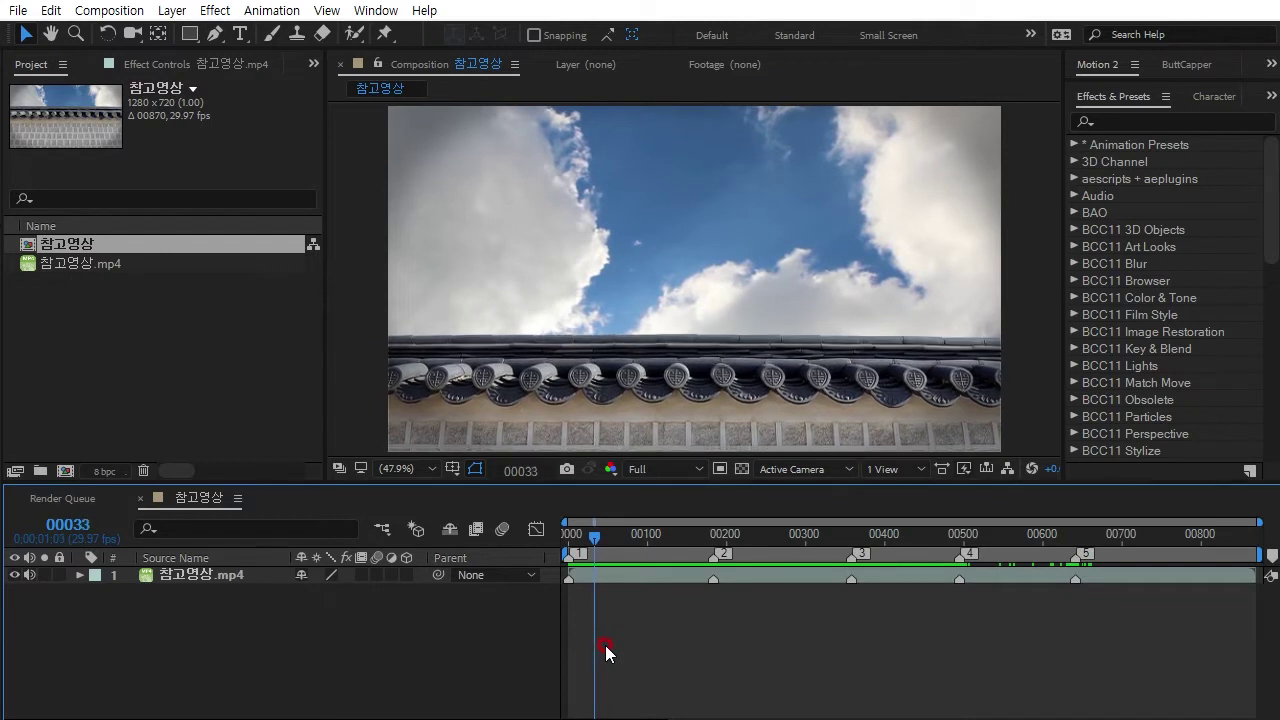
key(Page_Down)
key(Page_Down)
key(Page_Down)
key(Page_Up)
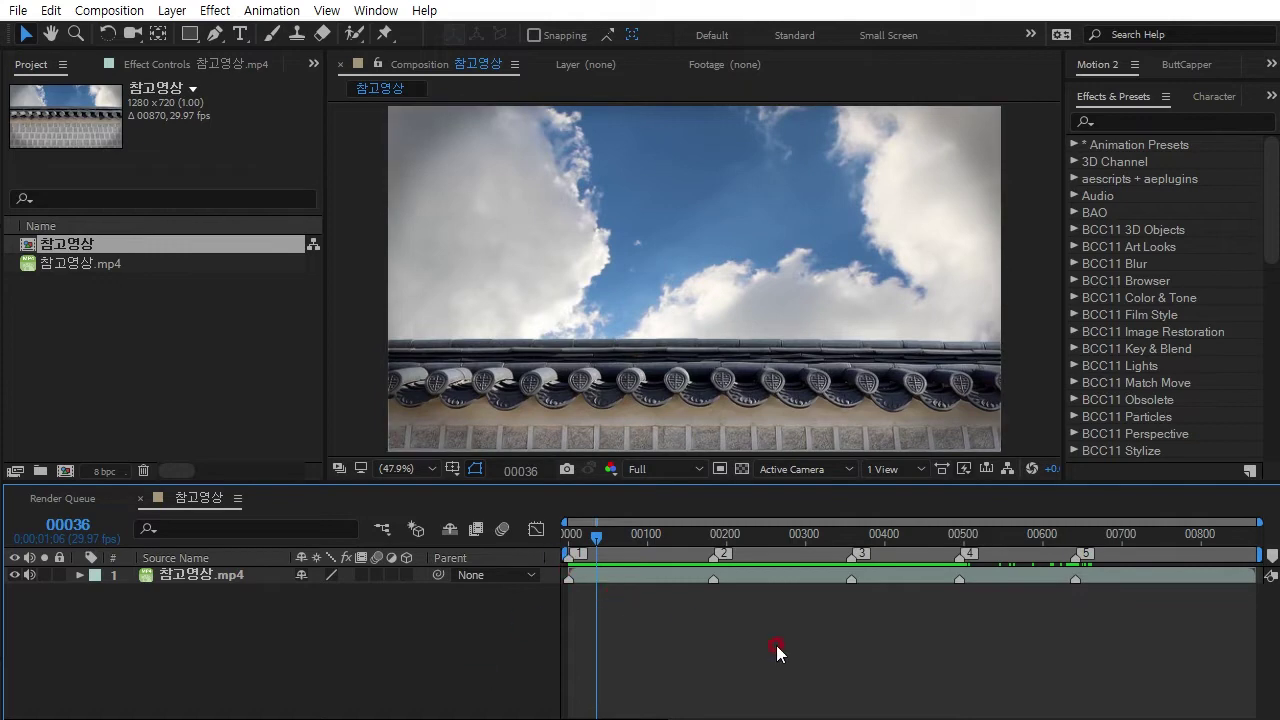
click(769, 434)
click(327, 10)
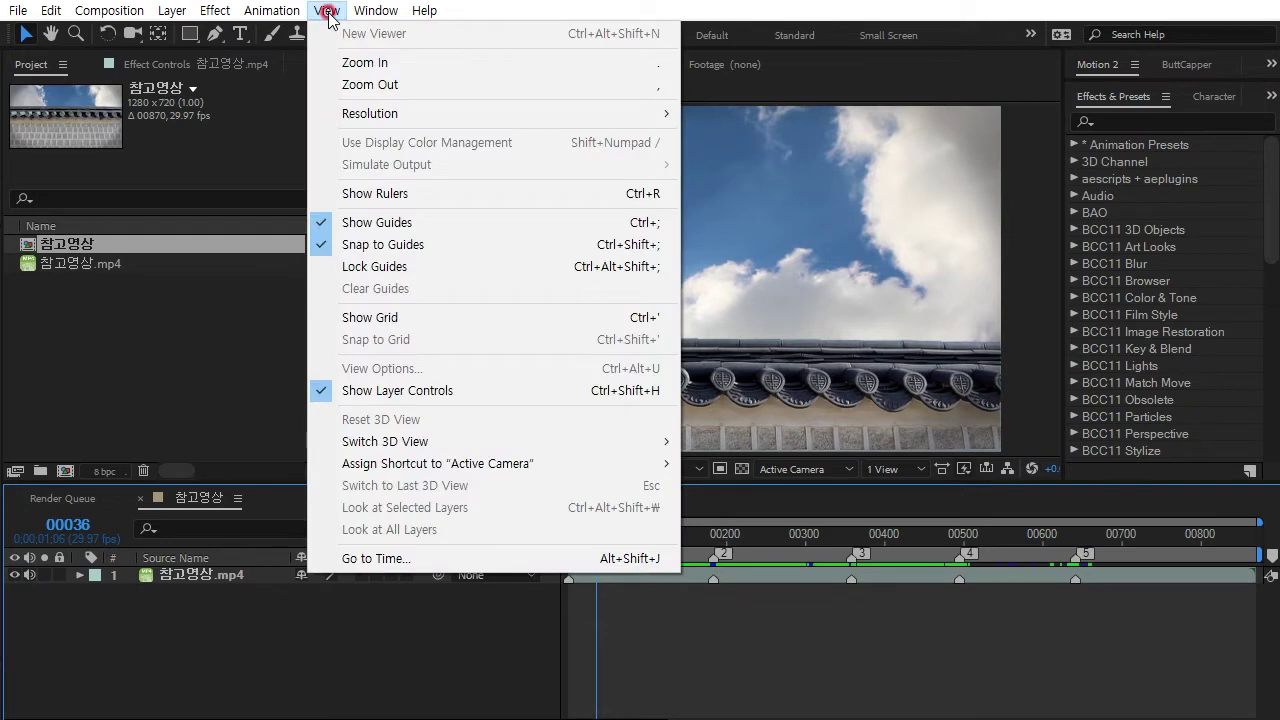
- Show rulers, place a horizontal guide along the wall's roofline, and return near frame 0
click(424, 194)
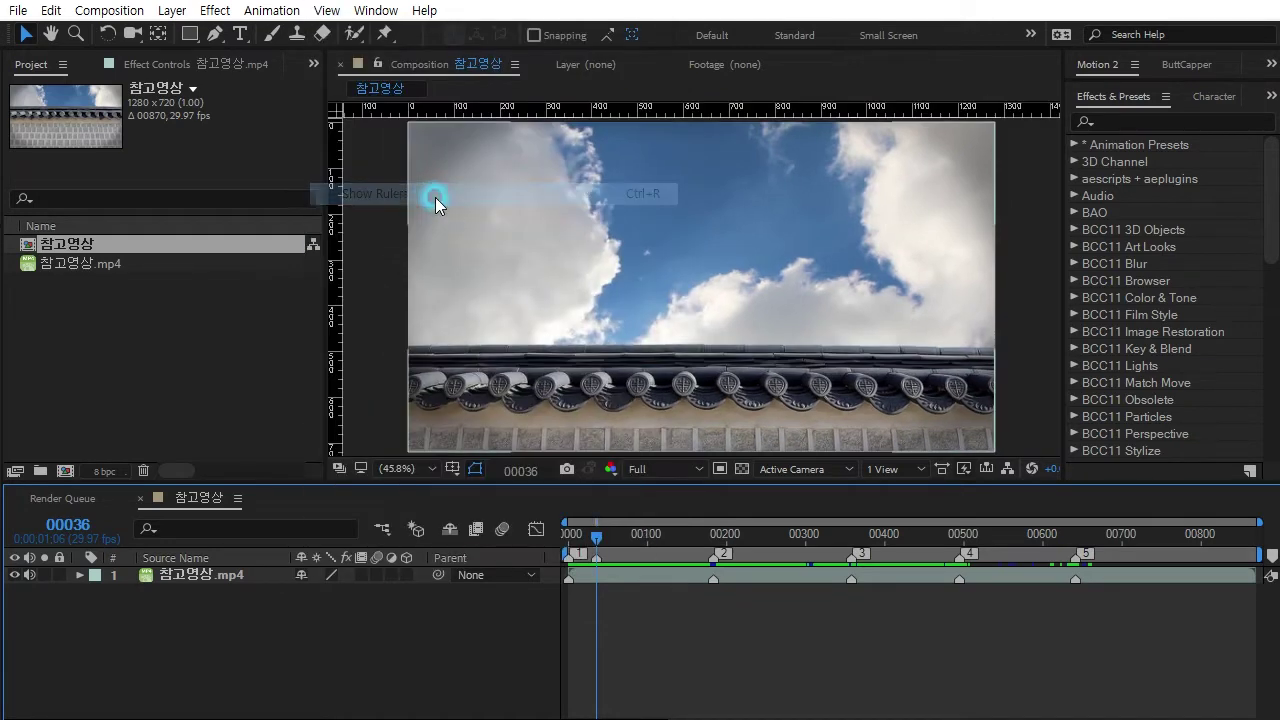
drag(615, 107, 617, 344)
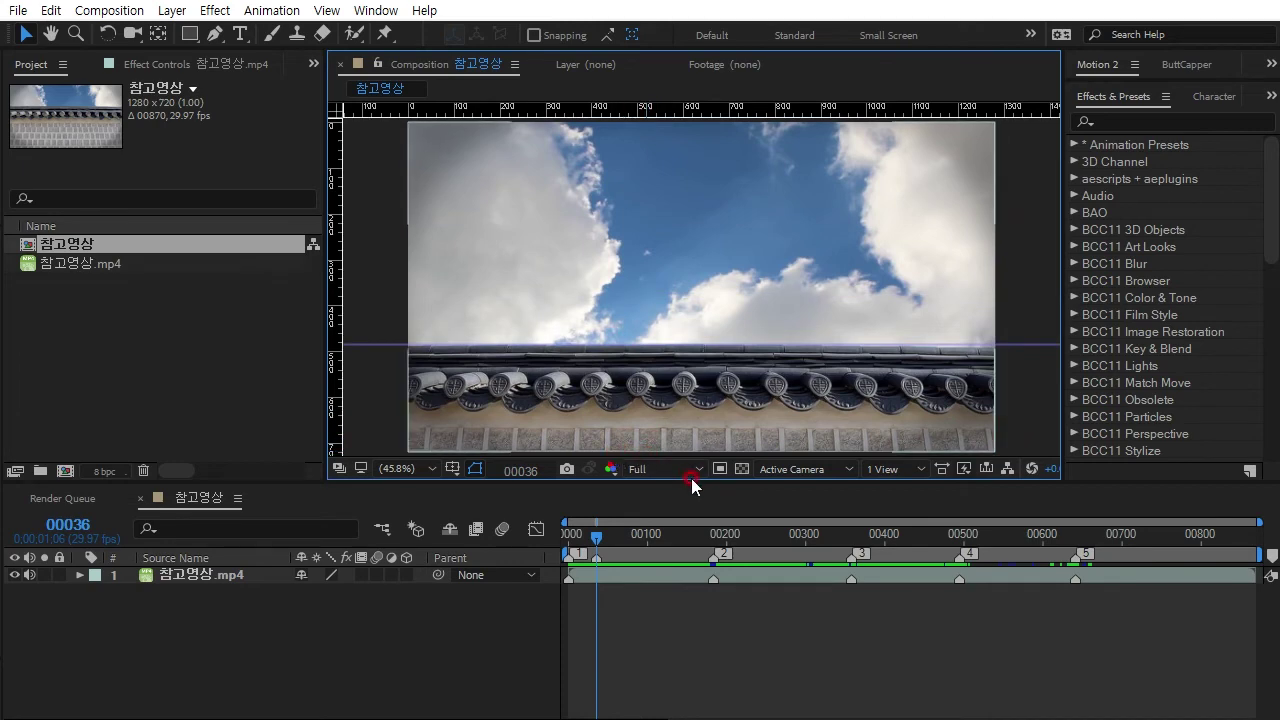
click(598, 537)
drag(599, 537, 572, 548)
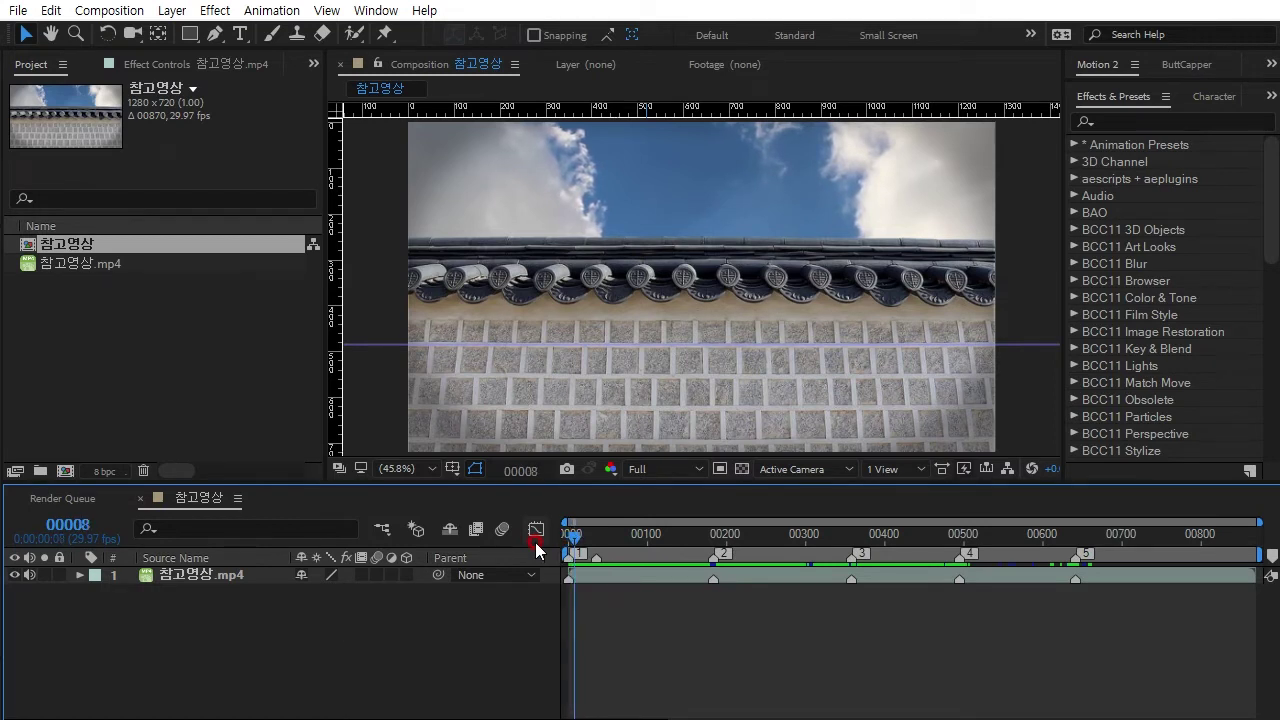
key(Page_Up)
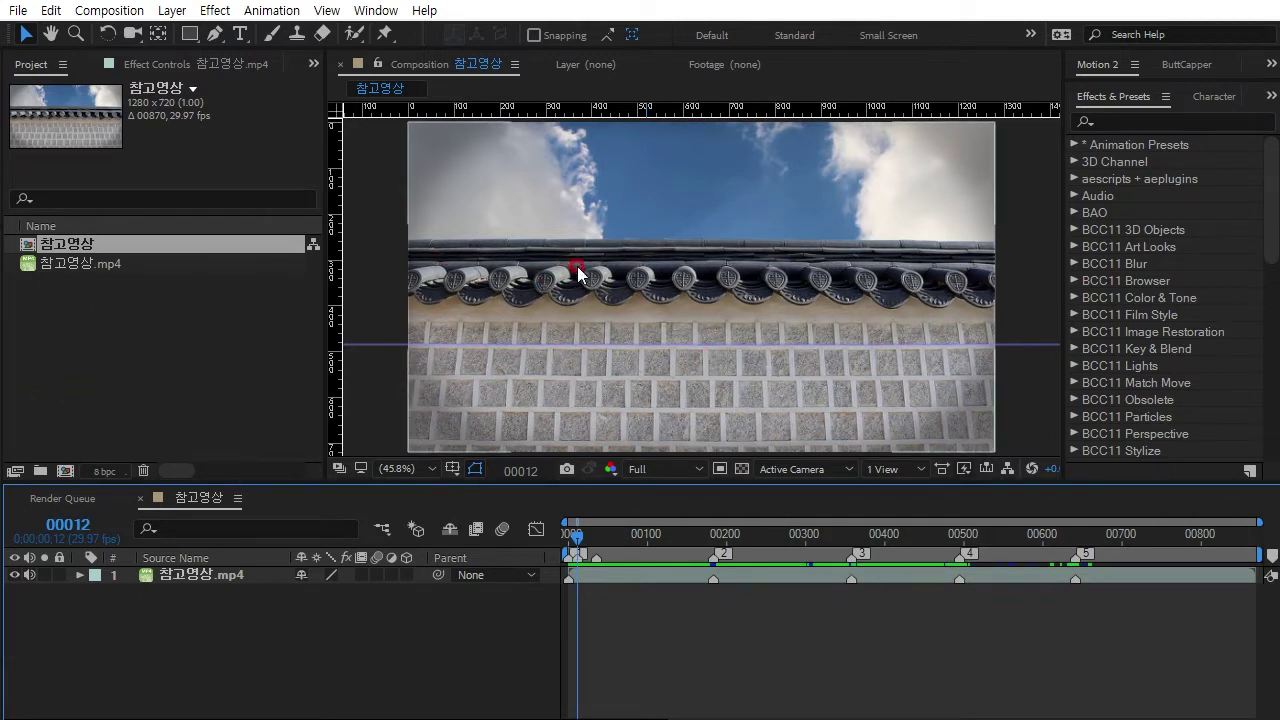
click(212, 313)
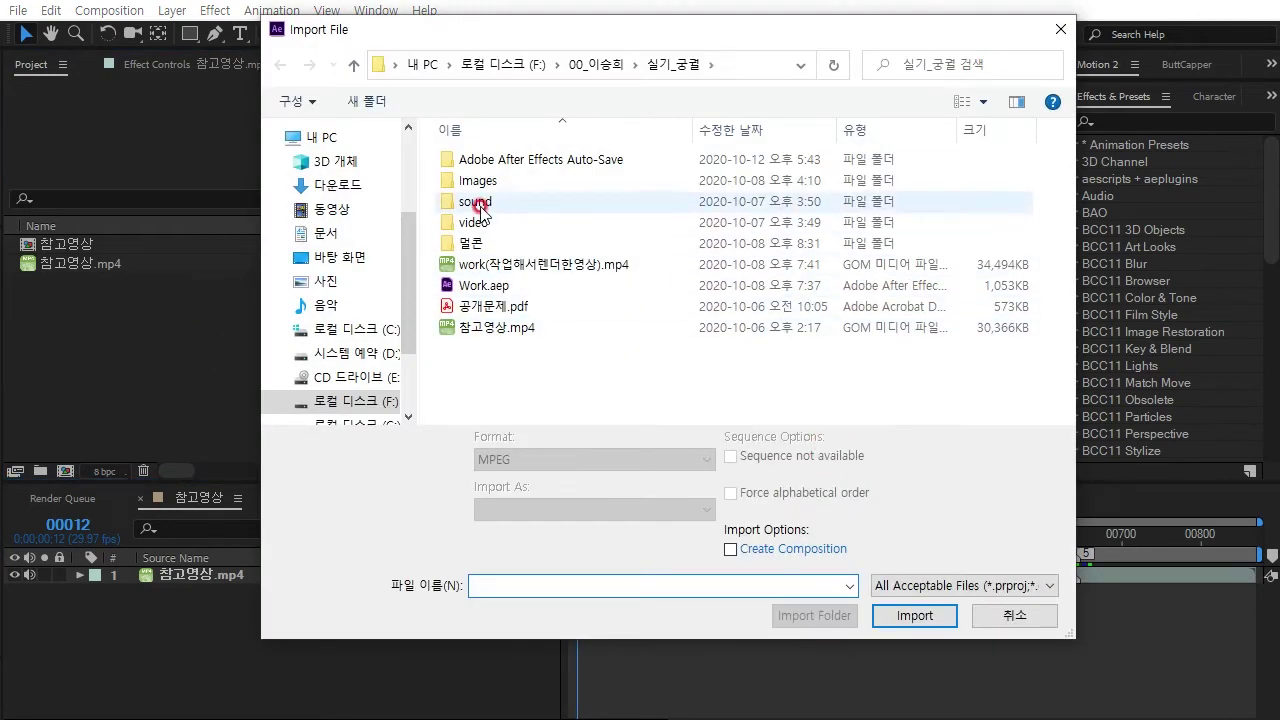
- Import wall2.jpg from the Images folder and view the footage
click(495, 184)
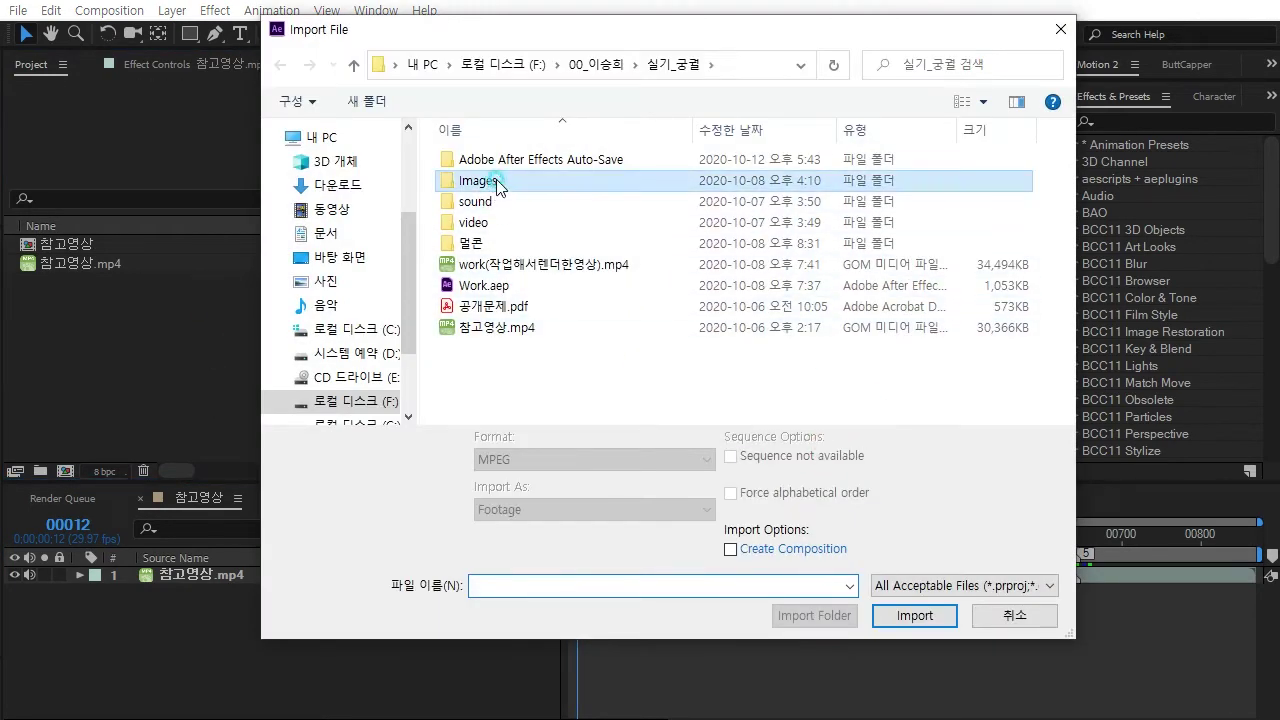
double_click(497, 184)
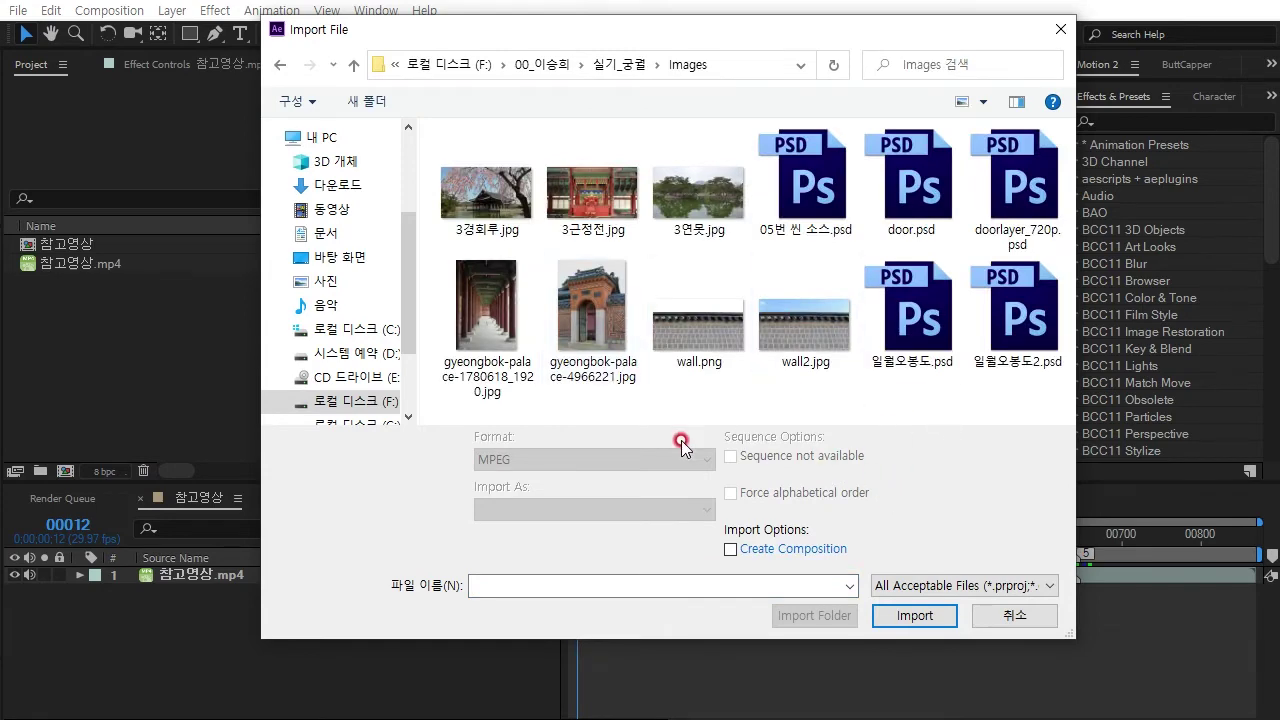
click(818, 340)
click(925, 613)
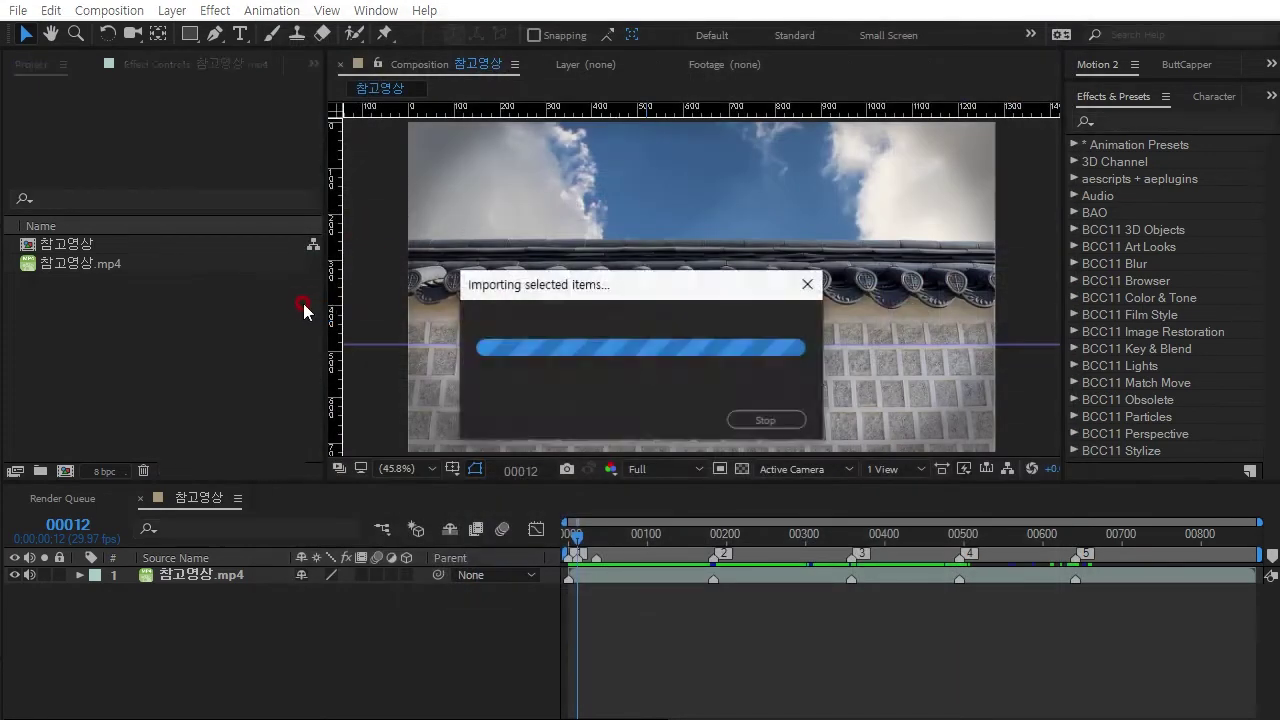
double_click(30, 246)
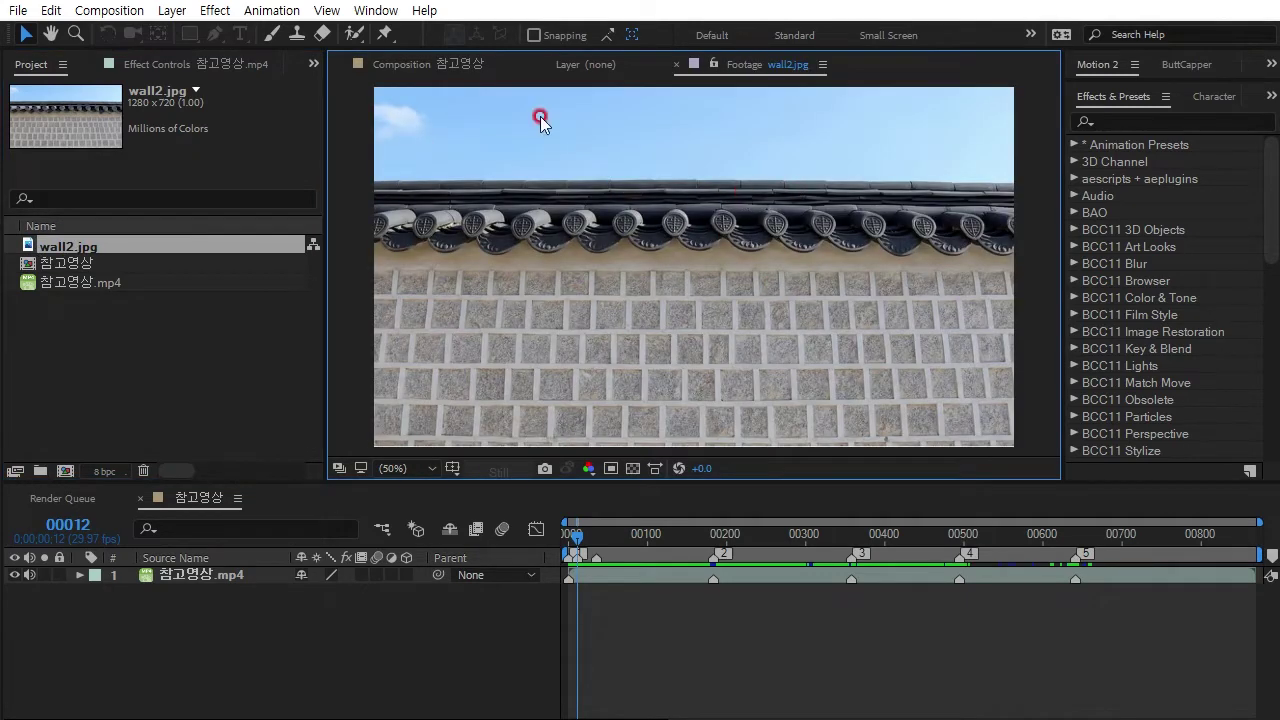
- In the 참고영상 composition, preview the 우리나라의 궁 title frame and rewind
click(450, 66)
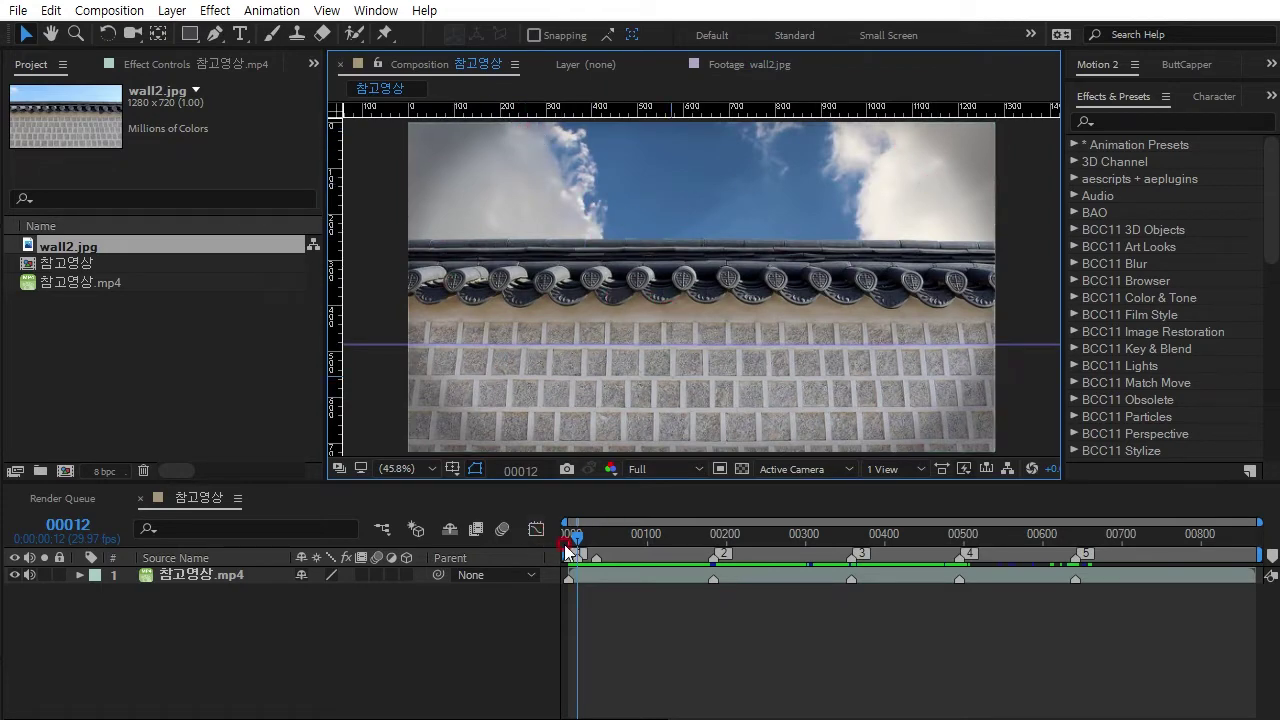
drag(579, 538, 655, 537)
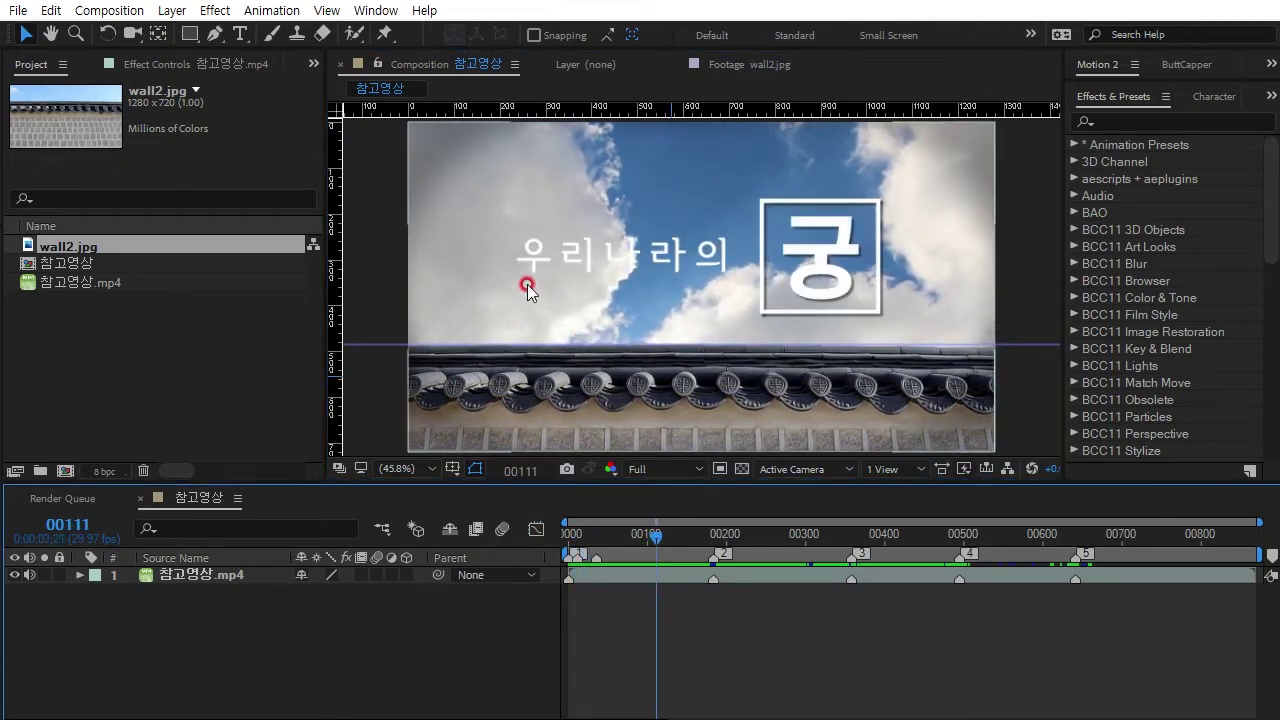
drag(655, 535, 569, 535)
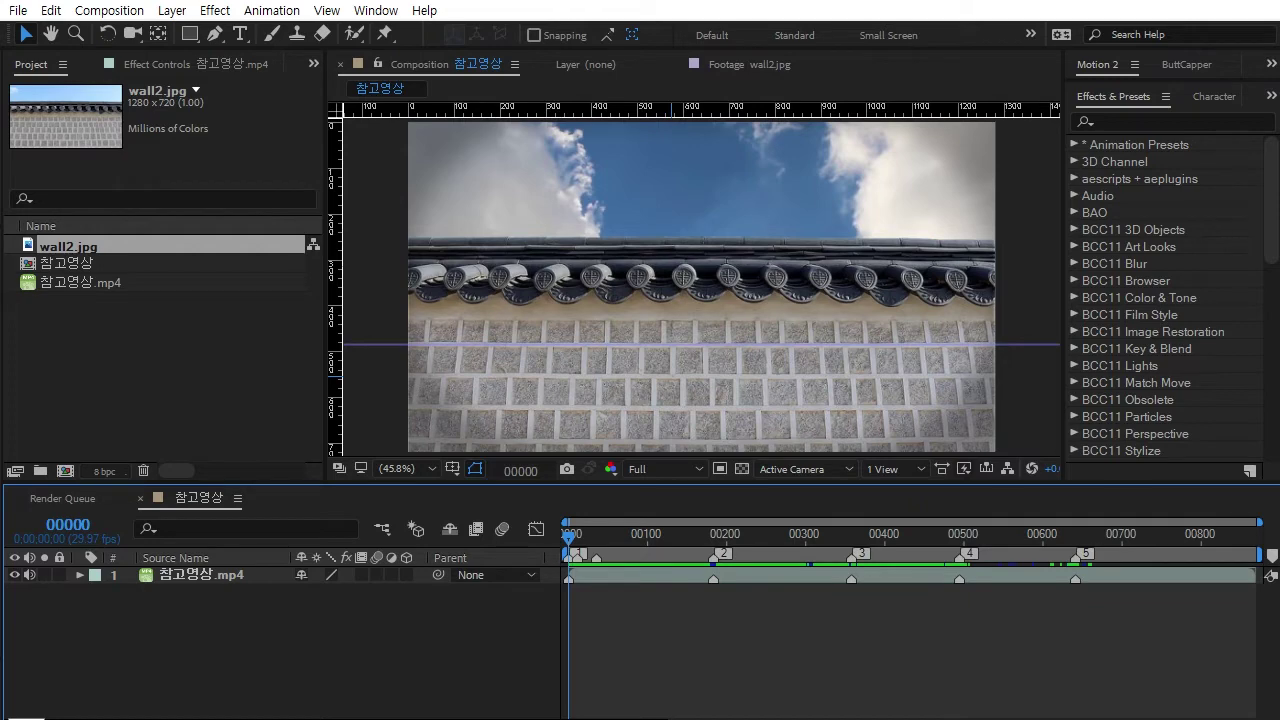
- Launch Photoshop CS6 from the Adobe Master Collection CS6 group in the Start menu
key(super)
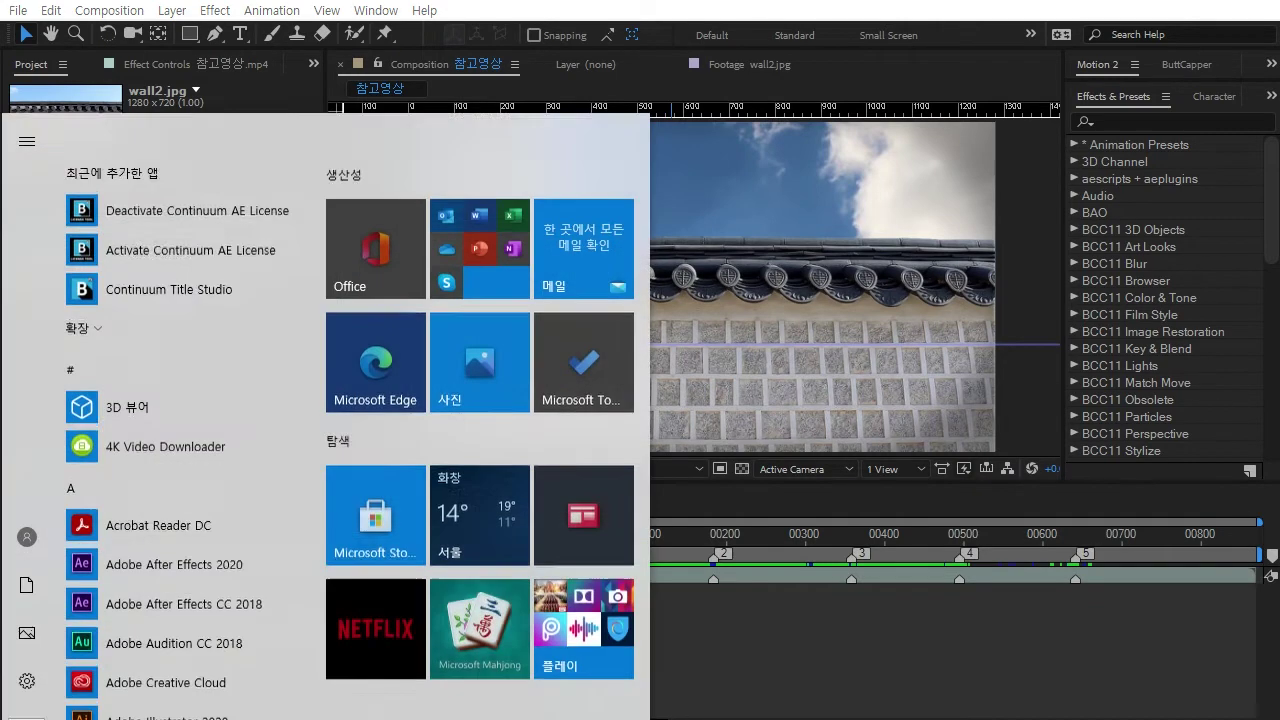
click(184, 664)
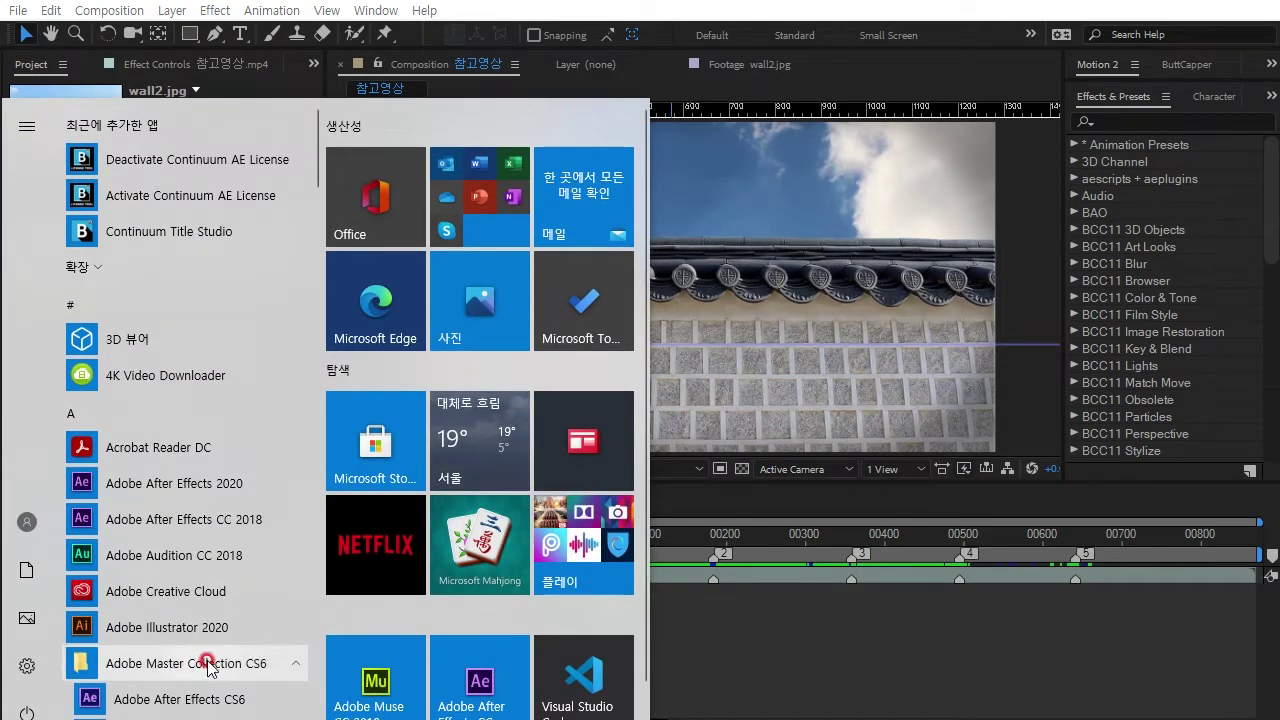
scroll(190, 672, down, 3)
click(193, 667)
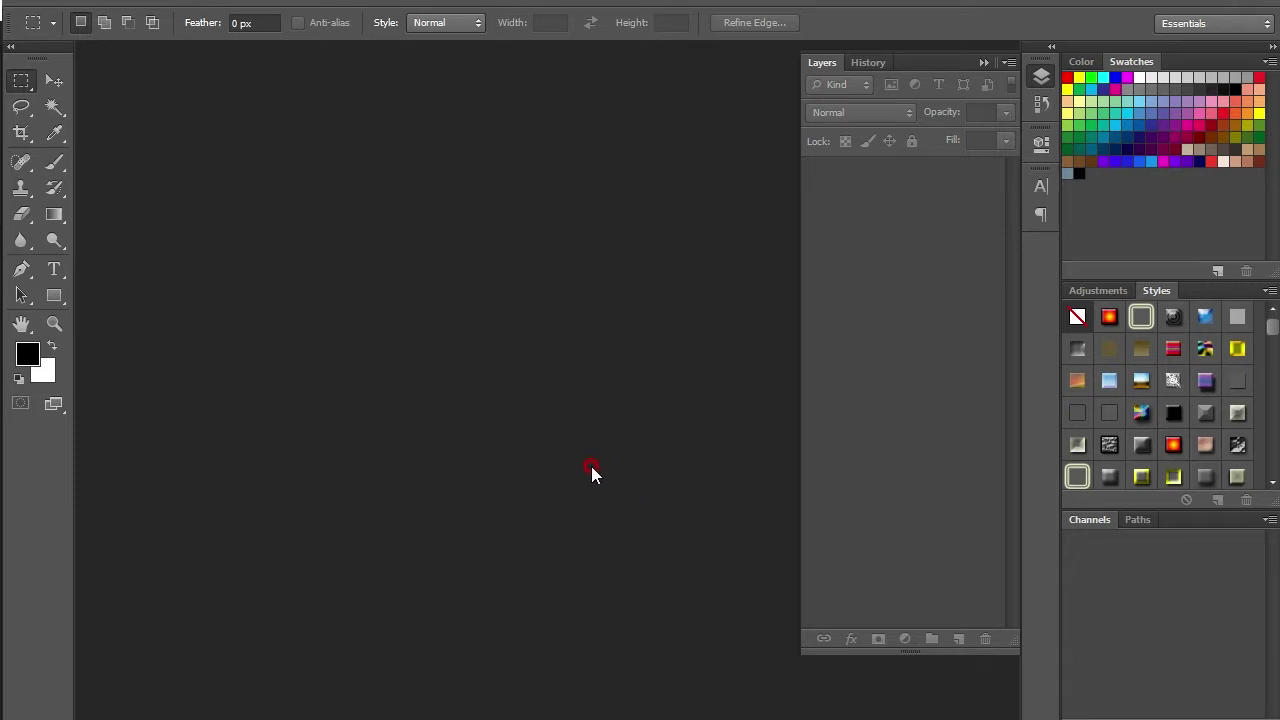
double_click(629, 440)
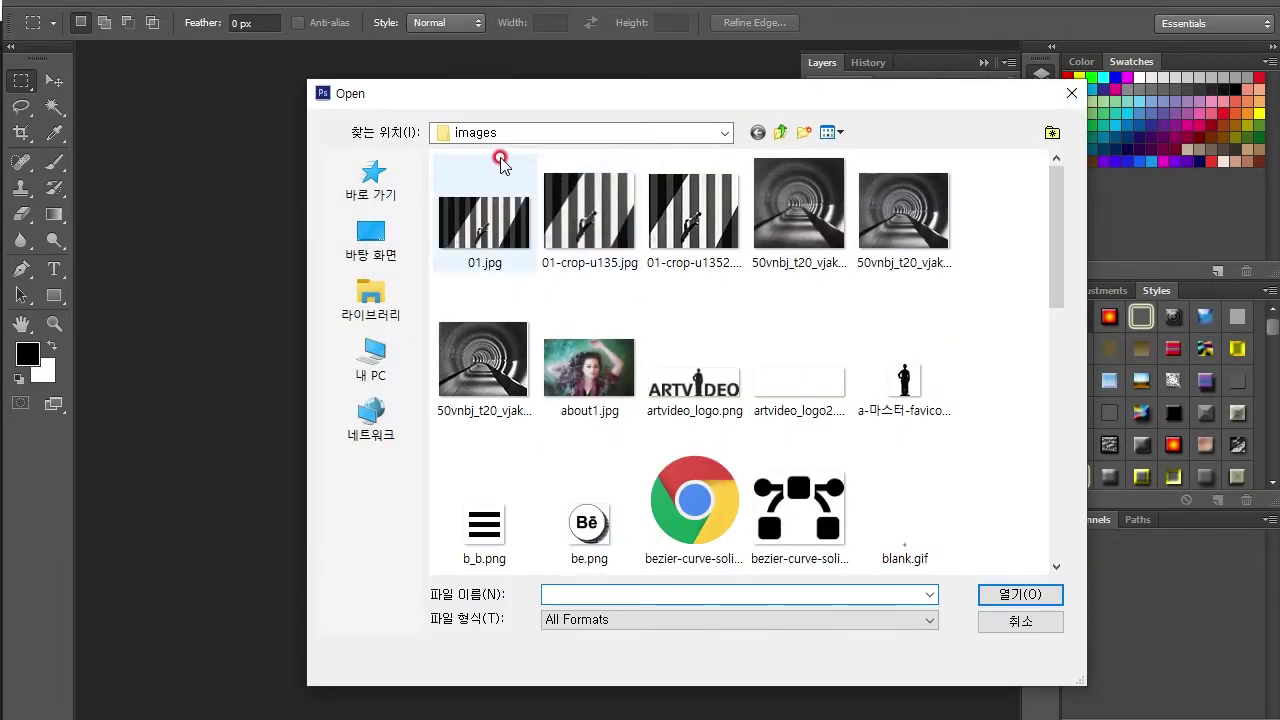
click(493, 133)
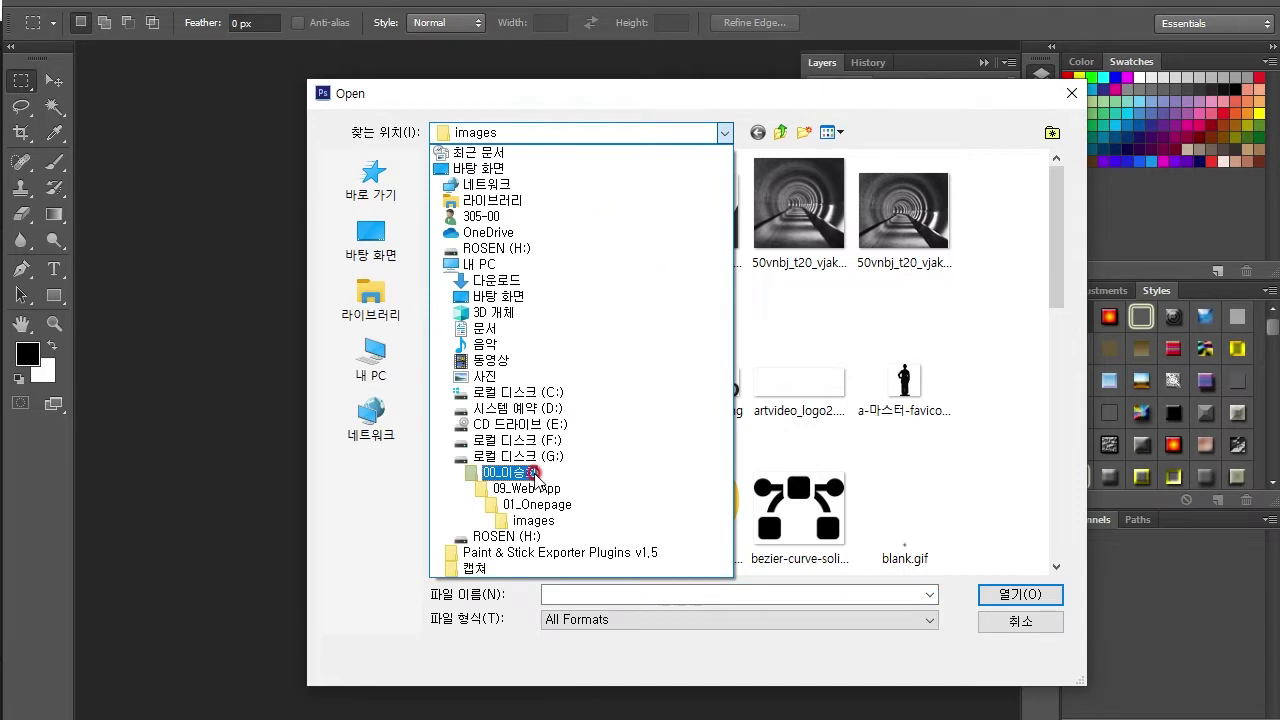
click(517, 458)
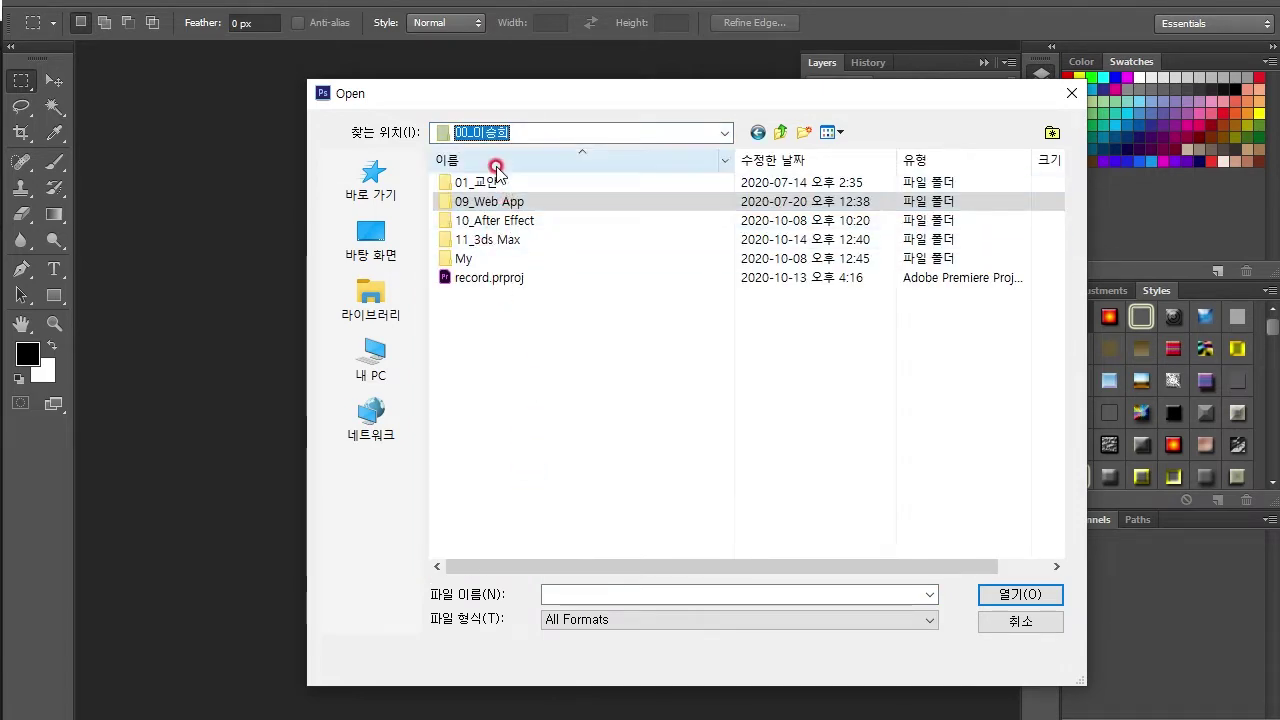
click(655, 133)
click(515, 445)
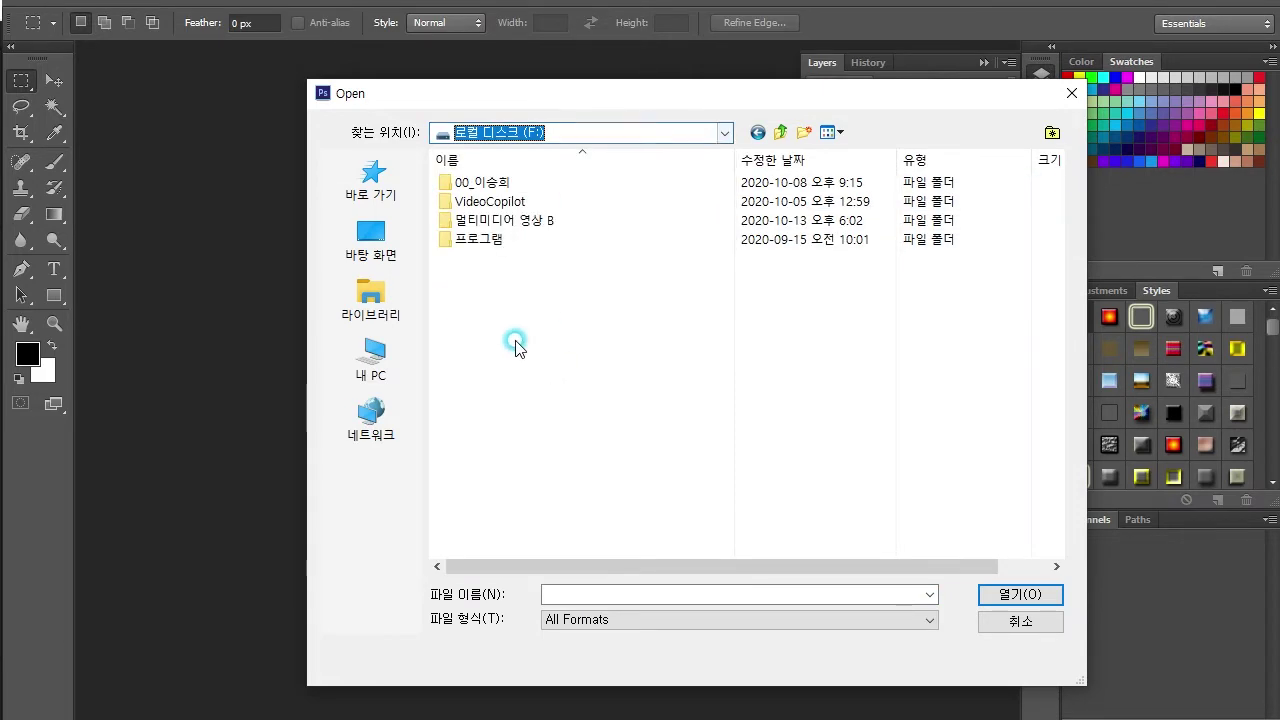
double_click(505, 182)
double_click(500, 411)
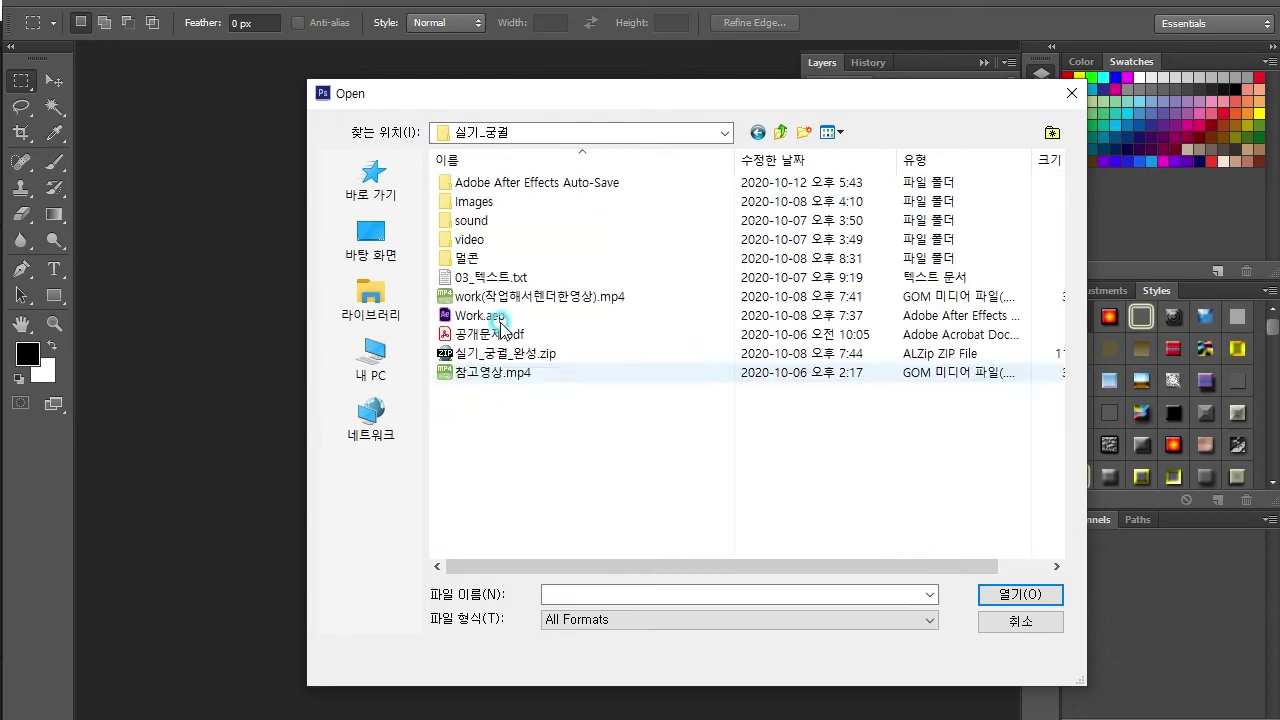
double_click(504, 204)
click(802, 388)
click(1003, 595)
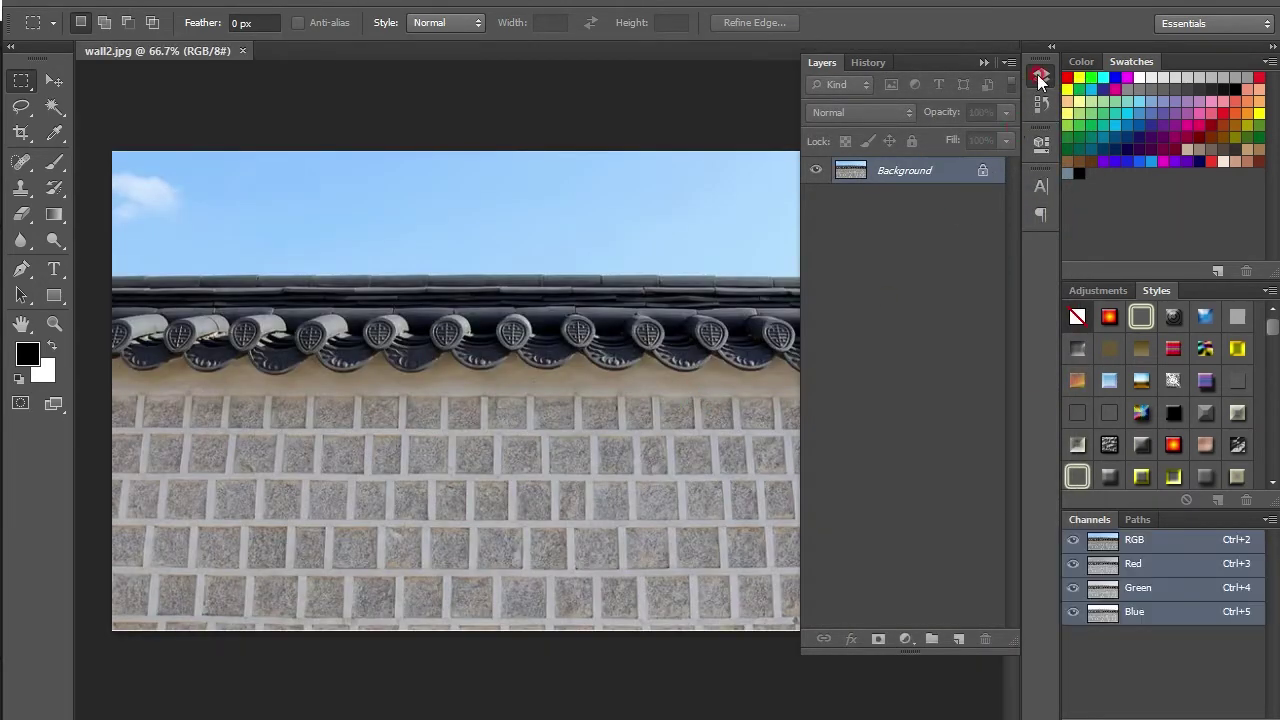
- Convert the locked Background into the editable Layer 0
scroll(811, 412, up, 1)
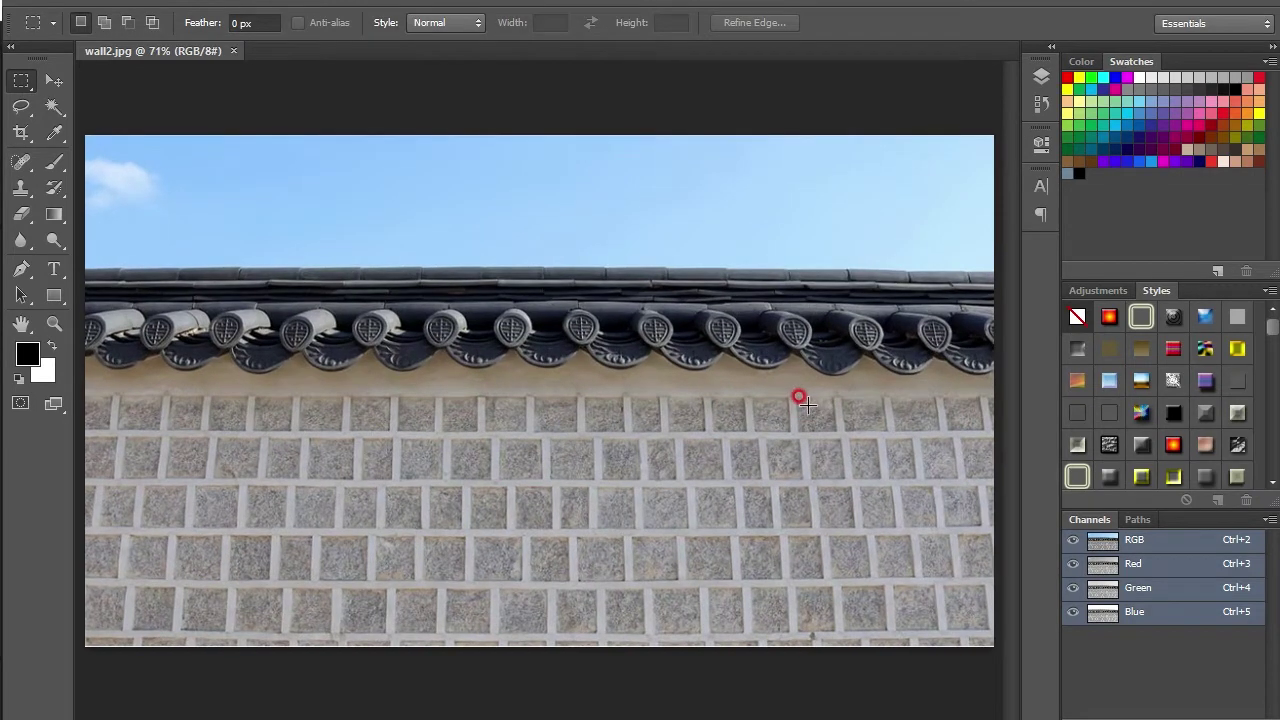
click(1041, 77)
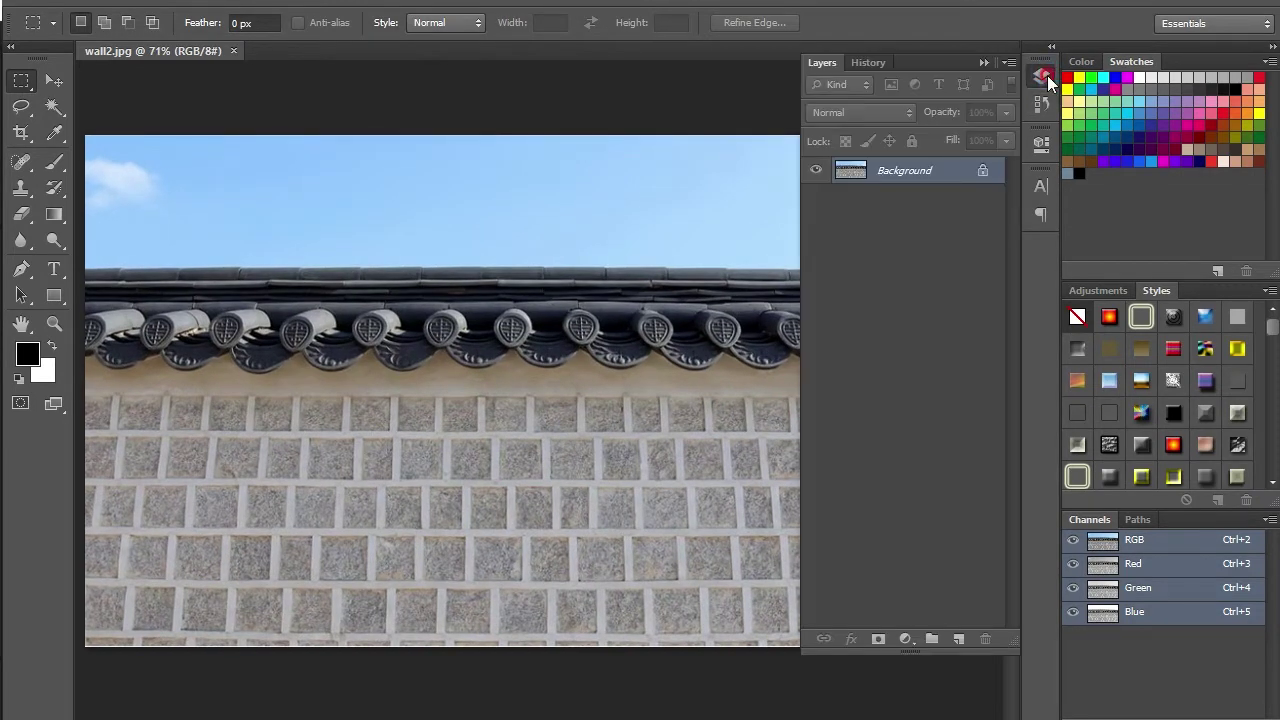
double_click(938, 168)
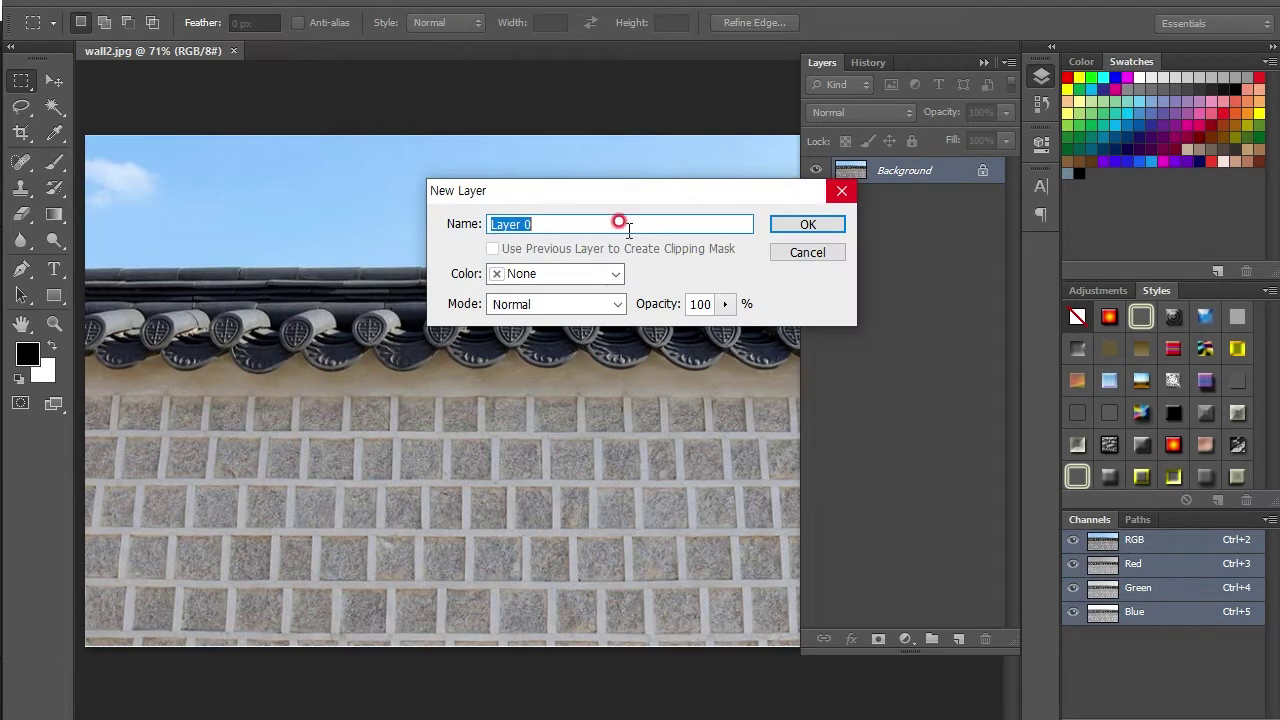
click(805, 224)
click(1041, 76)
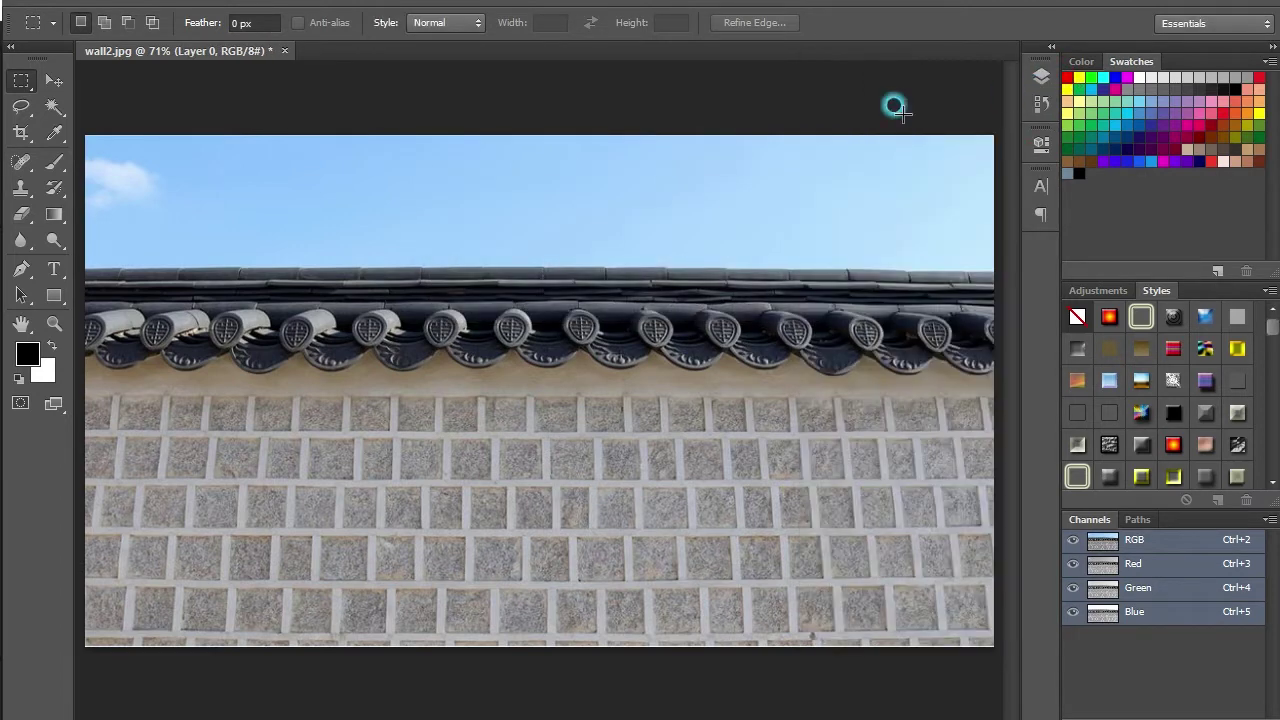
- Magic-wand select the sky and clouds, delete them to transparency, and deselect
click(54, 107)
click(429, 179)
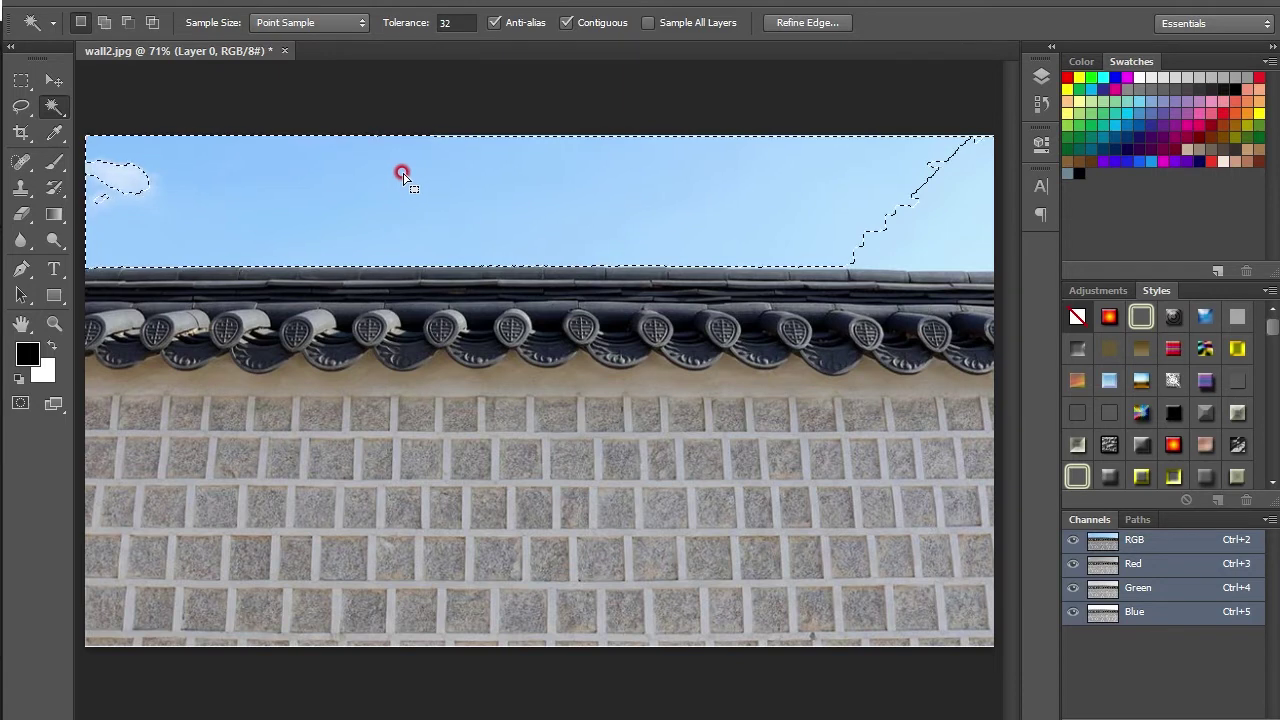
shift+click(129, 186)
shift+click(905, 232)
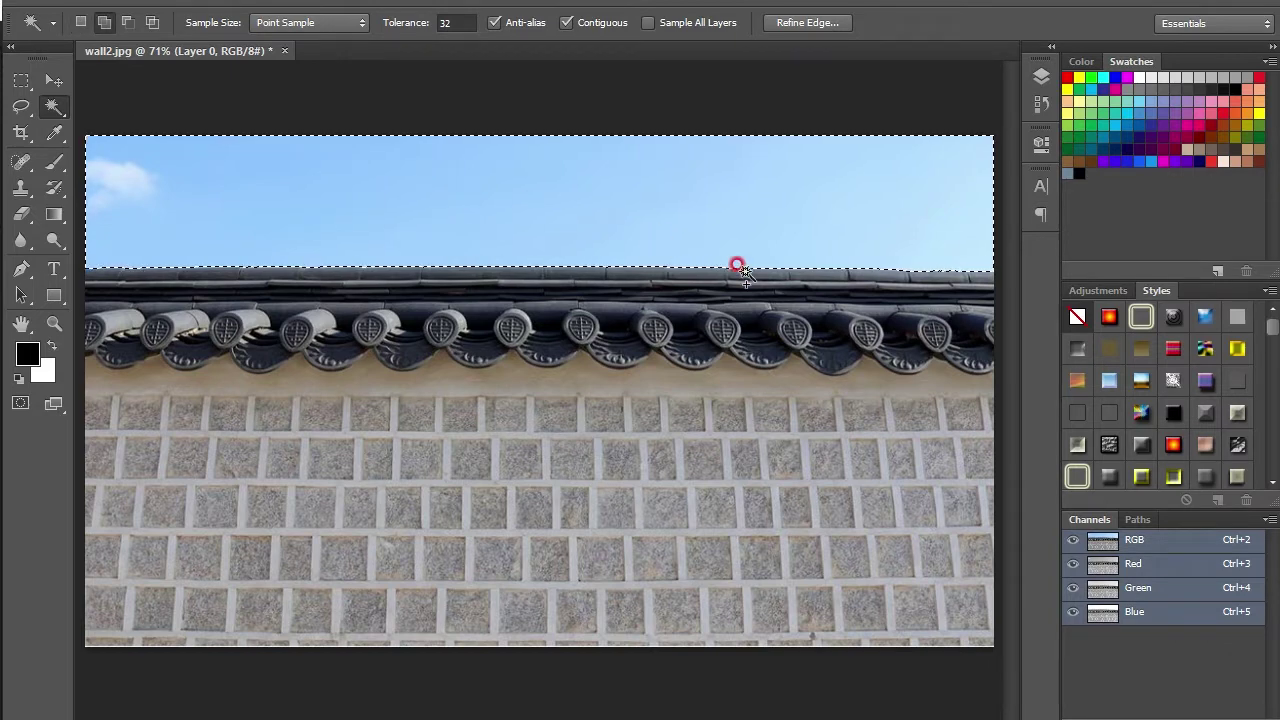
key(Delete)
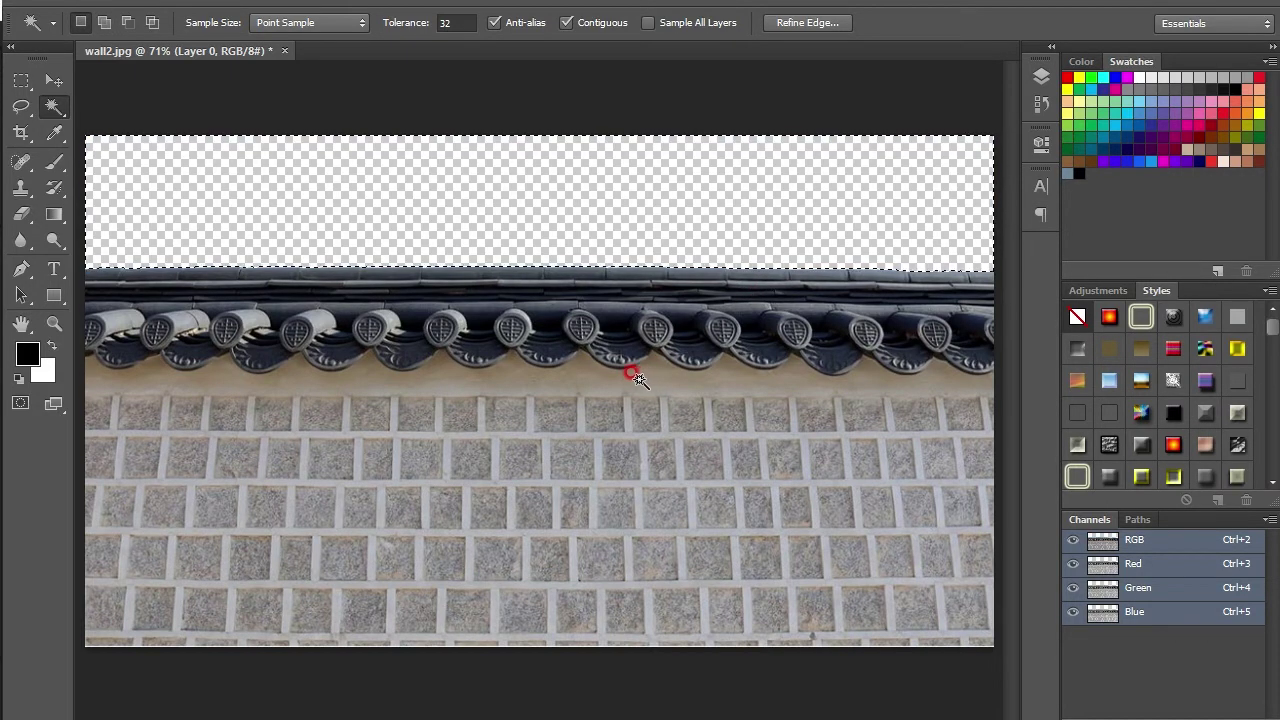
key(ctrl+d)
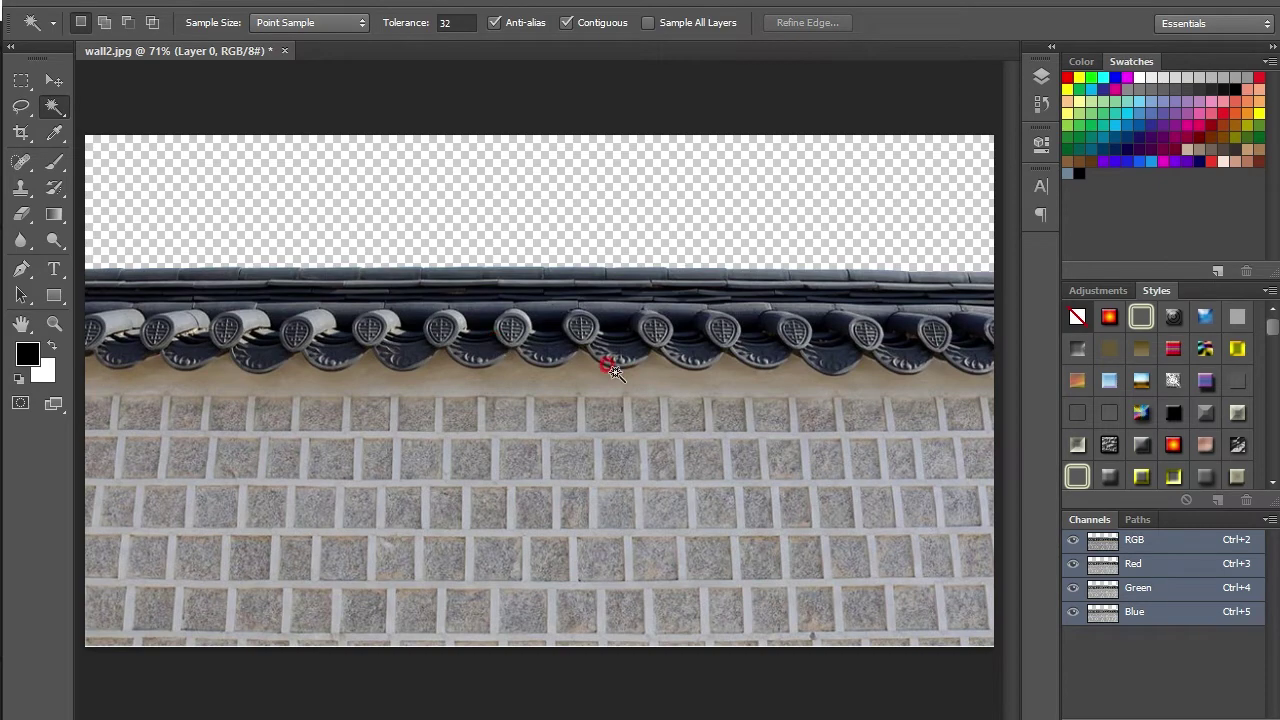
click(55, 8)
click(700, 452)
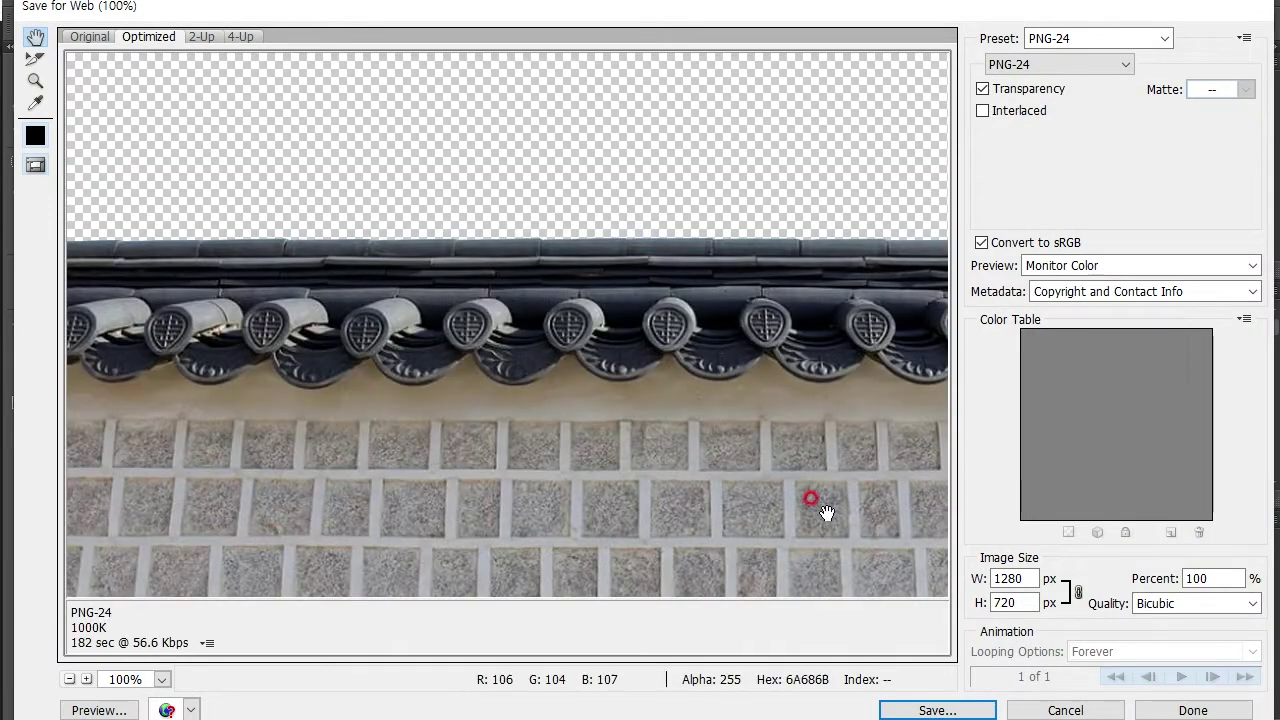
- Save the transparent image as PNG-24 named wall_t.png in F: > project folder > 실기_궁궐
click(922, 706)
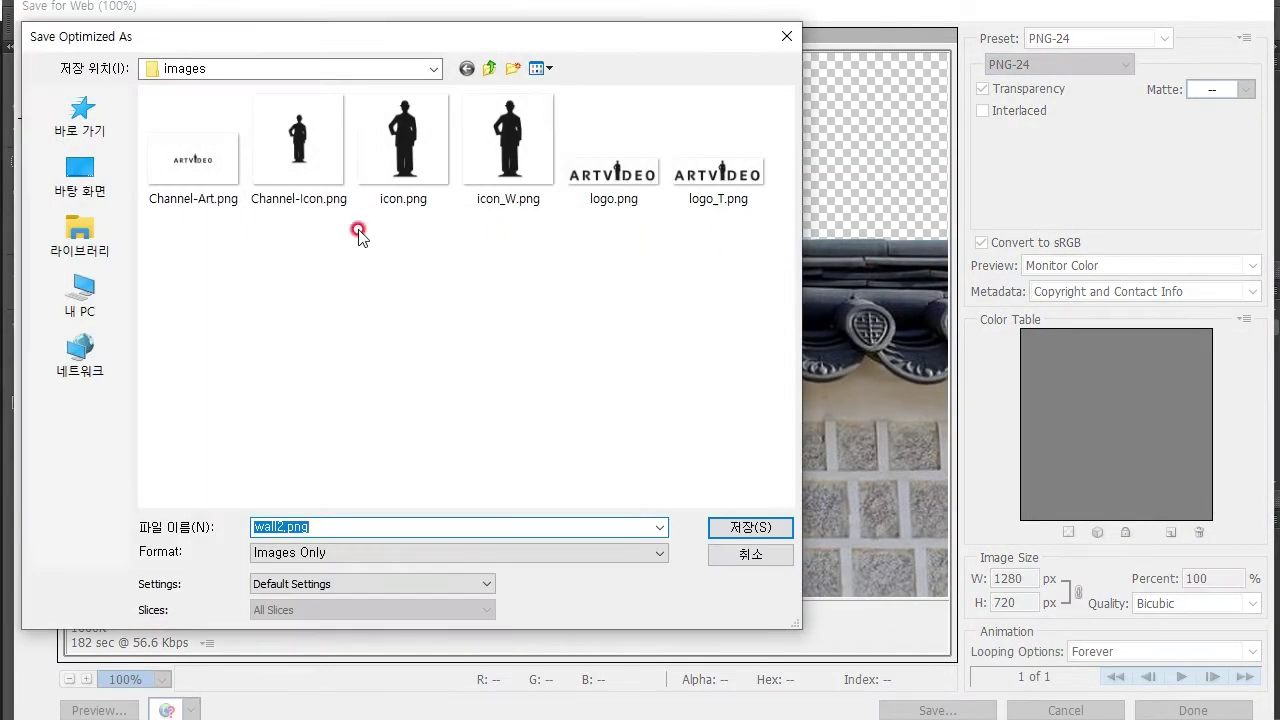
click(92, 308)
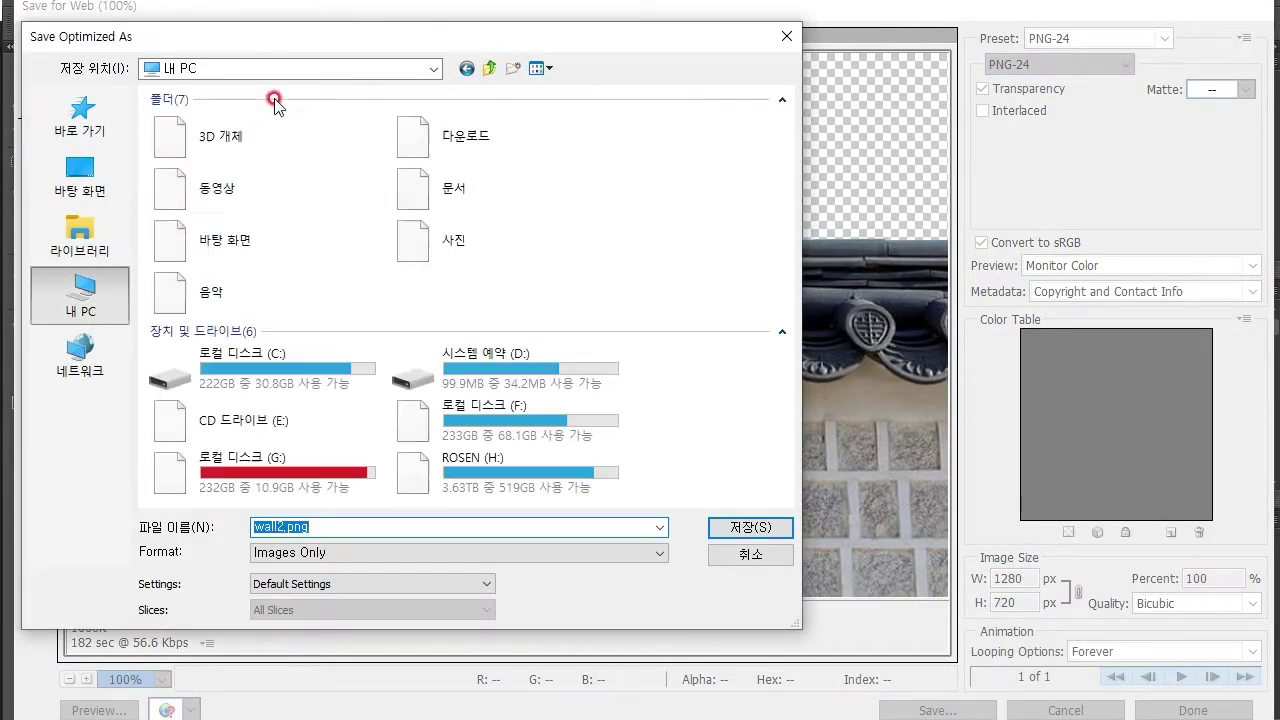
double_click(480, 415)
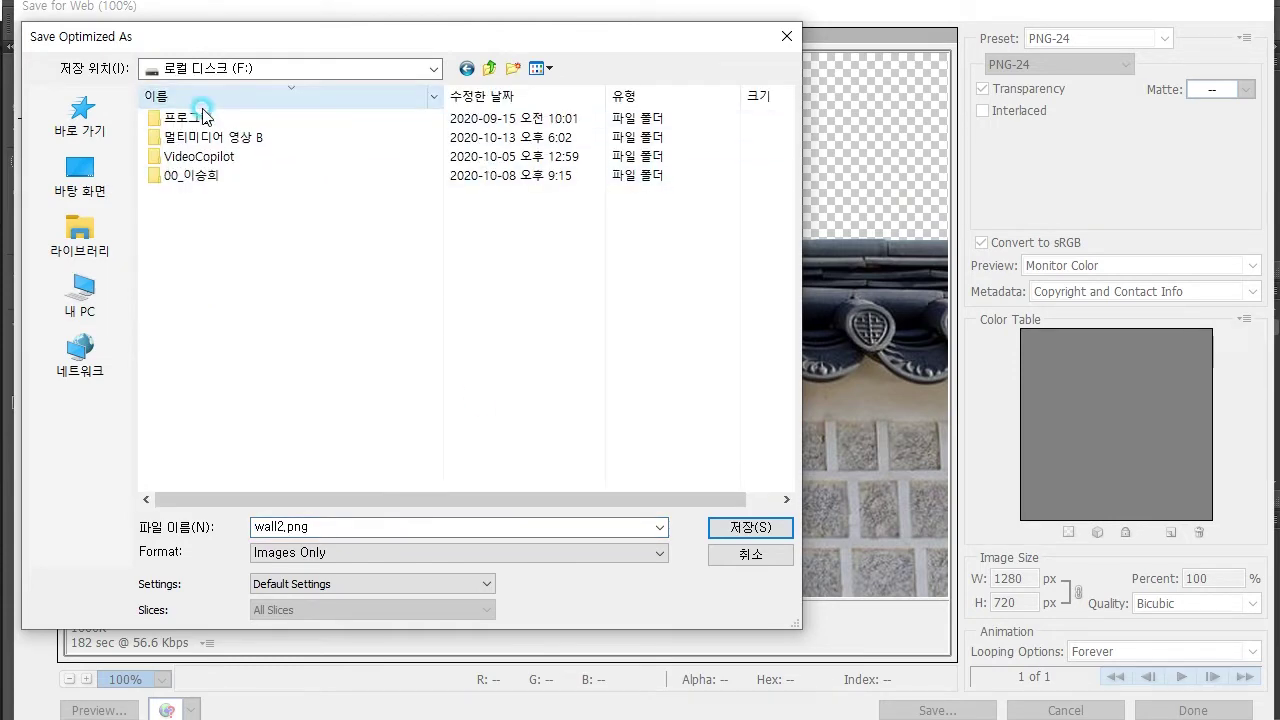
click(207, 112)
double_click(165, 123)
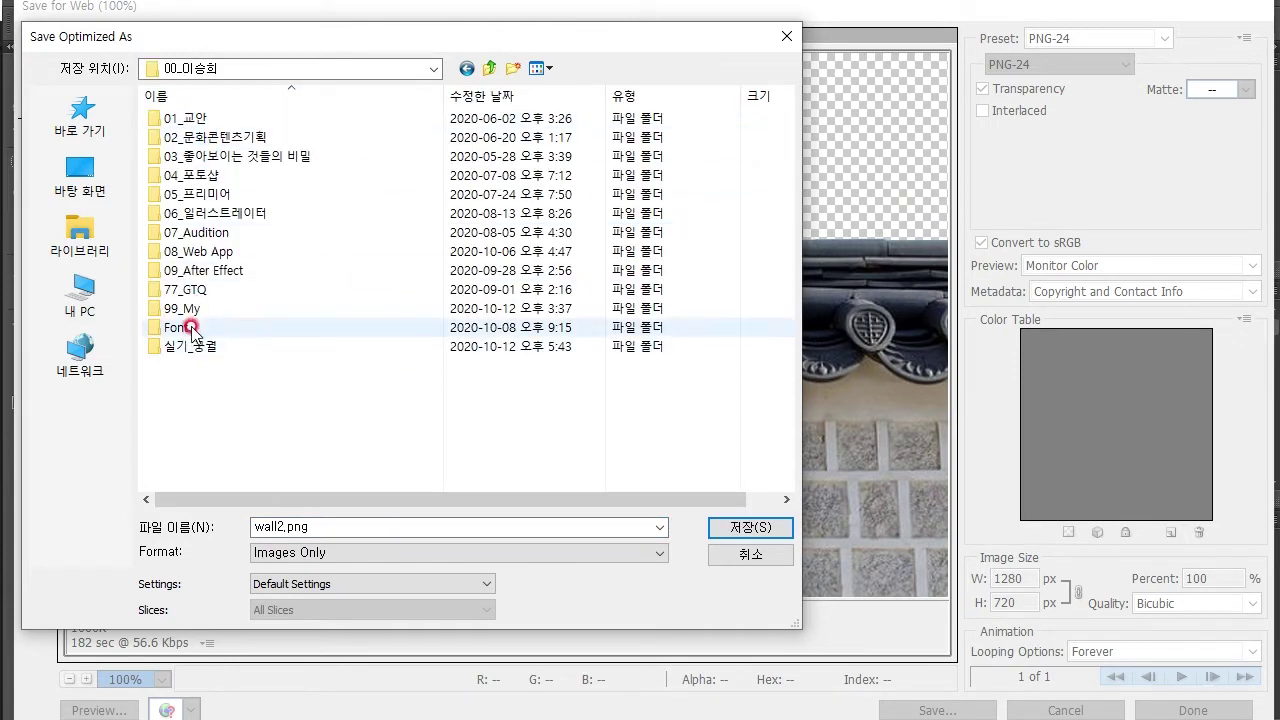
double_click(168, 330)
double_click(280, 526)
right_click(291, 520)
click(282, 522)
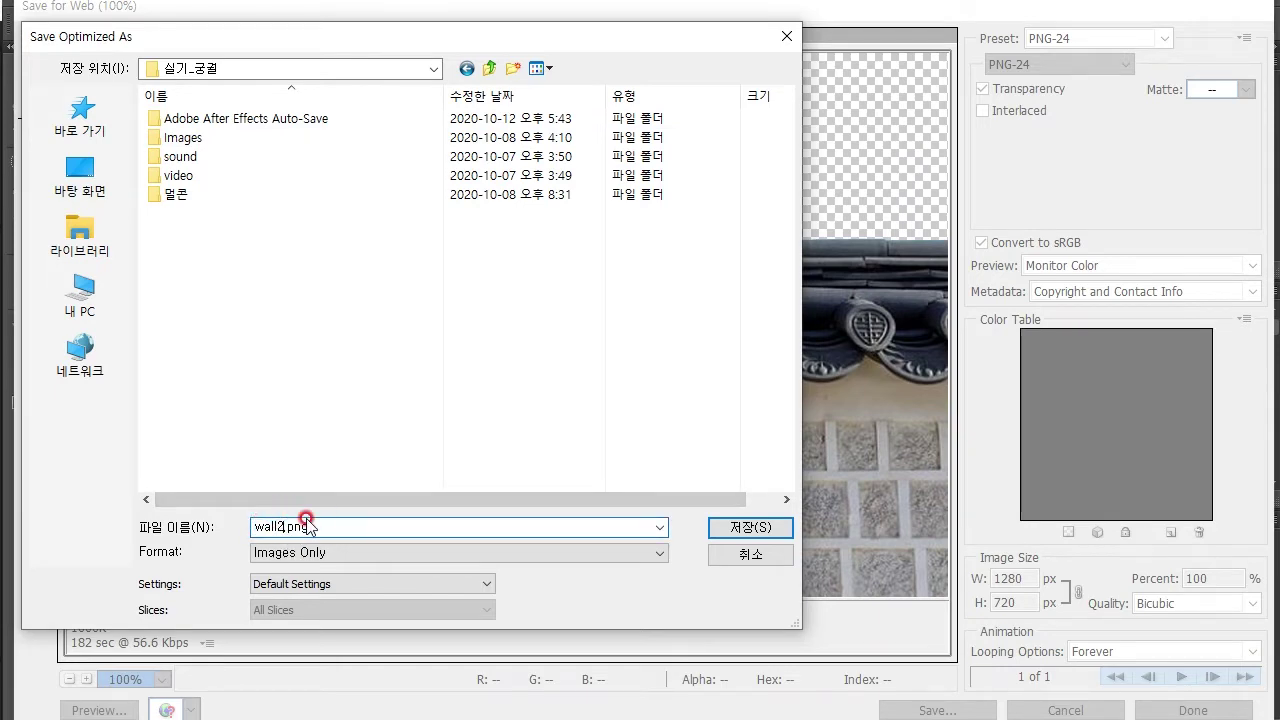
text(_t)
click(725, 527)
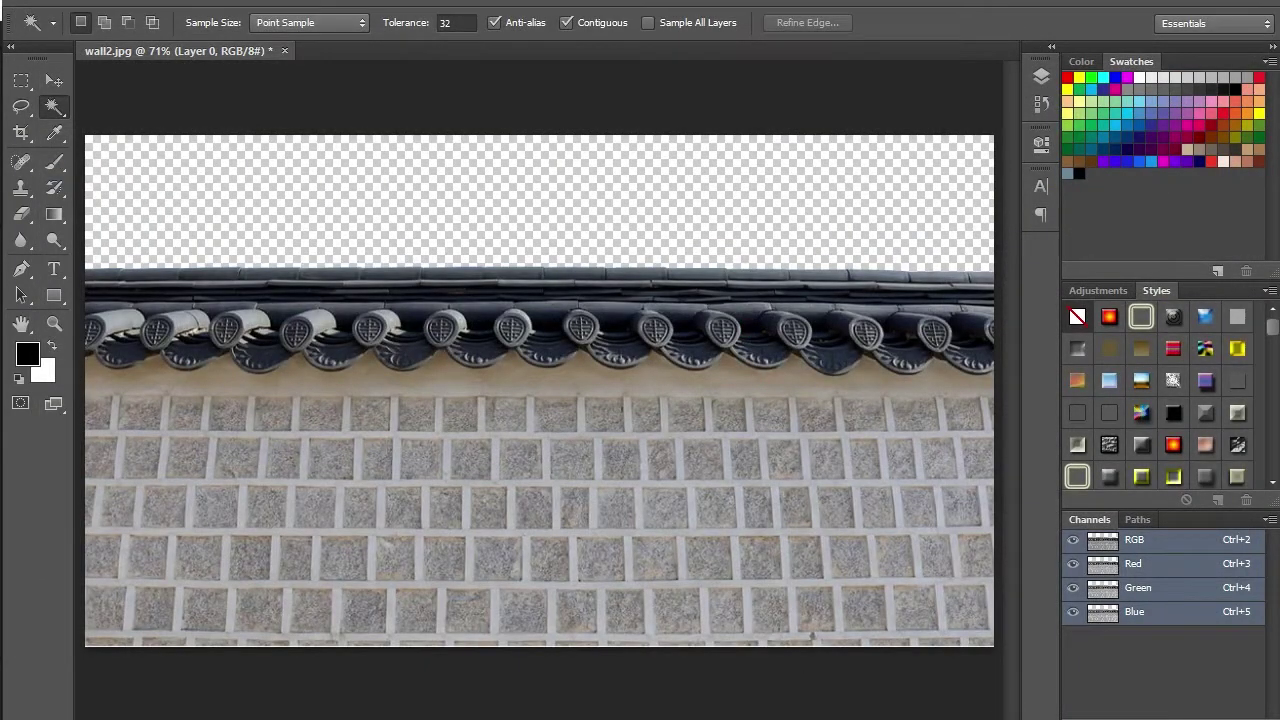
- Back in After Effects, import wall_t.png and drag it above 참고영상.mp4 in the timeline
mouse_move(476, 712)
click(583, 698)
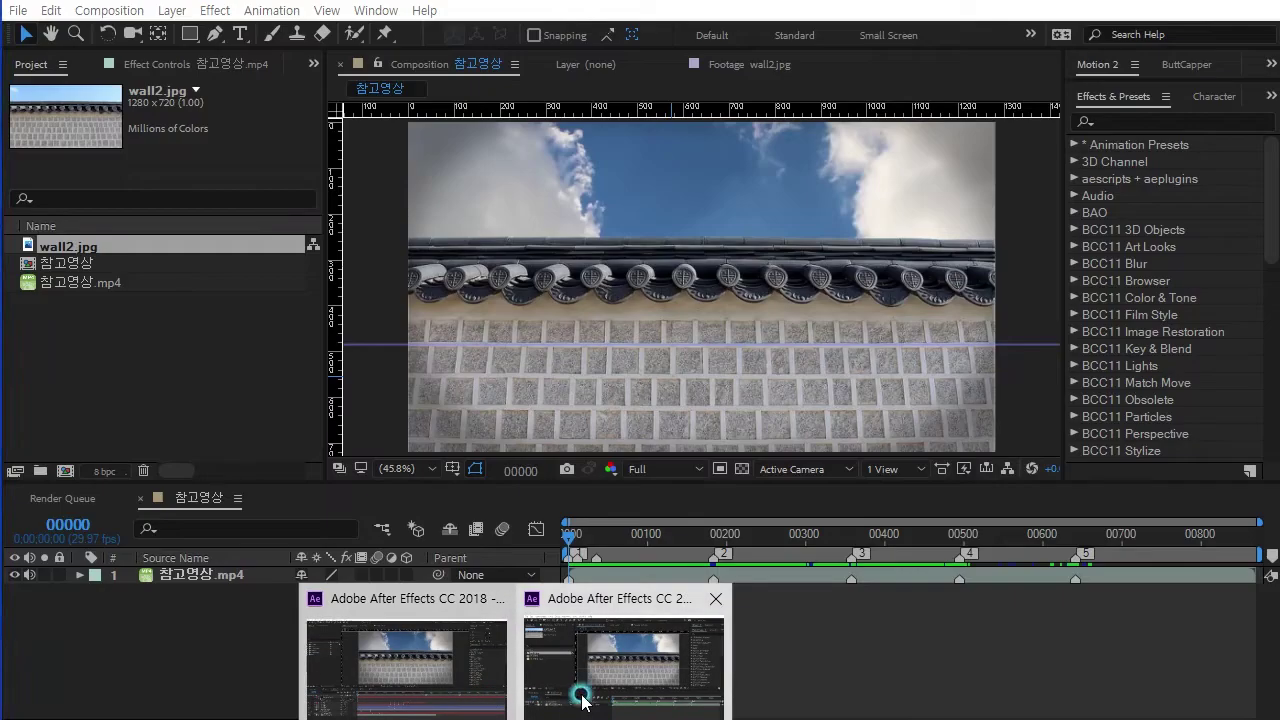
double_click(214, 349)
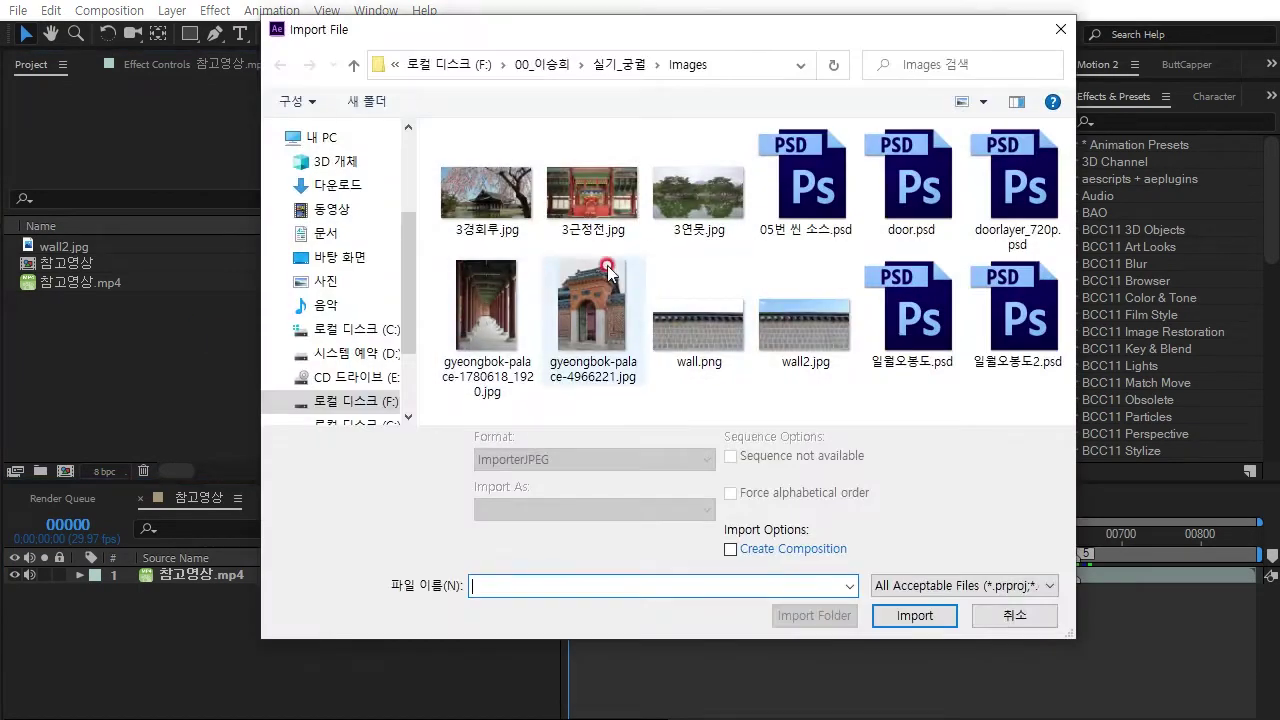
click(618, 65)
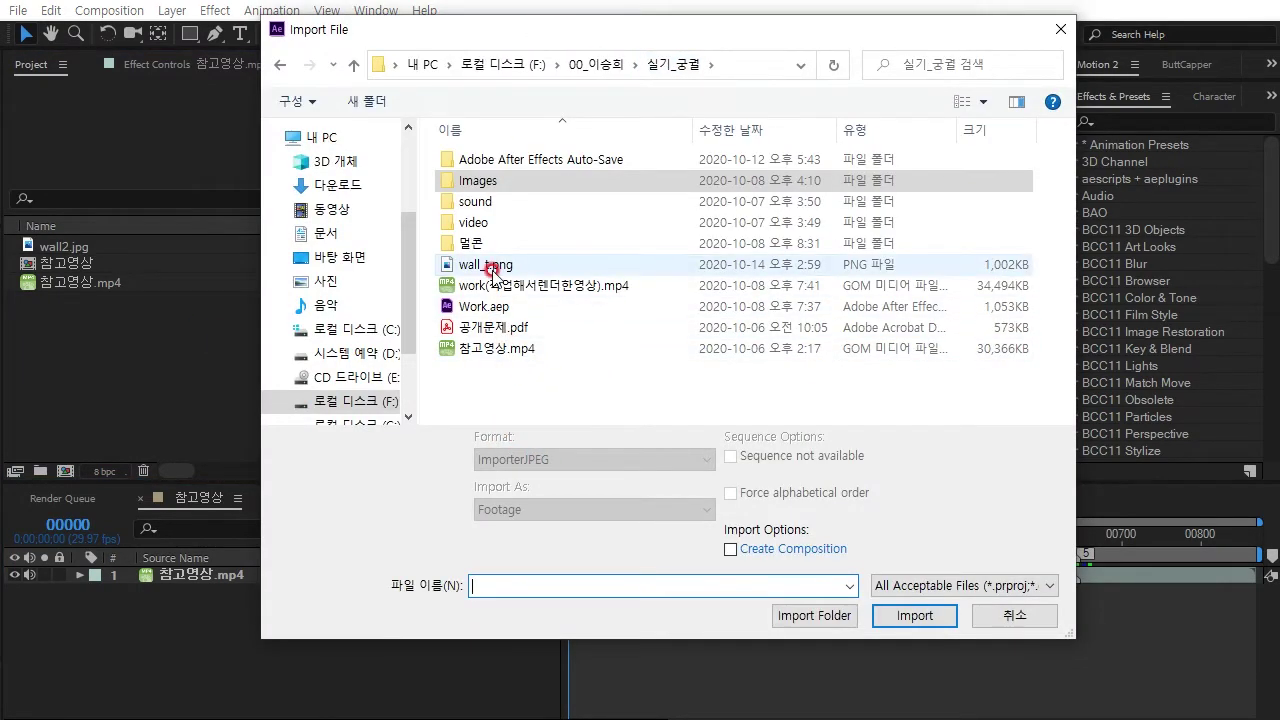
double_click(491, 268)
drag(108, 254, 180, 577)
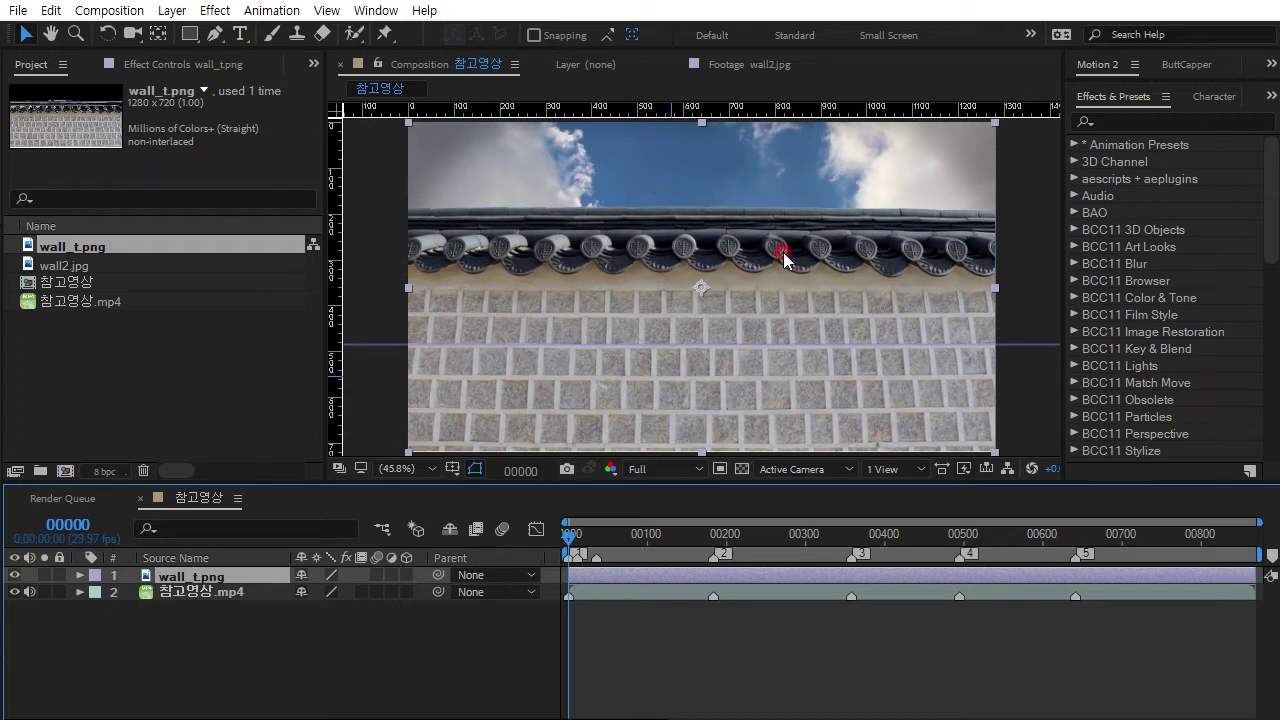
- Keyframe the wall's Position Y from 428 at frame 12 to 657 at frame 36
key(p)
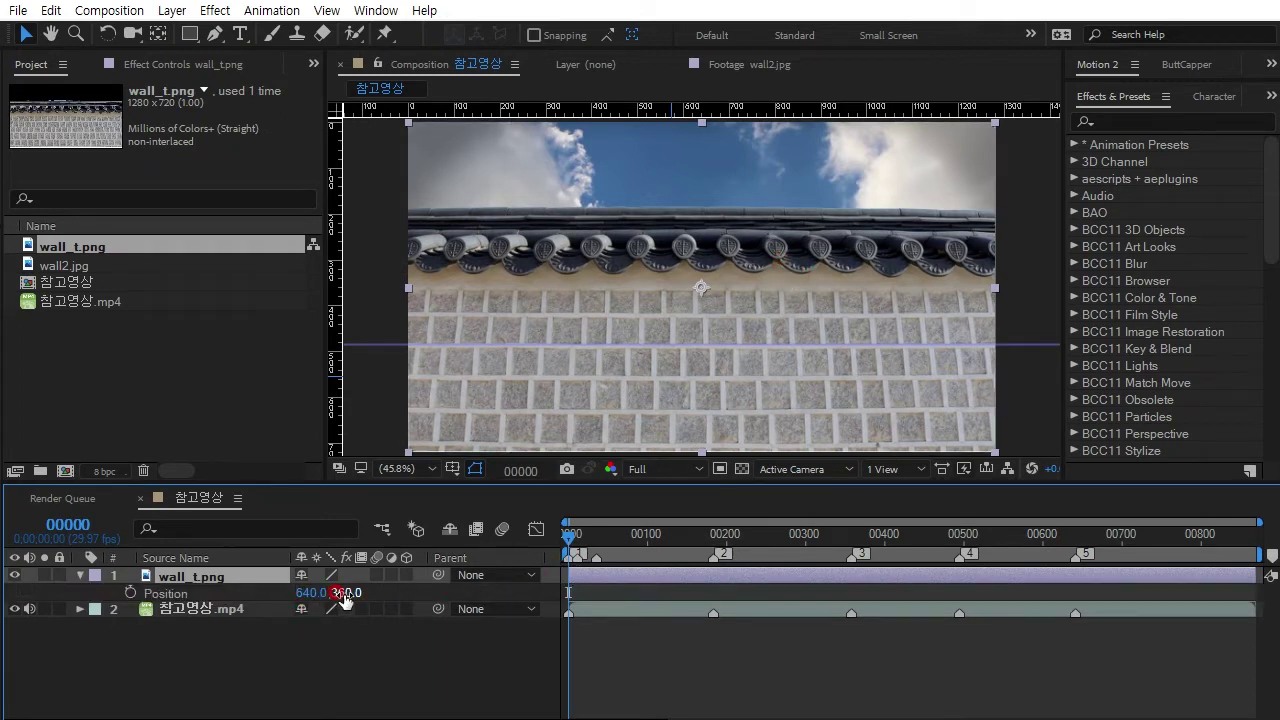
mouse_move(343, 593)
mouse_down()
mouse_move(430, 594)
mouse_move(396, 606)
mouse_up()
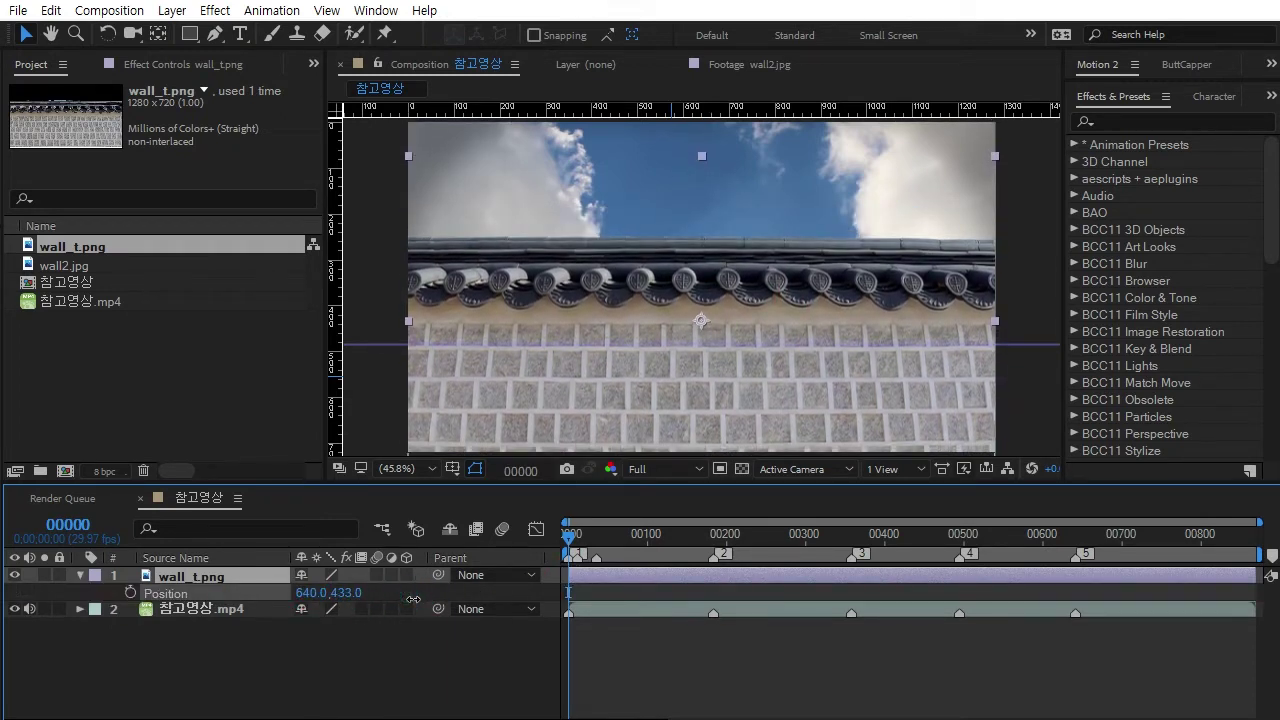
click(625, 539)
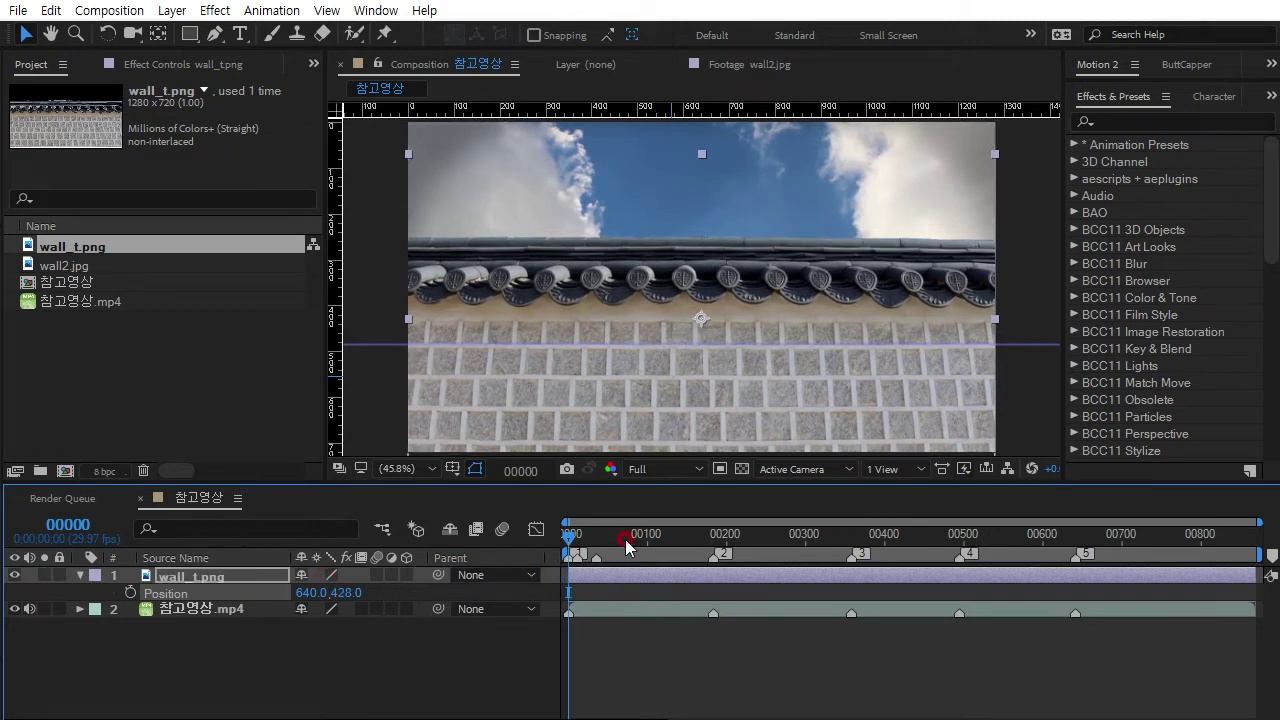
key(=)
click(833, 578)
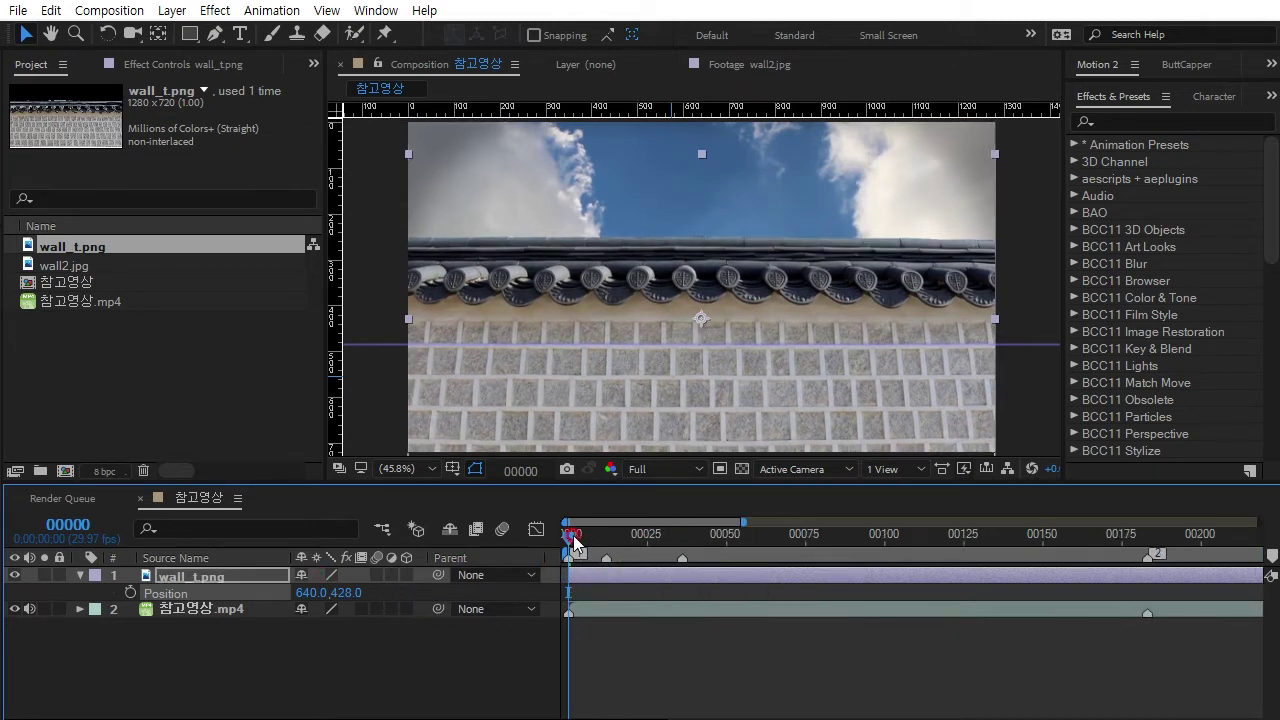
drag(575, 543, 607, 540)
click(131, 593)
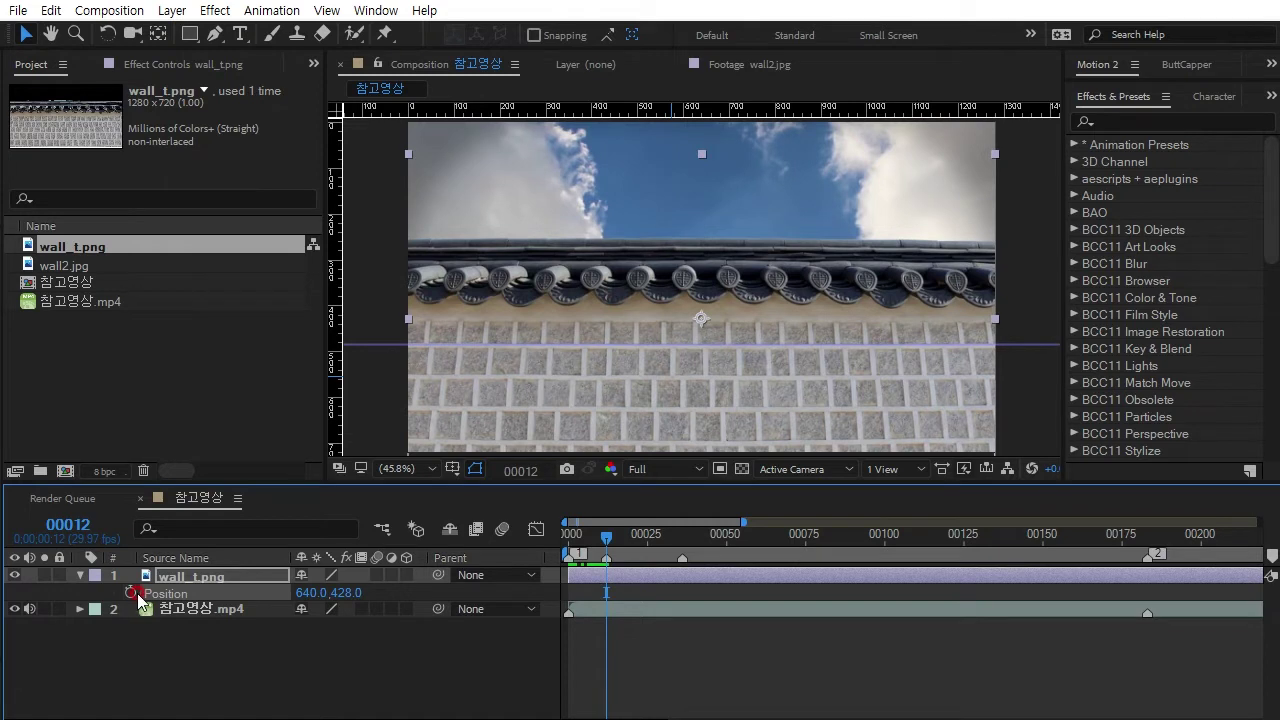
drag(600, 541, 683, 574)
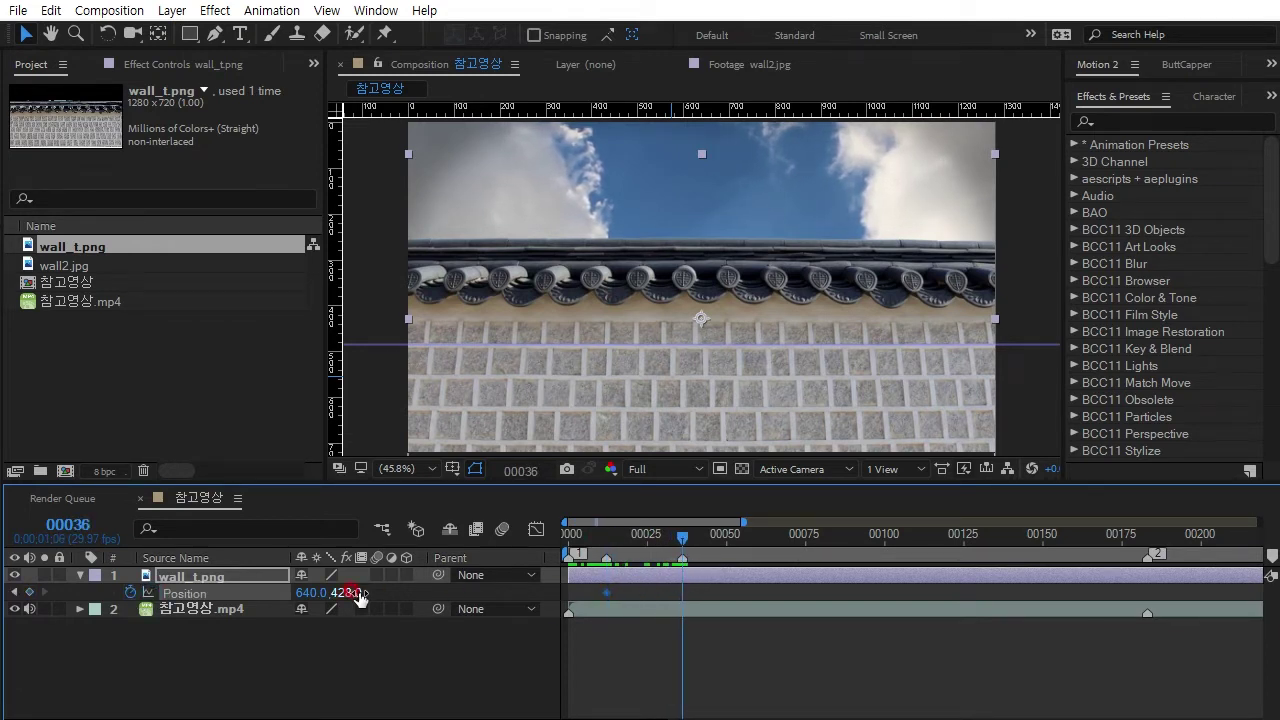
drag(359, 596, 607, 567)
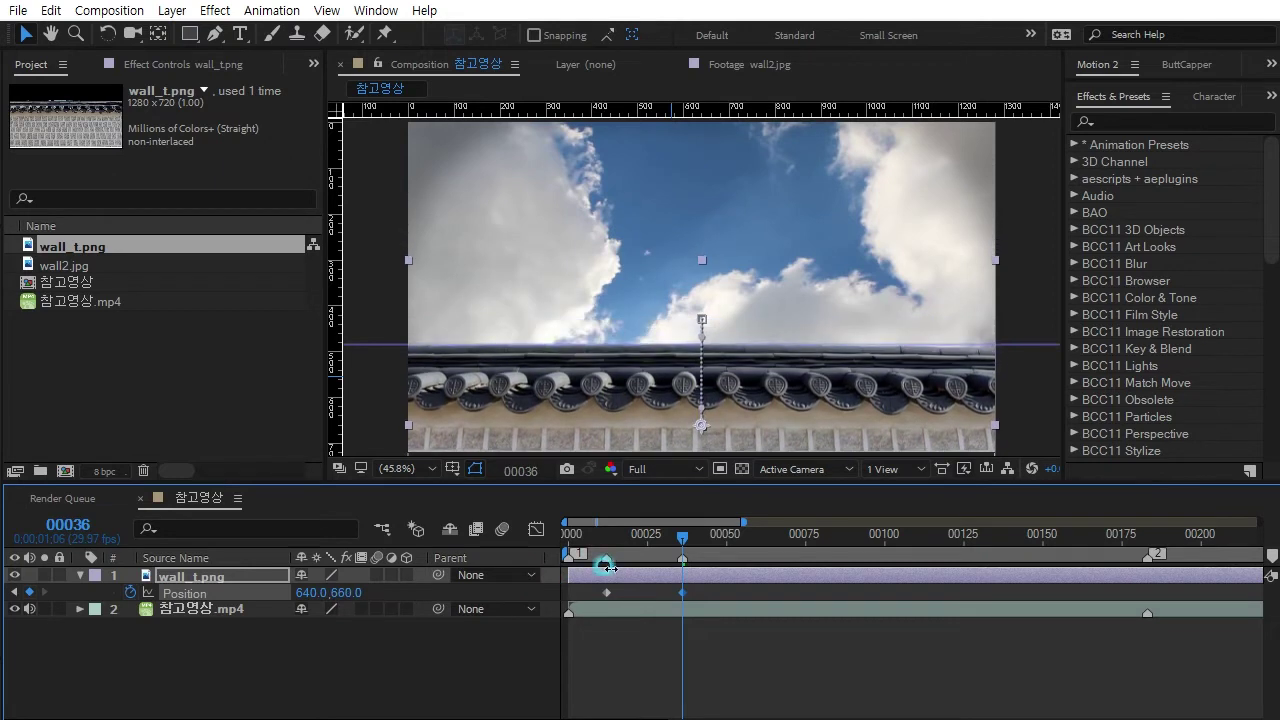
drag(607, 567, 600, 565)
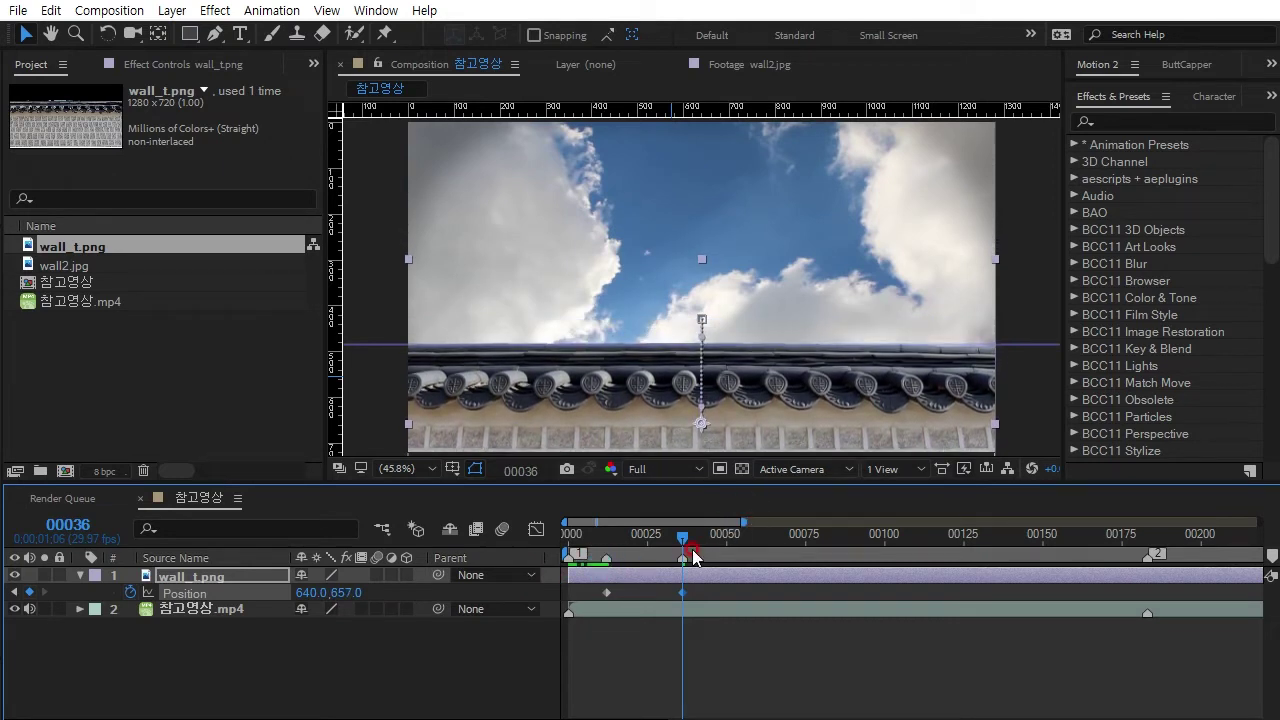
drag(697, 557, 561, 556)
- Preview the wall animation, soloing the background video and wall layers to check it
click(703, 644)
key(space)
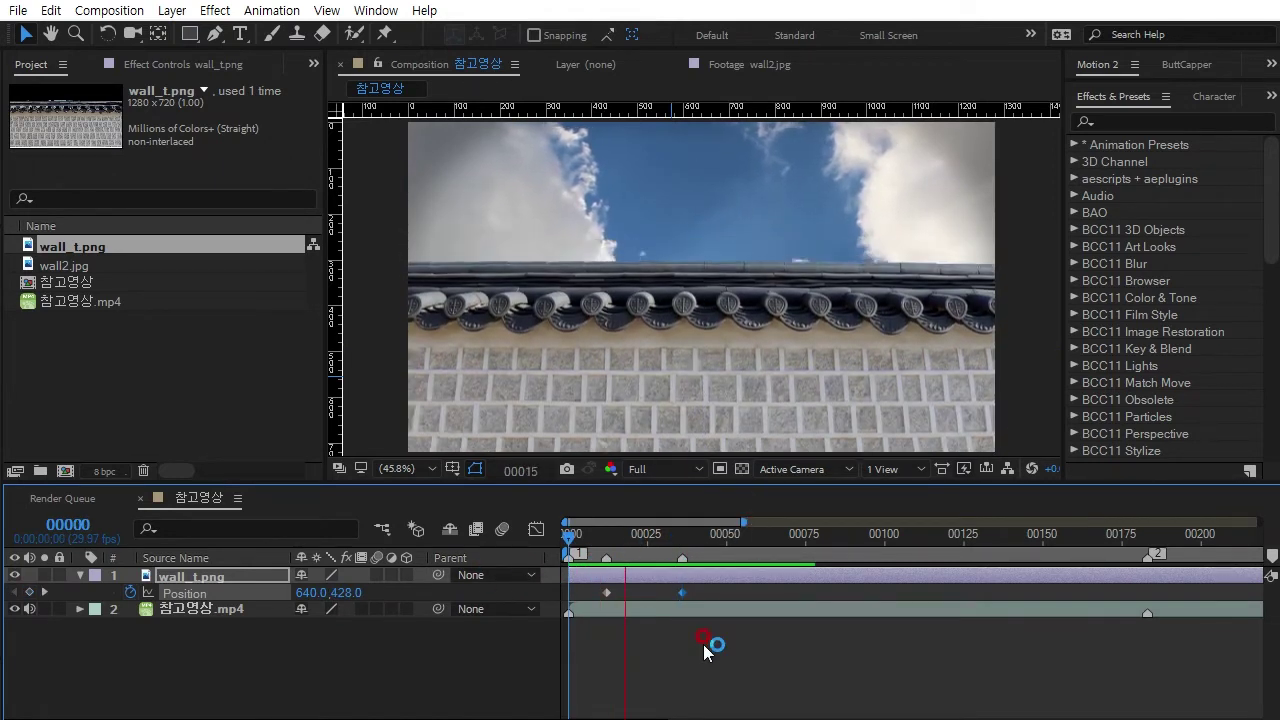
click(727, 543)
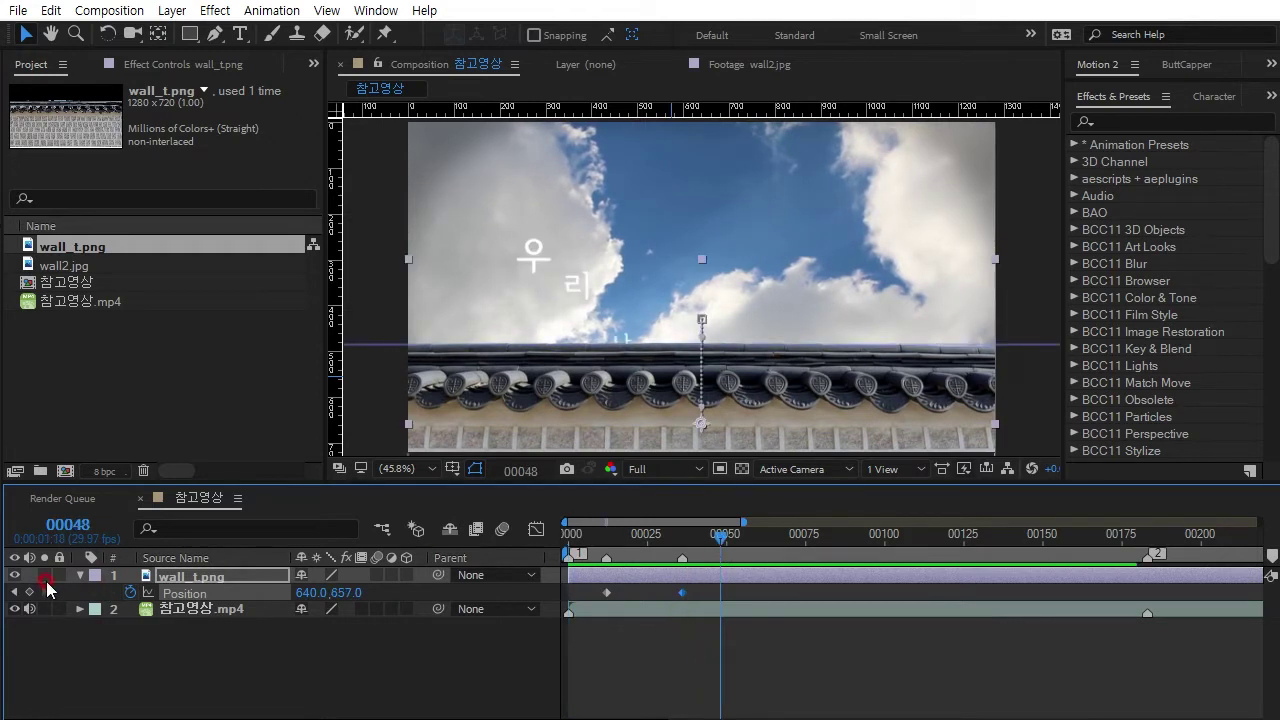
click(40, 612)
click(602, 553)
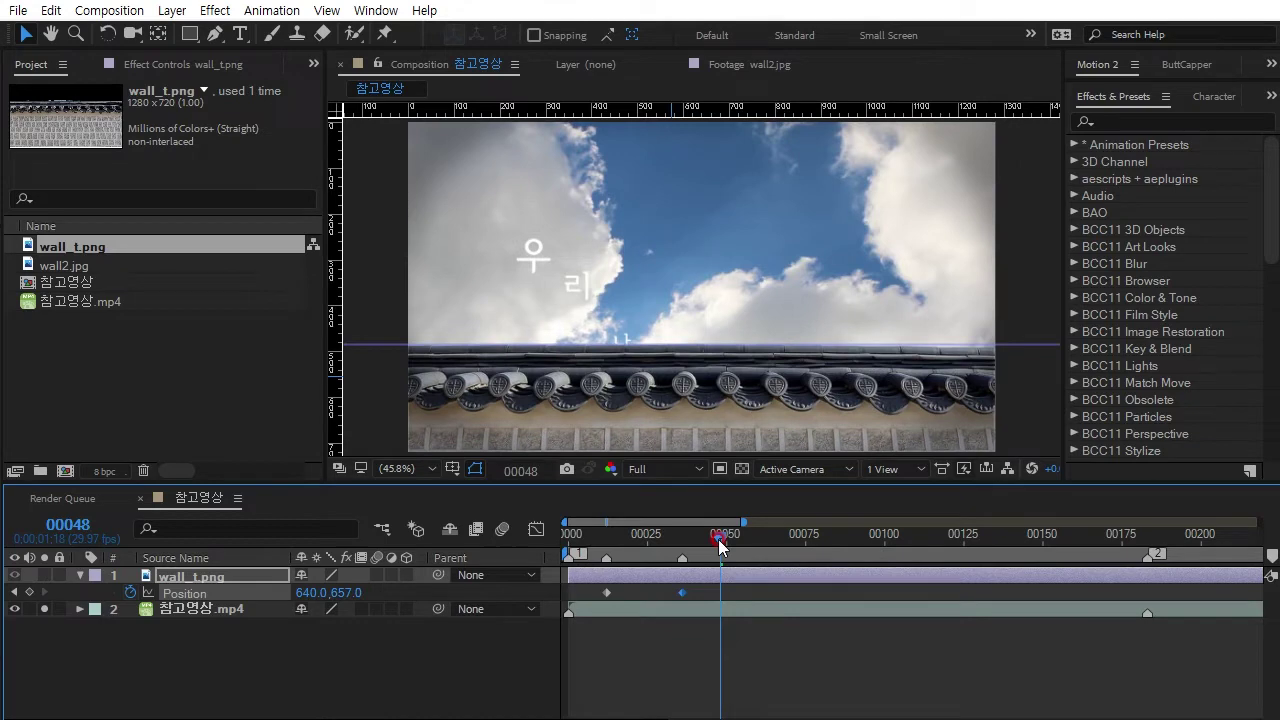
key(space)
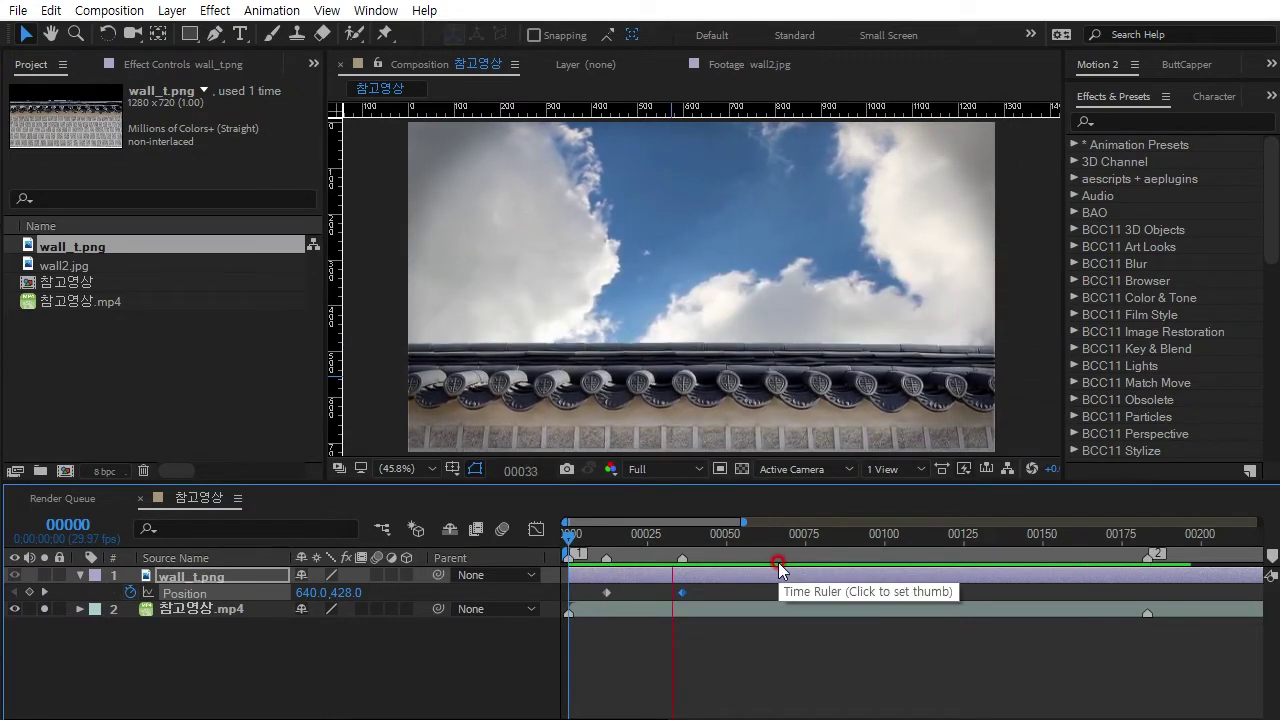
click(85, 616)
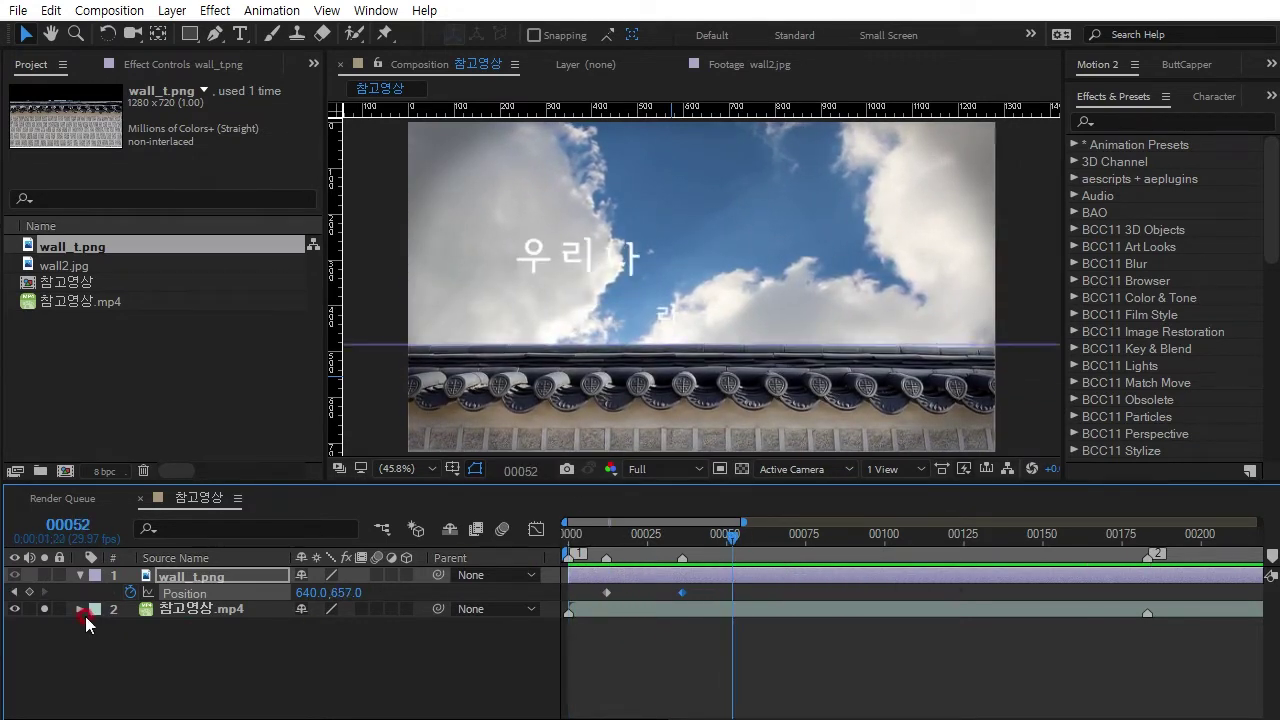
click(44, 575)
click(729, 536)
key(space)
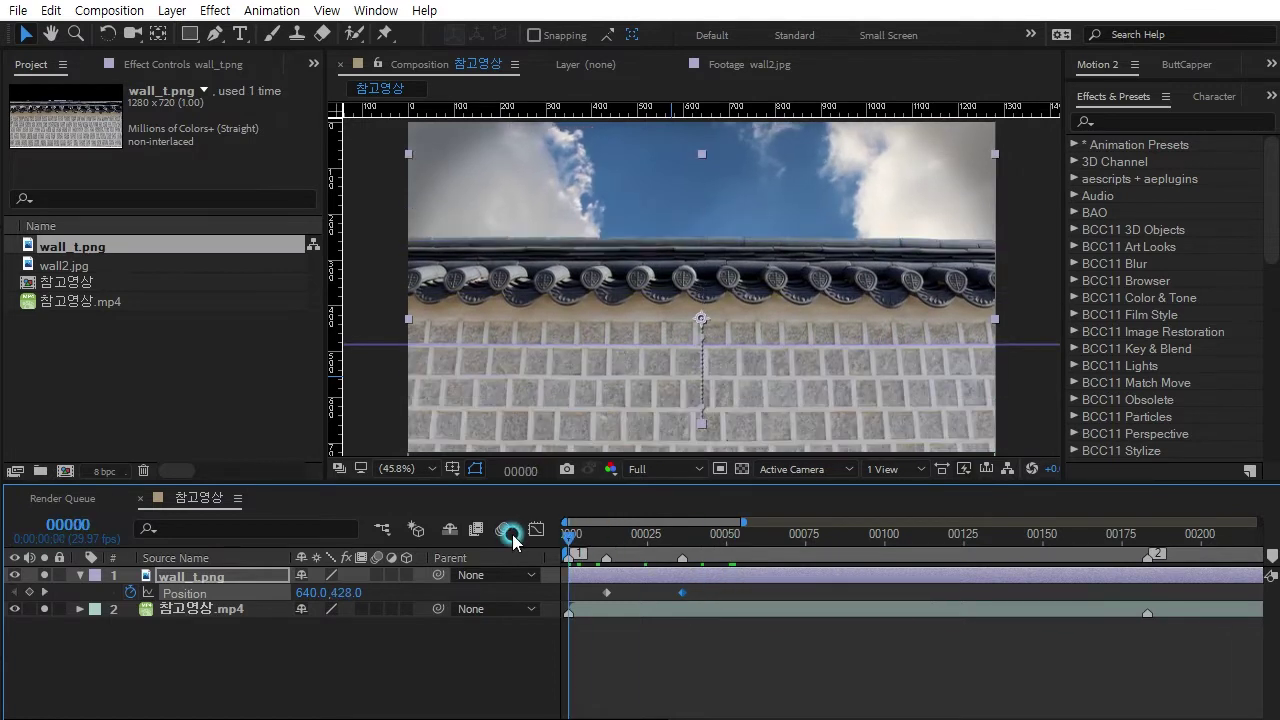
click(705, 550)
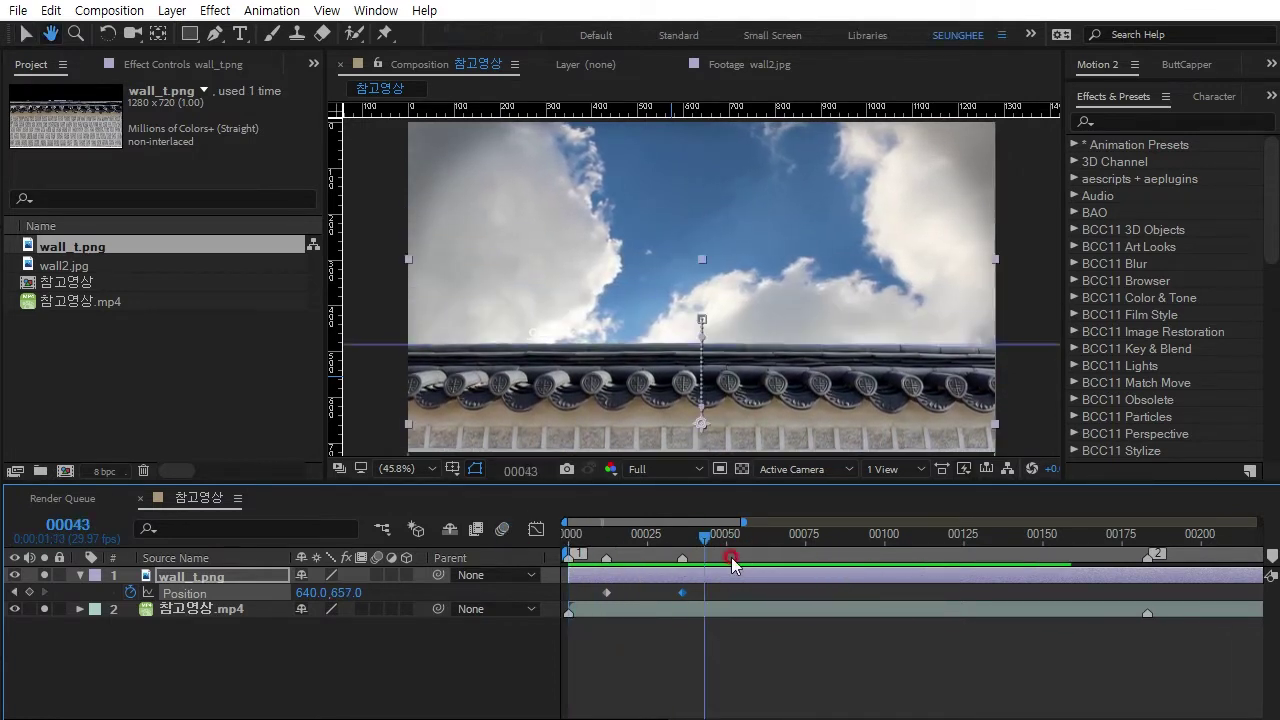
- Replay from frame 0, then check frames 60 and 80 where the title appears
click(682, 595)
drag(708, 550, 530, 567)
key(space)
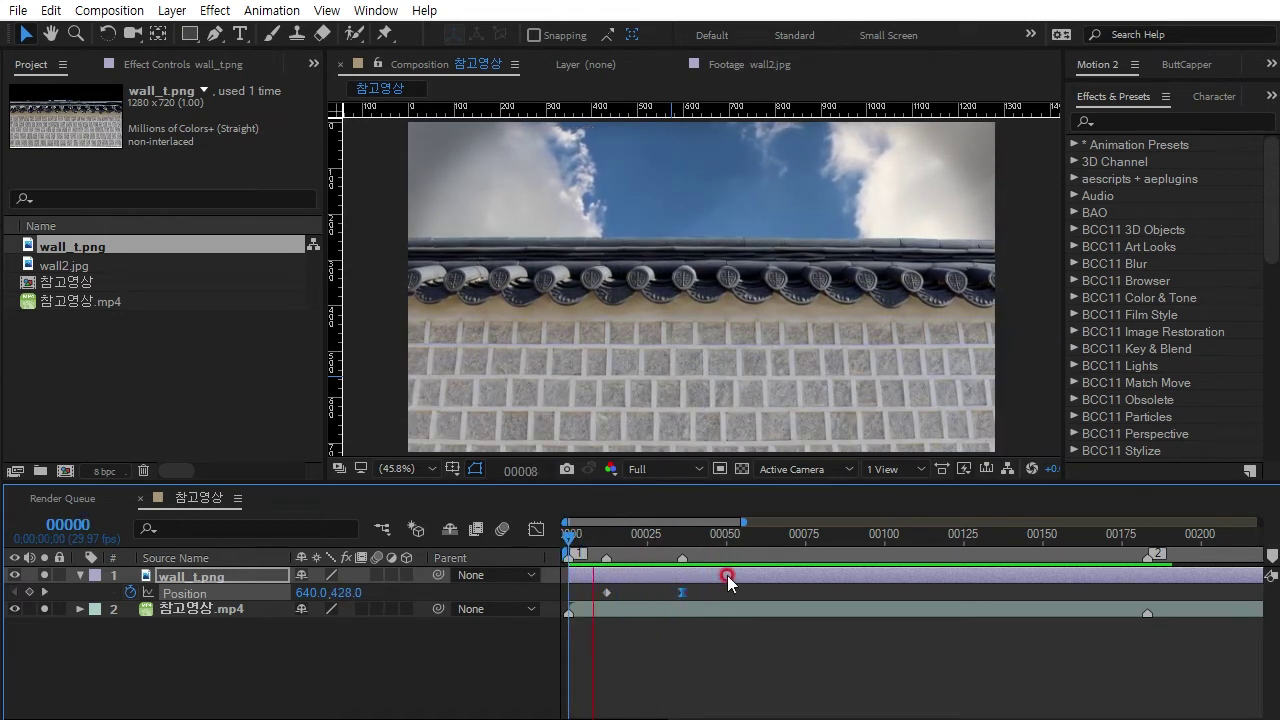
click(727, 576)
click(551, 557)
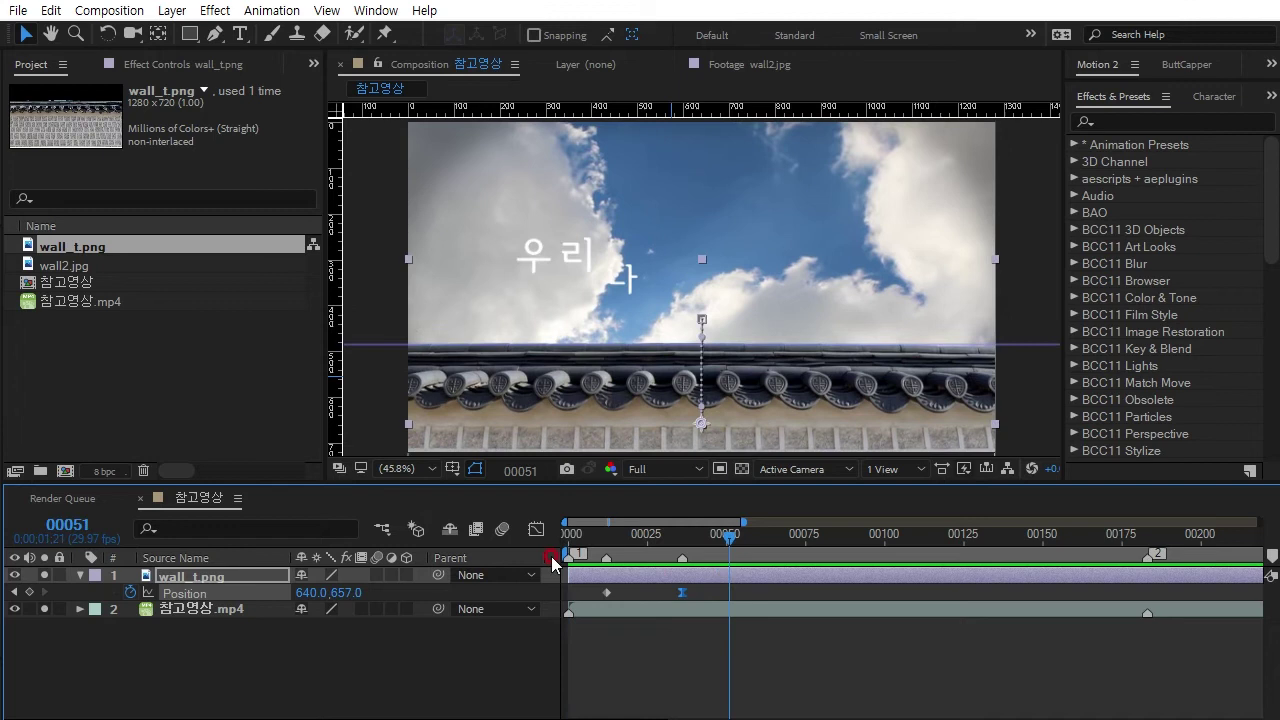
click(44, 583)
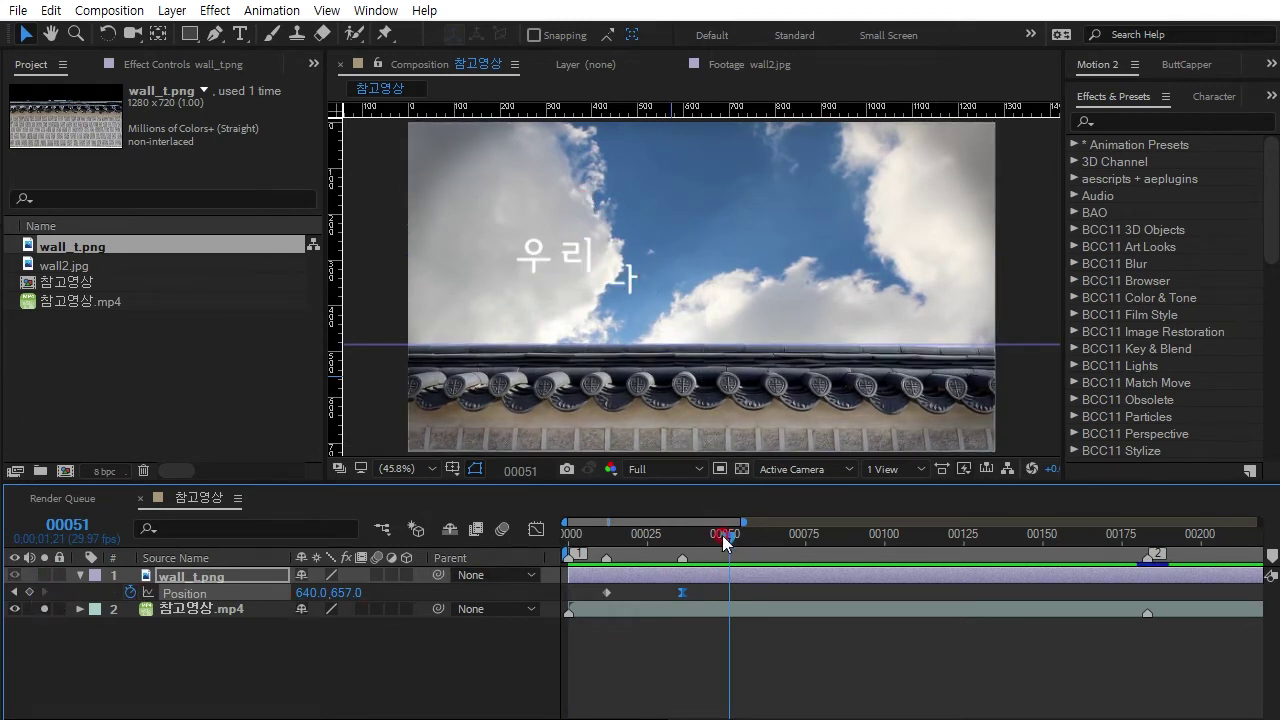
mouse_move(716, 532)
mouse_down()
mouse_move(882, 554)
mouse_move(806, 555)
mouse_up()
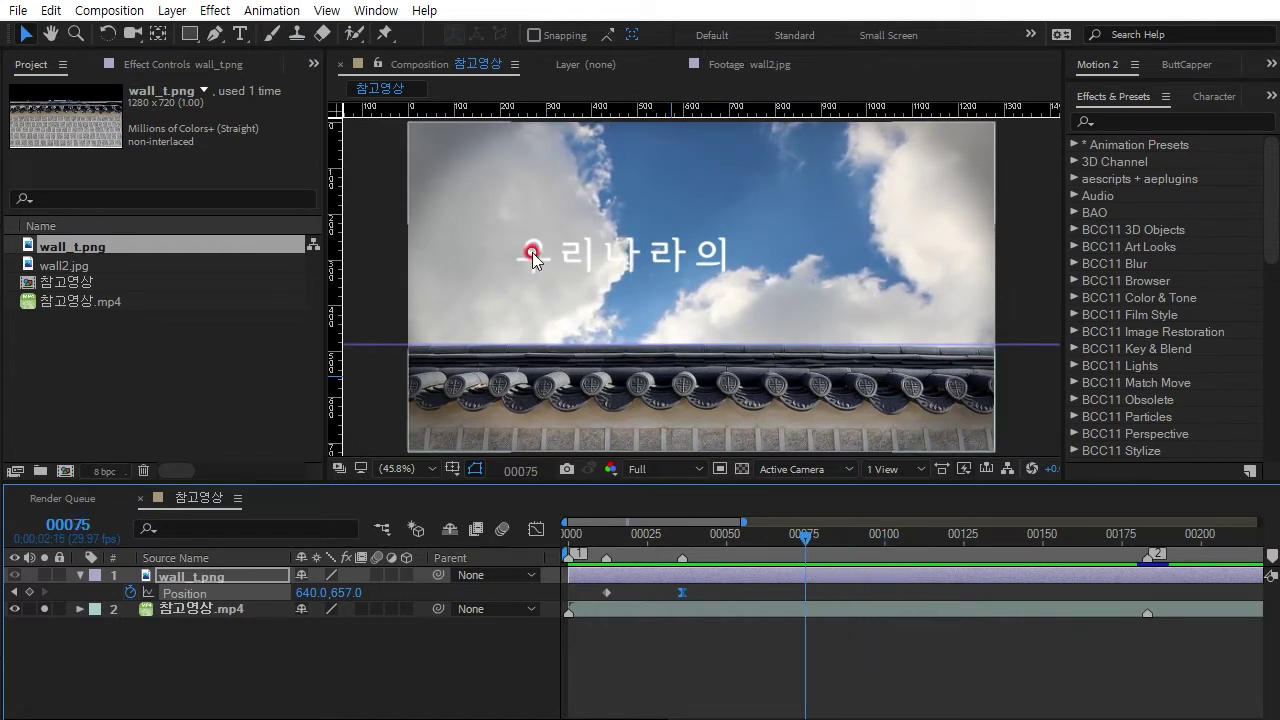
drag(806, 542, 822, 542)
click(761, 641)
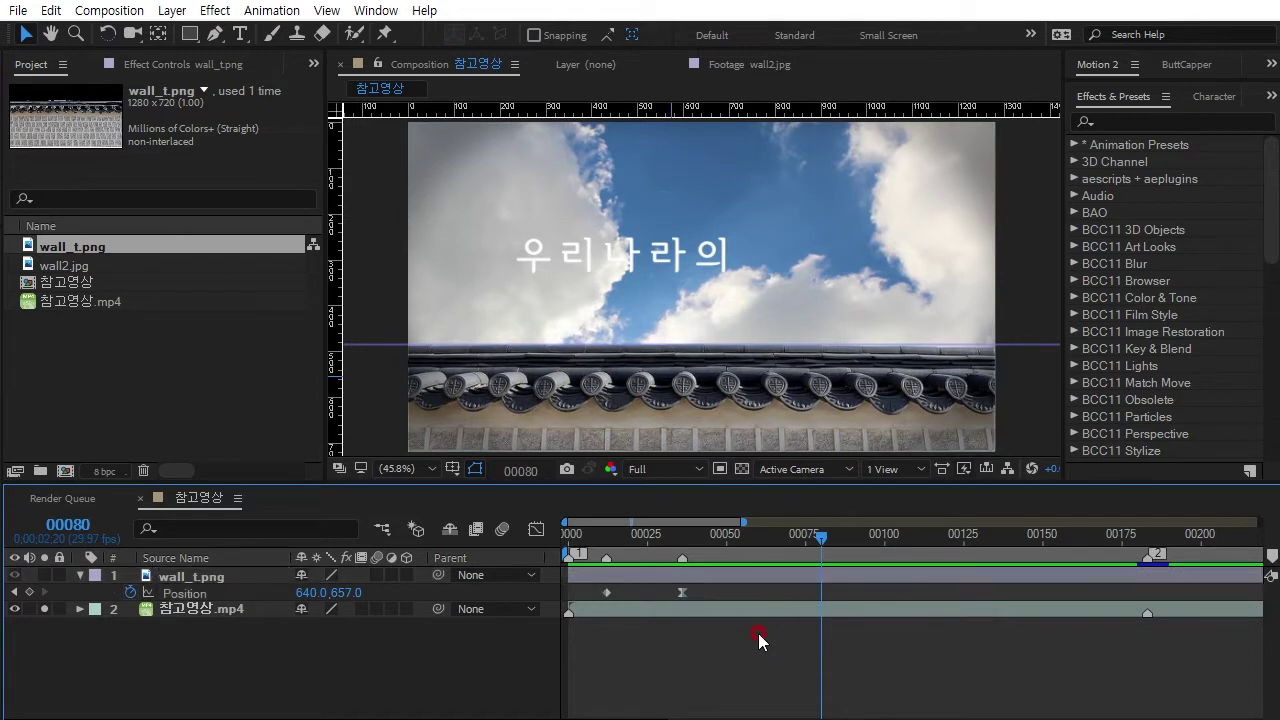
- Create a text layer reading '우리나라의' over the sky
click(240, 33)
click(521, 274)
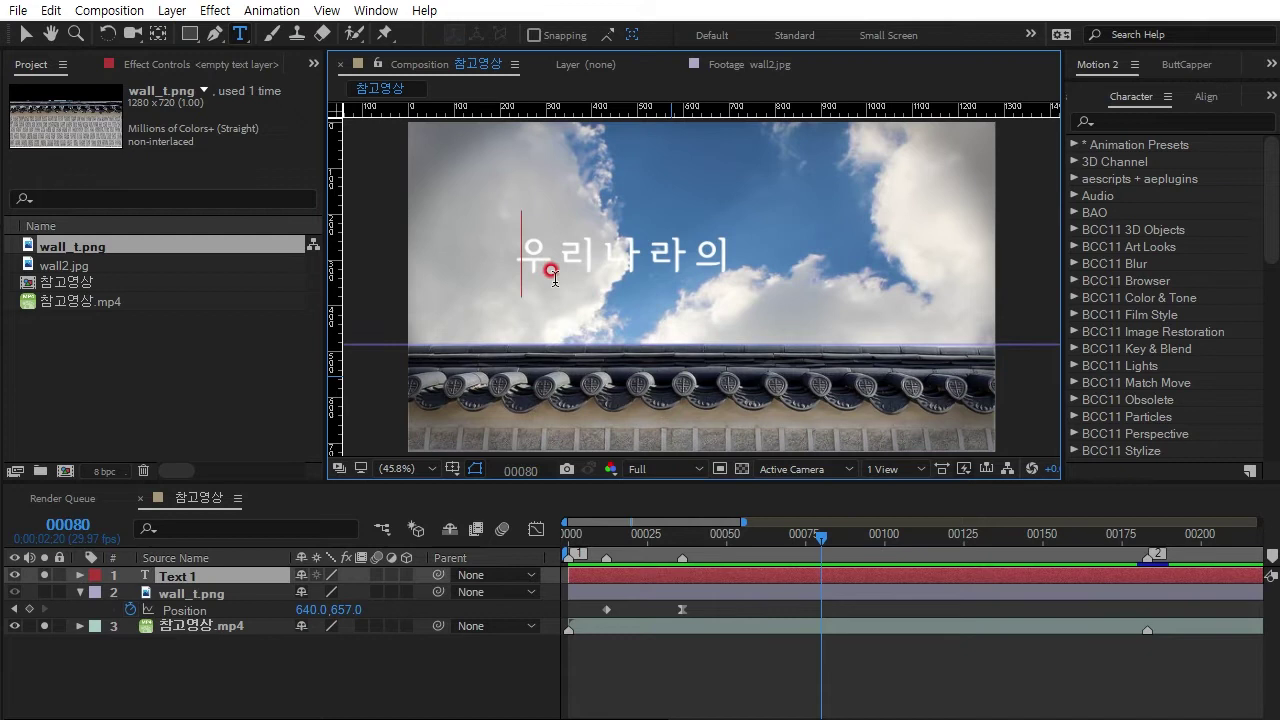
text(우)
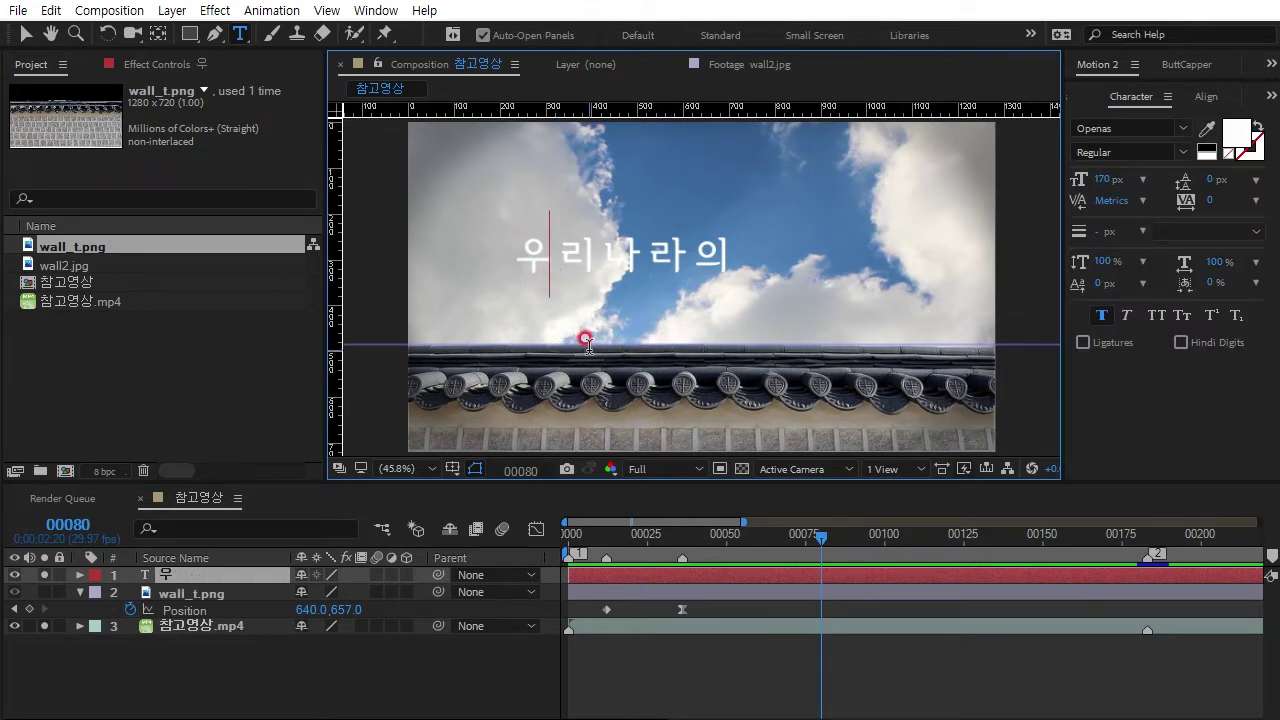
text(리나라)
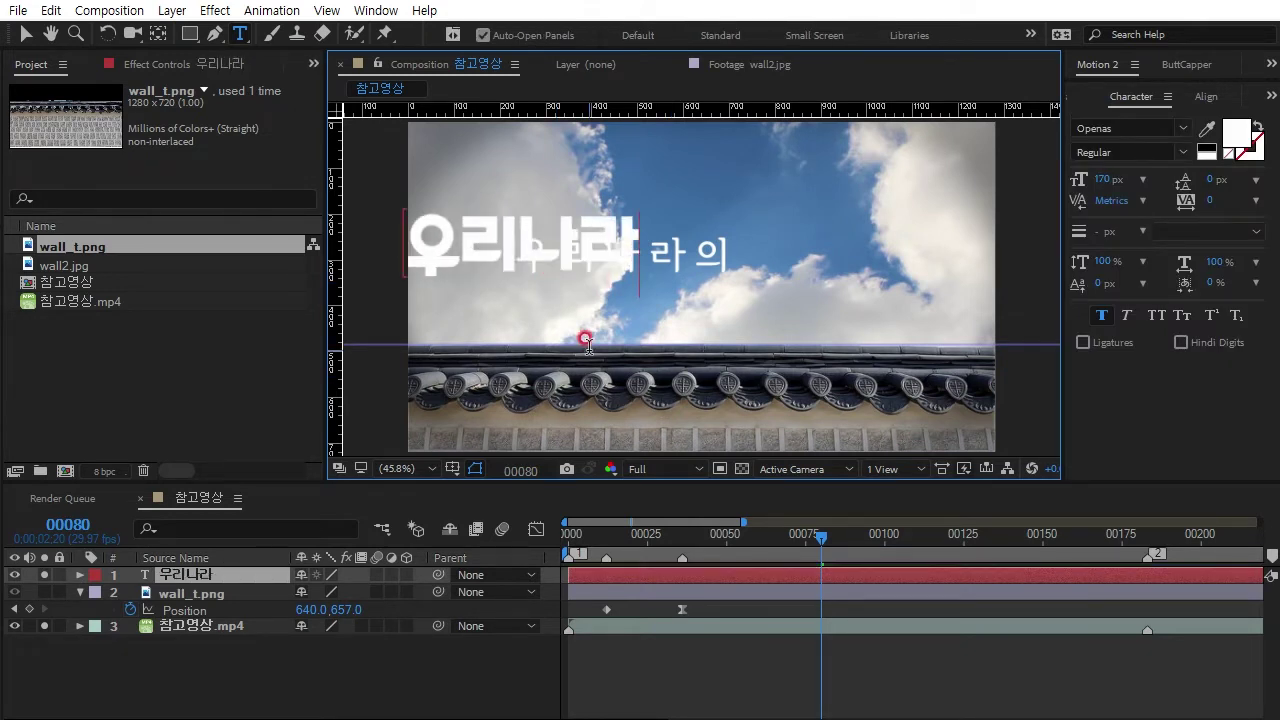
text(의)
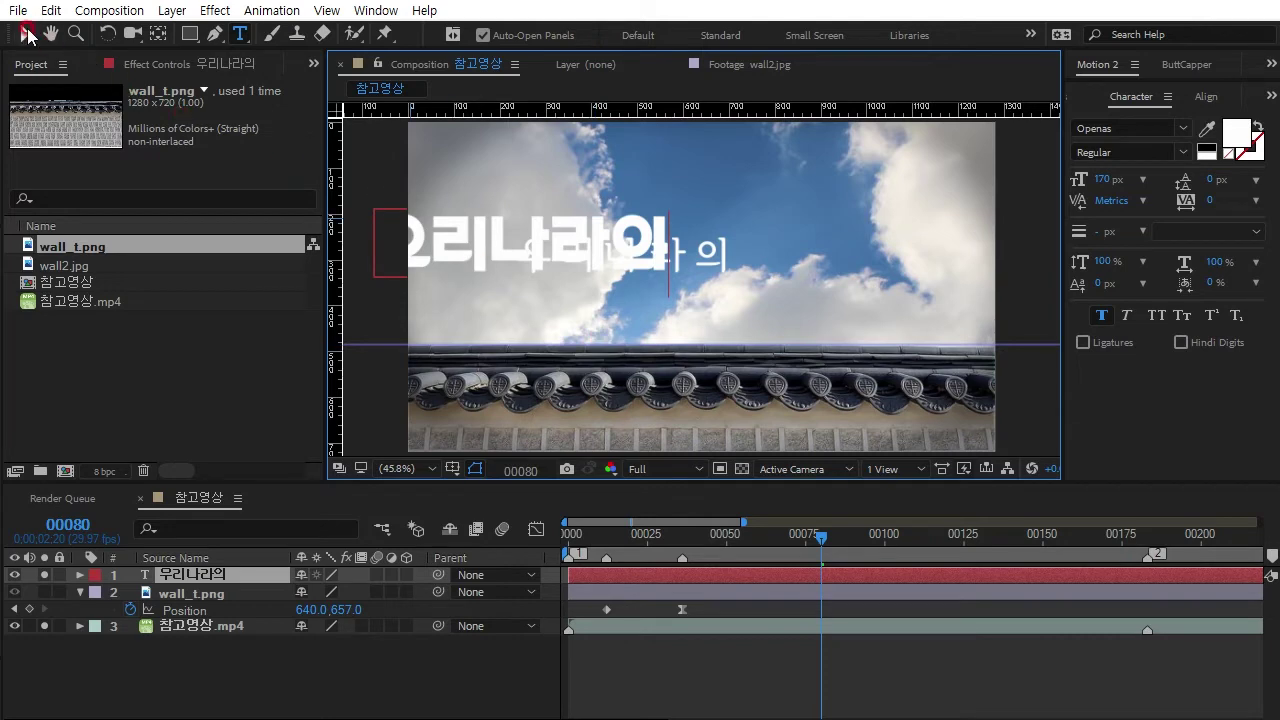
click(25, 34)
- Centre the bold 우리나라의 title above the roof and nudge it slightly up
drag(590, 250, 715, 315)
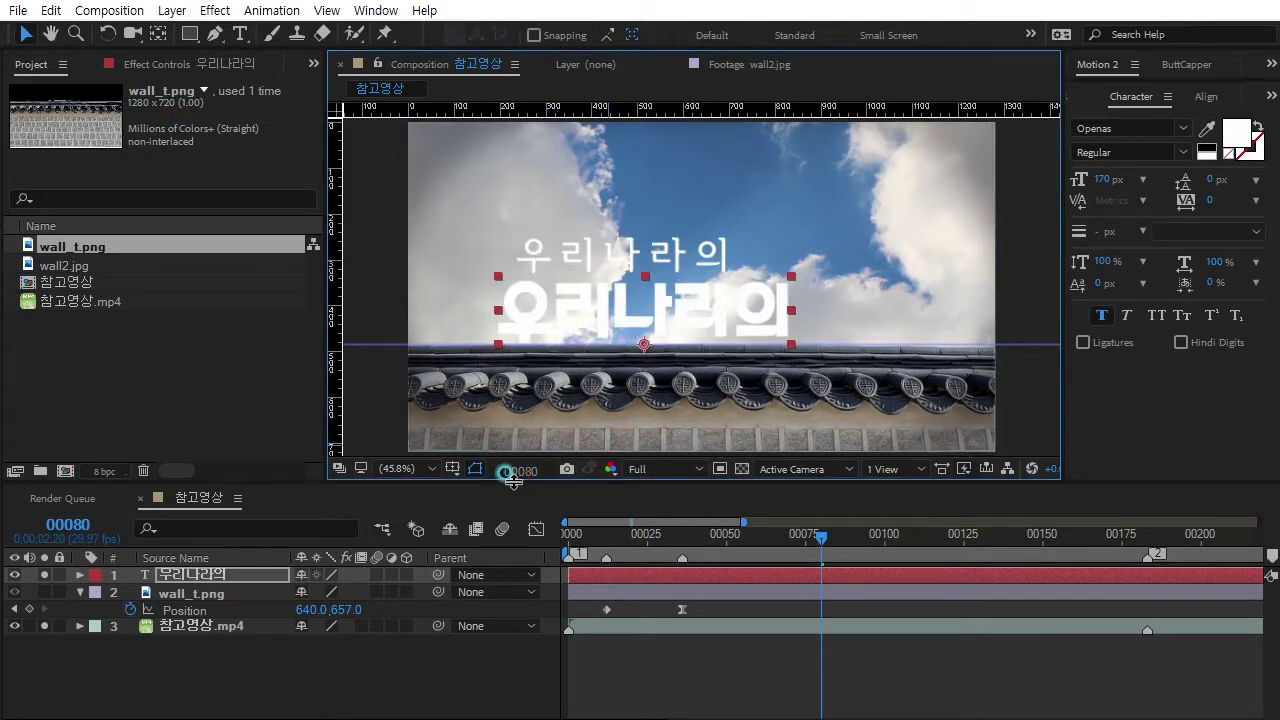
drag(503, 484, 503, 531)
drag(591, 330, 599, 318)
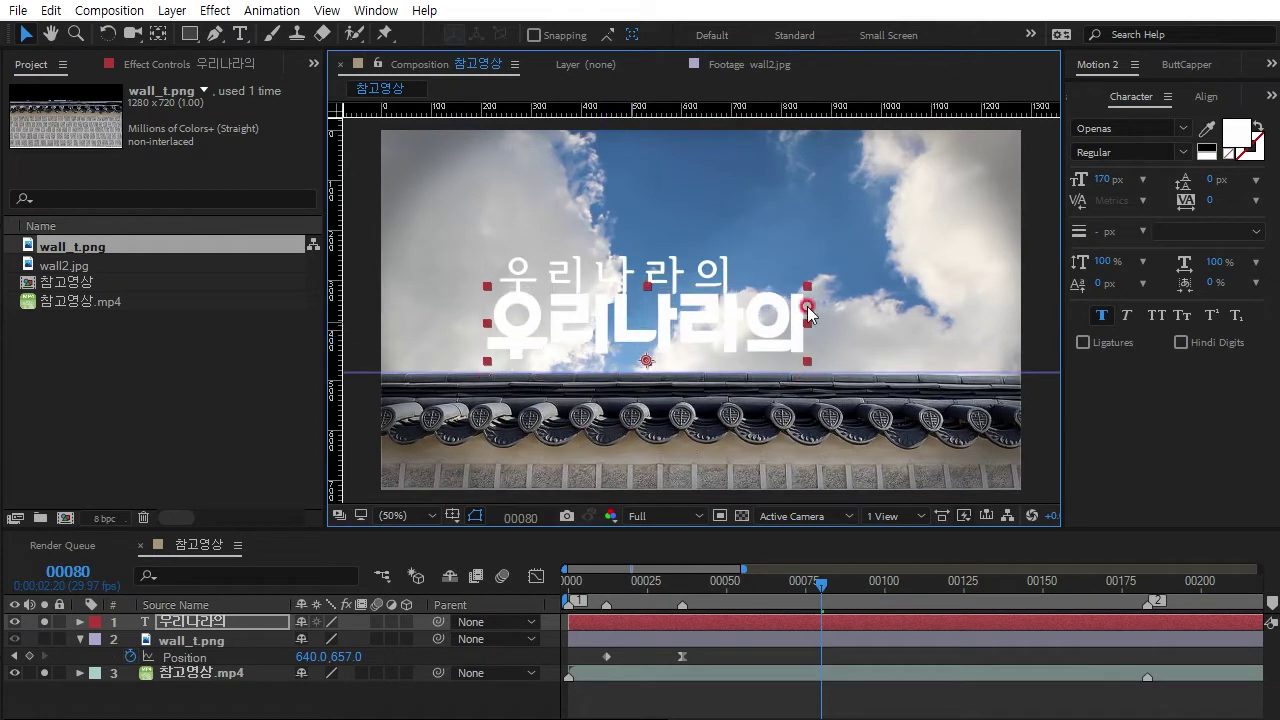
click(271, 10)
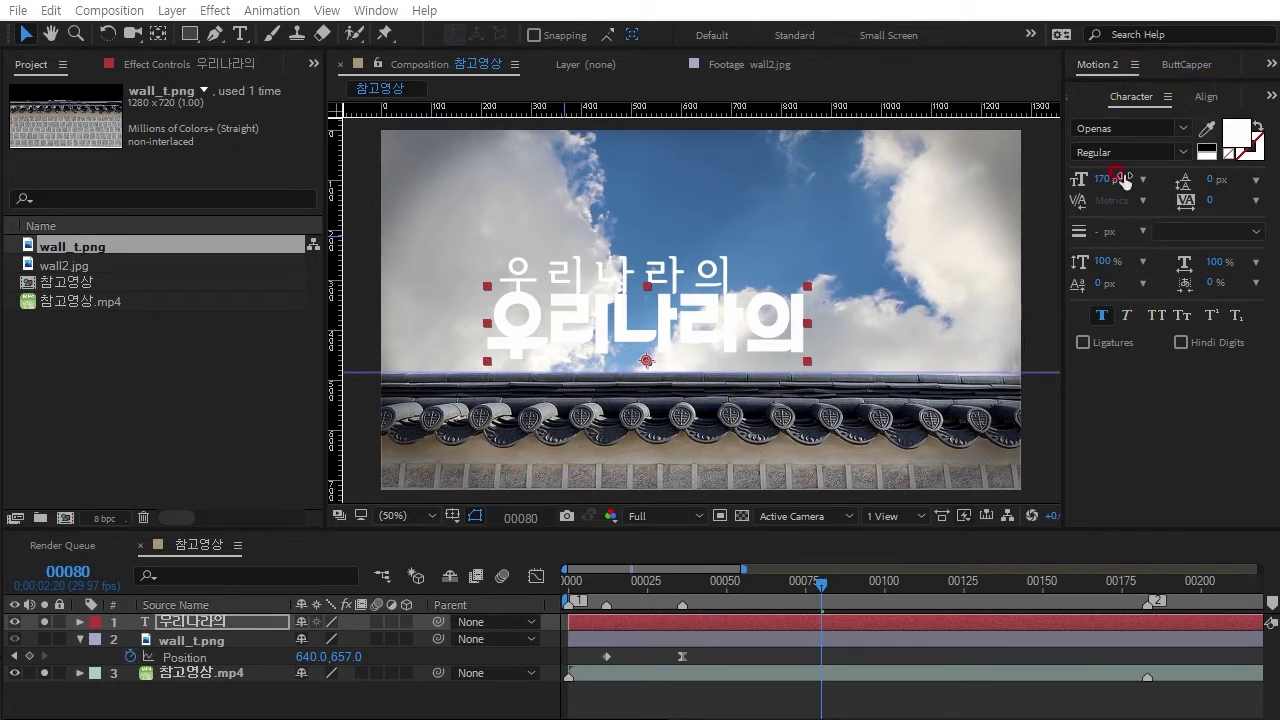
click(1183, 128)
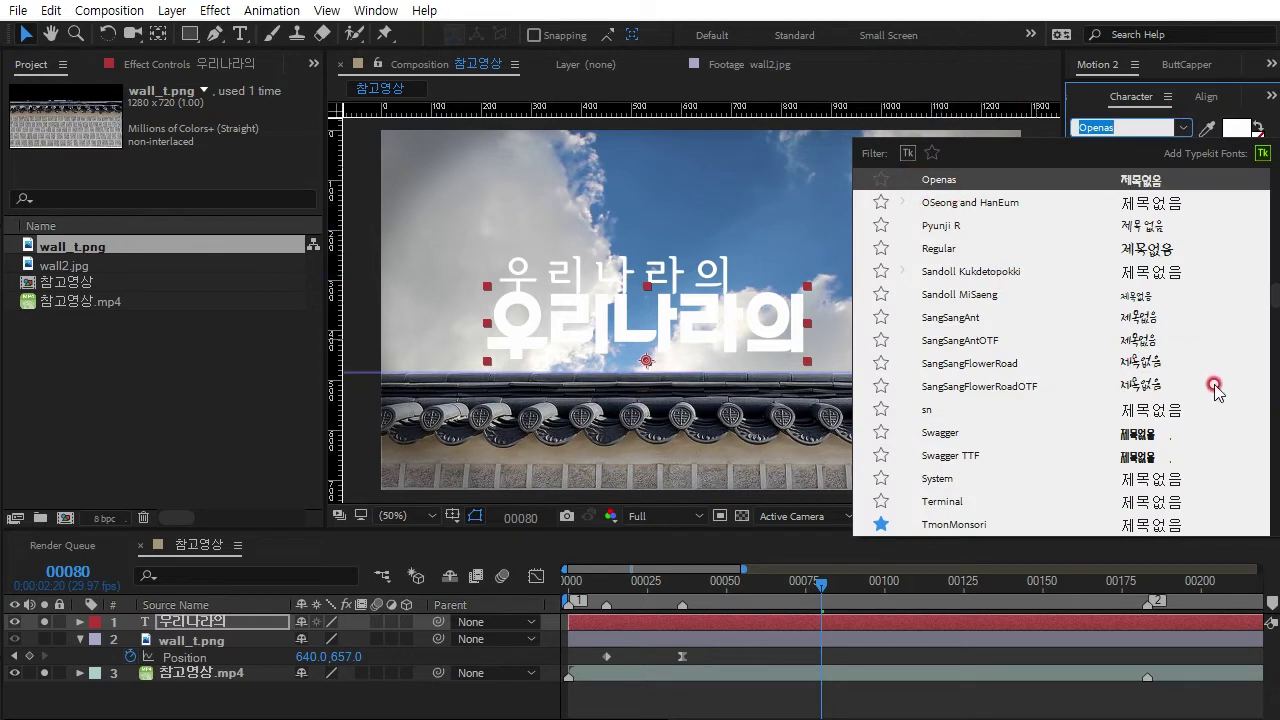
- Apply Noto Serif CJK KR ExtraLight from the font list to the 우리나라의 title
scroll(1000, 300, up, 1)
scroll(1275, 235, up, 5)
scroll(1275, 225, up, 5)
scroll(1275, 210, up, 5)
scroll(1275, 190, up, 5)
drag(1275, 190, 1275, 232)
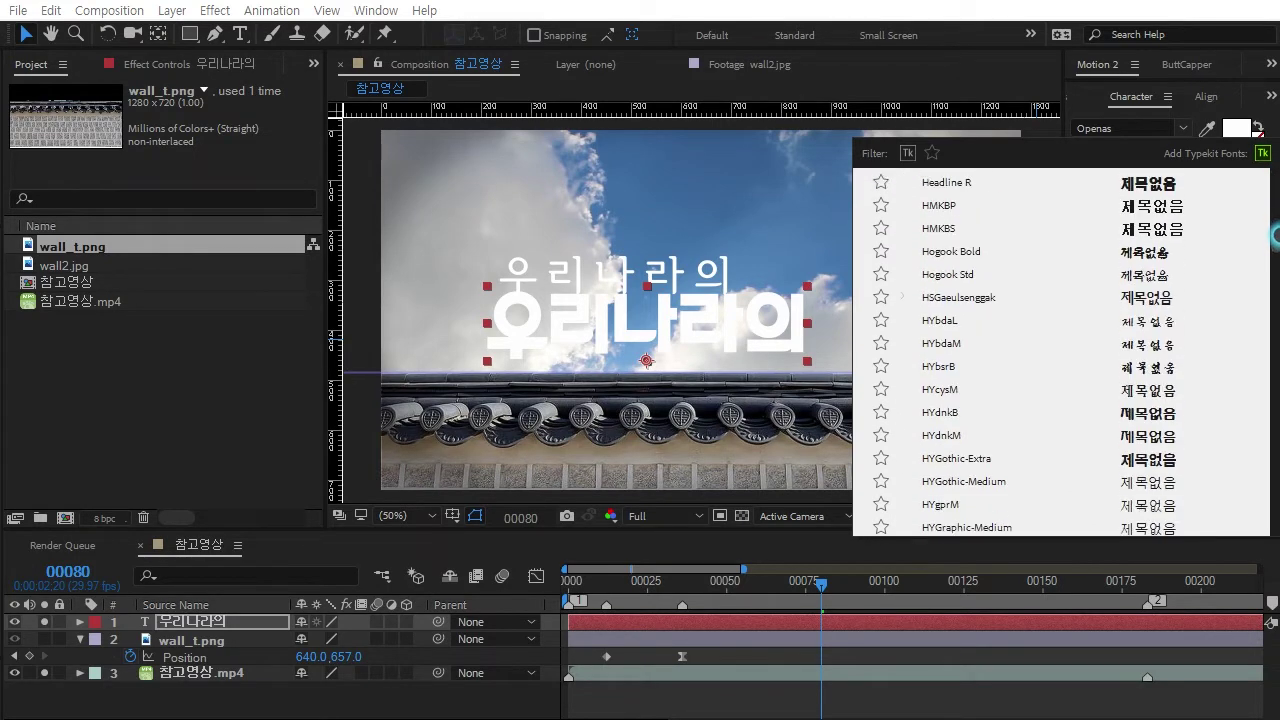
mouse_move(1275, 232)
mouse_down()
mouse_move(1275, 314)
mouse_move(1275, 290)
mouse_up()
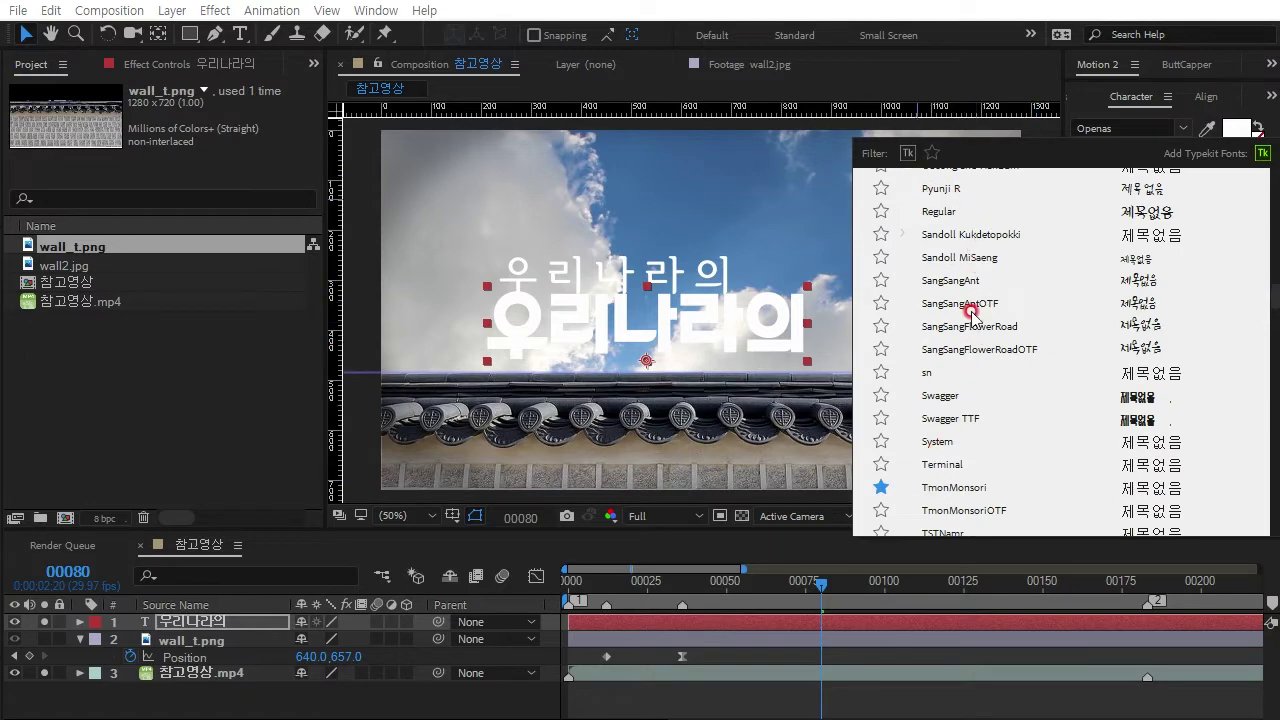
scroll(962, 352, up, 4)
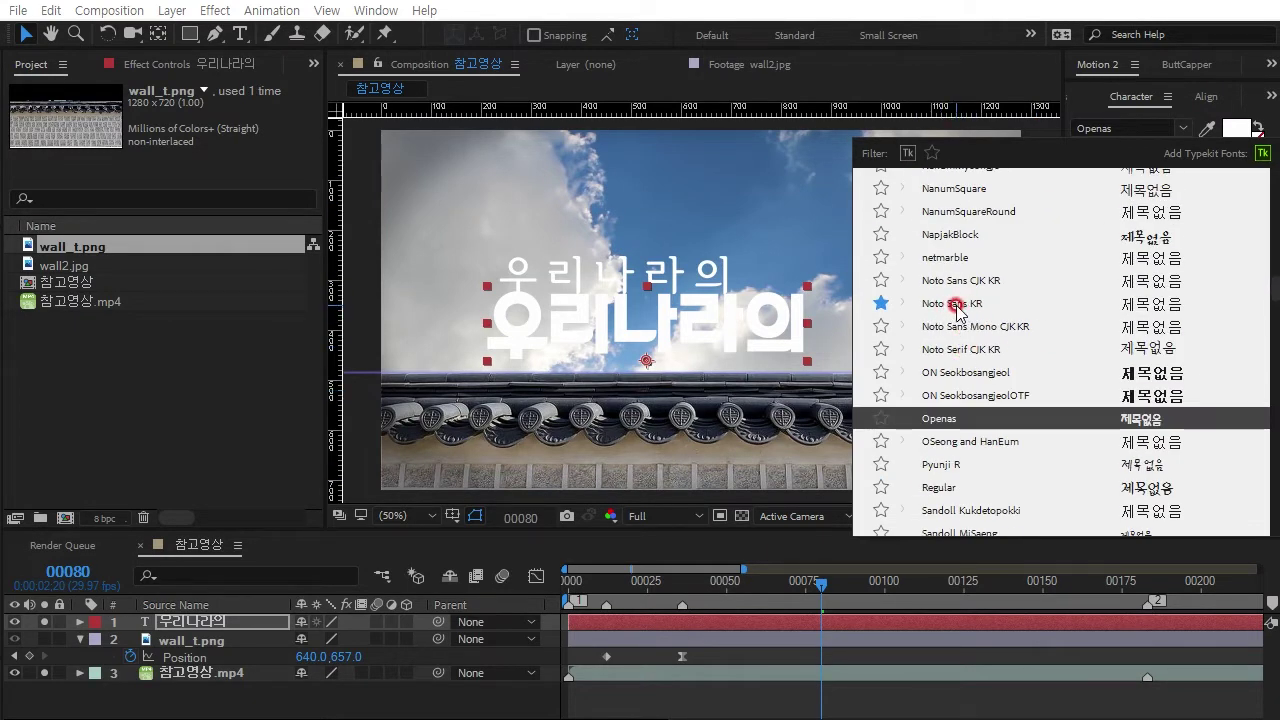
click(945, 354)
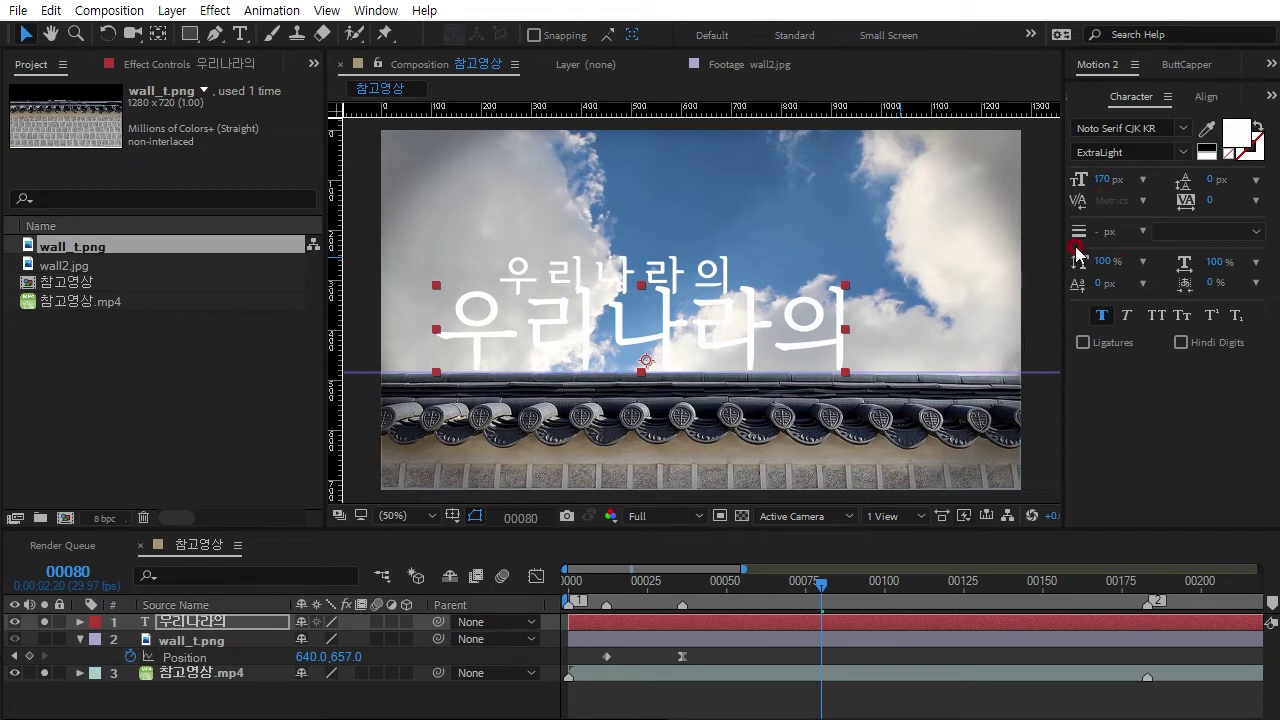
- Set the title to 90 px and move it onto the upper spaced title line
click(1102, 190)
text(90)
click(1058, 322)
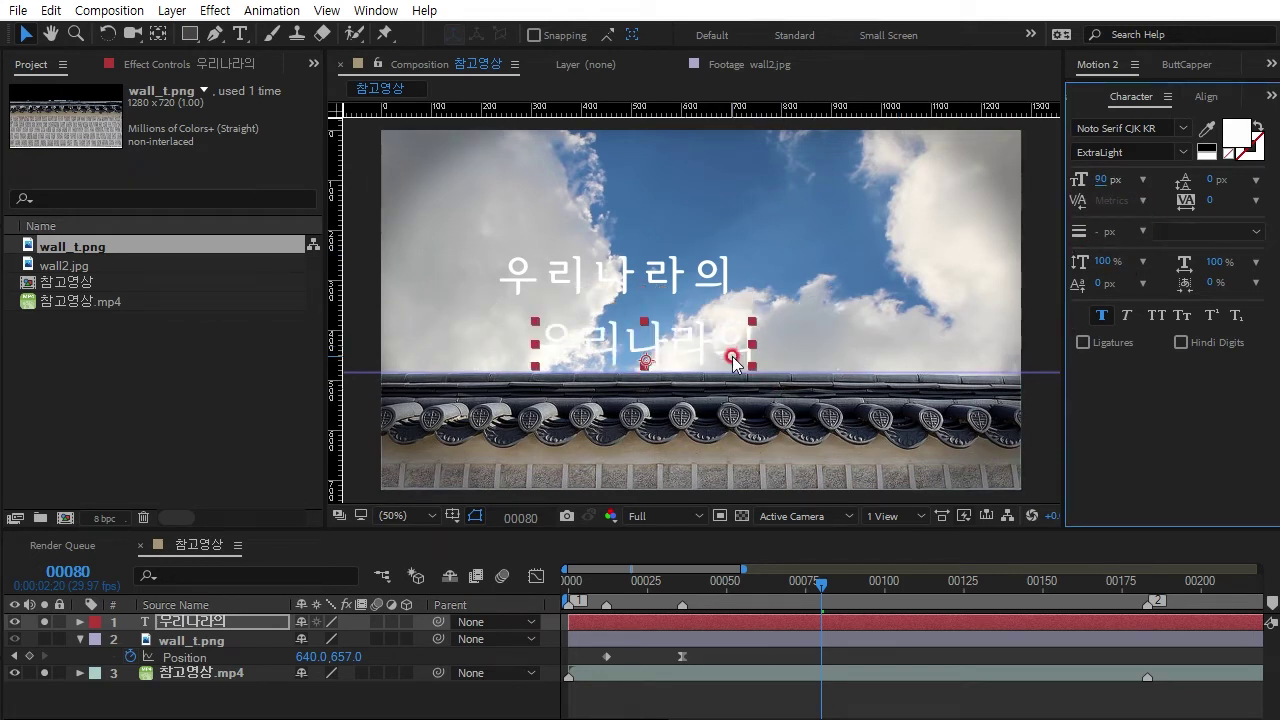
drag(735, 358, 697, 292)
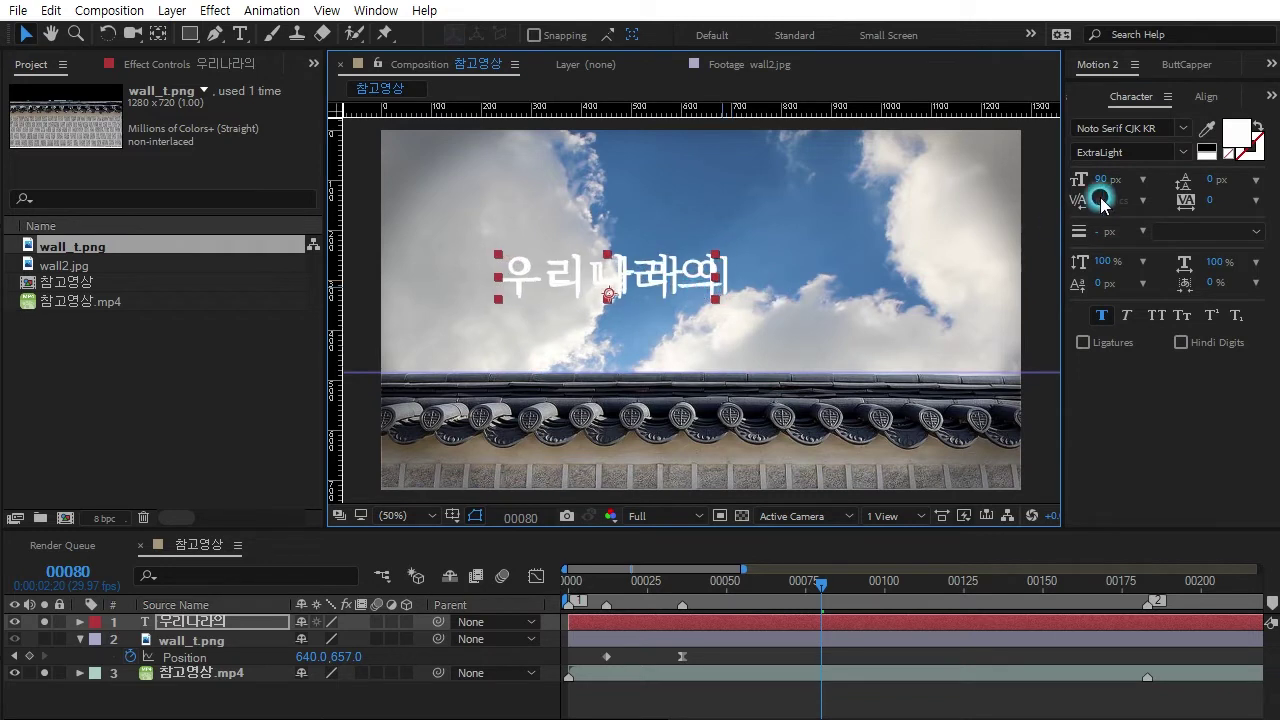
drag(1104, 186, 1112, 186)
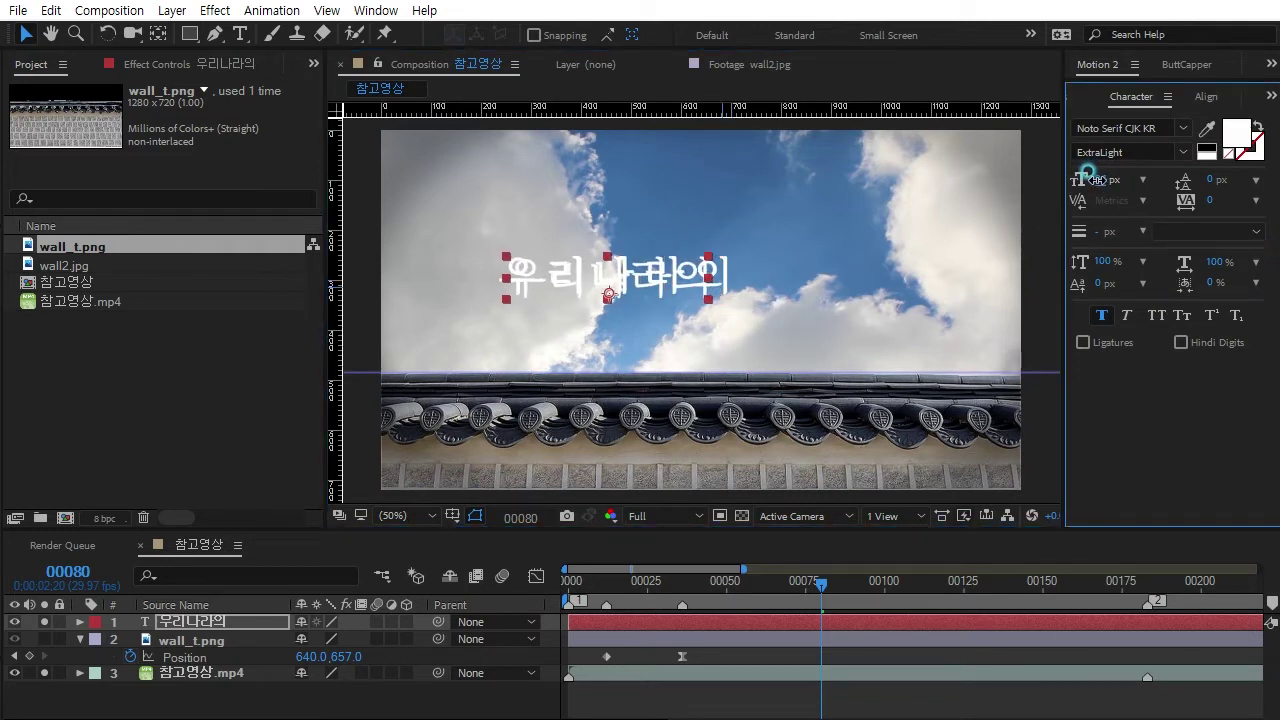
drag(704, 283, 717, 283)
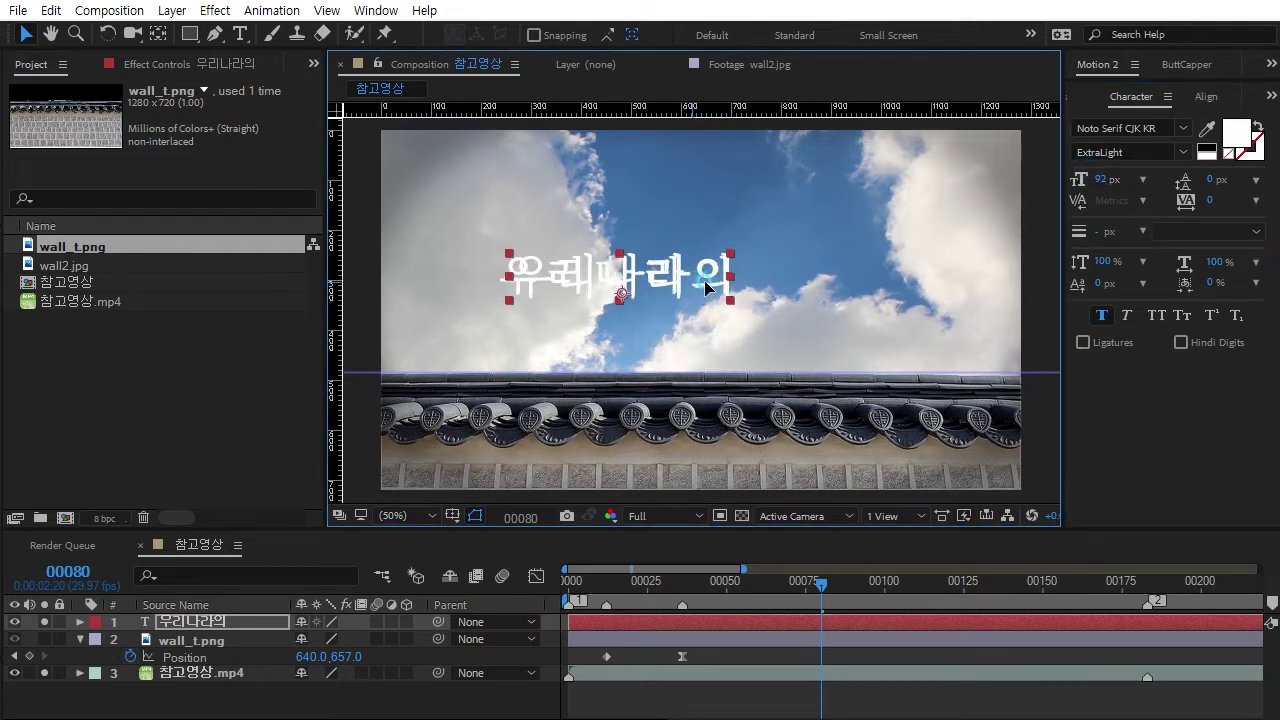
click(1122, 178)
text(90)
key(Return)
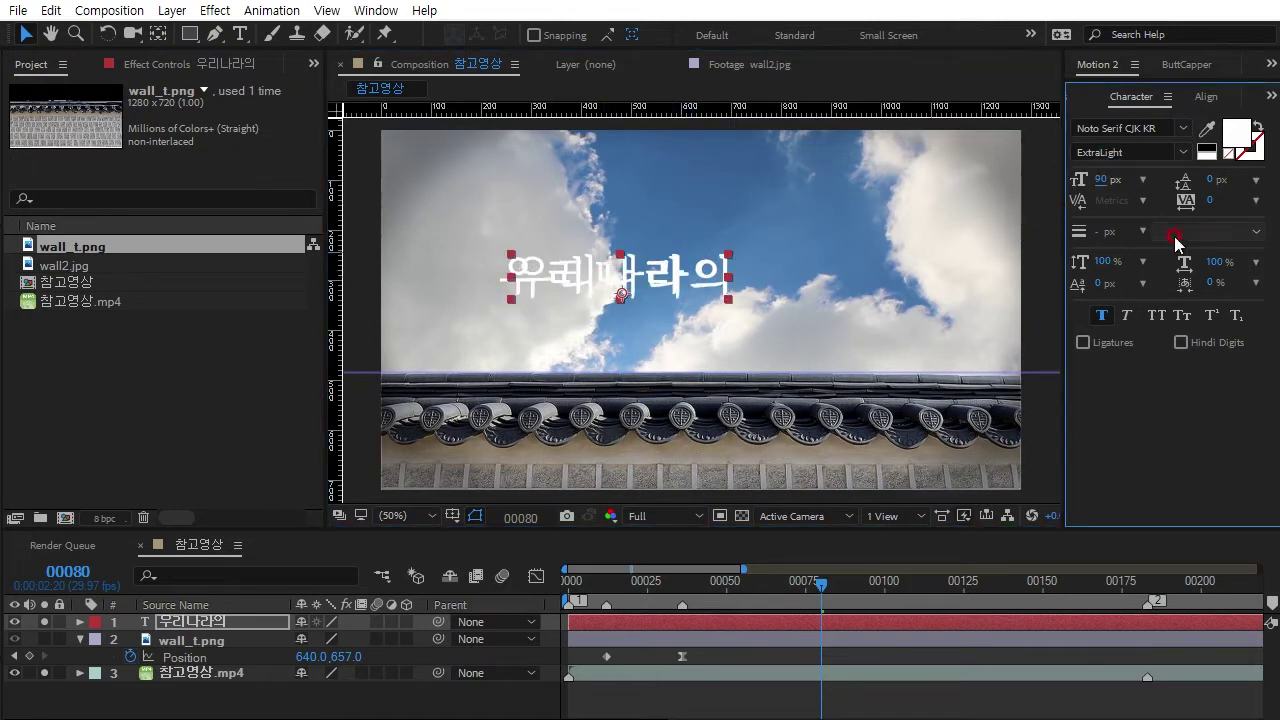
- Turn off Faux Bold, widen tracking to 147, and align the title over the reference line
click(1102, 318)
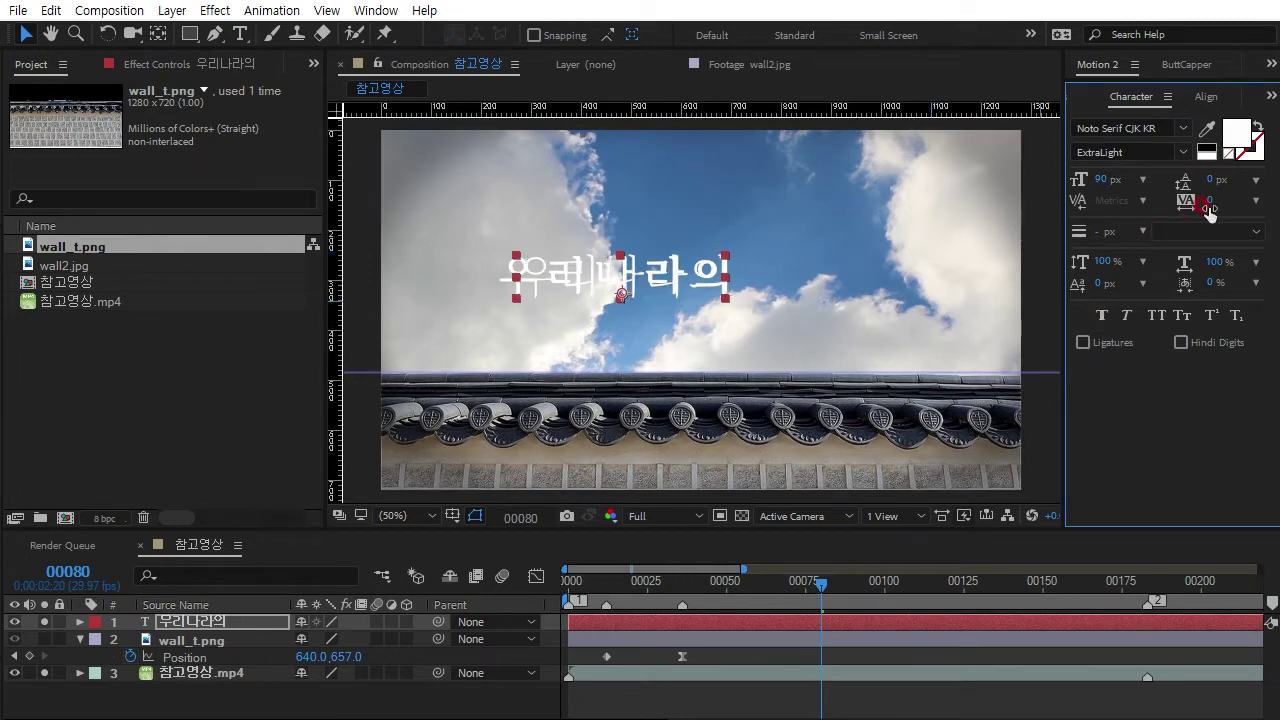
drag(1214, 201, 1130, 207)
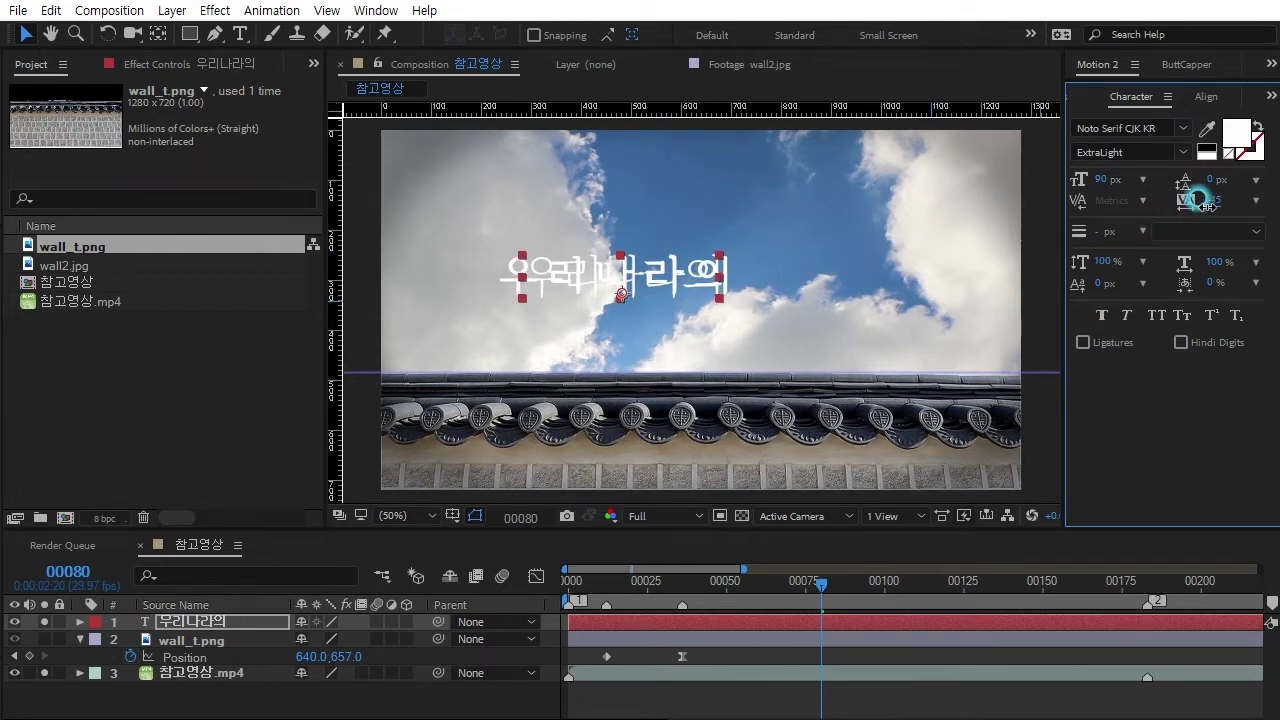
click(703, 288)
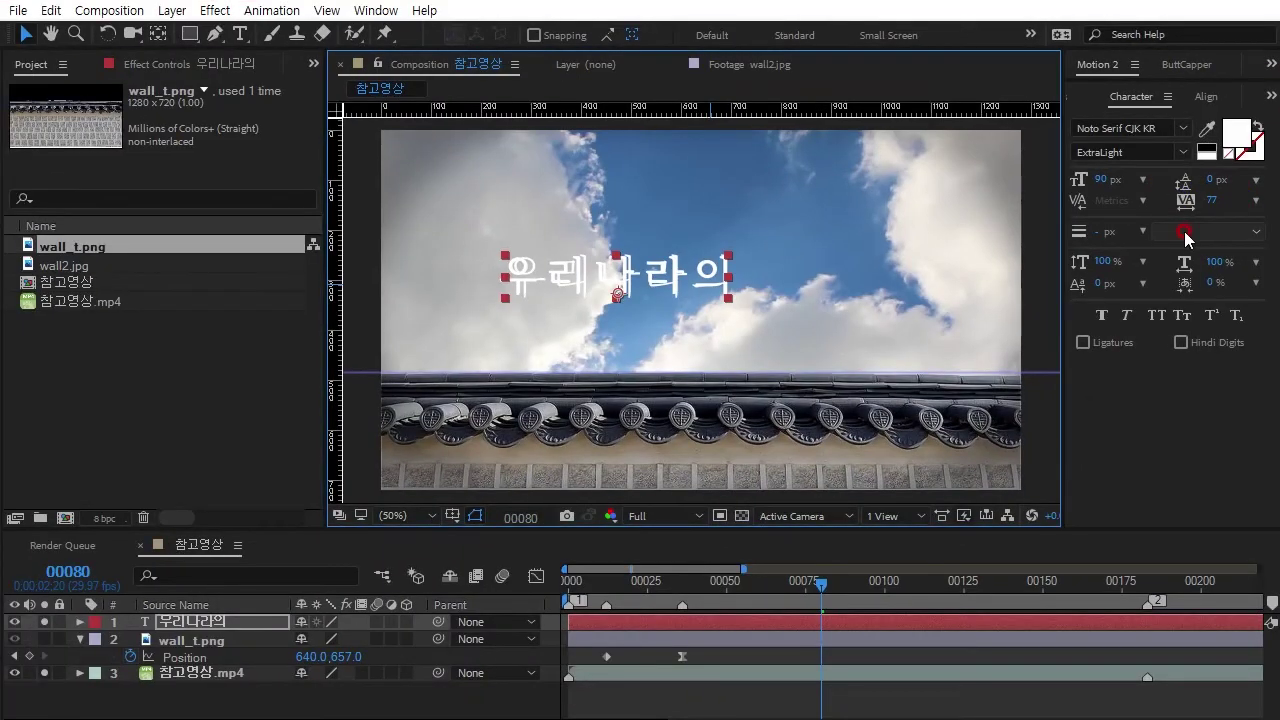
drag(1217, 219, 1257, 205)
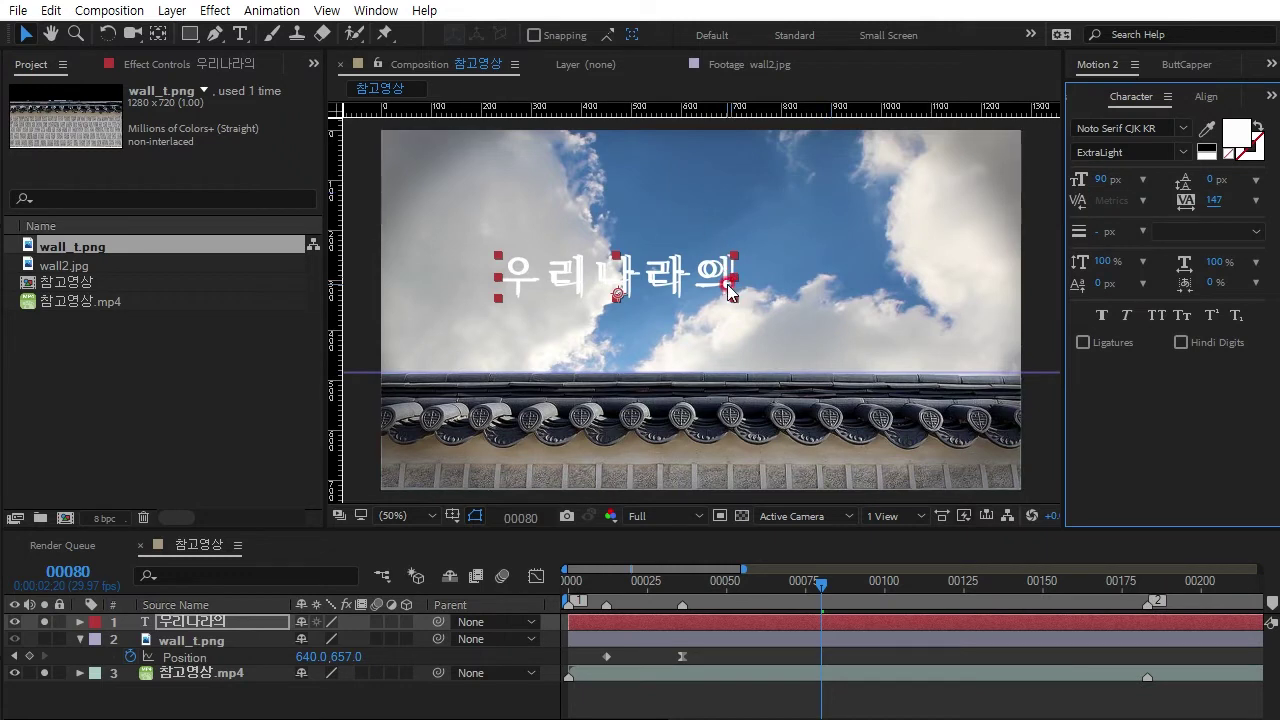
drag(727, 288, 720, 285)
click(688, 594)
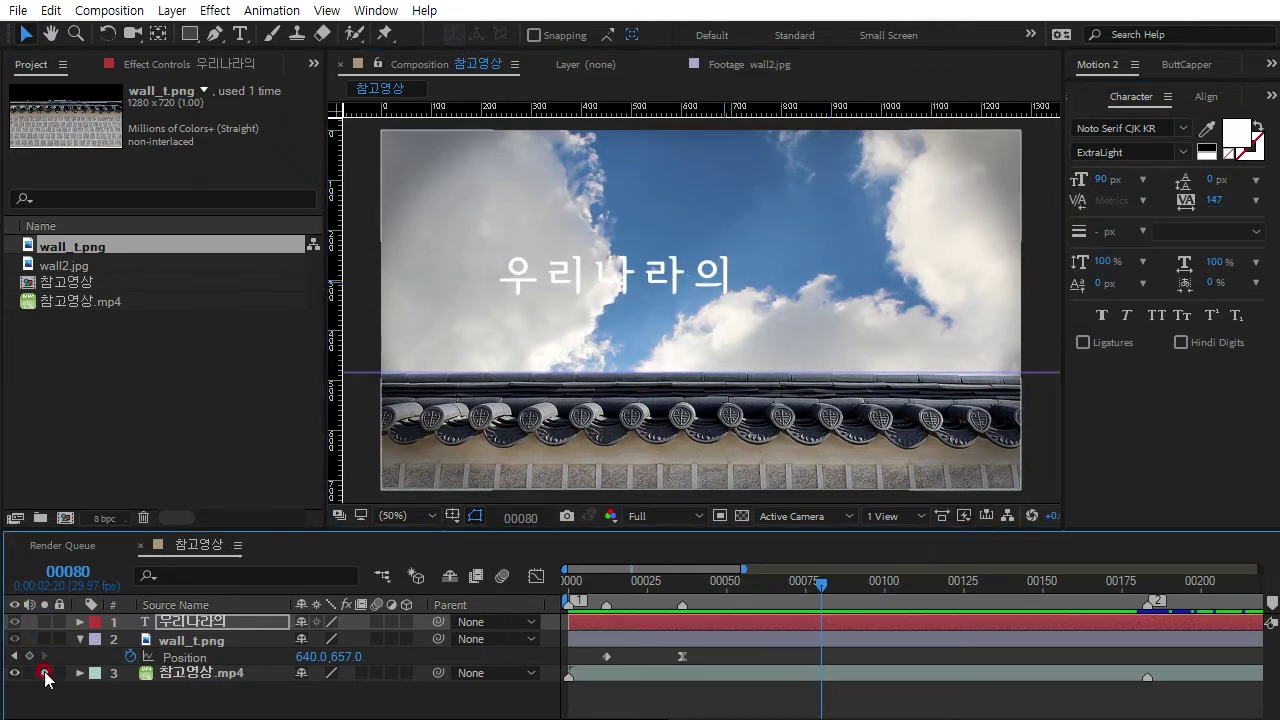
click(44, 673)
click(42, 622)
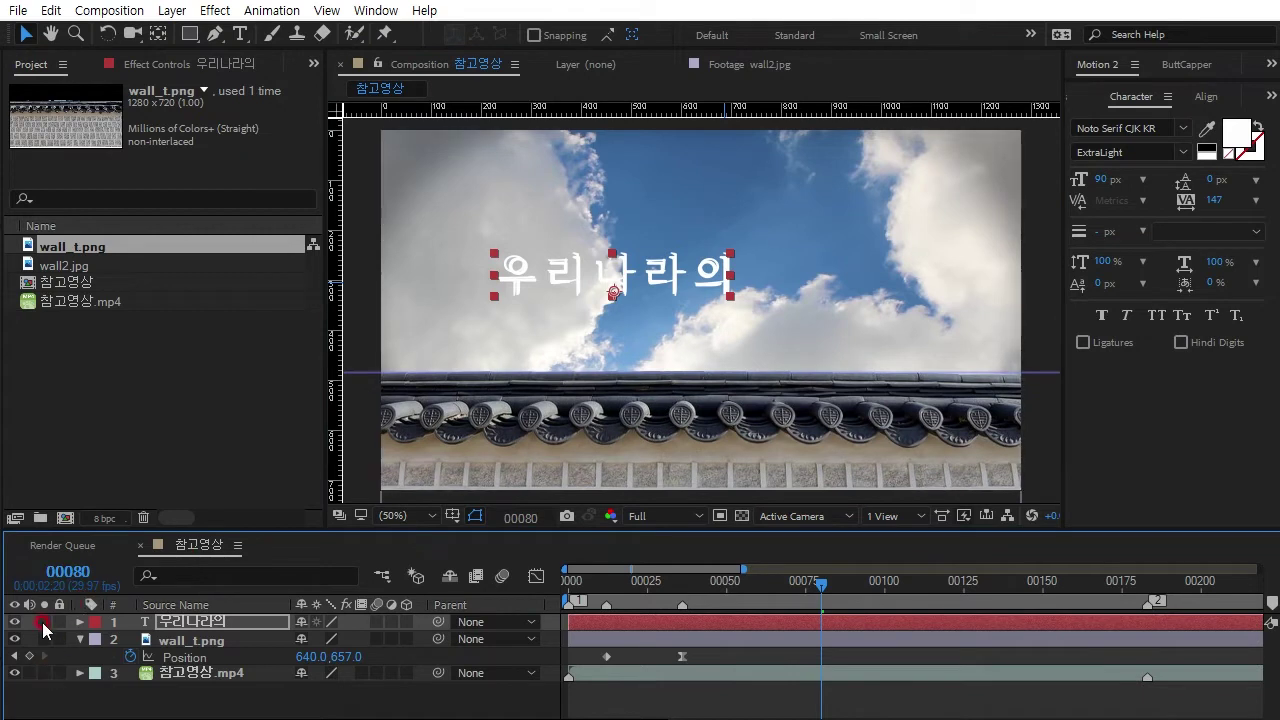
- Move the playhead to frame 00059
mouse_move(820, 590)
mouse_down()
mouse_move(700, 617)
mouse_move(762, 617)
mouse_up()
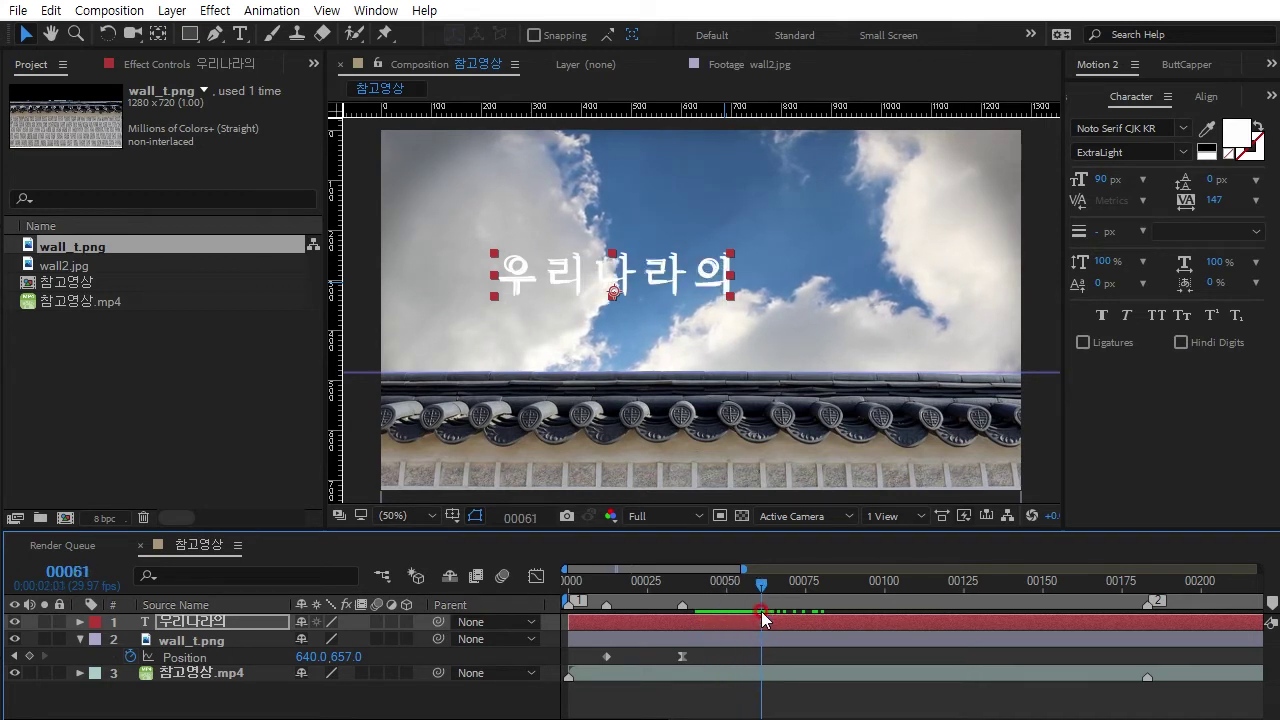
key(Page_Up)
key(Page_Up)
key(Page_Up)
key(Page_Down)
key(Page_Down)
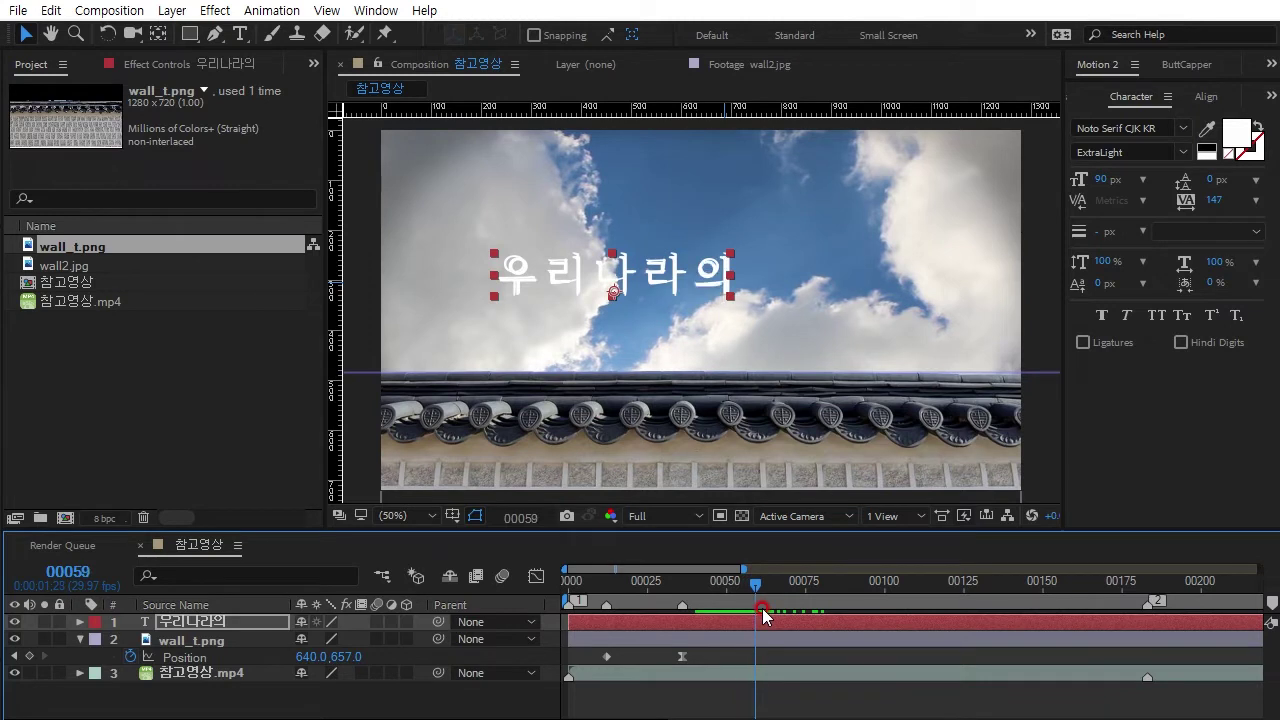
- Expand the 우리나라의 text layer's properties and bring up its Animate property list
click(240, 622)
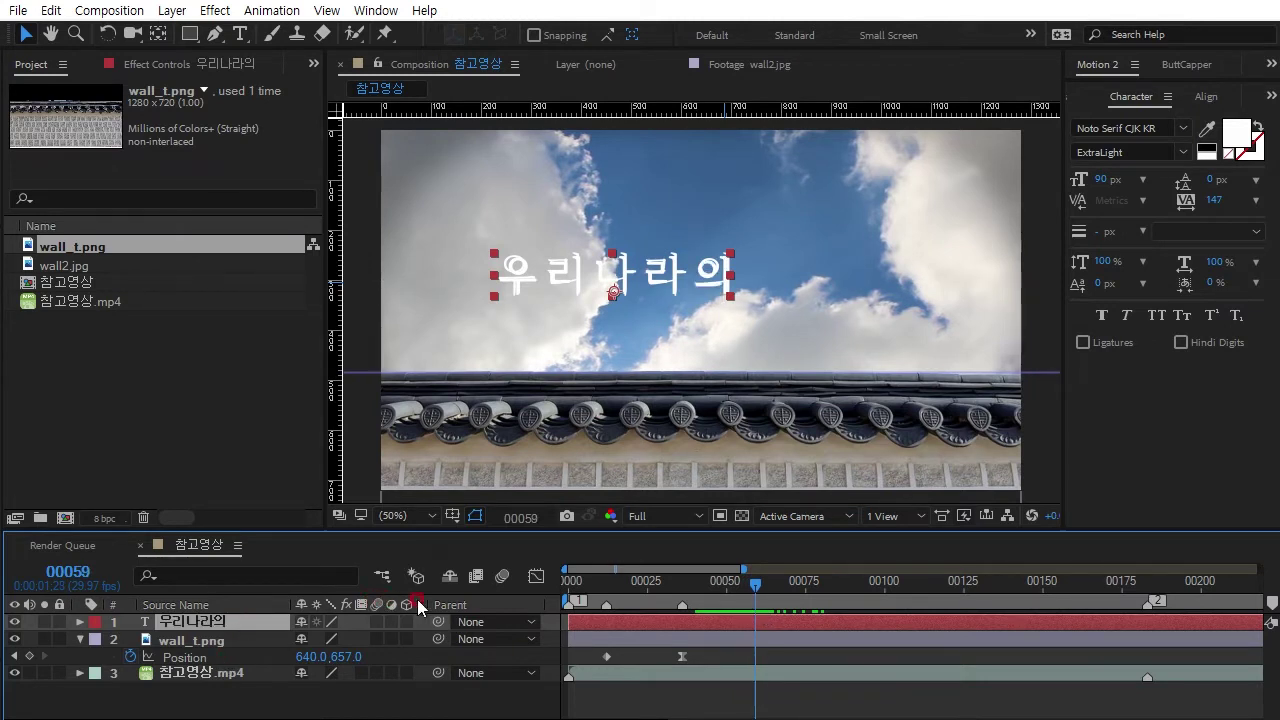
click(463, 656)
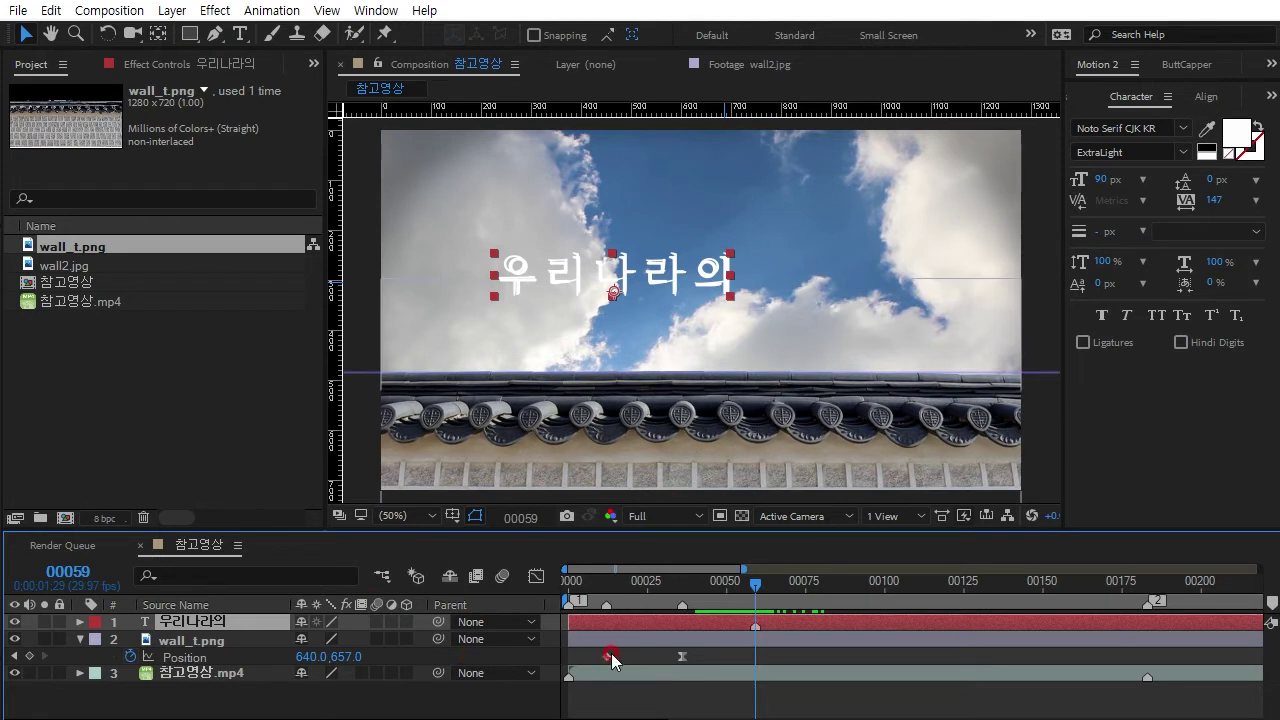
click(501, 670)
click(300, 622)
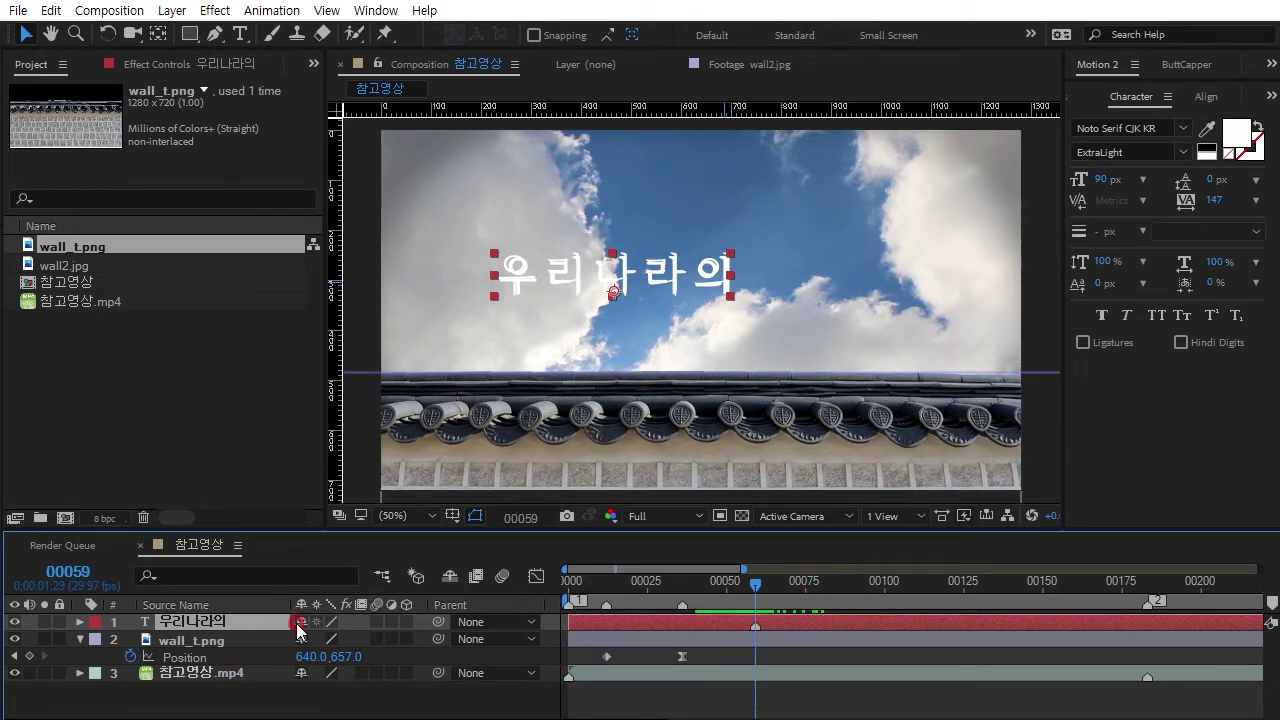
click(80, 622)
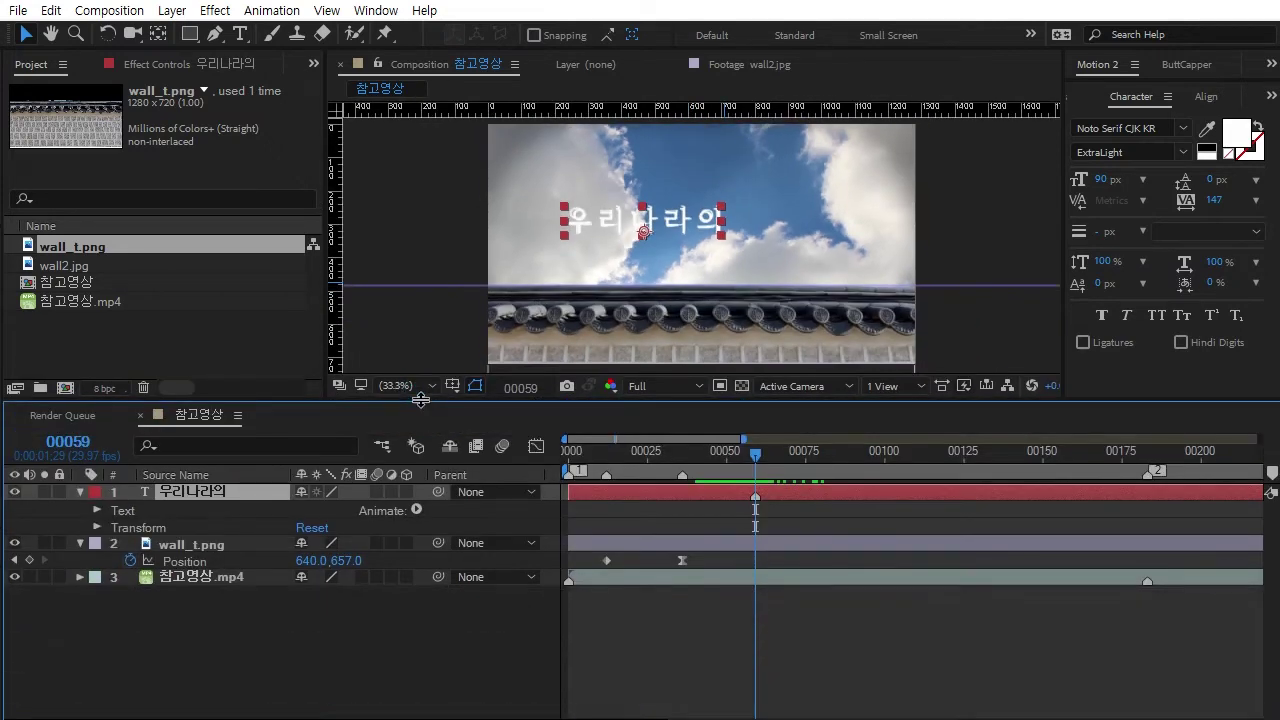
drag(376, 528, 371, 445)
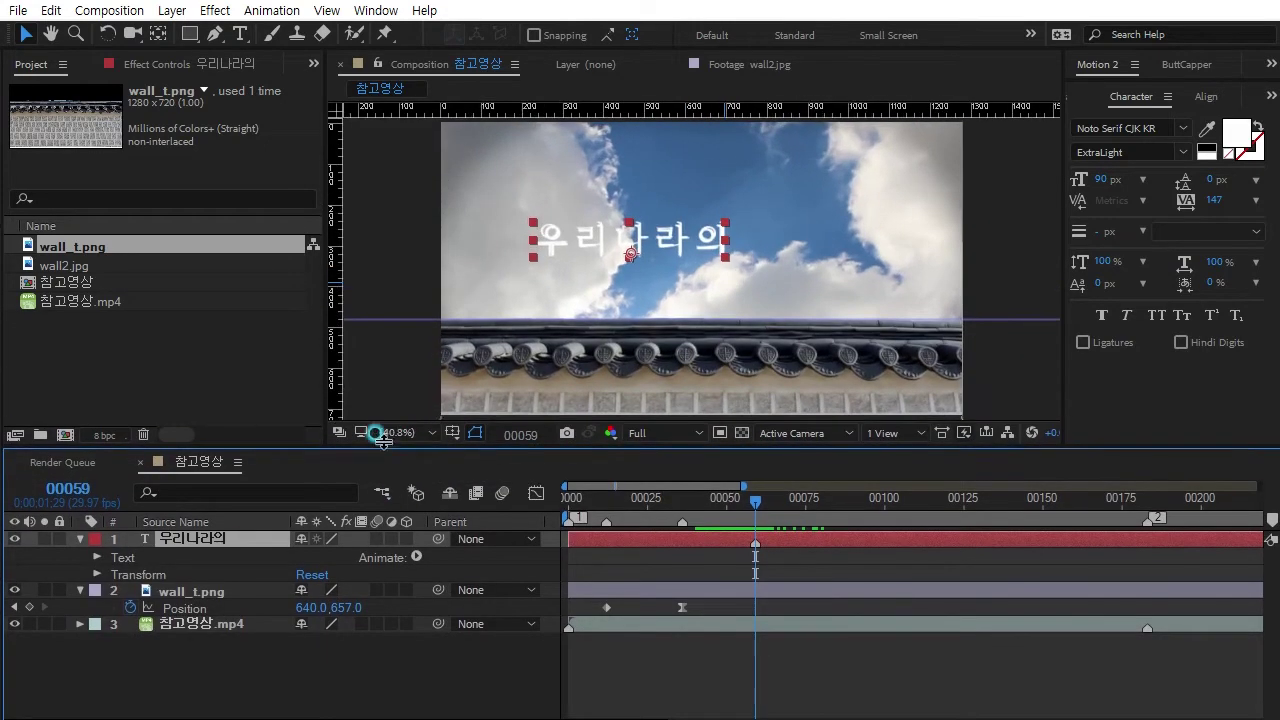
click(415, 557)
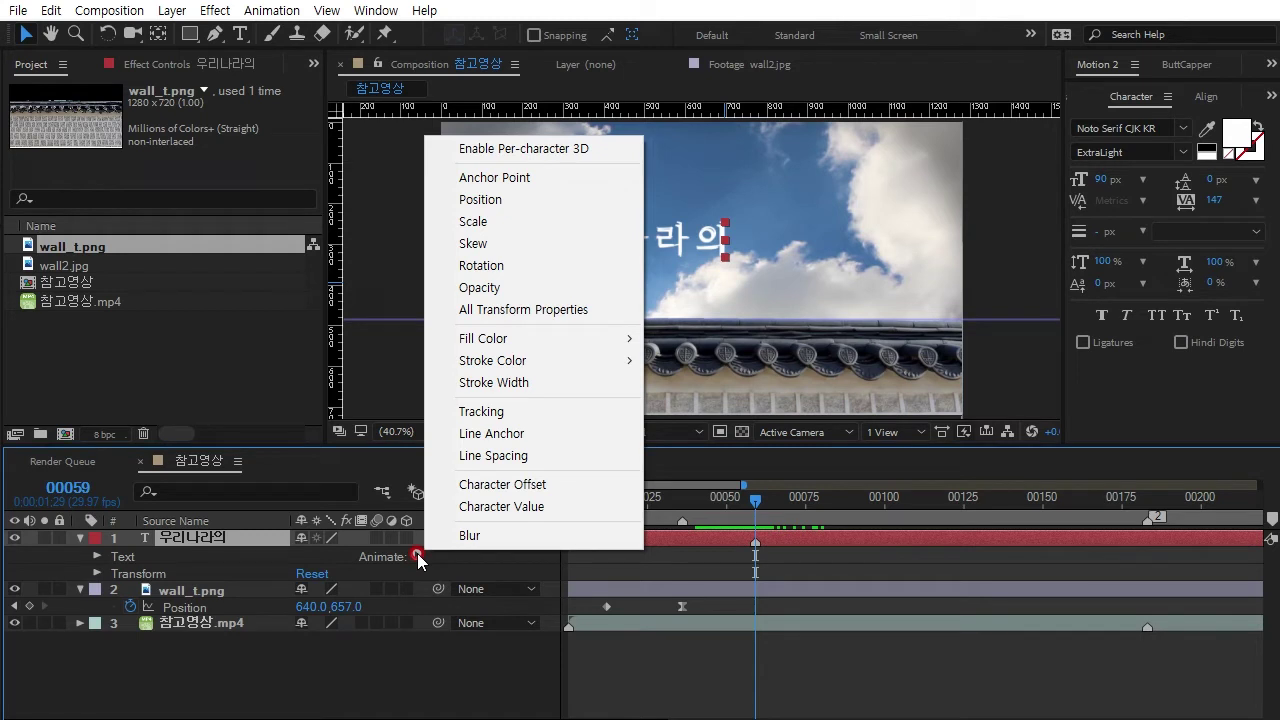
- Add a Position text animator set to 0.0,251.0, dropping the letters onto the roof tiles
click(490, 200)
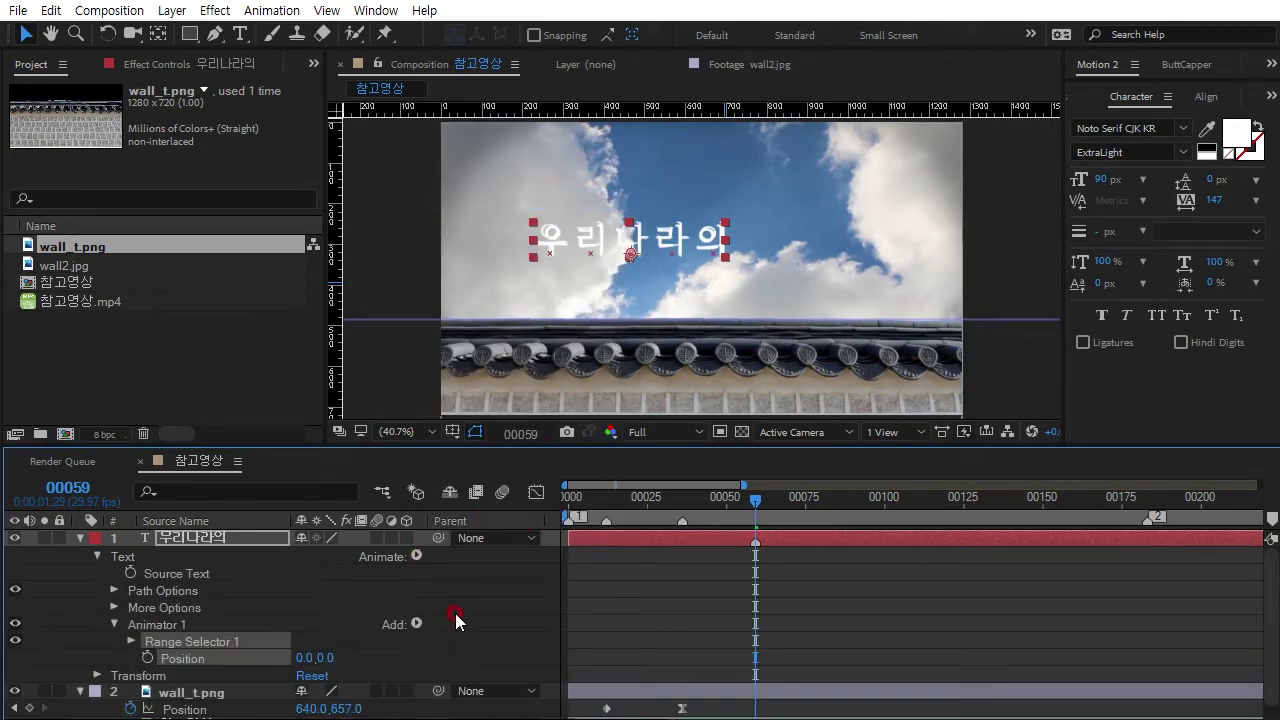
click(131, 642)
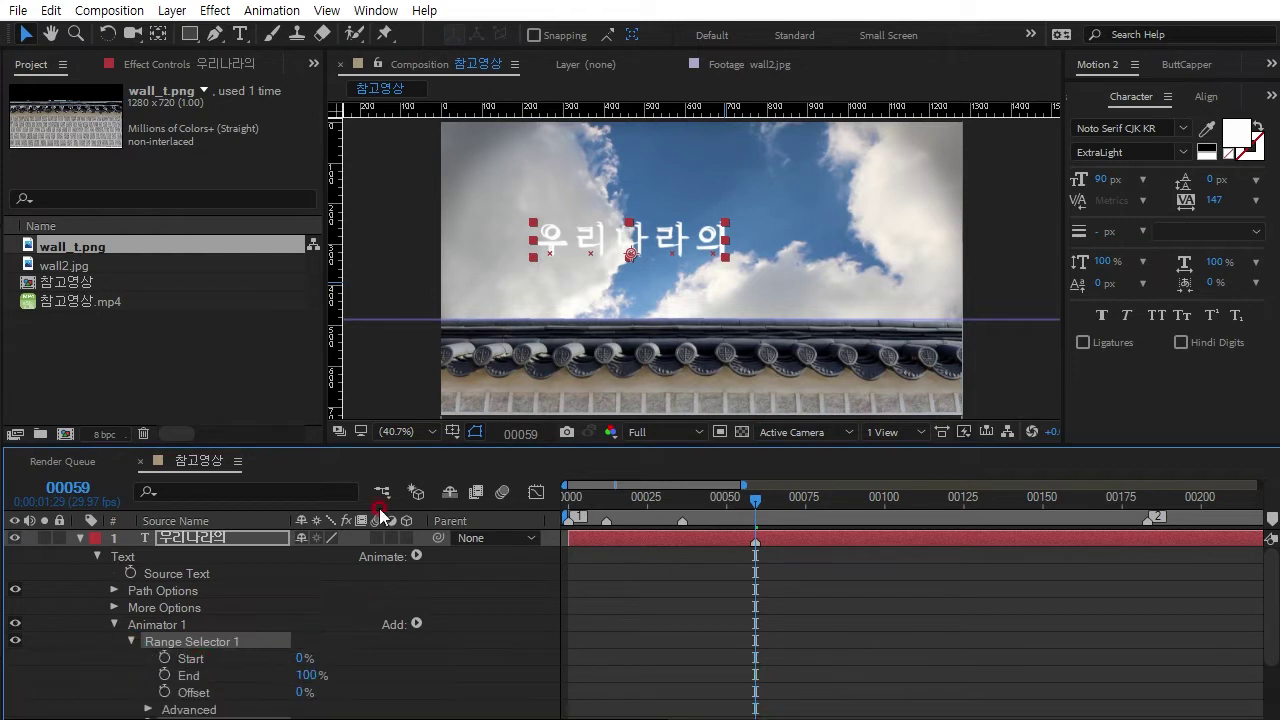
drag(398, 447, 400, 405)
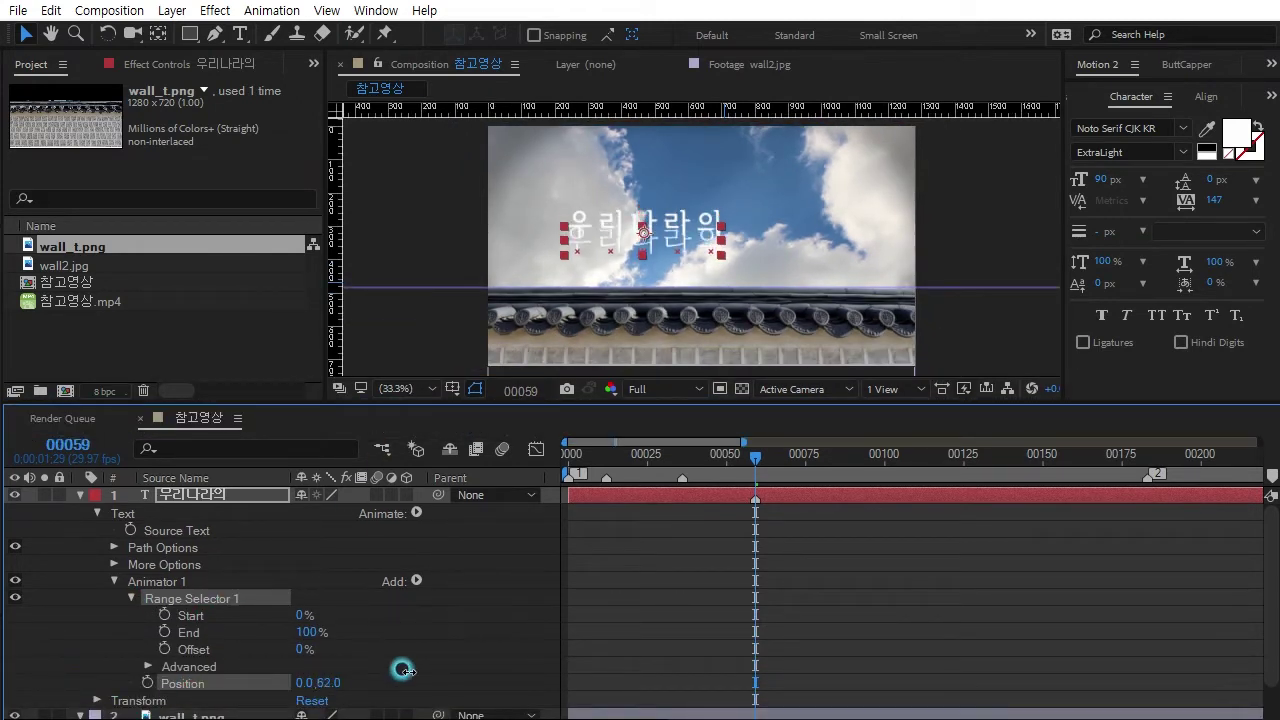
drag(320, 681, 610, 644)
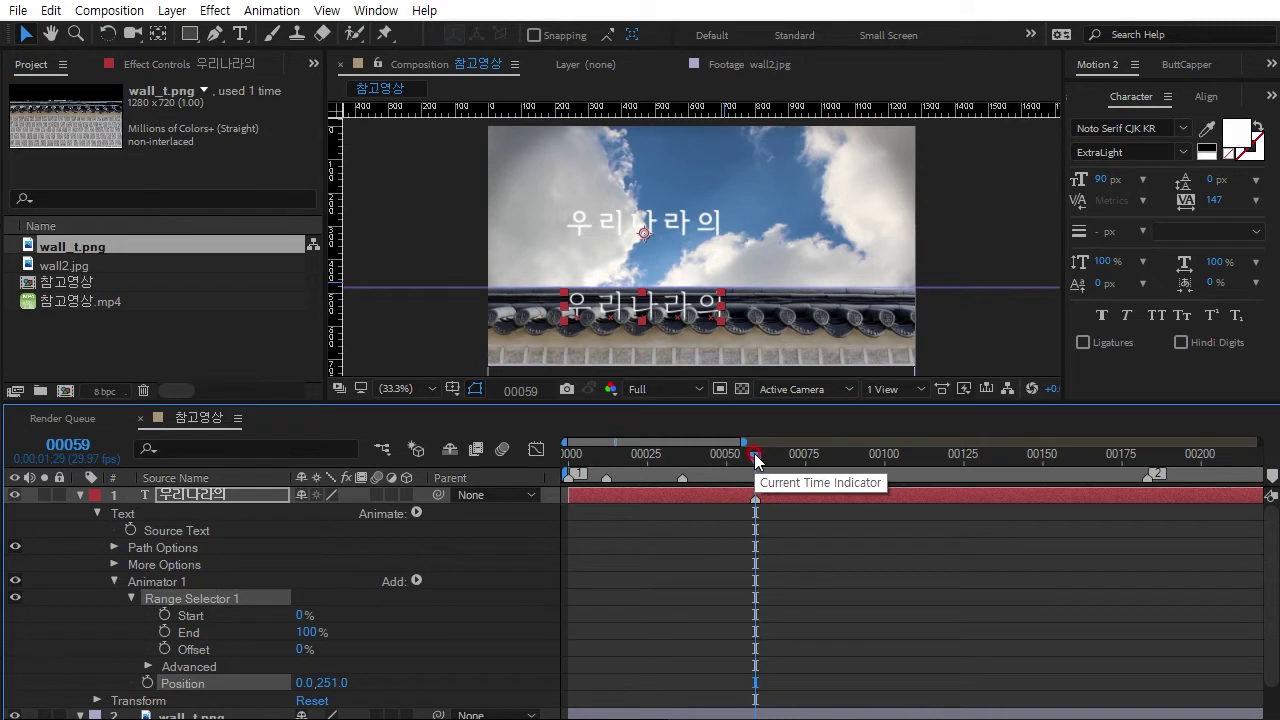
drag(754, 453, 702, 486)
click(196, 650)
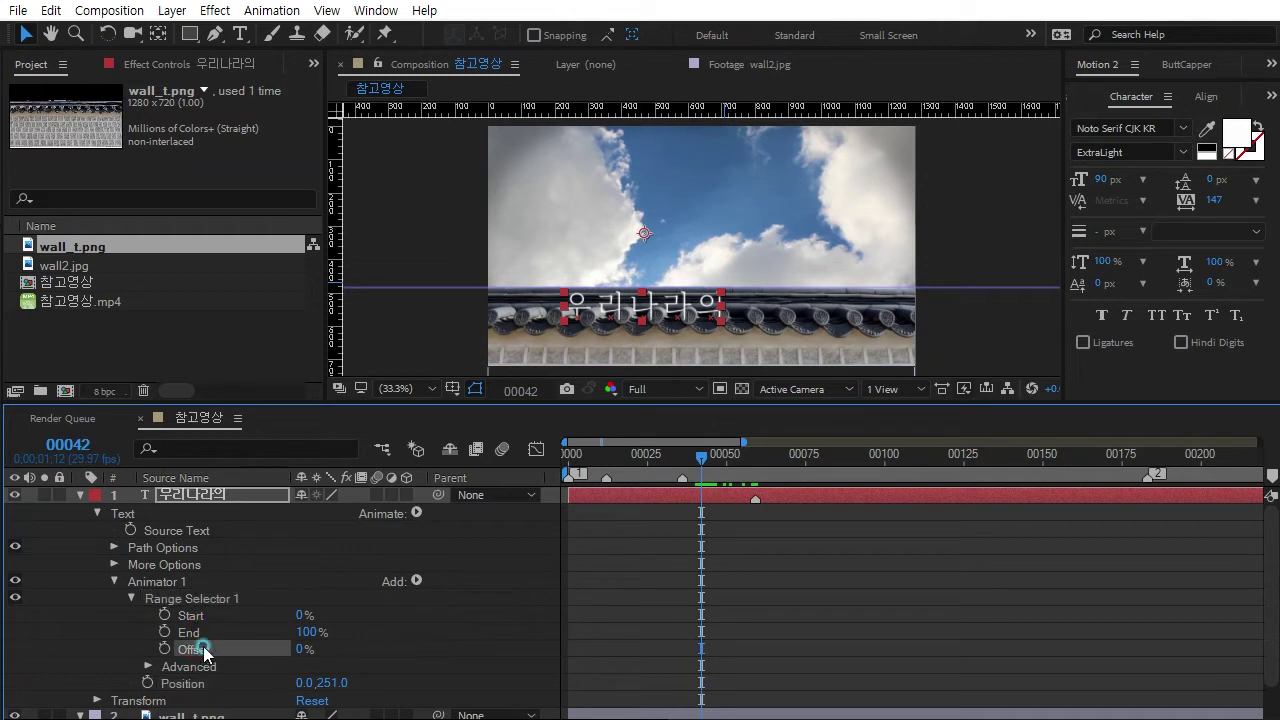
- Keyframe the title's Offset from 0% at frame 42 to 100% at frame 59
click(166, 651)
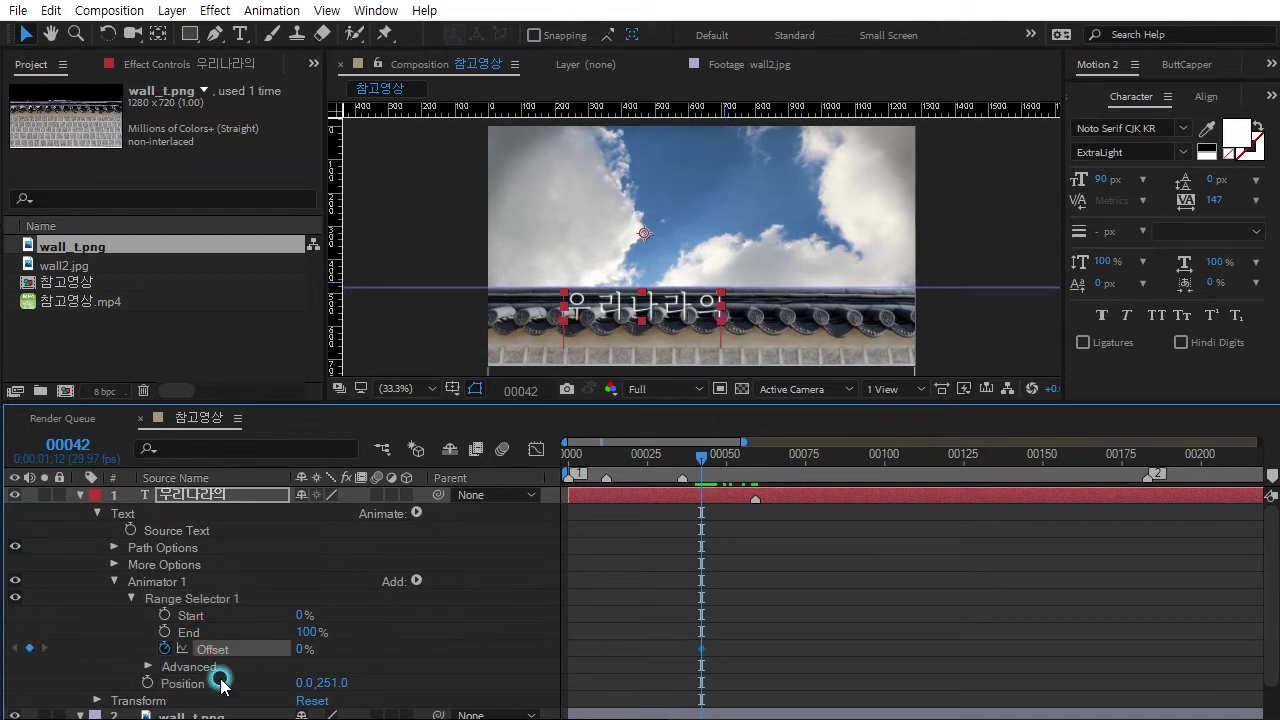
drag(701, 460, 755, 486)
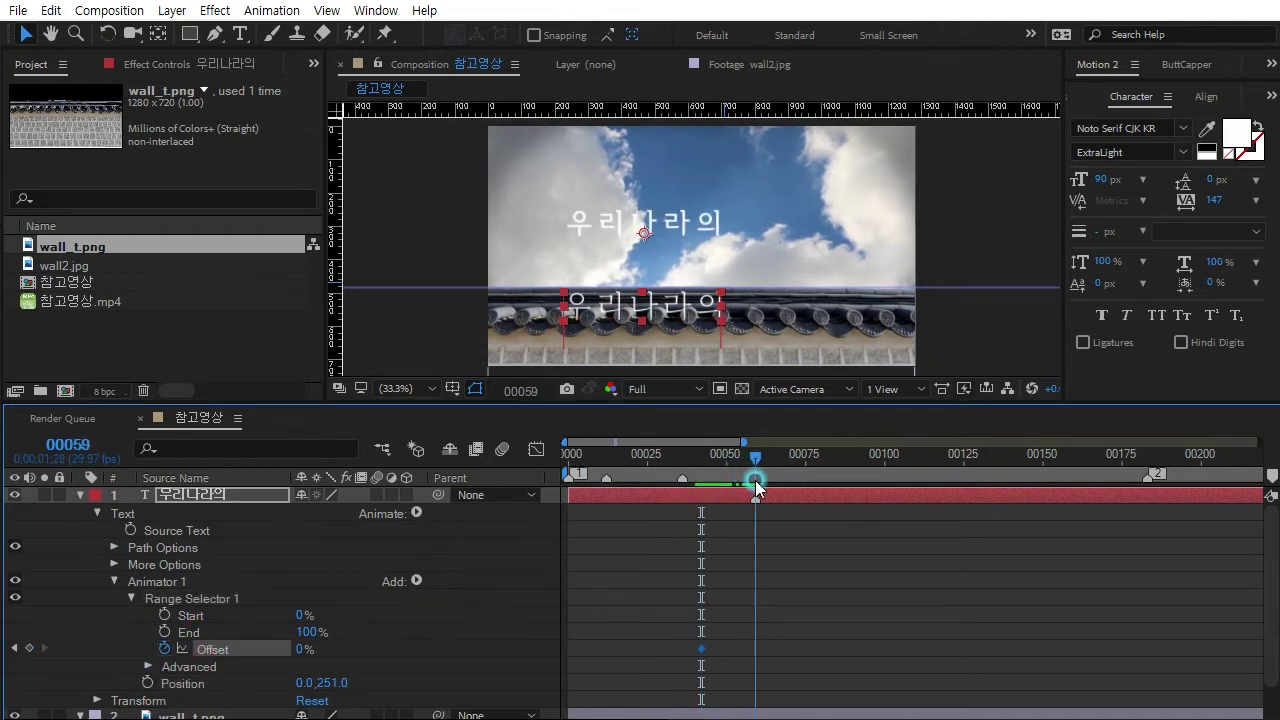
drag(300, 652, 385, 645)
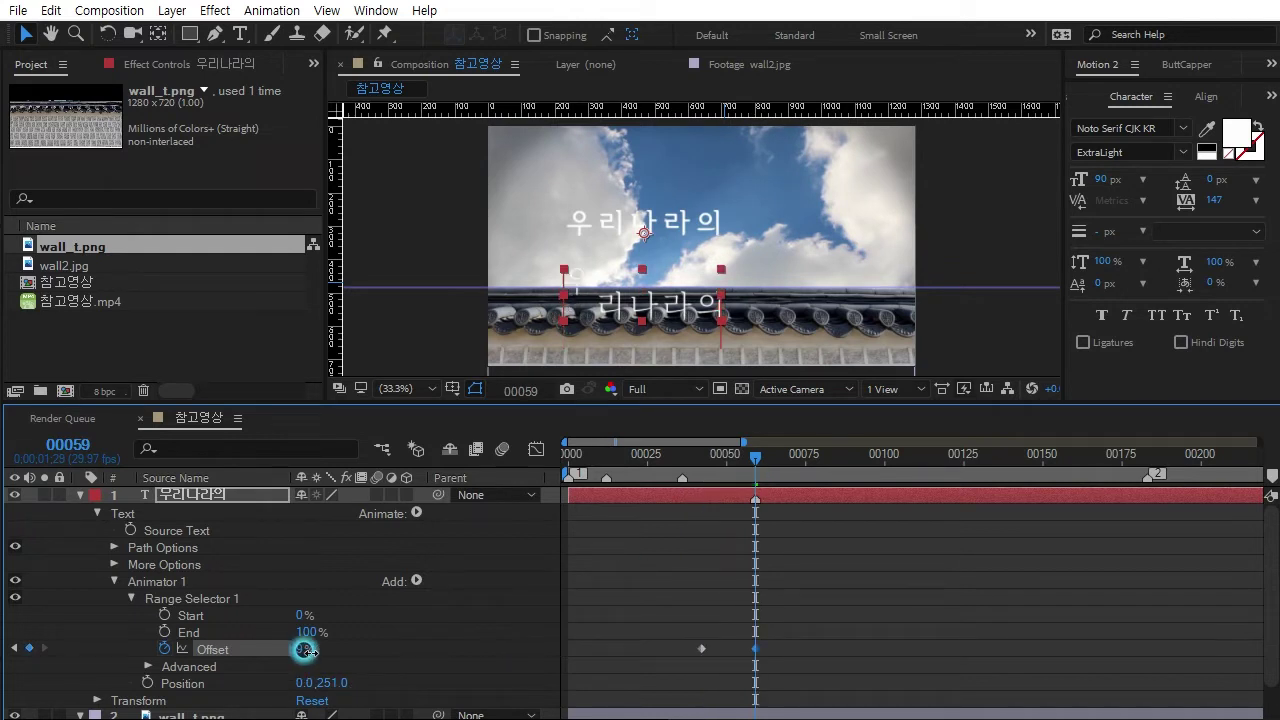
drag(385, 645, 431, 638)
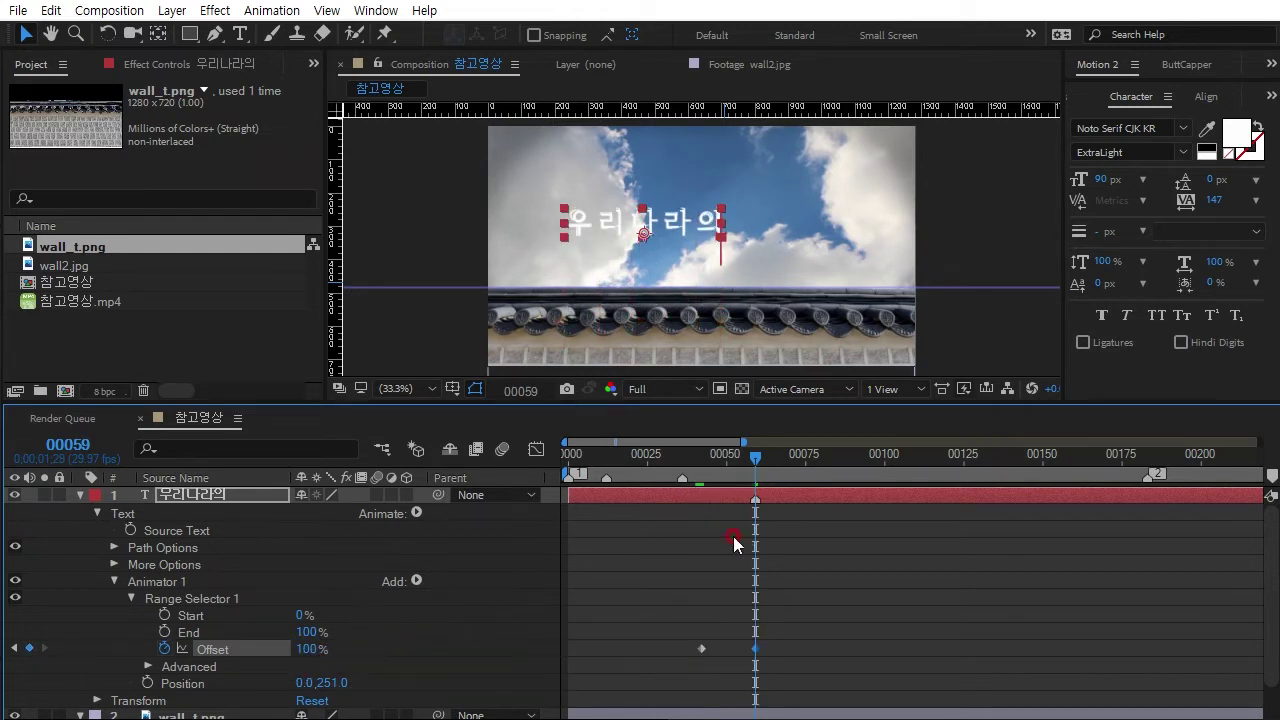
- Solo the title layer, preview the Offset animation, and return to frame 59
click(44, 496)
drag(759, 461, 696, 475)
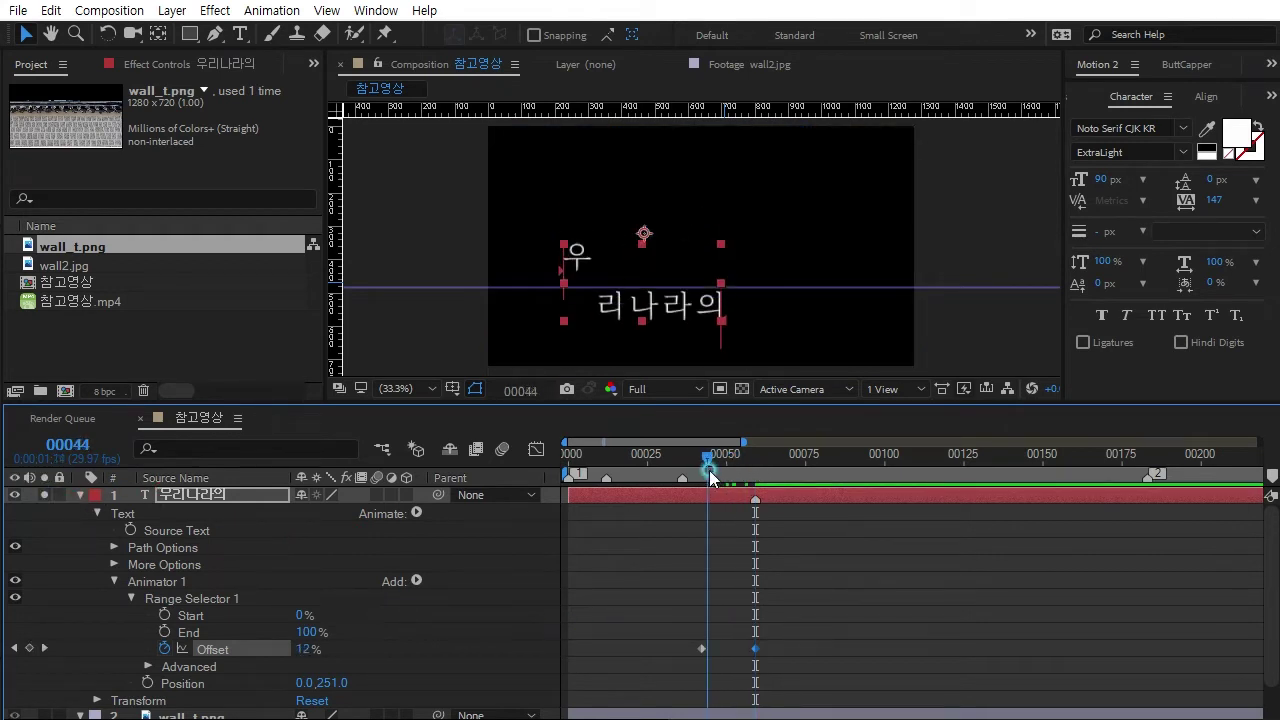
click(797, 557)
key(space)
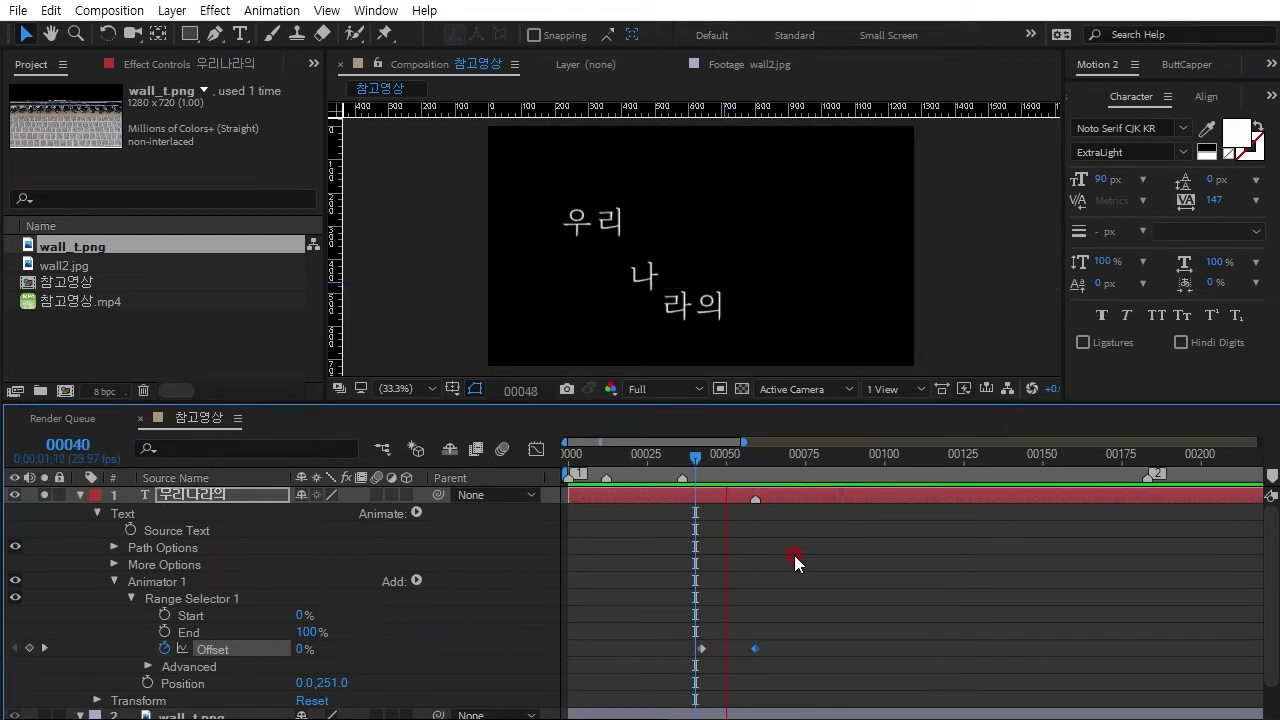
click(803, 539)
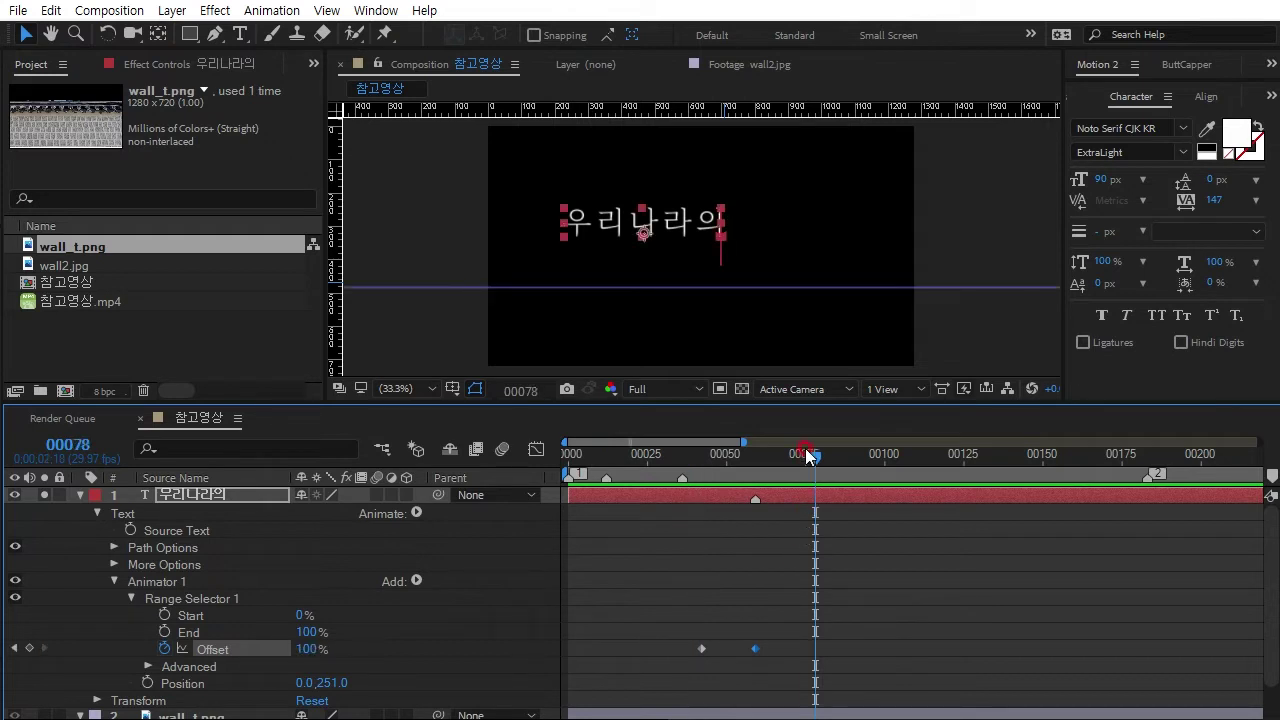
drag(810, 460, 756, 460)
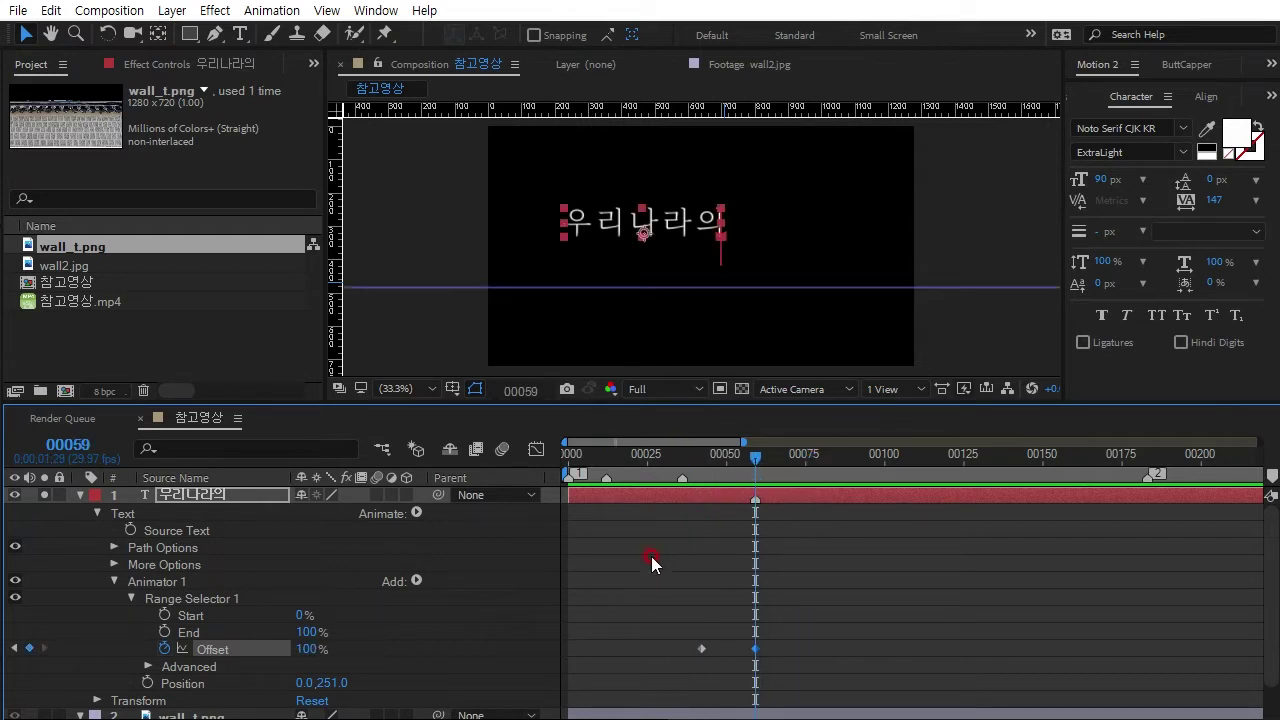
click(166, 583)
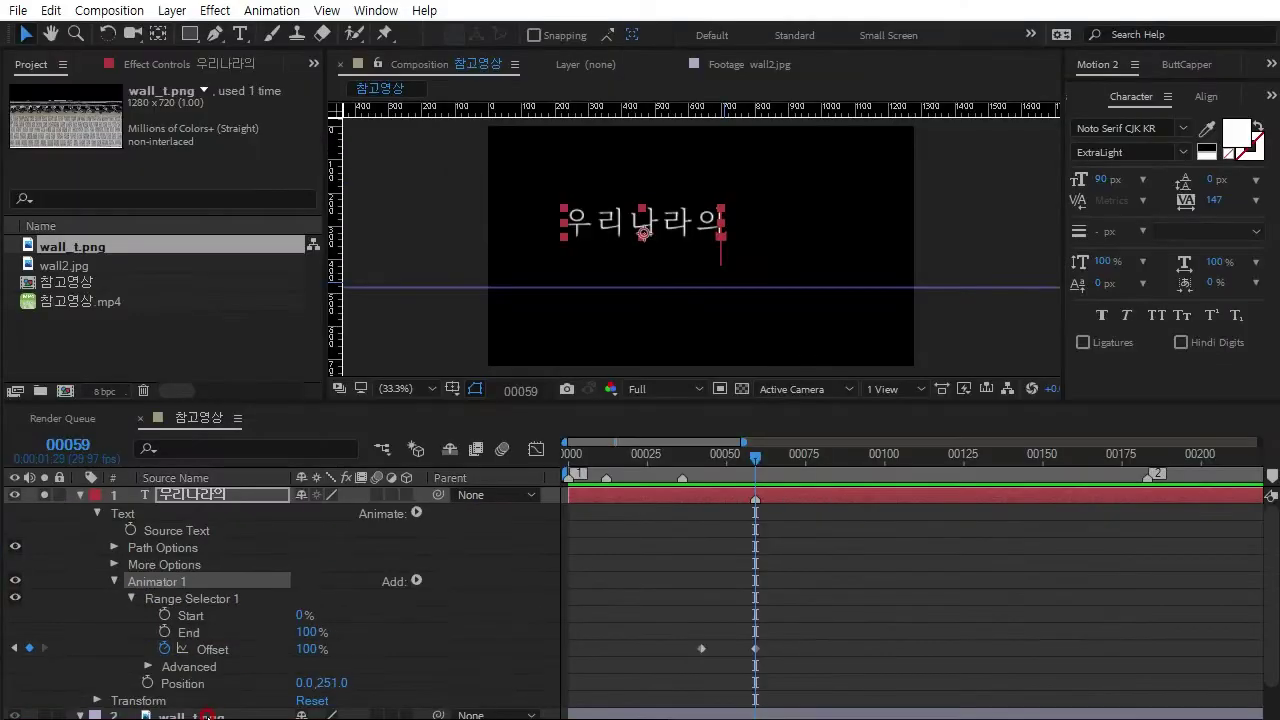
- Add a Scale property to the title's Animator 1
click(417, 581)
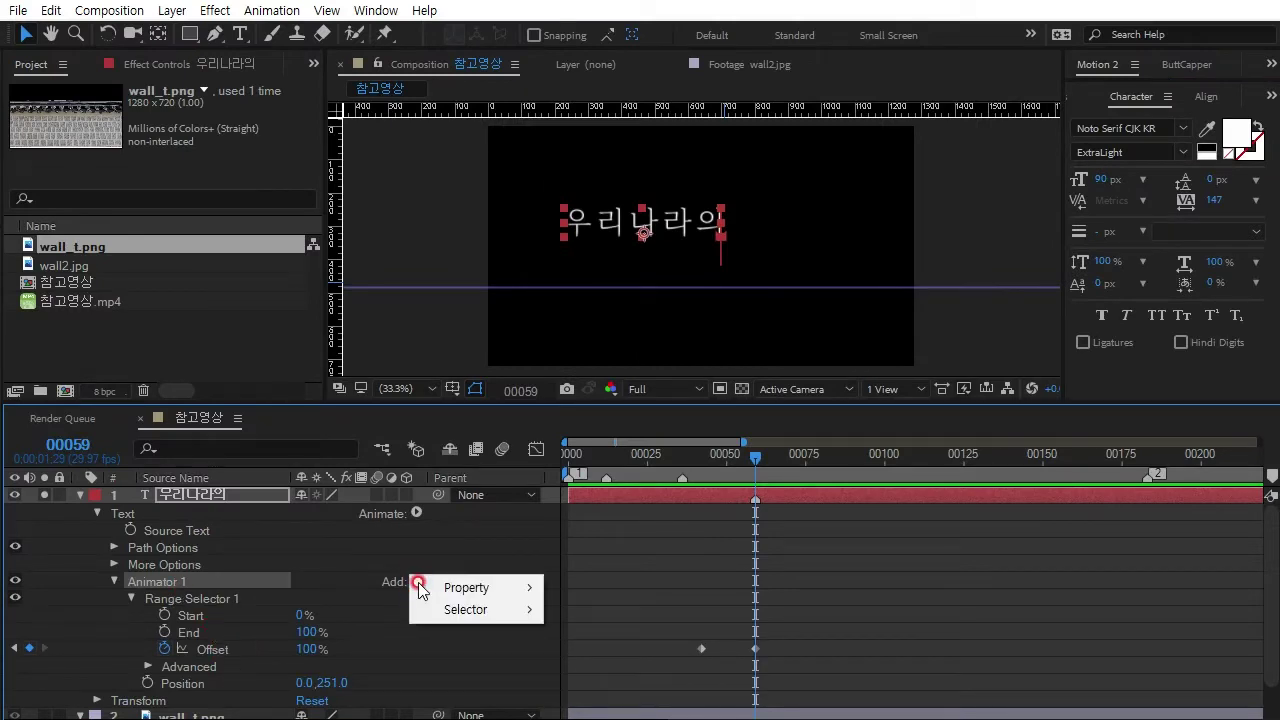
mouse_move(472, 590)
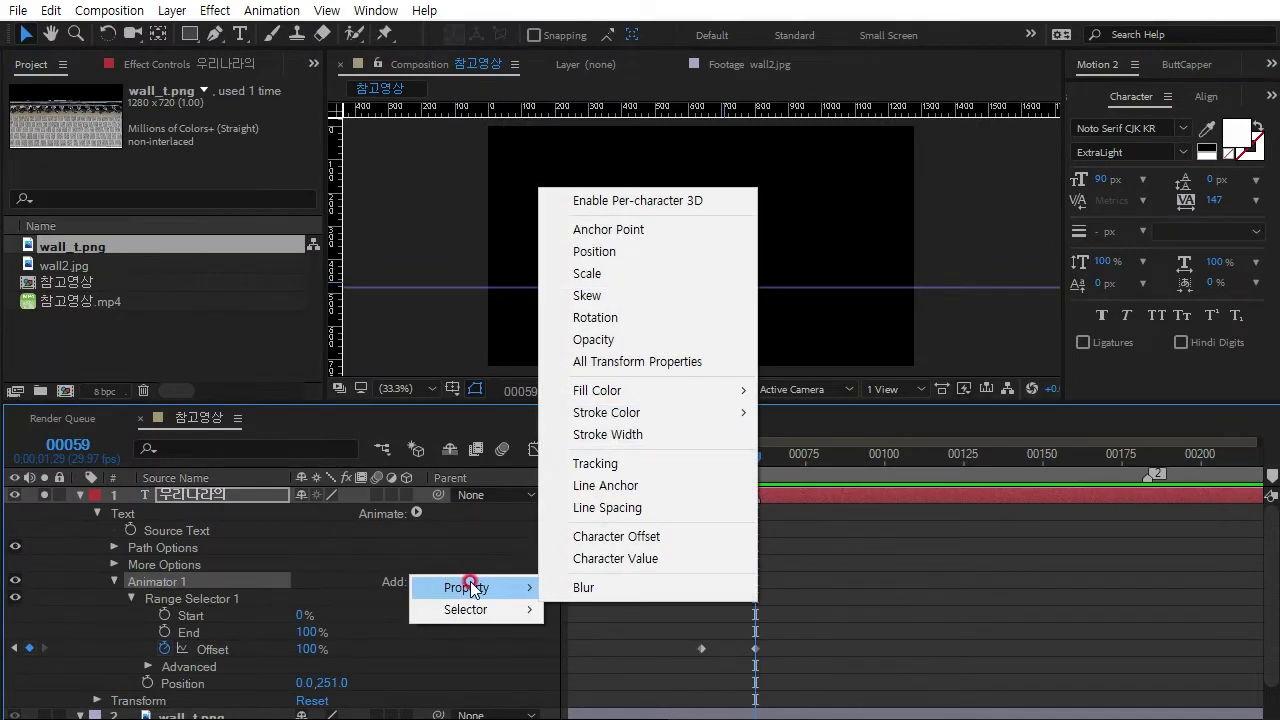
click(619, 283)
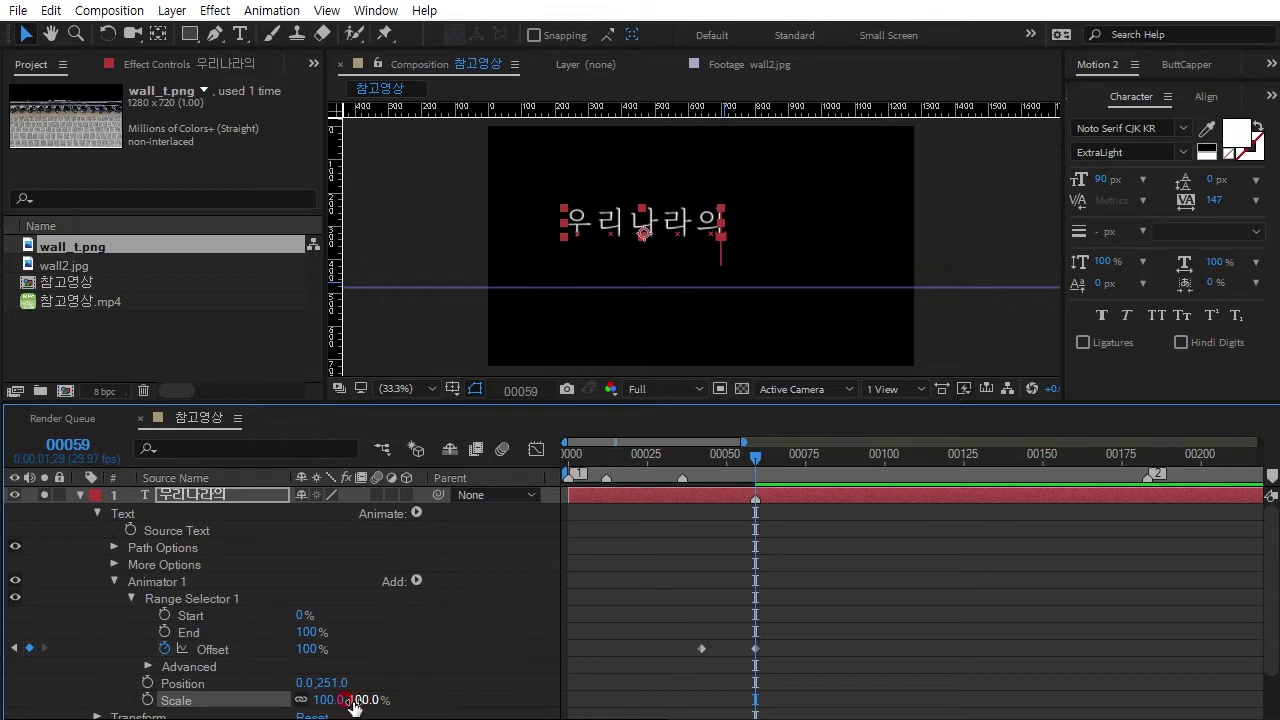
click(639, 469)
- Show all layers again and set Animator 1's Scale to 50% at frame 42
click(50, 495)
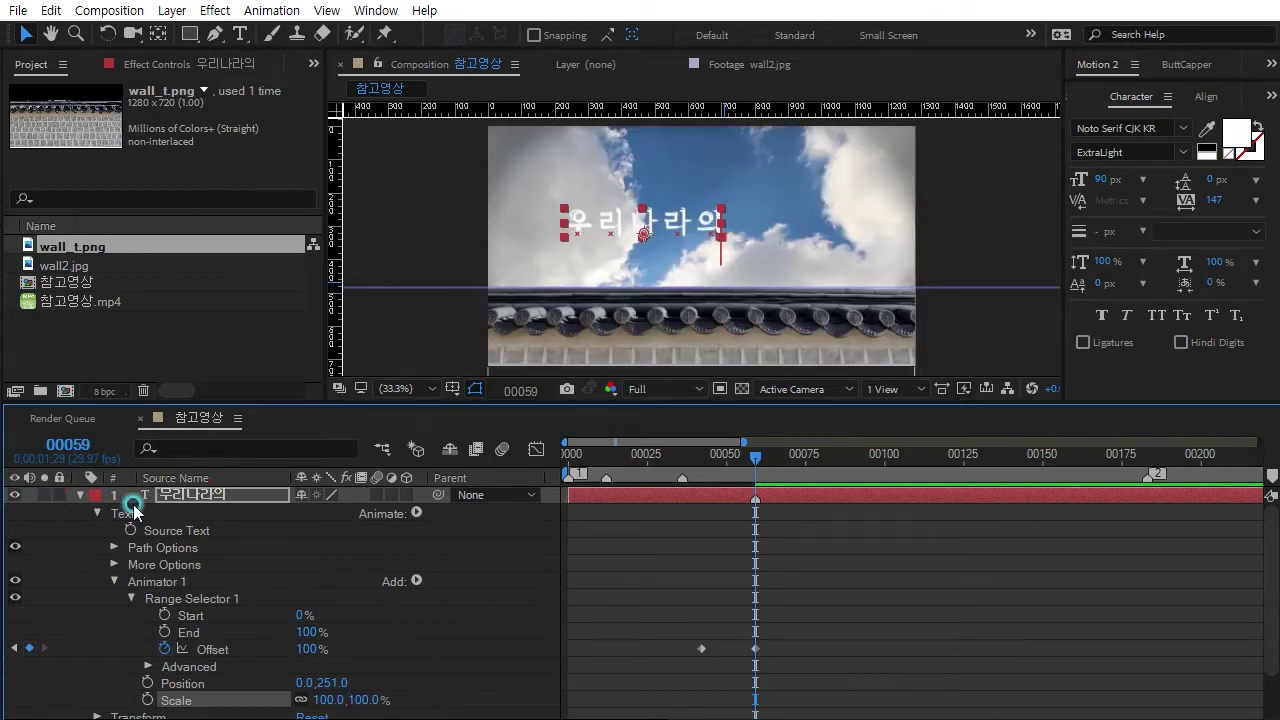
drag(755, 458, 701, 484)
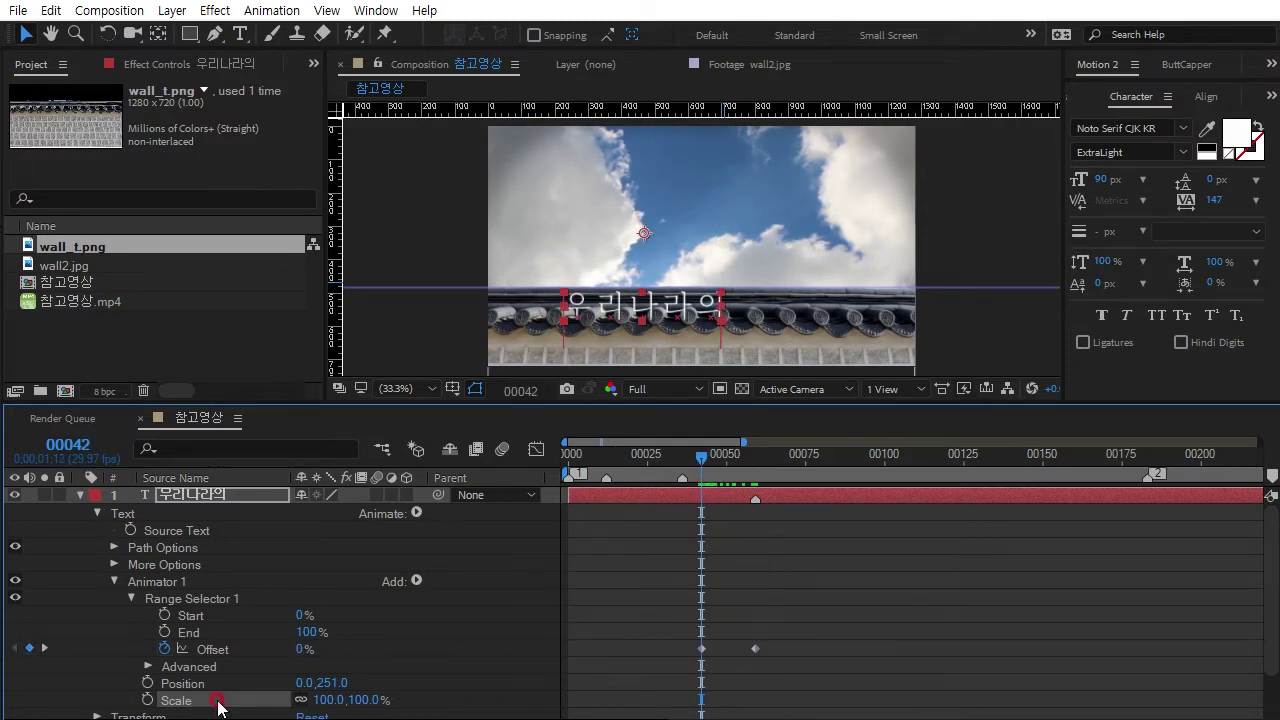
click(365, 700)
text(0)
key(Return)
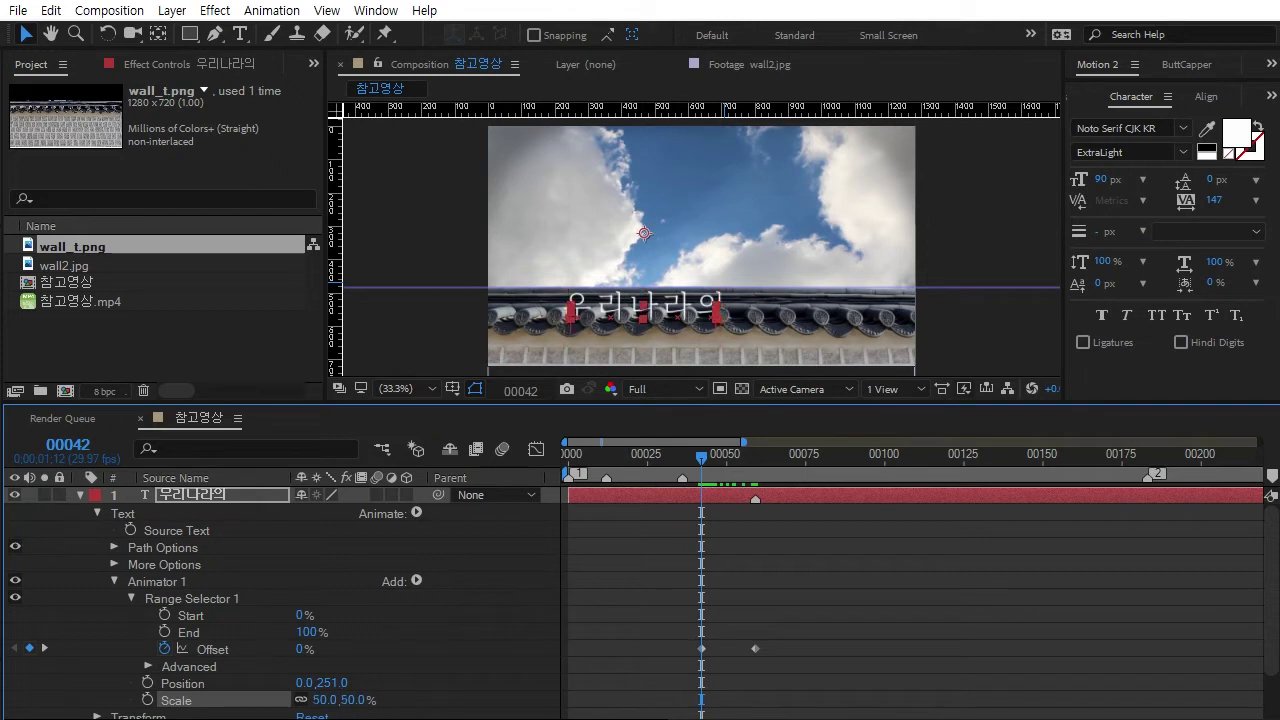
drag(698, 457, 757, 458)
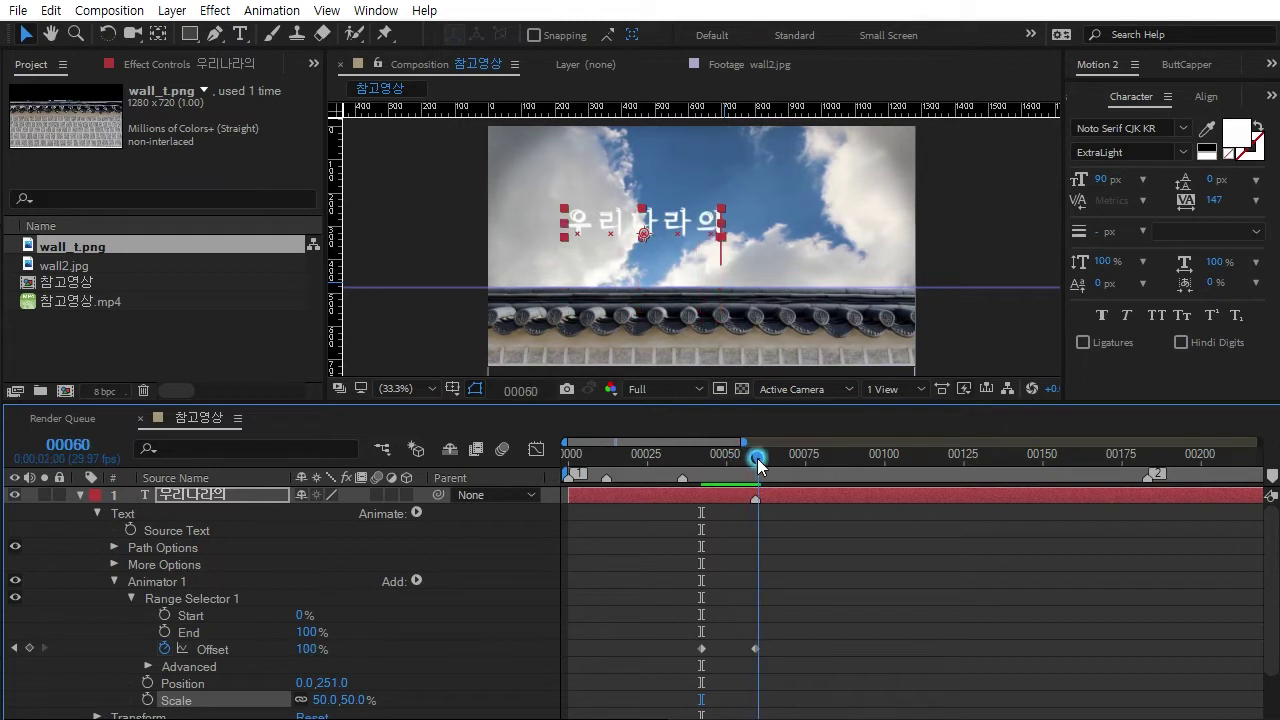
- Collapse the title layer's properties, solo it, and preview its animation from frame 36
drag(809, 615, 757, 658)
click(805, 630)
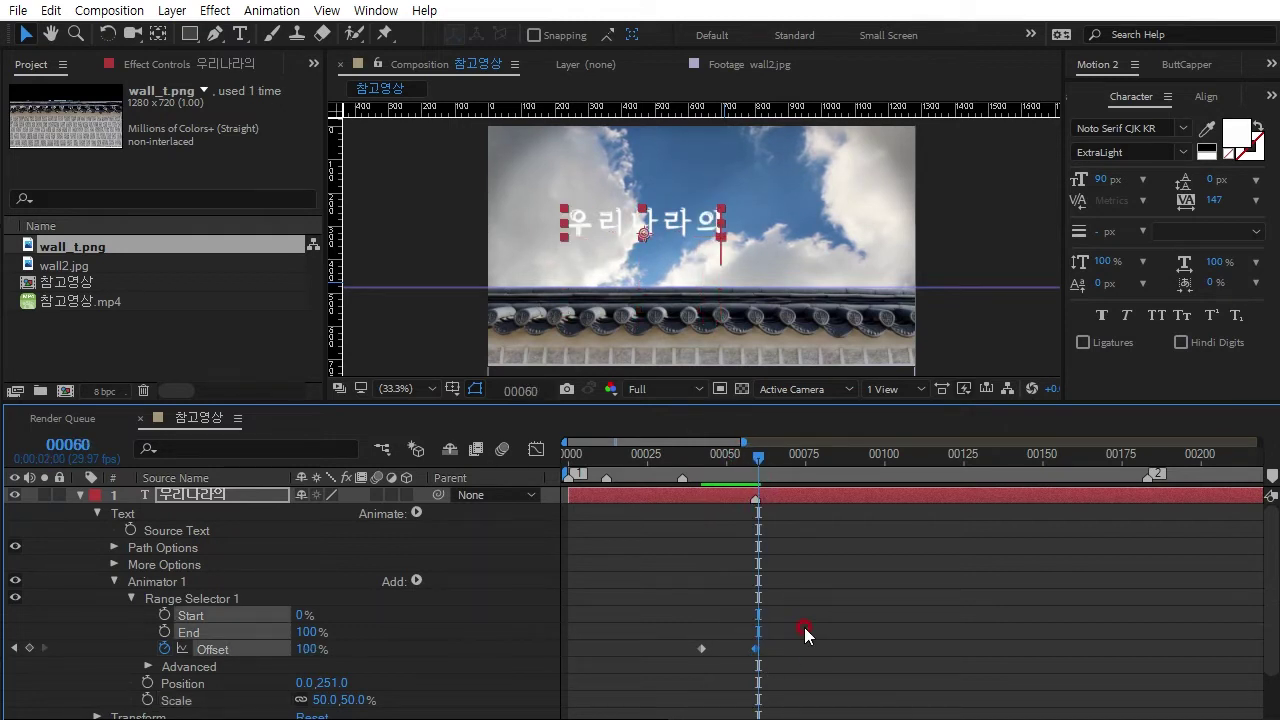
click(79, 494)
click(44, 494)
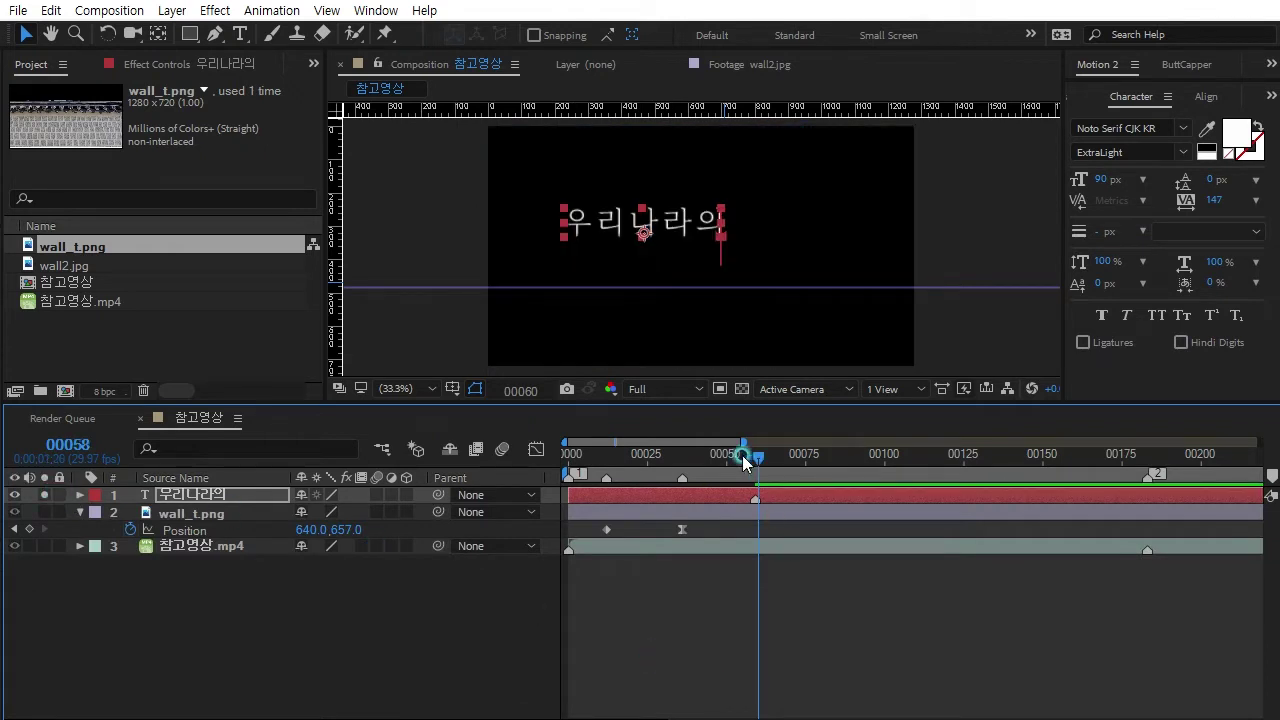
drag(743, 458, 682, 458)
click(768, 648)
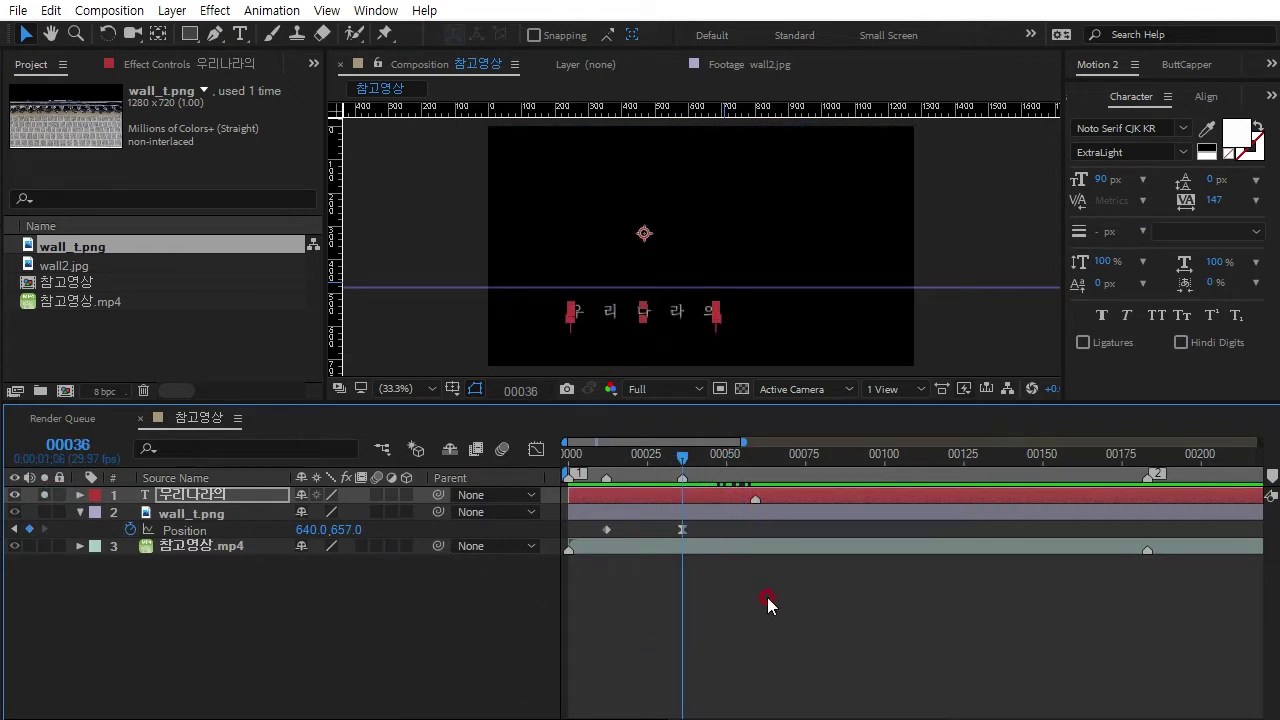
key(space)
key(space)
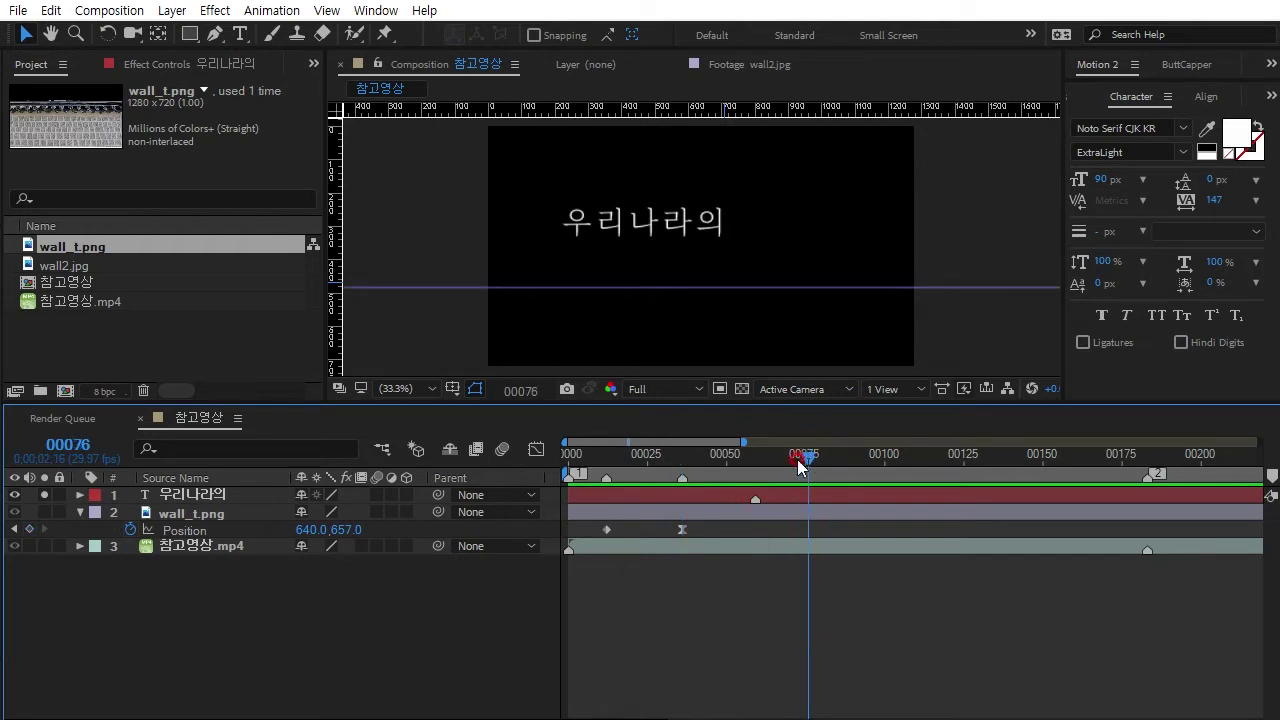
- Unsolo the title, remove the horizontal guide, and enlarge the composition viewer
click(44, 494)
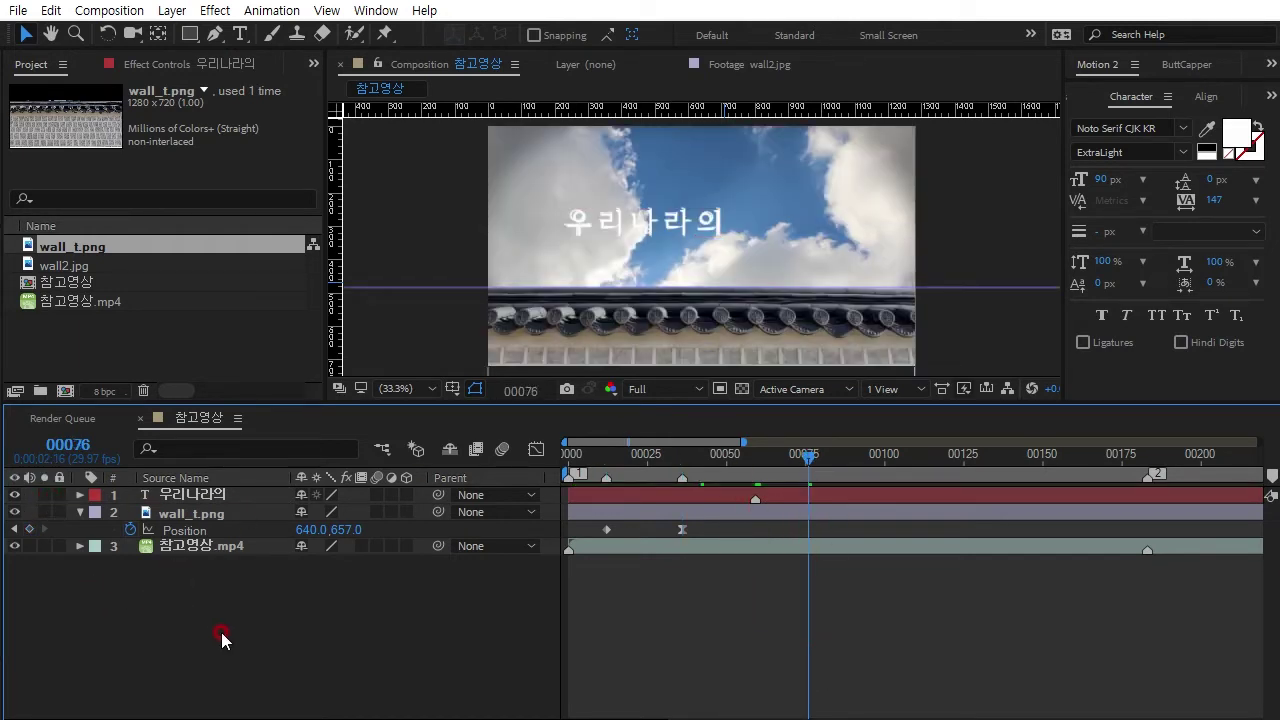
drag(446, 280, 477, 63)
click(572, 392)
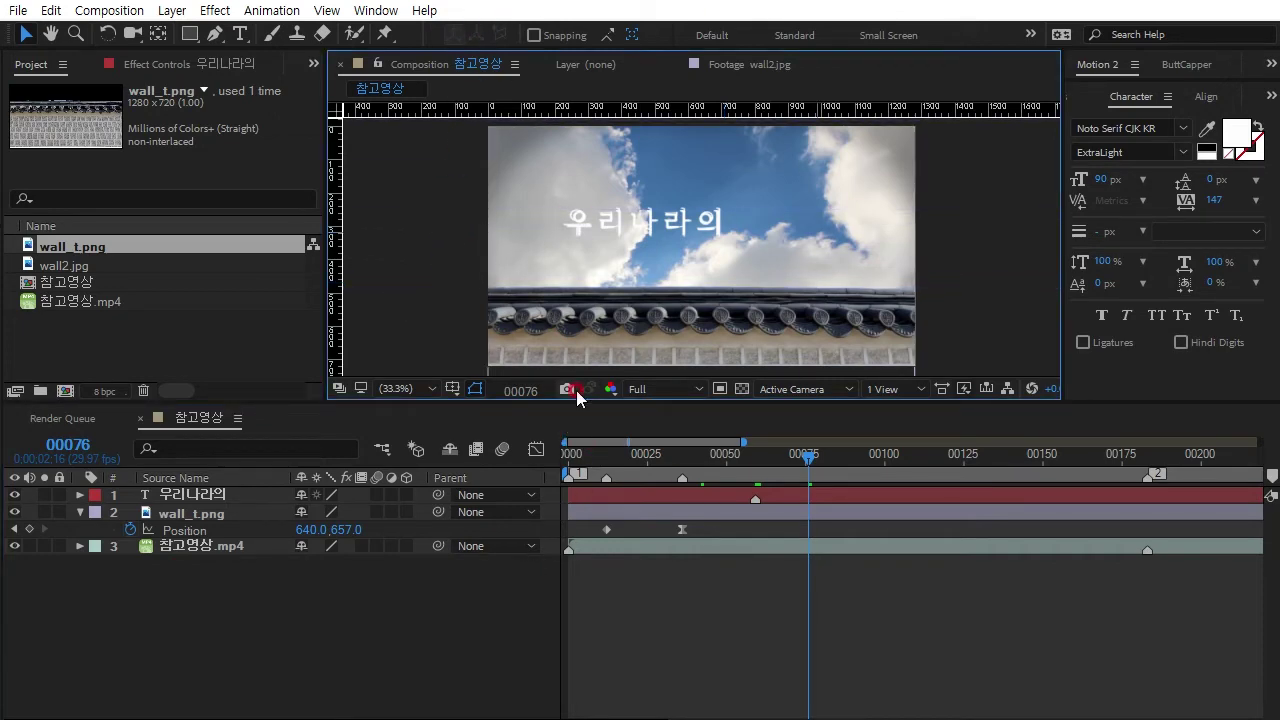
drag(572, 398, 570, 490)
- Return to frame 0 and select the 우리나라의 text layer
drag(808, 545, 688, 578)
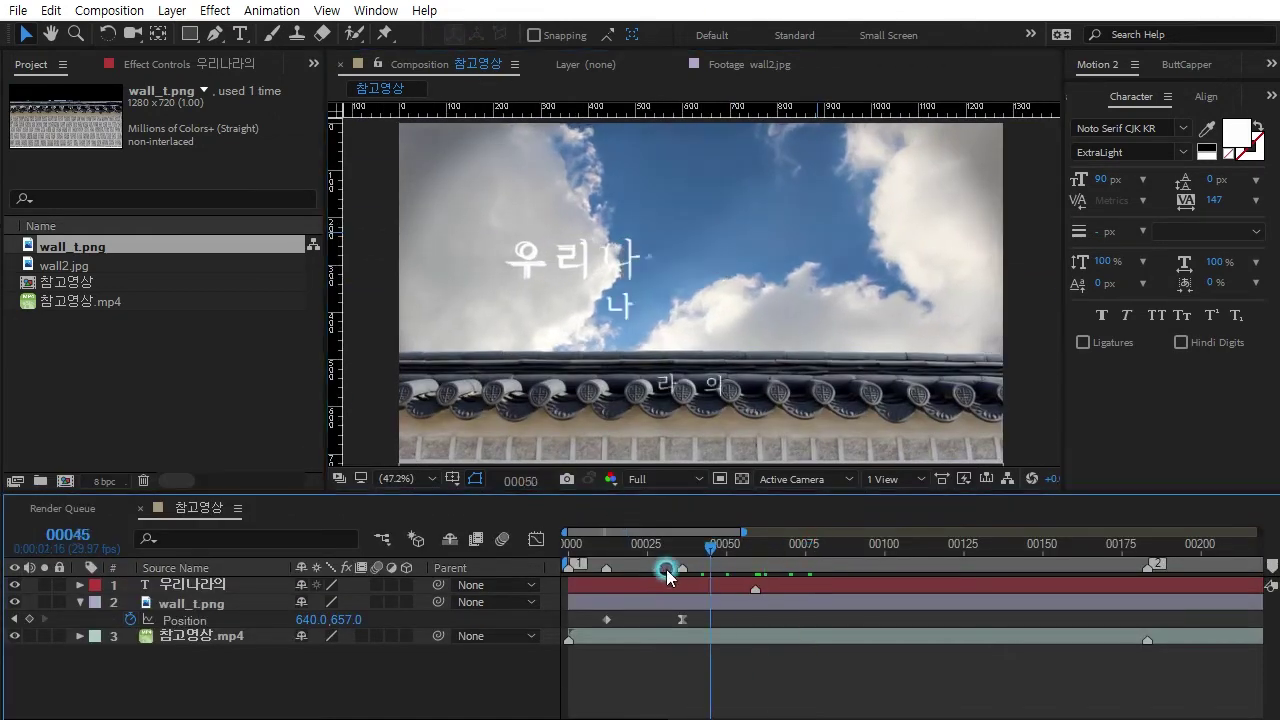
drag(688, 578, 535, 597)
click(642, 690)
click(600, 377)
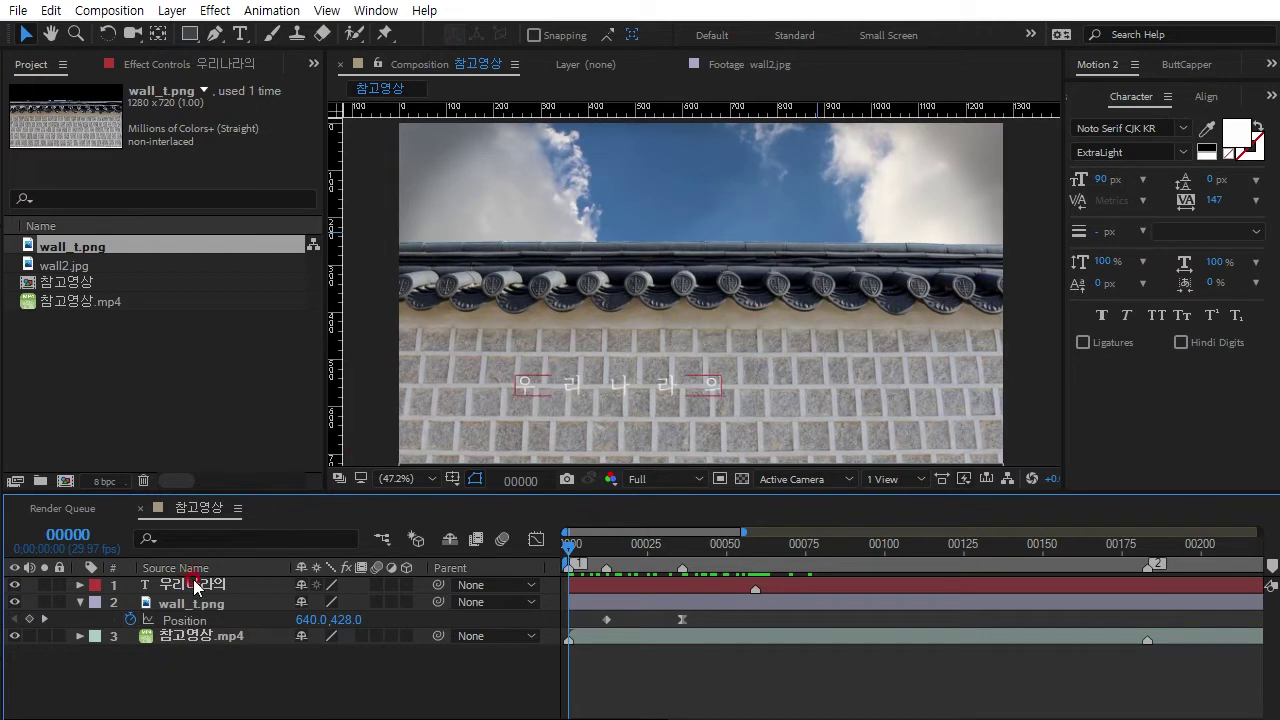
- Move the title layer below wall_t.png and hide 참고영상.mp4
drag(188, 585, 188, 630)
click(380, 668)
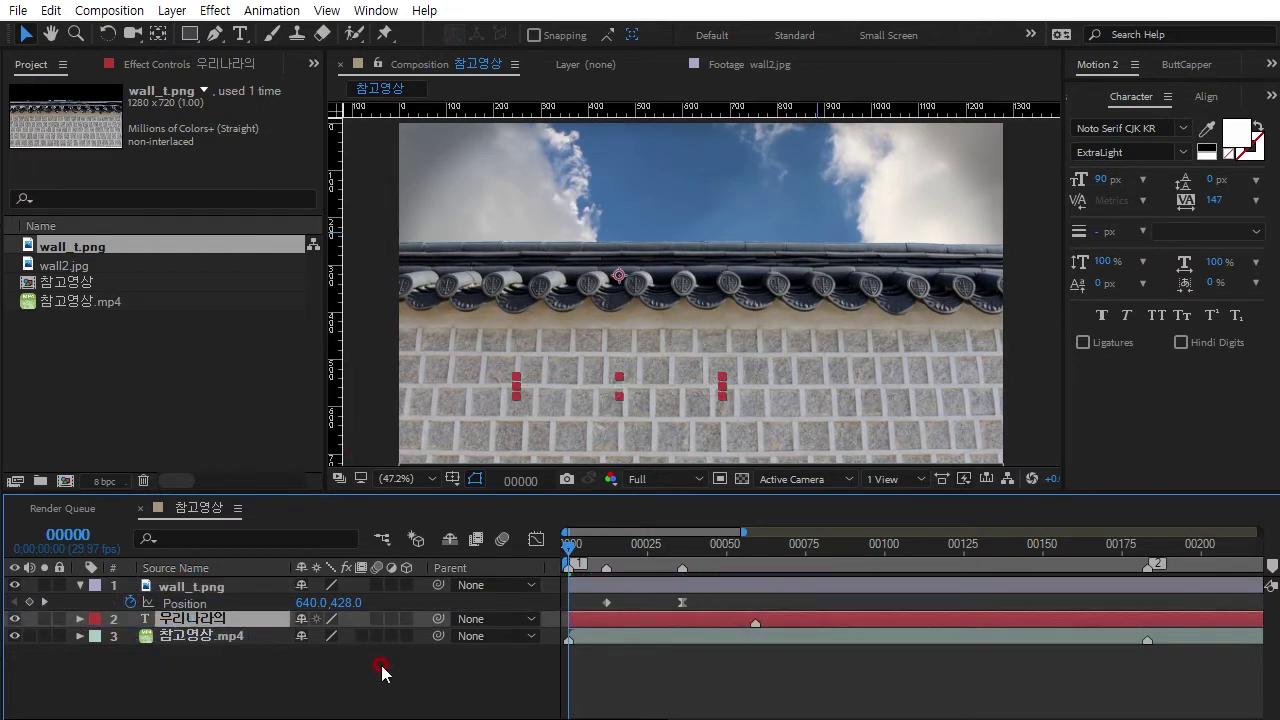
click(14, 636)
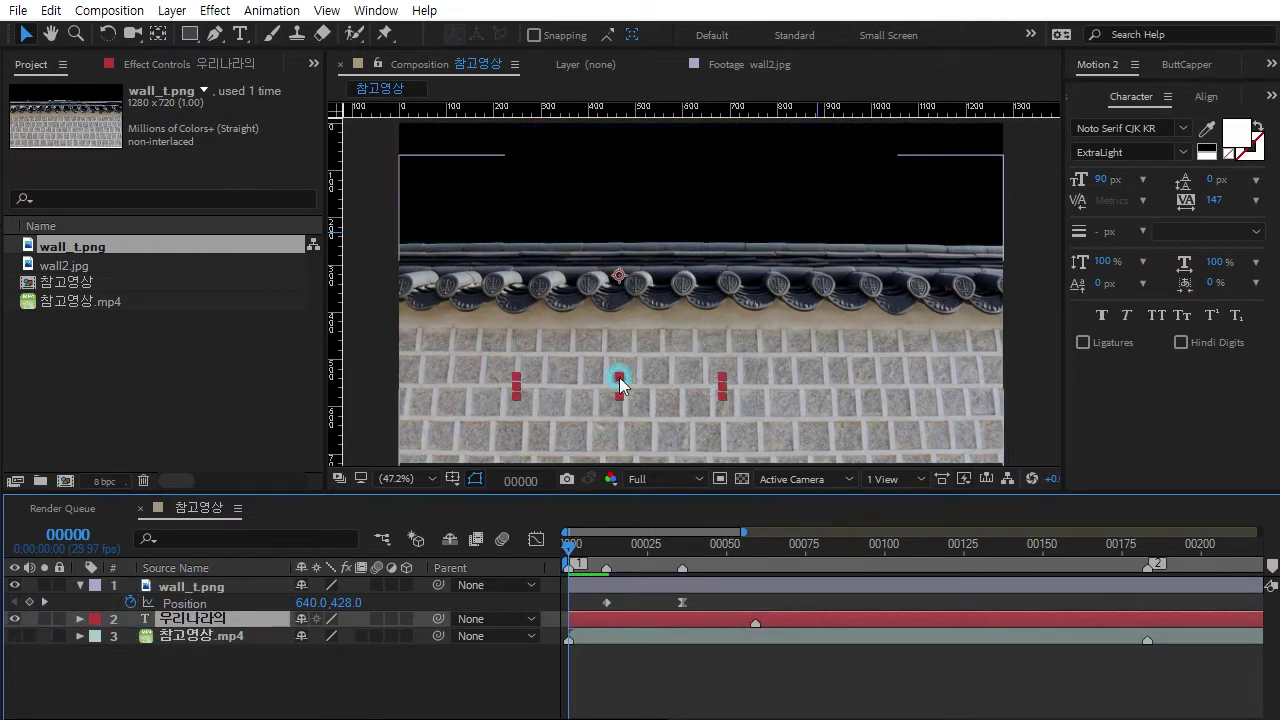
- Turn on the transparency checkerboard and bring up the file import window
click(637, 499)
click(742, 480)
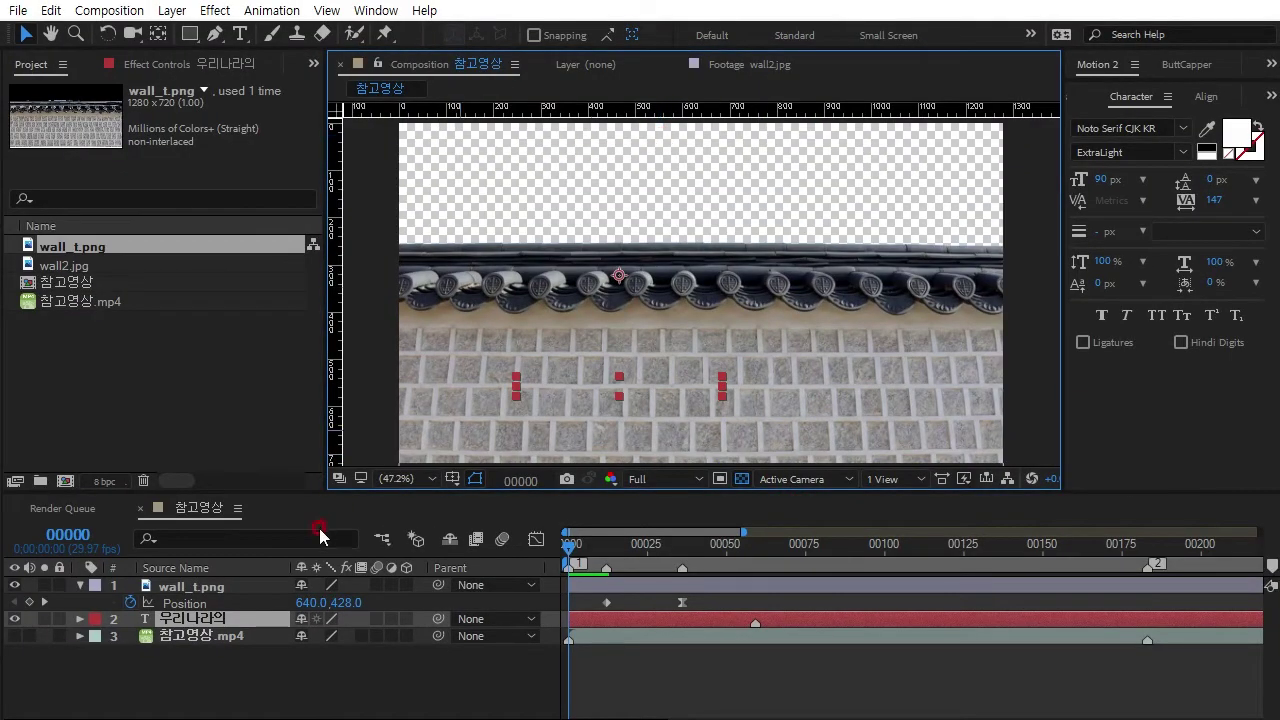
click(216, 379)
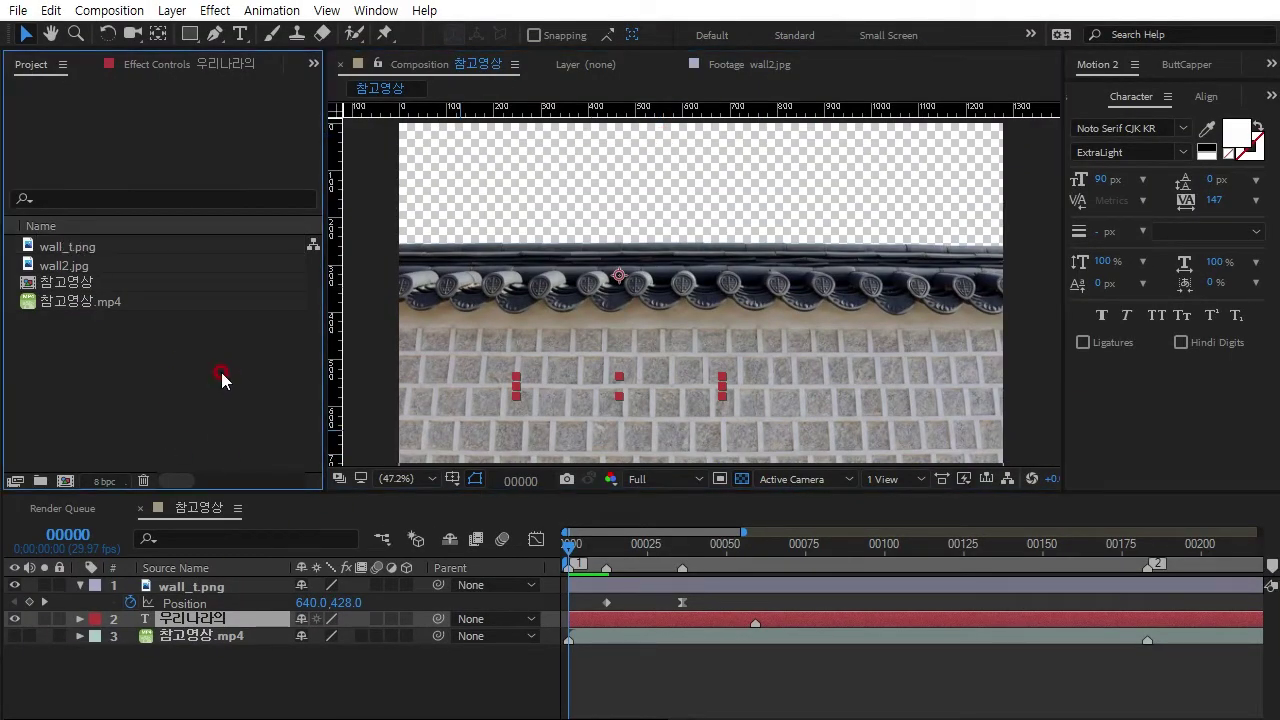
double_click(222, 378)
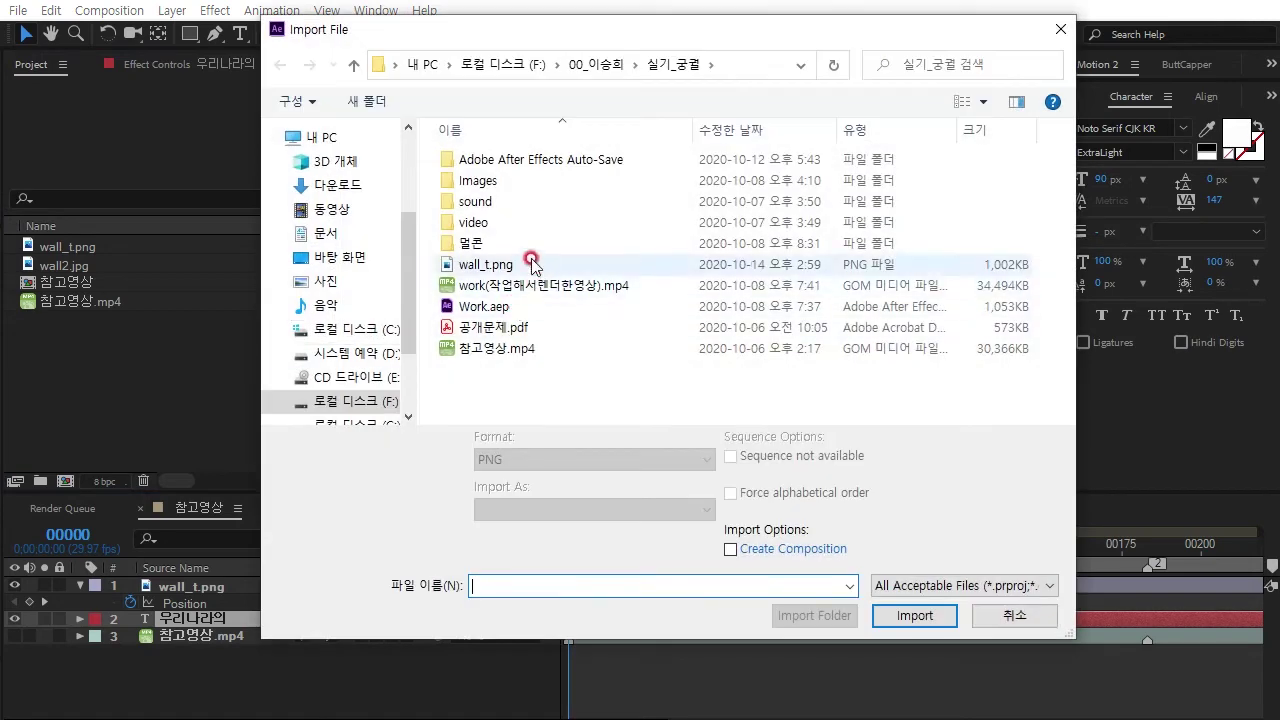
- Import video/sky01.mp4 and place it as layer 2 beneath wall_t.png
double_click(490, 218)
double_click(470, 195)
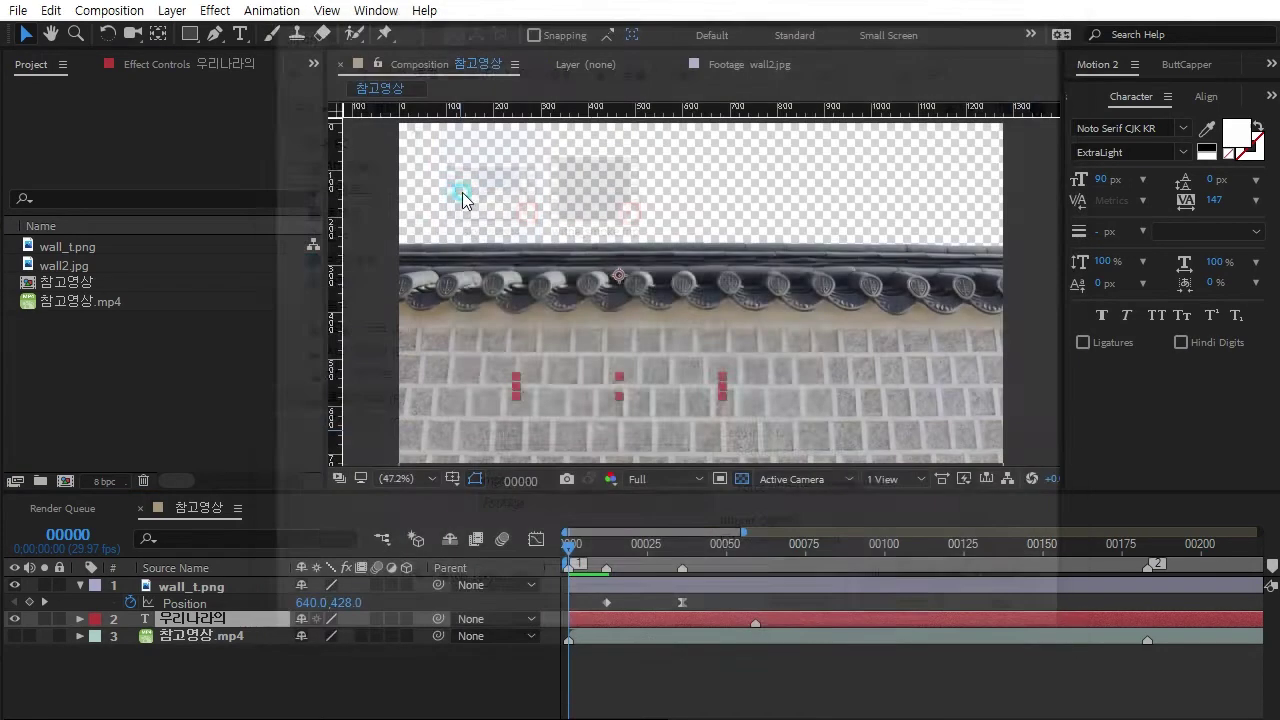
drag(102, 250, 212, 622)
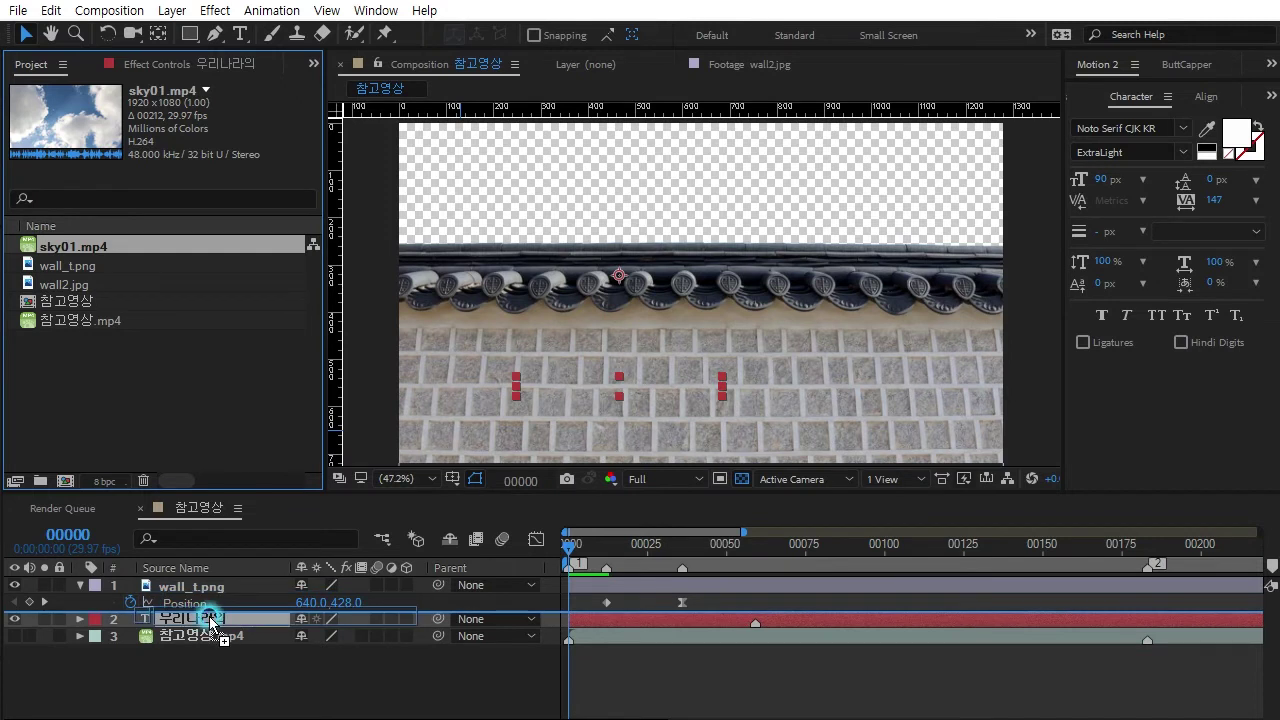
drag(212, 622, 212, 622)
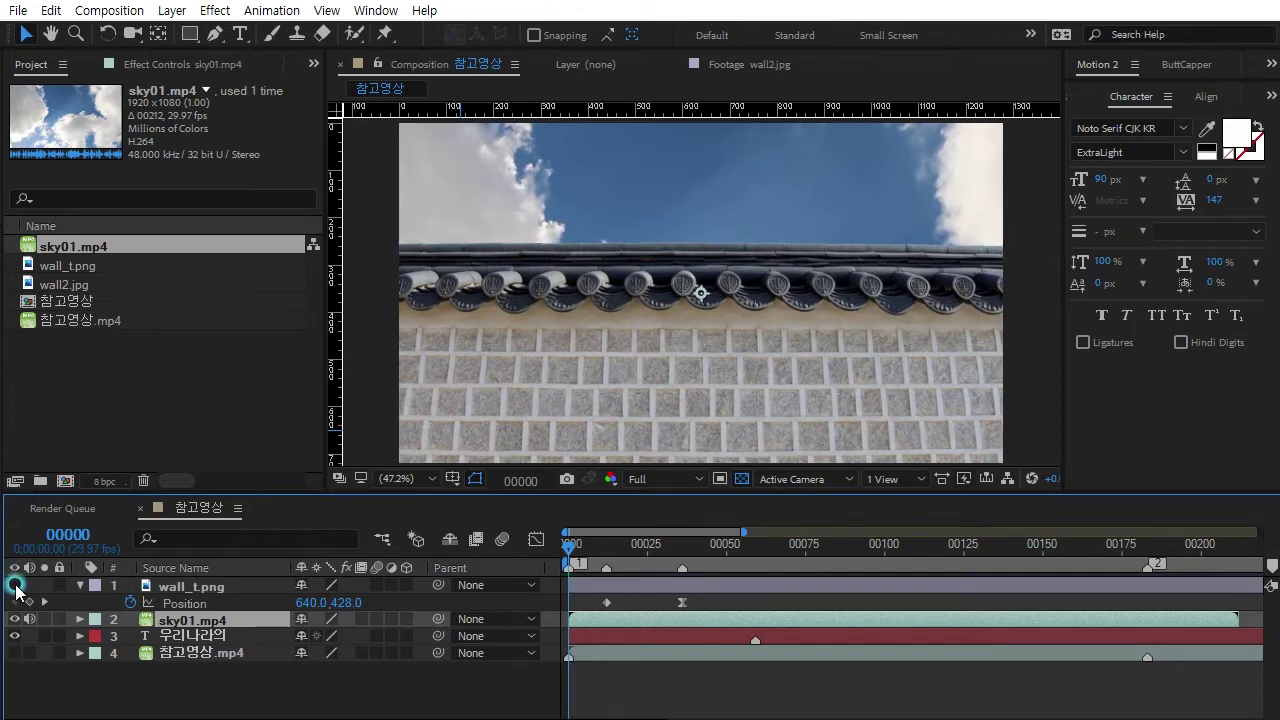
- Compare the wall and sky layers by toggling visibility, leaving wall_t.png hidden
click(15, 587)
click(15, 653)
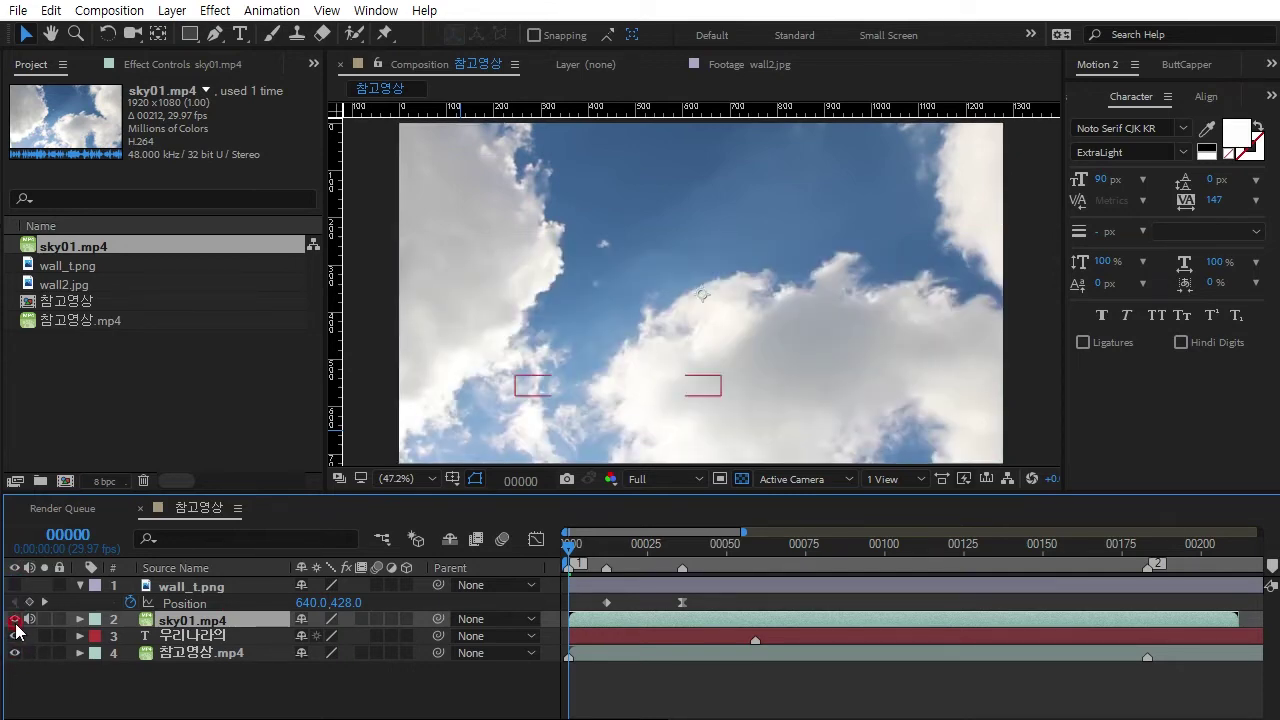
click(15, 619)
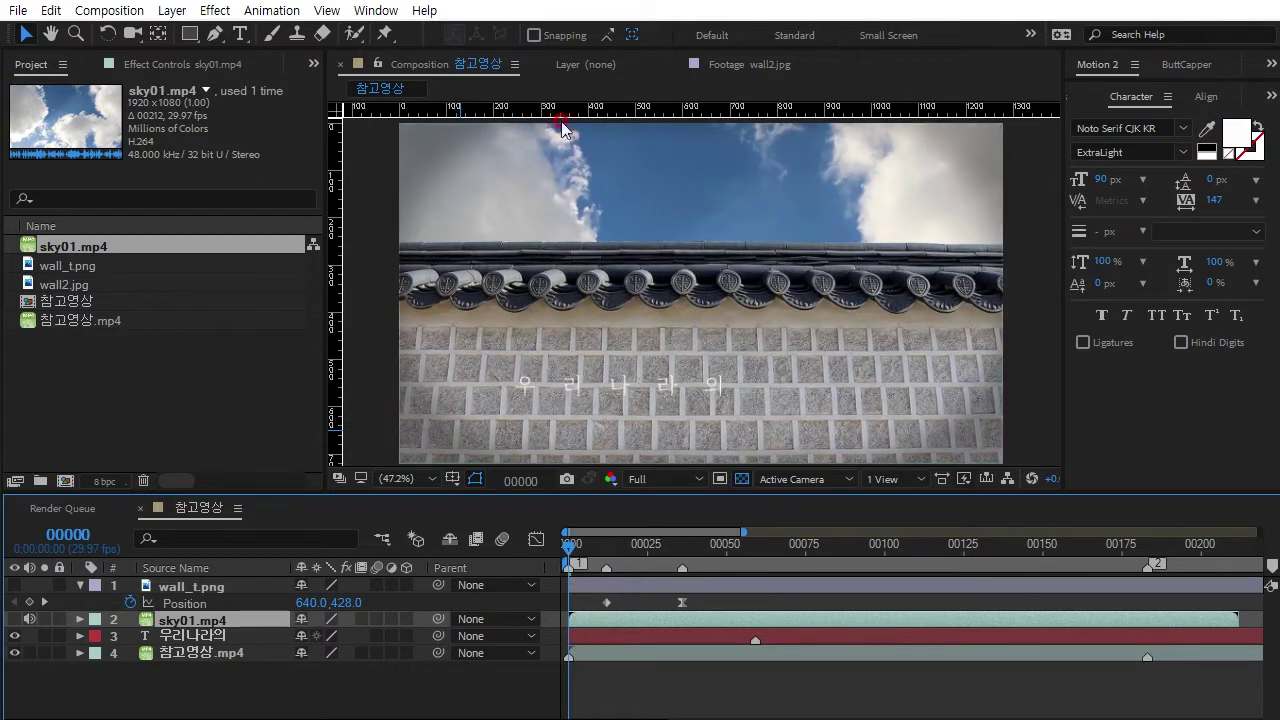
click(15, 586)
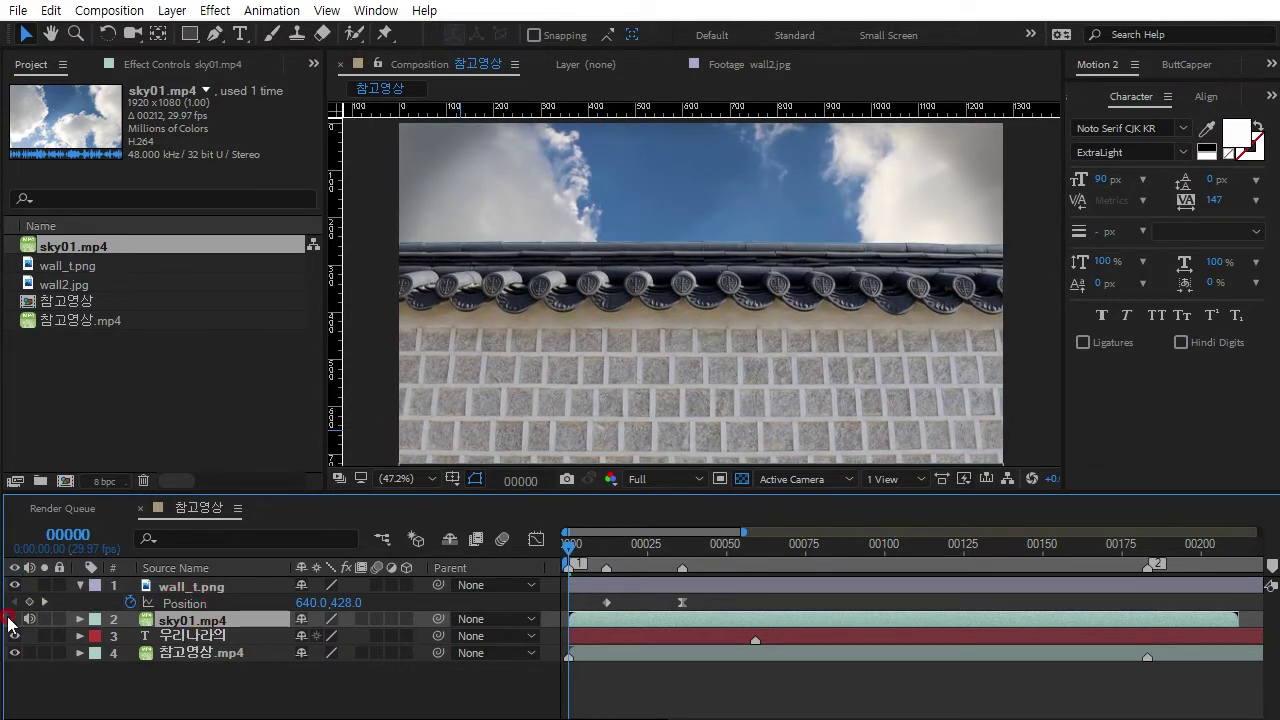
click(15, 586)
click(13, 619)
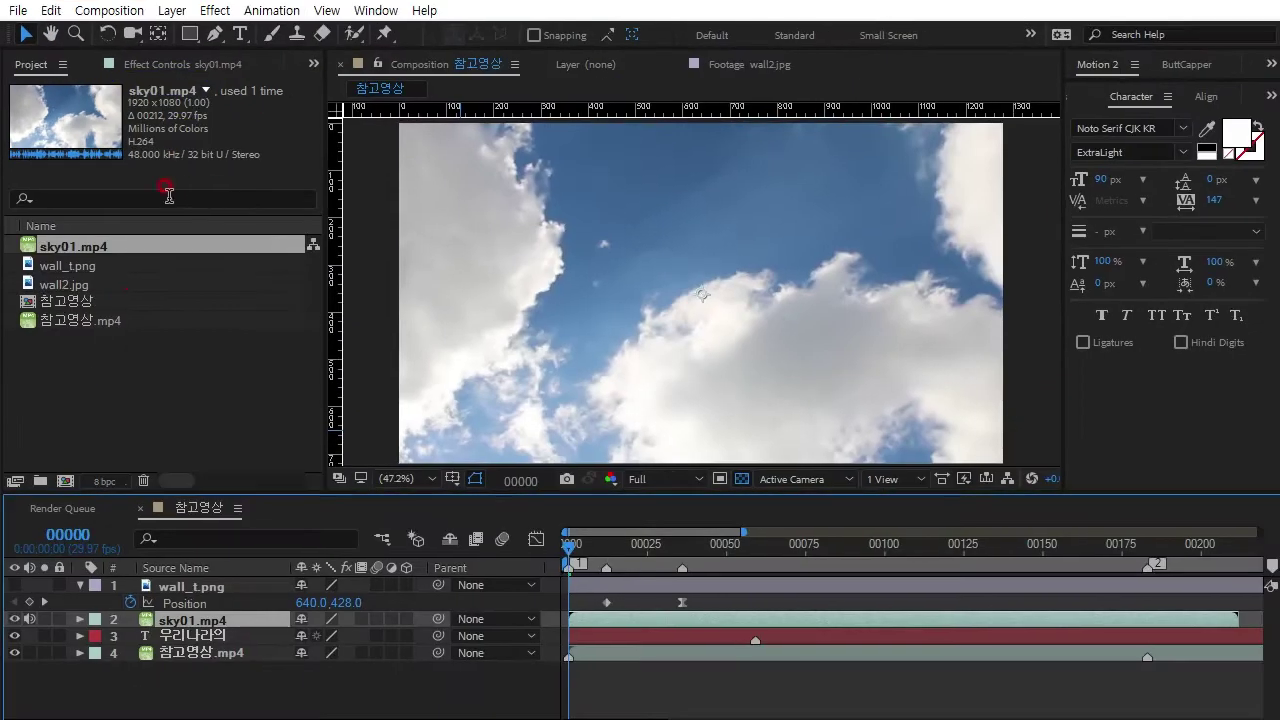
- Select the 참고영상 composition and make its layer list active
click(67, 302)
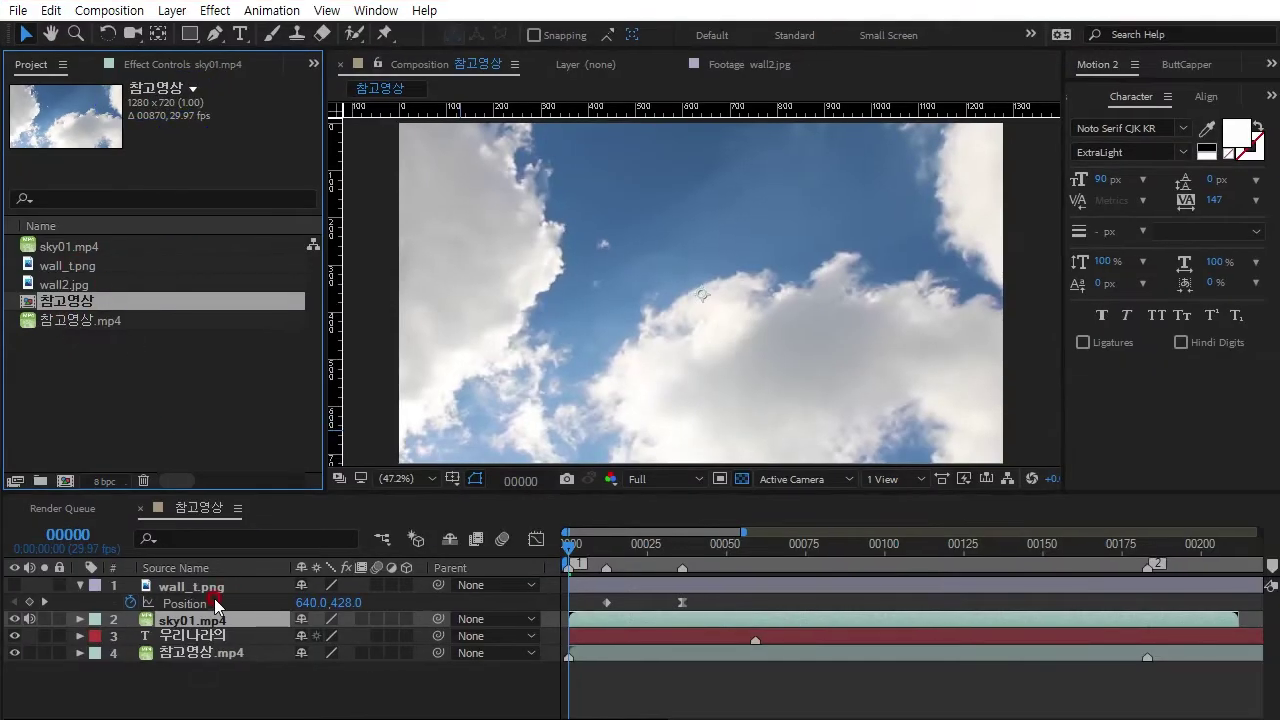
click(486, 614)
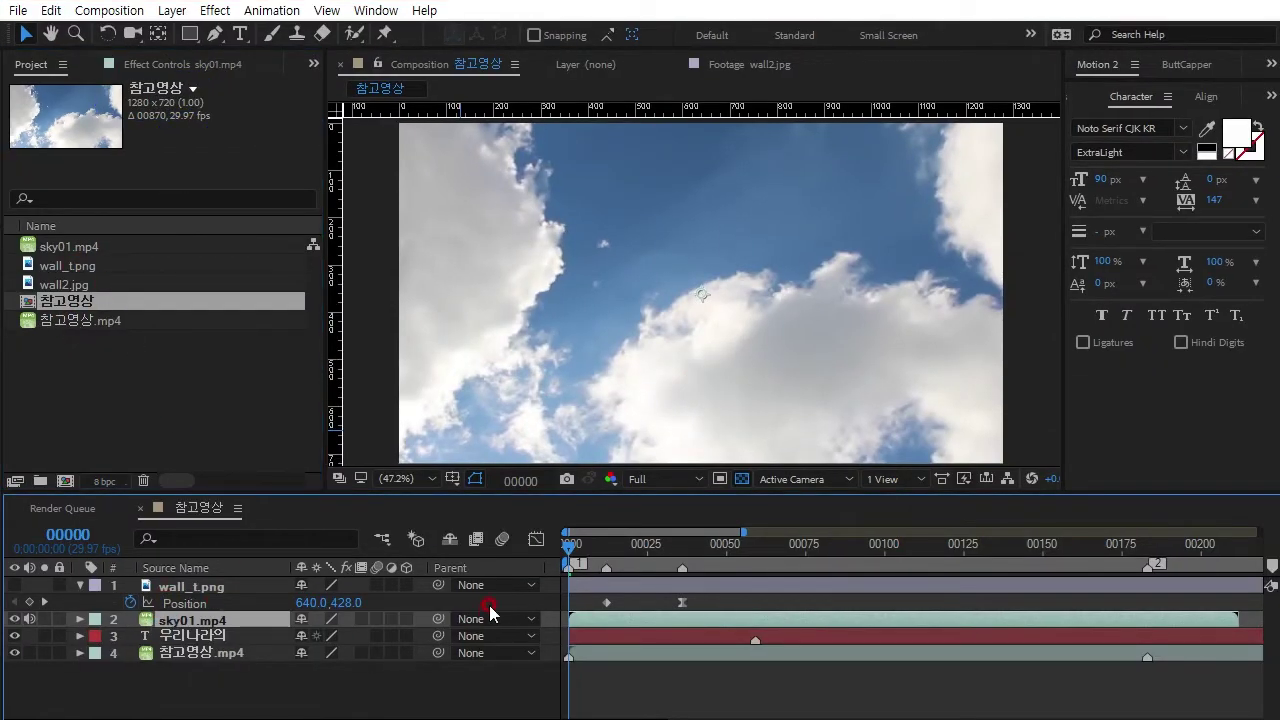
click(212, 10)
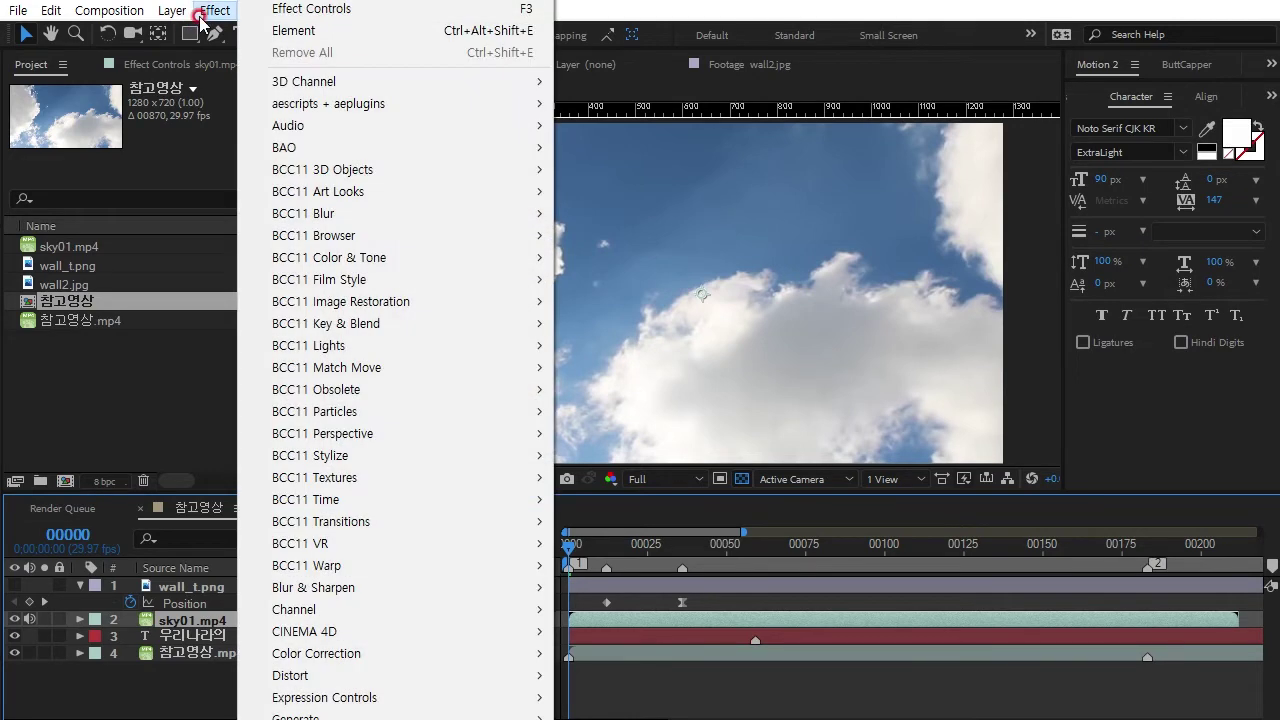
- Fit sky01.mp4 to the composition, show wall_t.png again, and start a preview
click(180, 17)
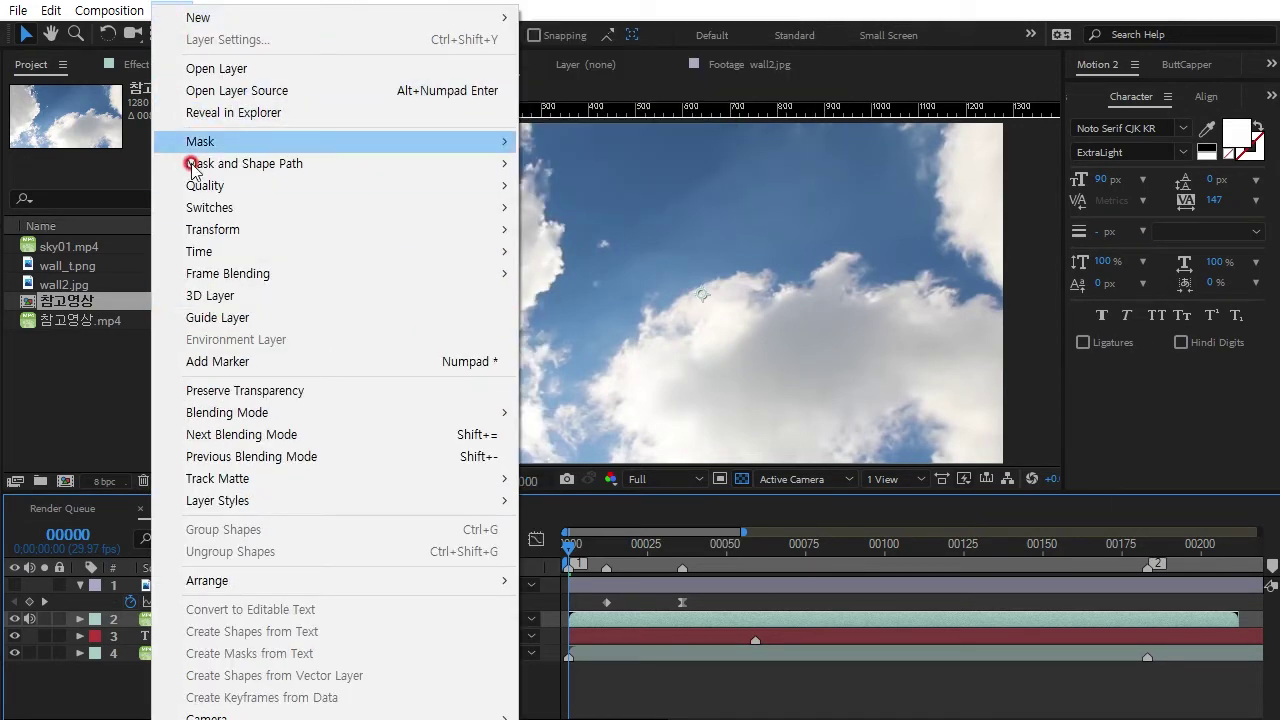
mouse_move(214, 231)
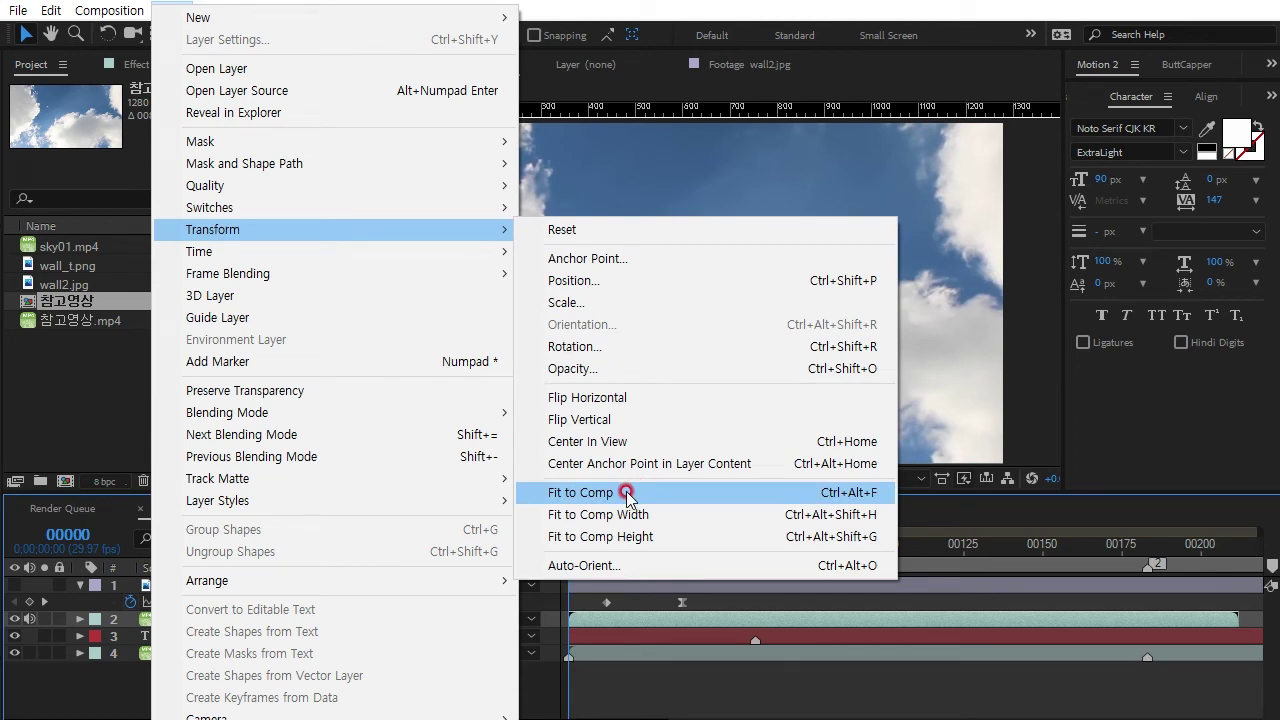
click(627, 494)
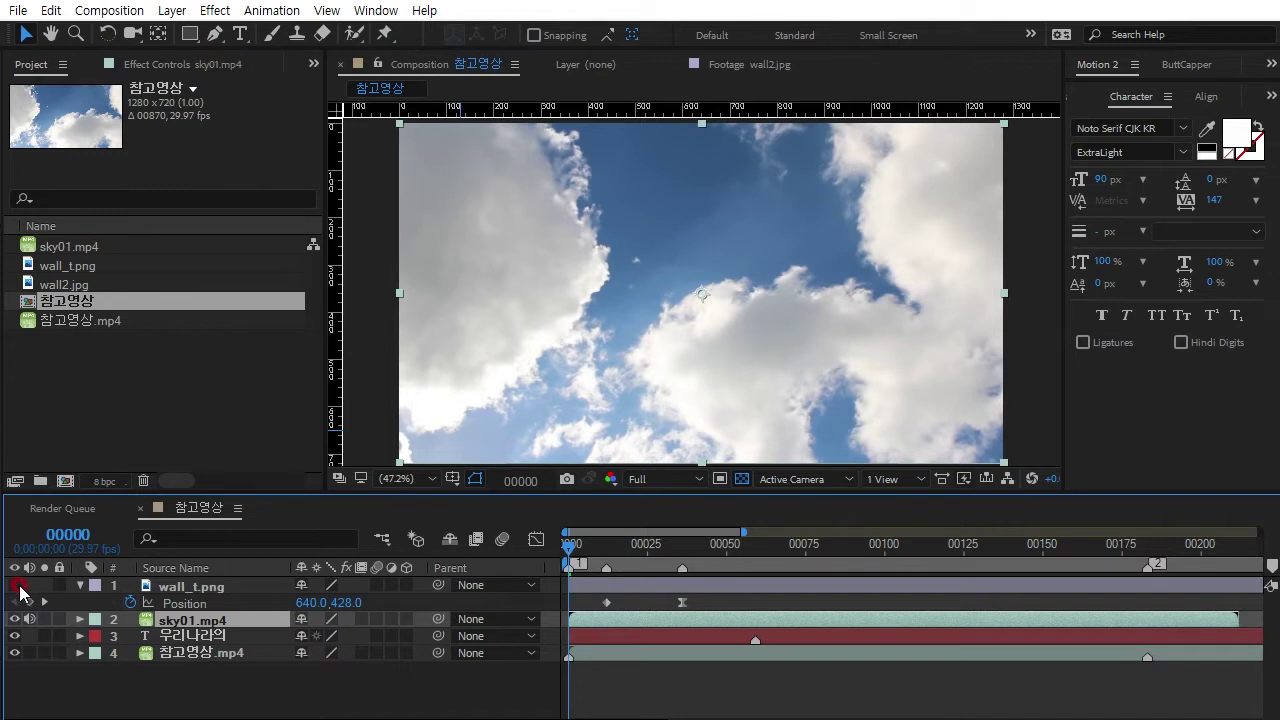
click(15, 586)
click(734, 654)
key(space)
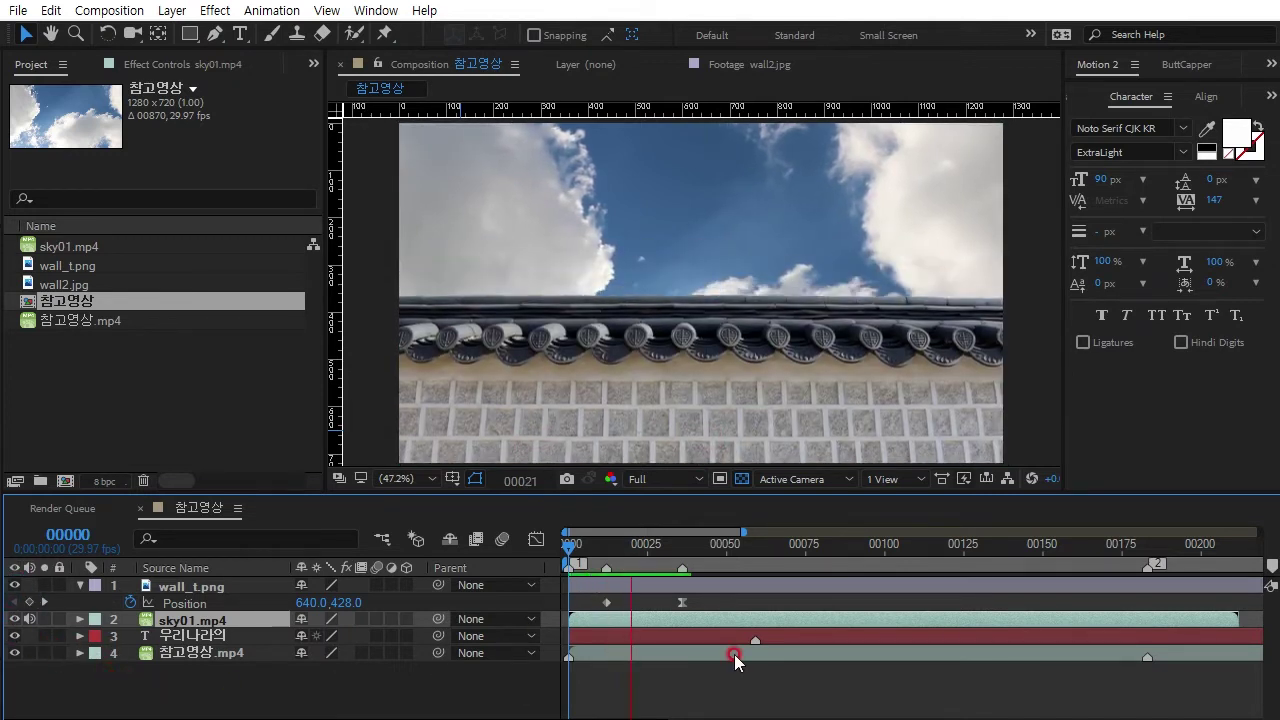
- Move the 우리나라의 text layer above sky01.mp4 and replay the preview
key(space)
click(607, 630)
click(118, 640)
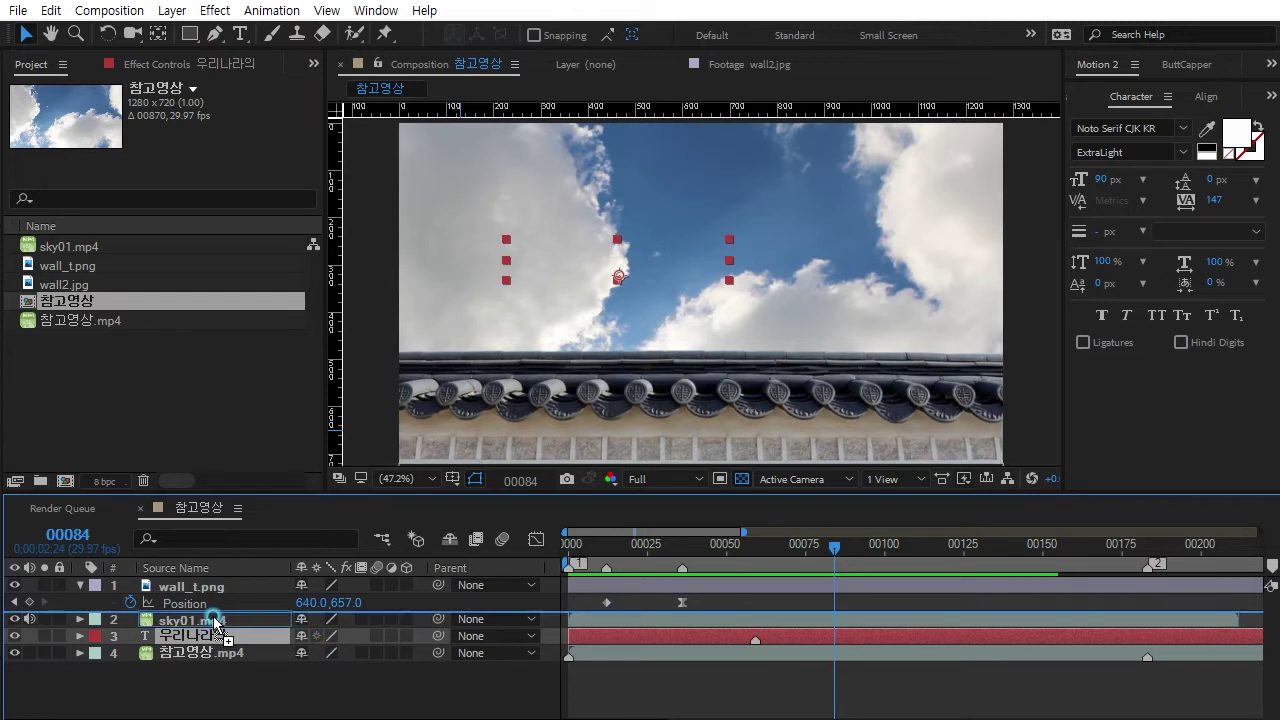
drag(230, 637, 209, 619)
key(space)
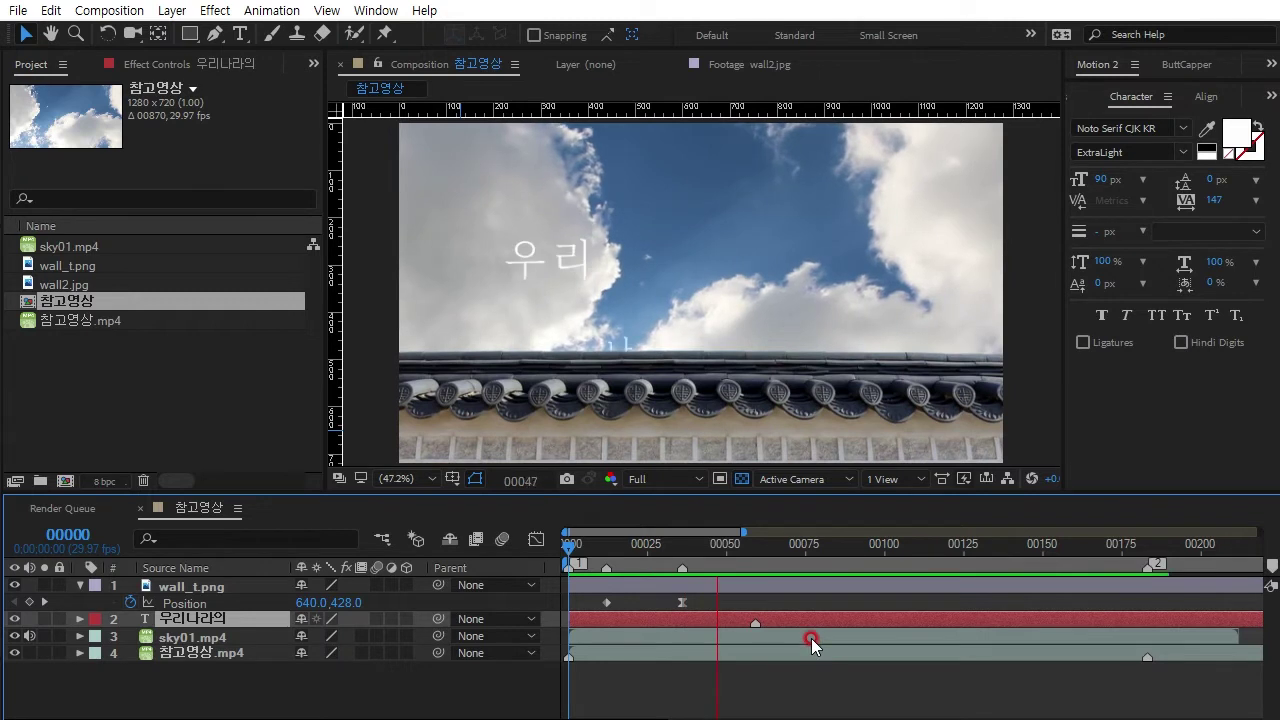
key(space)
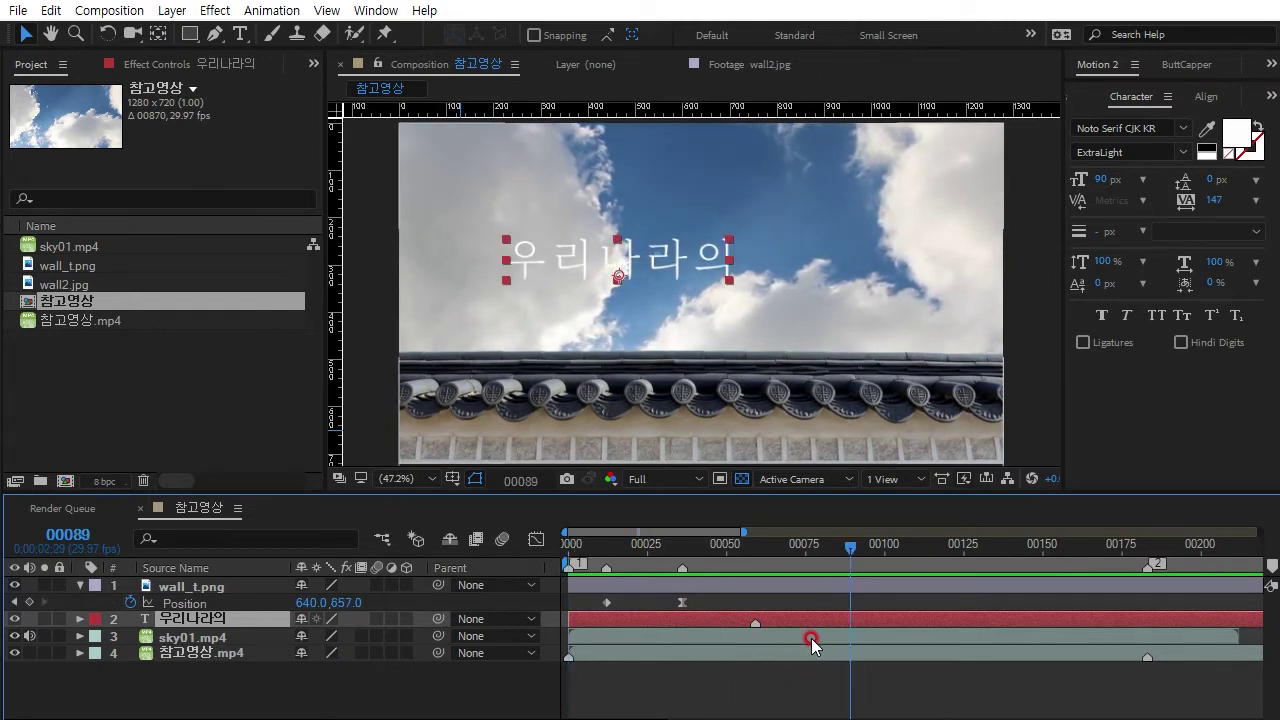
- Solo the 참고영상.mp4 reference clip and scrub to frame 99 showing the boxed 궁
click(45, 653)
mouse_move(850, 547)
mouse_down()
mouse_move(796, 550)
mouse_move(800, 574)
mouse_move(893, 572)
mouse_up()
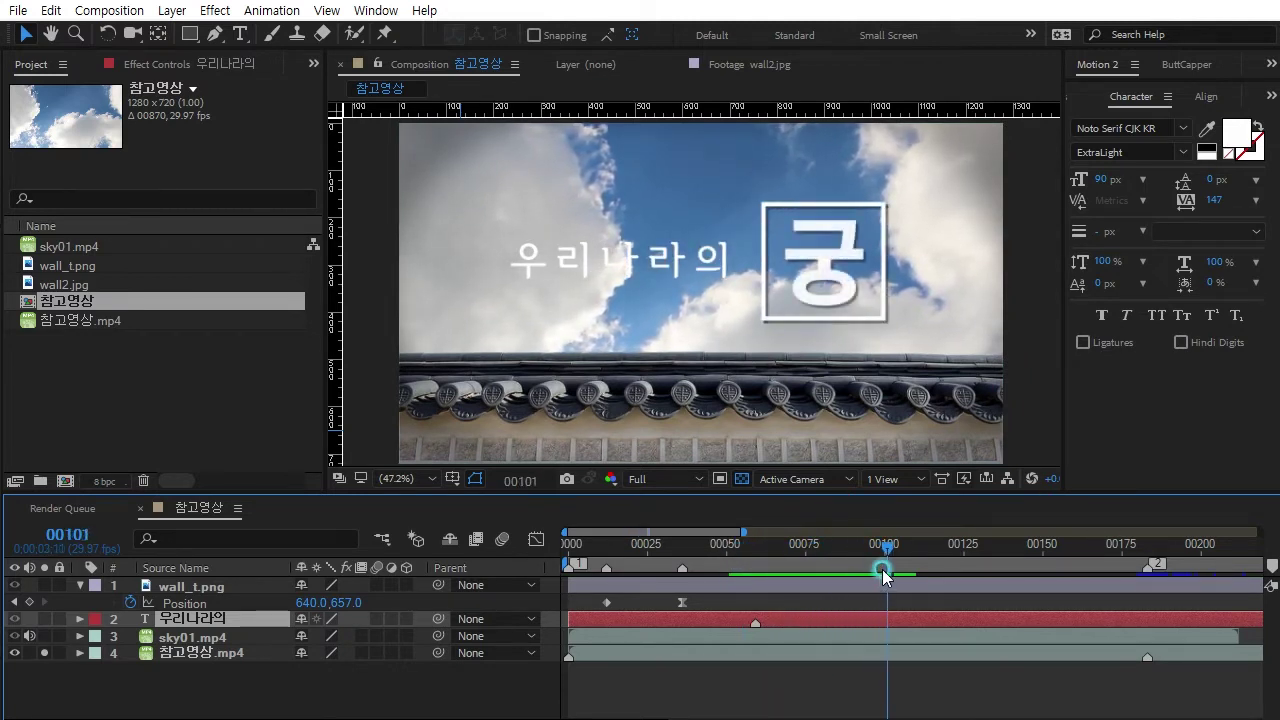
mouse_move(892, 569)
mouse_down()
mouse_move(998, 575)
mouse_move(832, 600)
mouse_up()
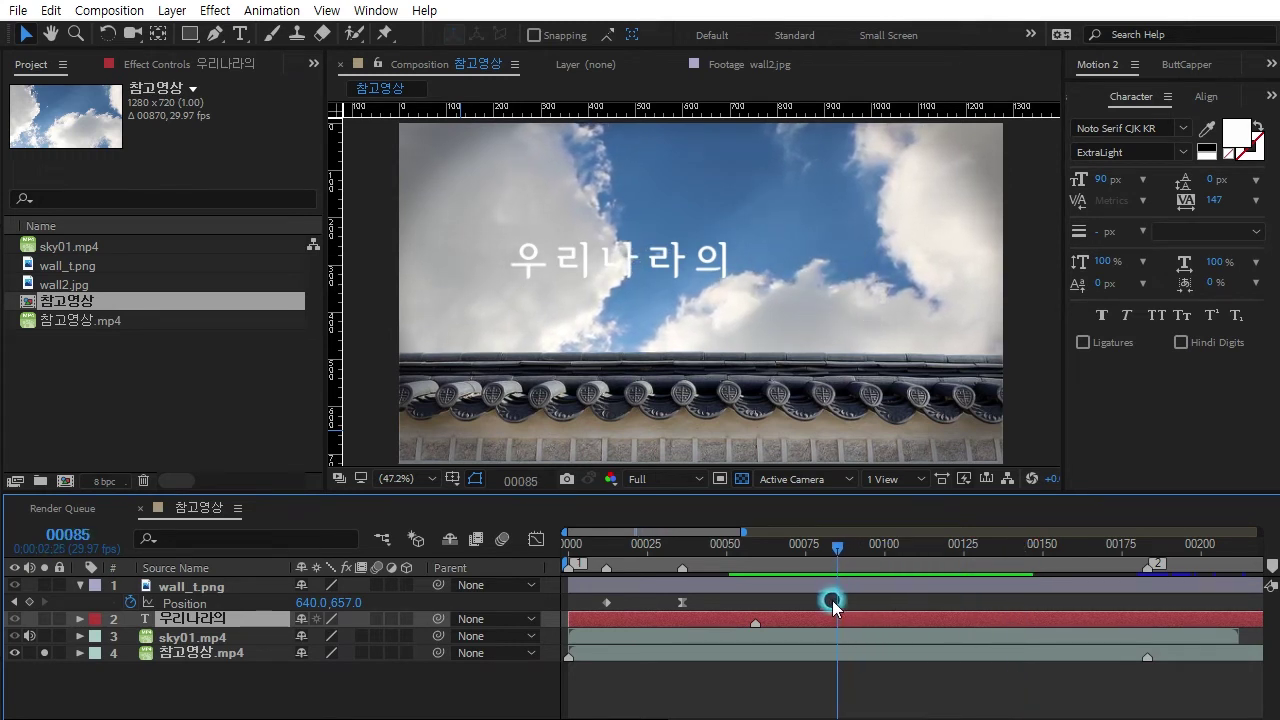
click(862, 662)
click(340, 682)
click(804, 710)
click(889, 690)
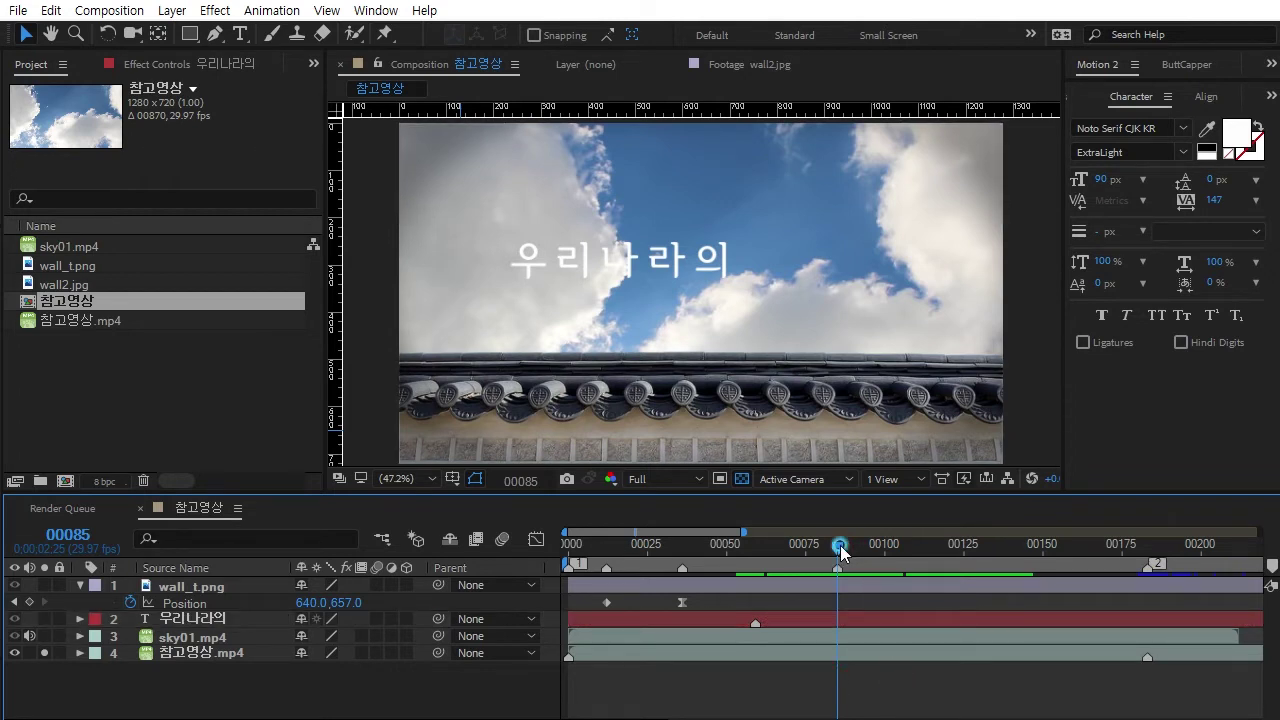
drag(840, 545, 884, 556)
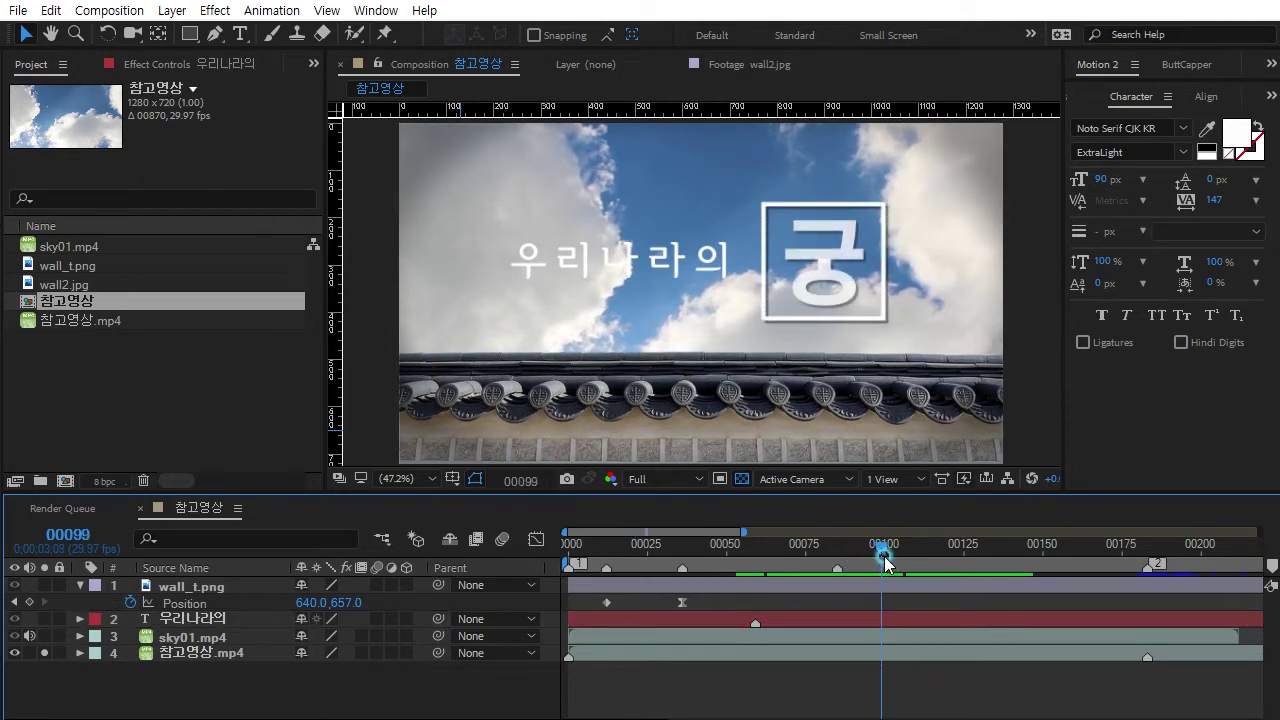
click(988, 682)
- Draw a Pen path along the 궁 frame's left and top edges
click(835, 102)
click(897, 631)
click(323, 86)
click(215, 34)
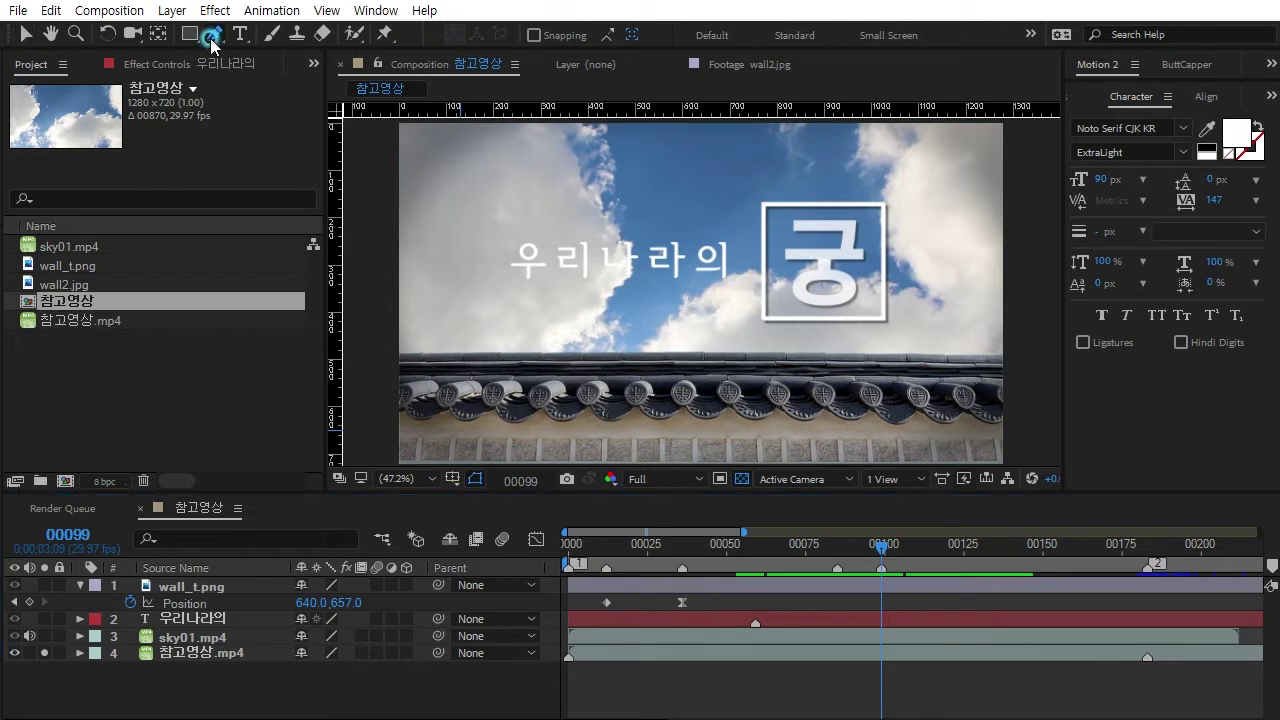
click(764, 319)
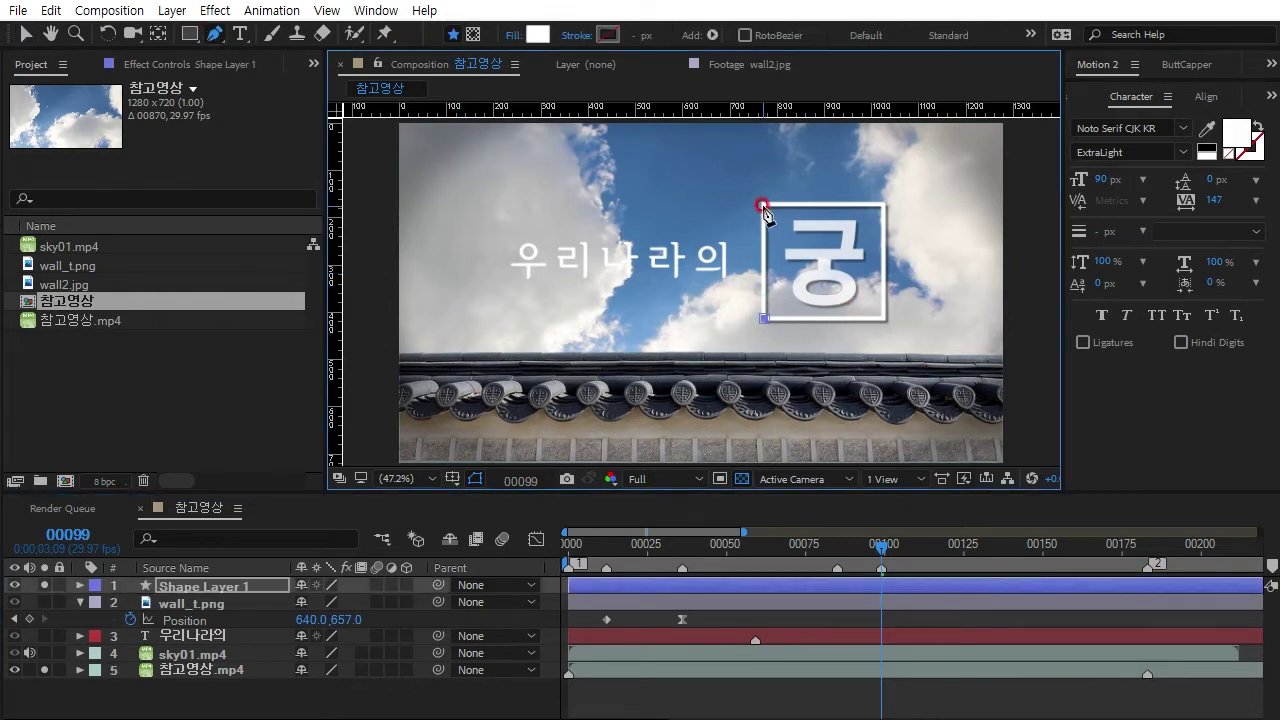
click(762, 205)
click(876, 205)
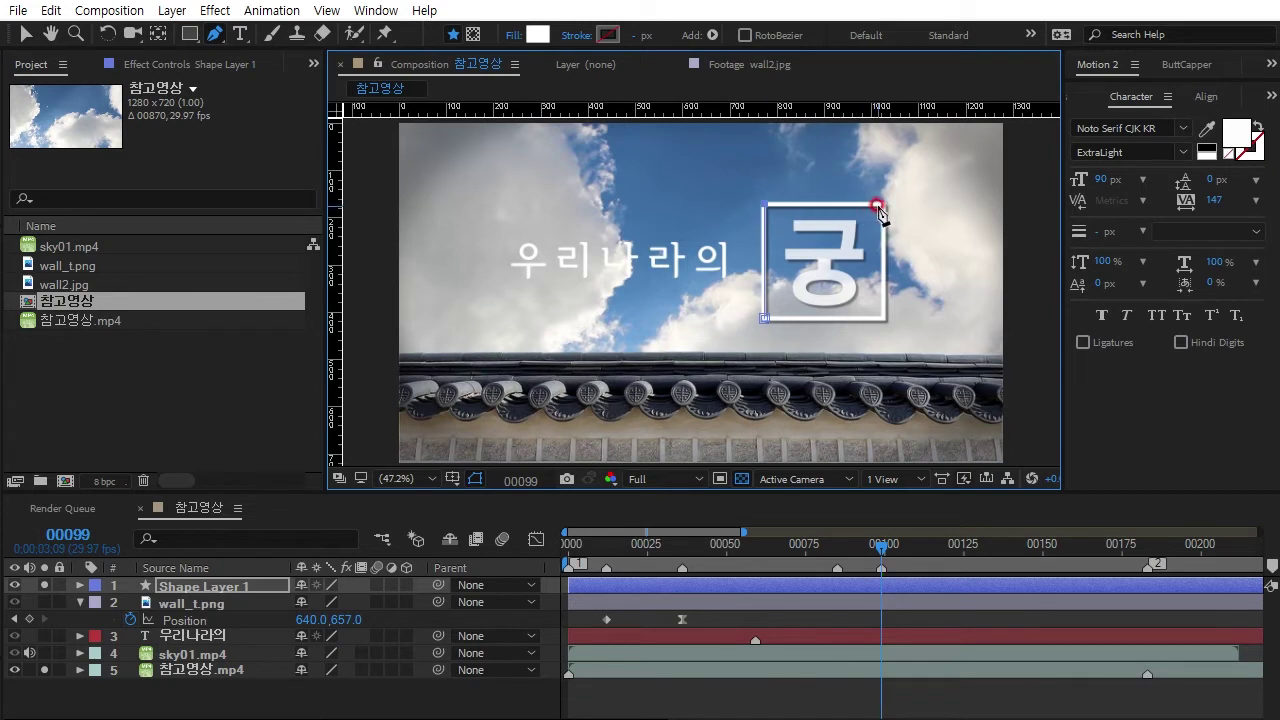
drag(878, 204, 886, 205)
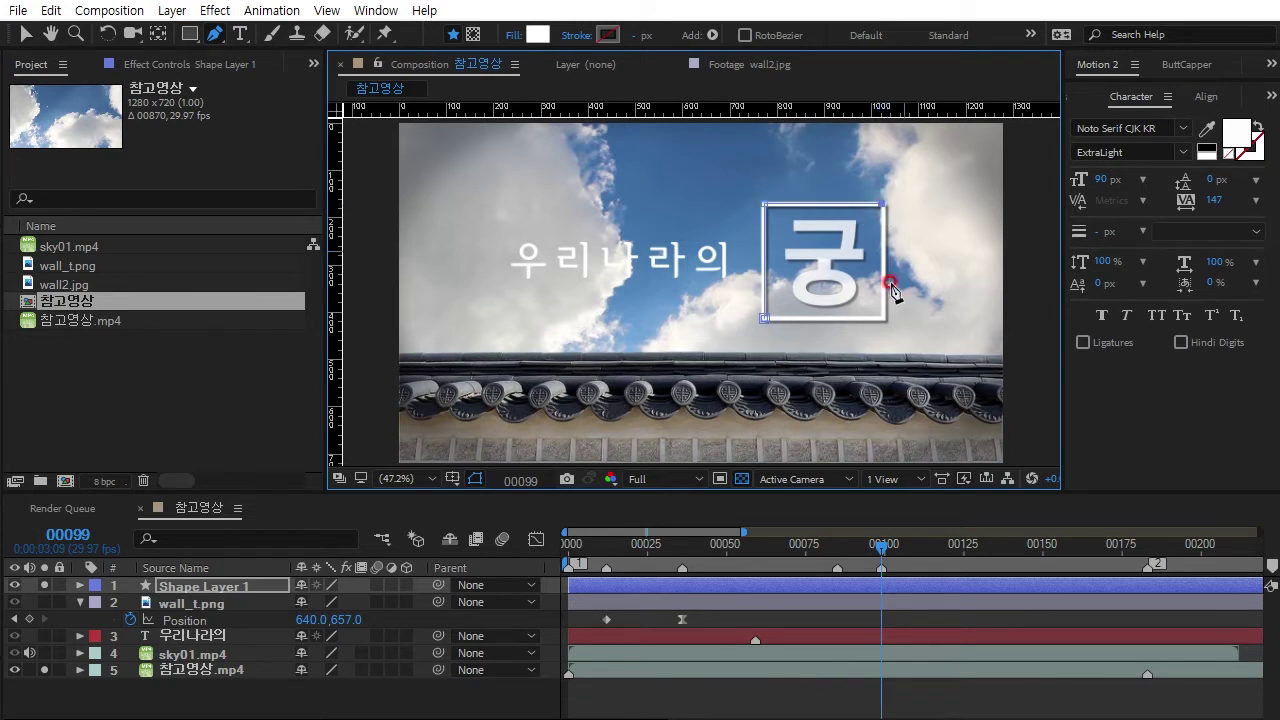
- Give the shape no fill and a white 10 px stroke, then solo Shape Layer 1
click(498, 45)
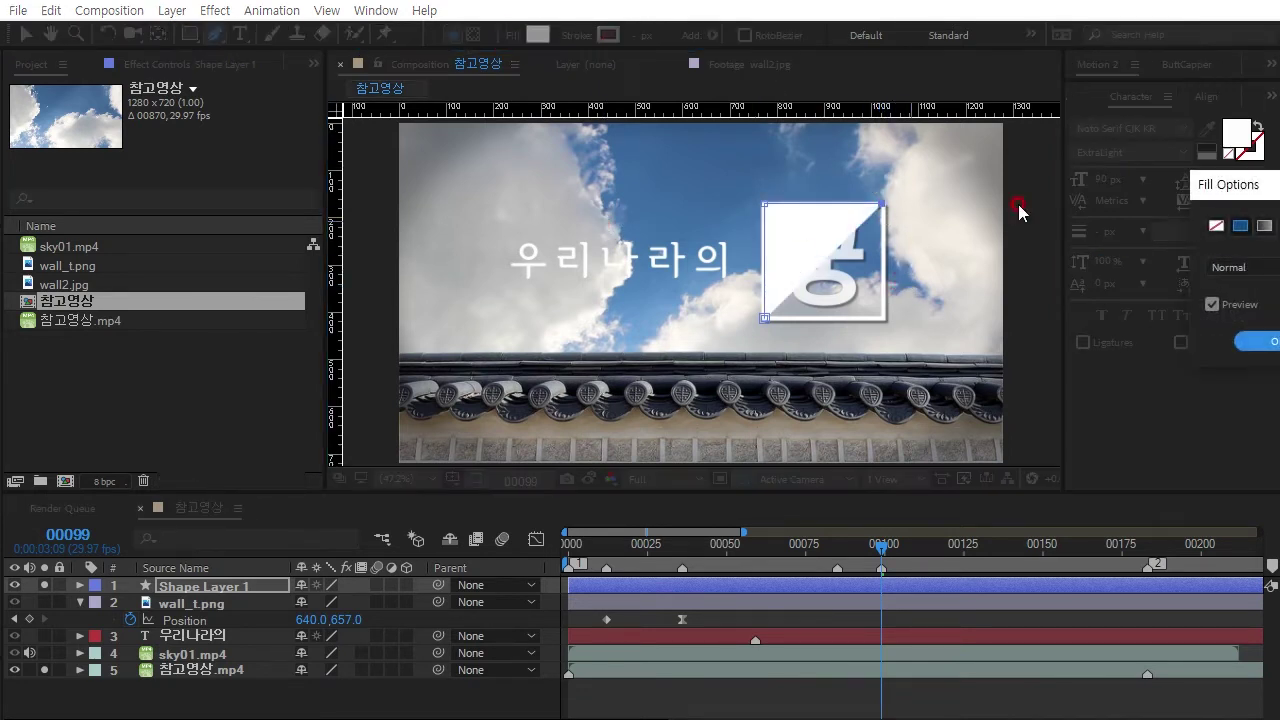
click(326, 191)
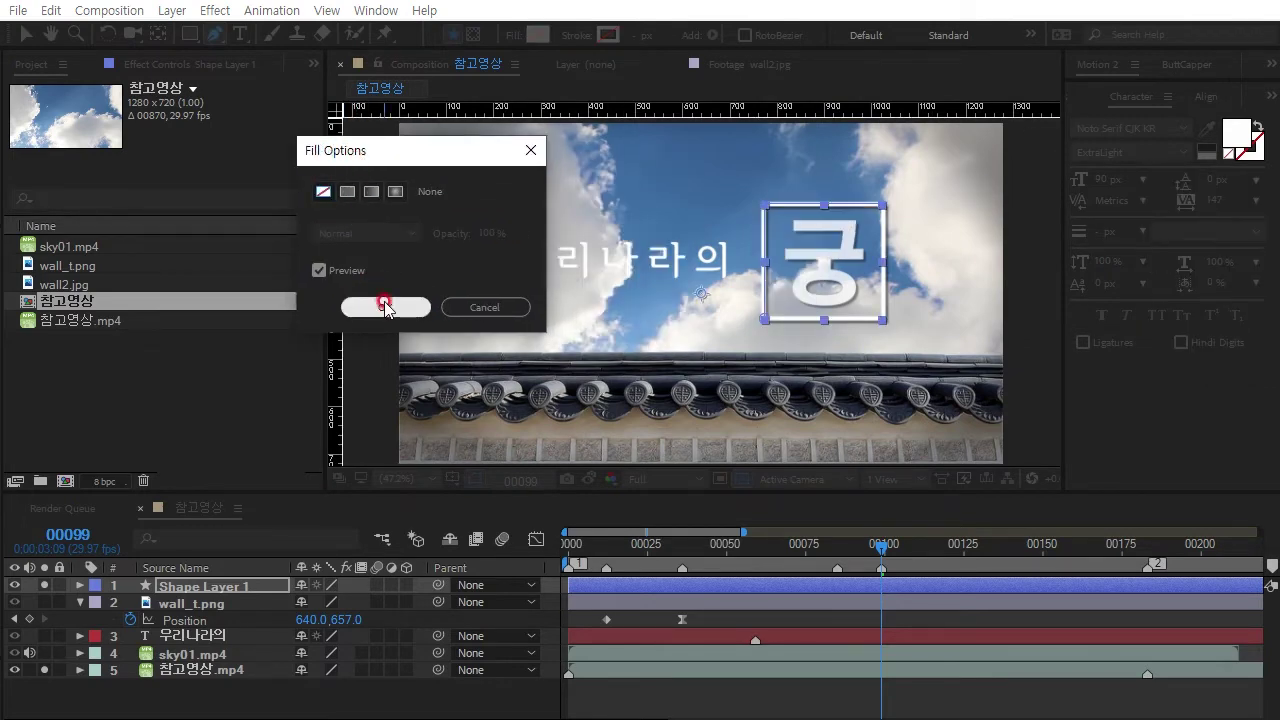
click(385, 307)
click(608, 35)
click(795, 352)
click(1218, 330)
click(636, 37)
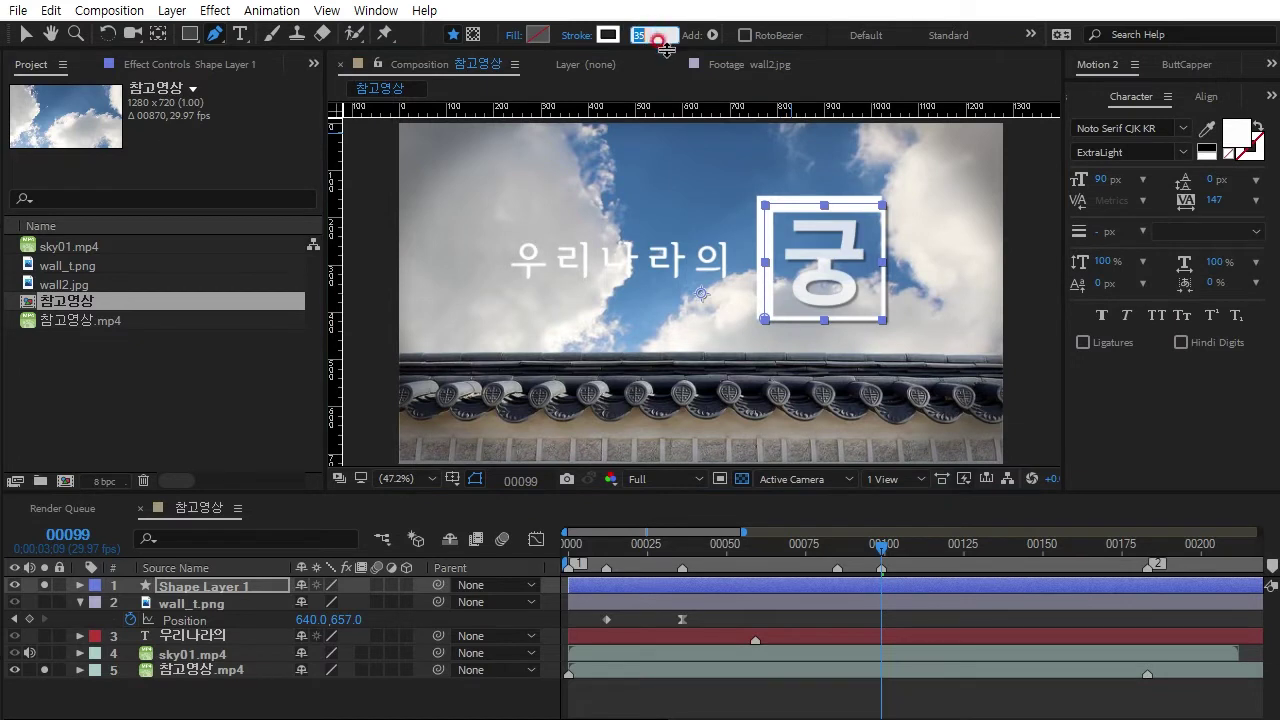
text(10)
key(Return)
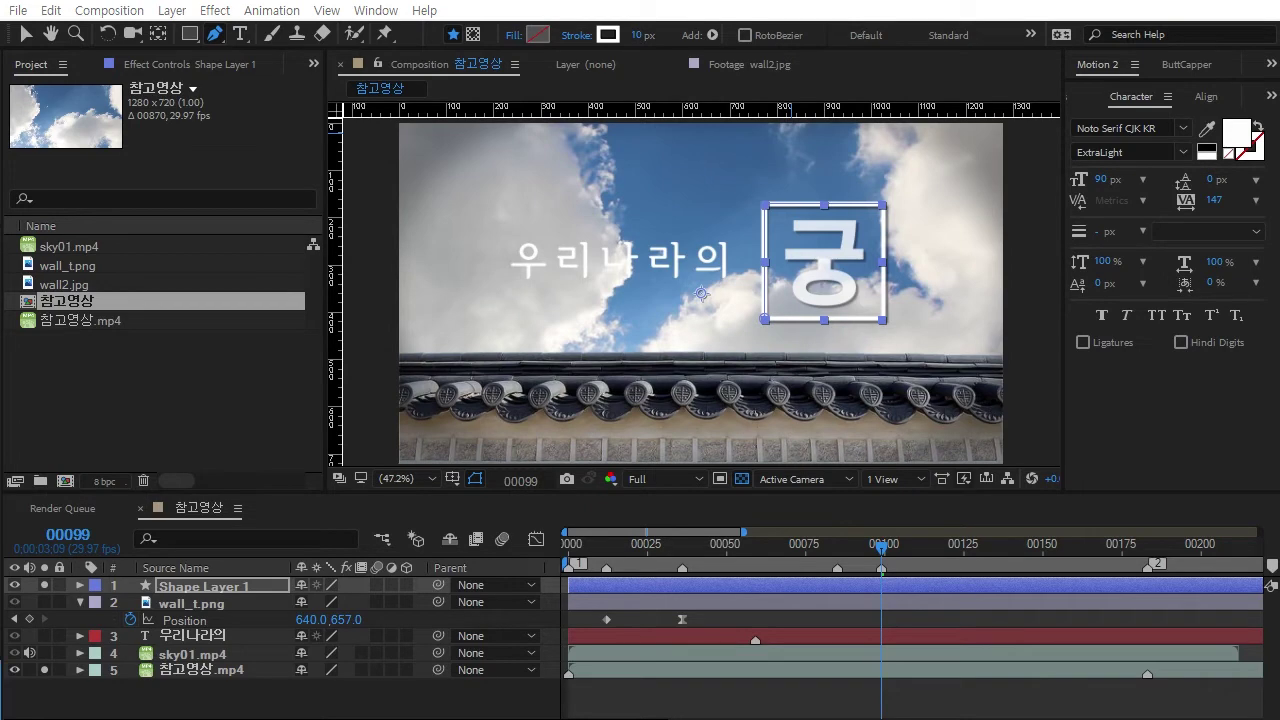
click(44, 585)
click(44, 670)
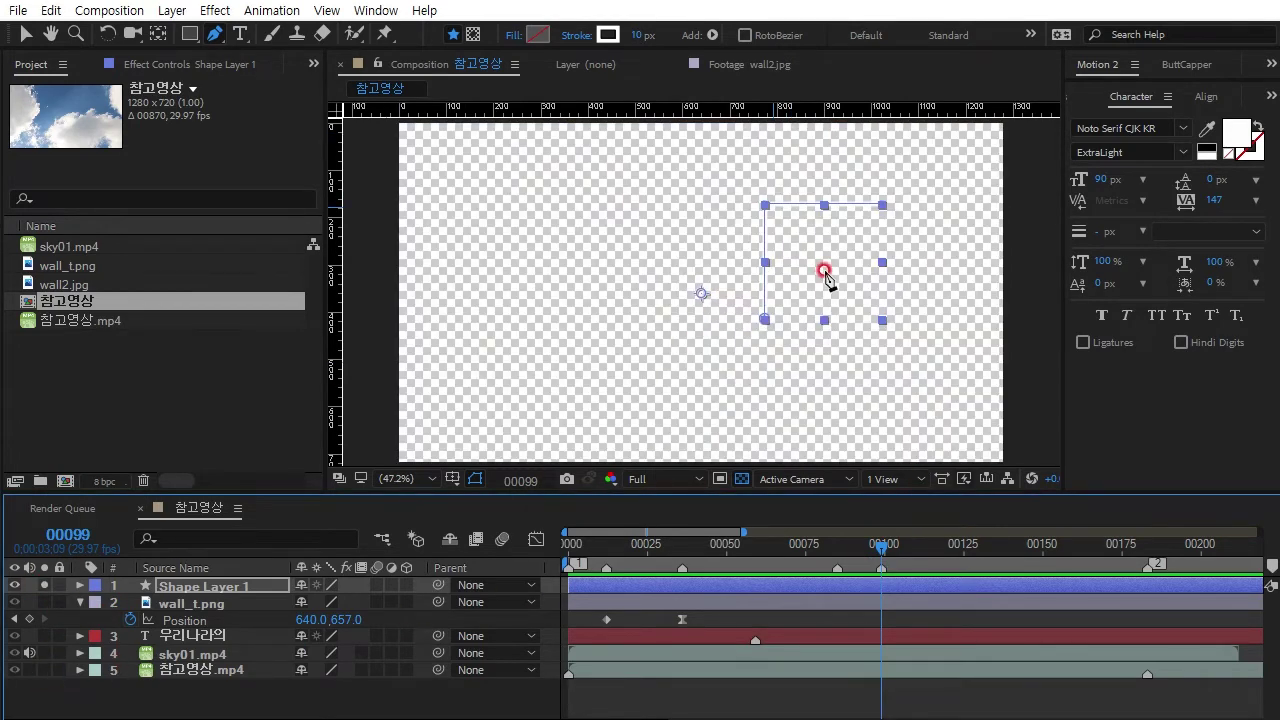
- Show the background as black and move Shape Layer 1's anchor point to the square's centre
click(741, 479)
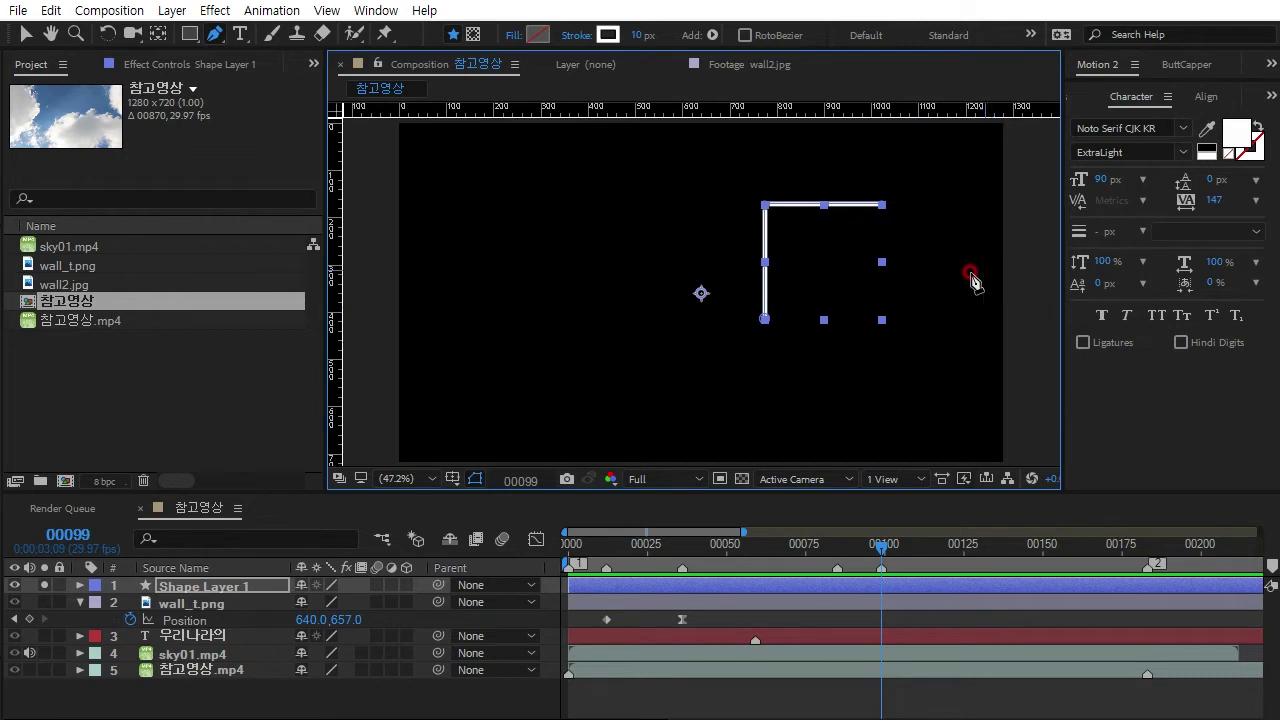
click(155, 34)
drag(700, 297, 829, 262)
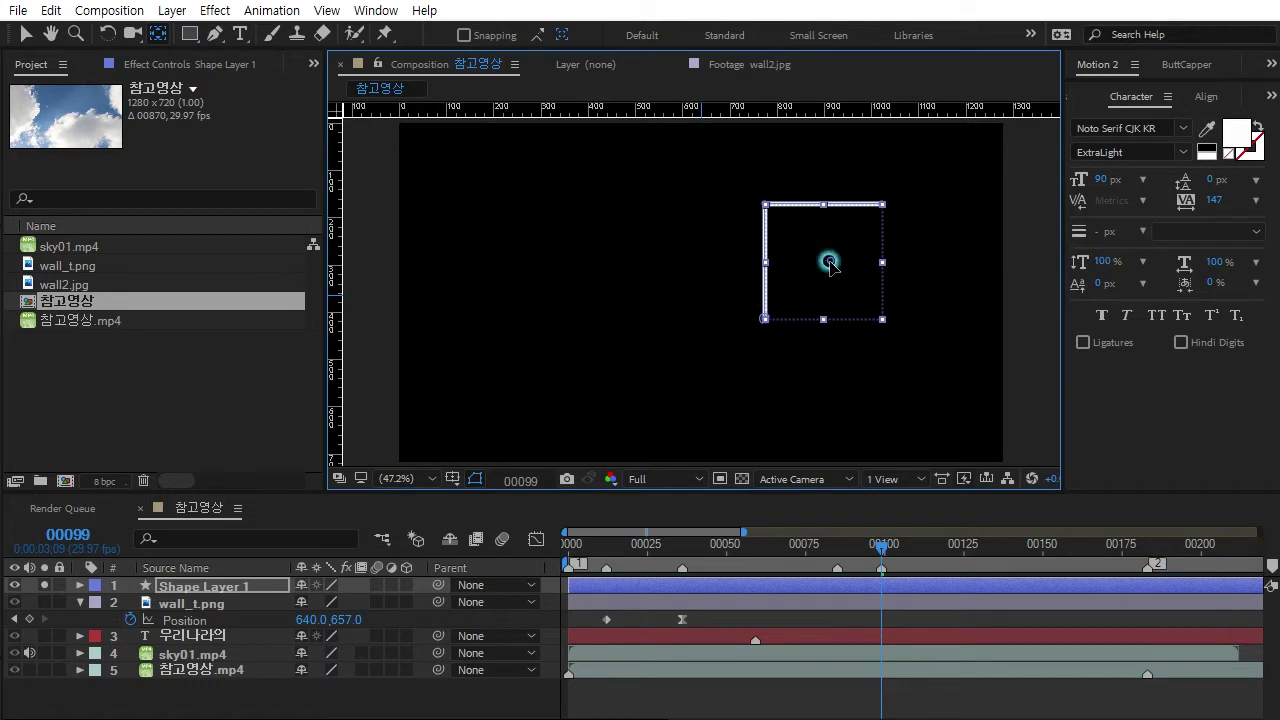
drag(822, 264, 824, 260)
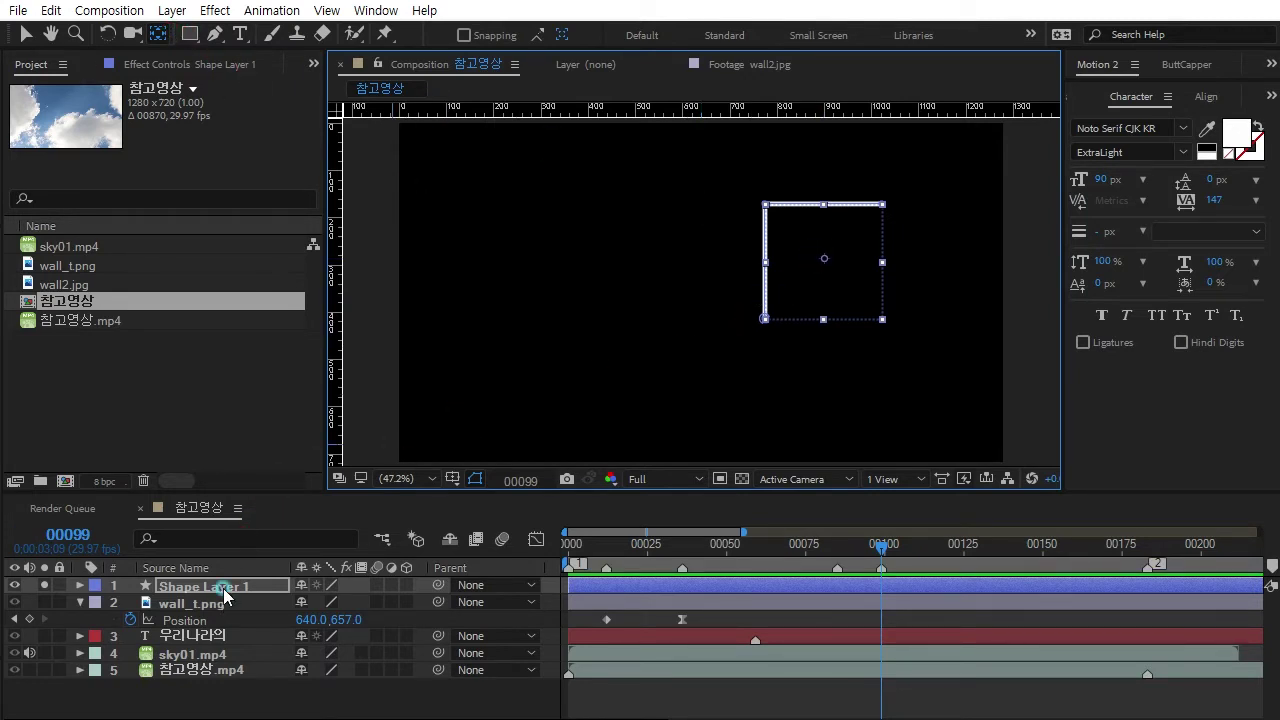
click(824, 265)
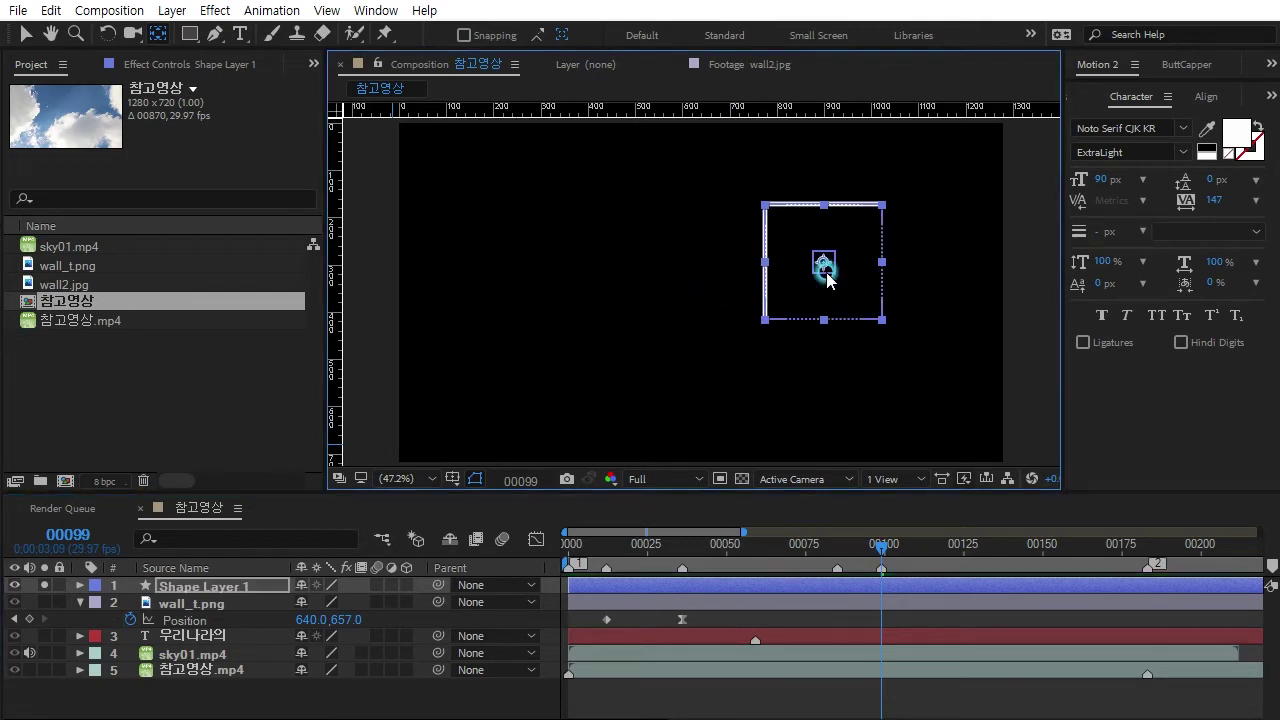
- Deselect the shape to view its white-stroked top and left edges
click(760, 338)
click(930, 366)
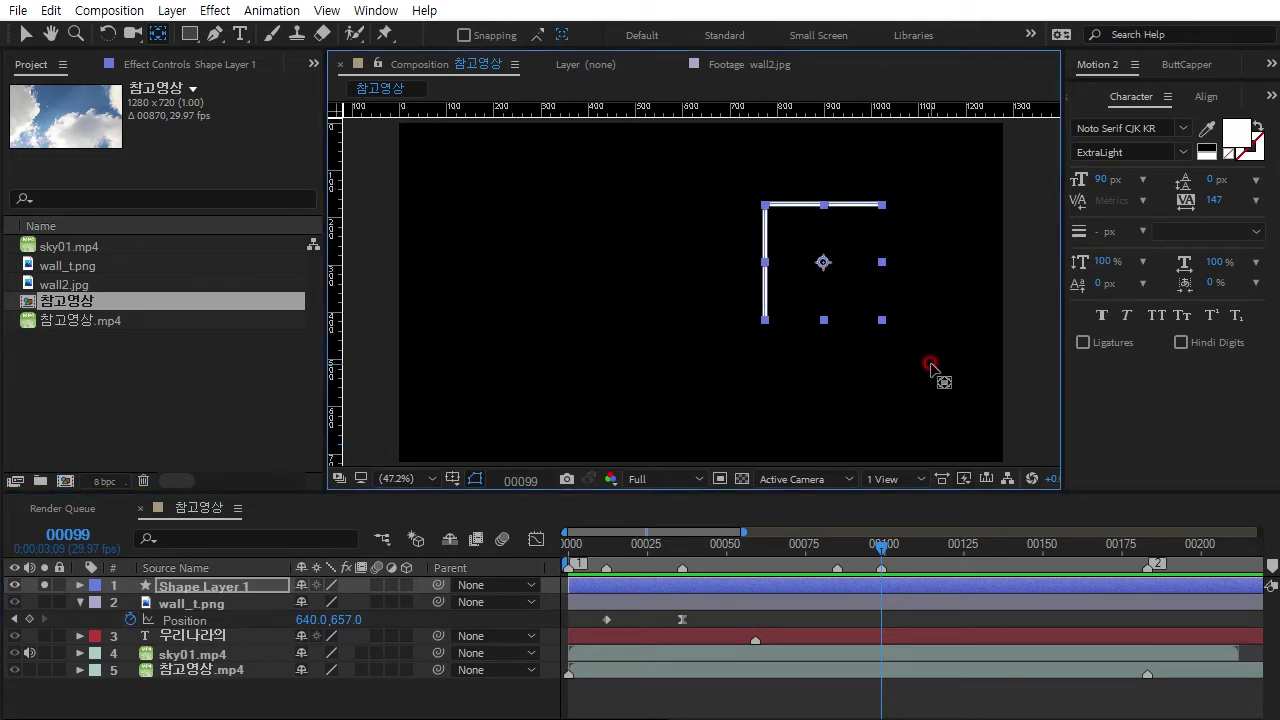
click(928, 477)
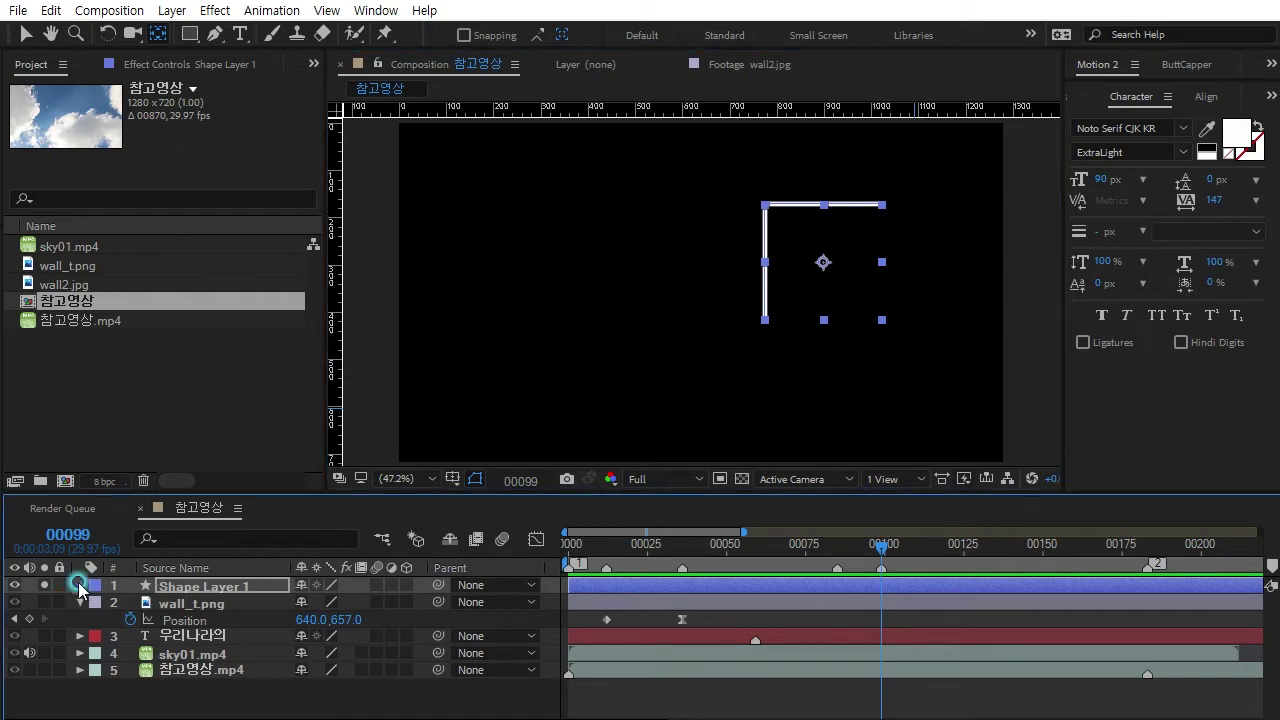
- Add Trim Paths to Shape Layer 1's contents and expand its Start, End and Offset properties
click(81, 585)
click(197, 607)
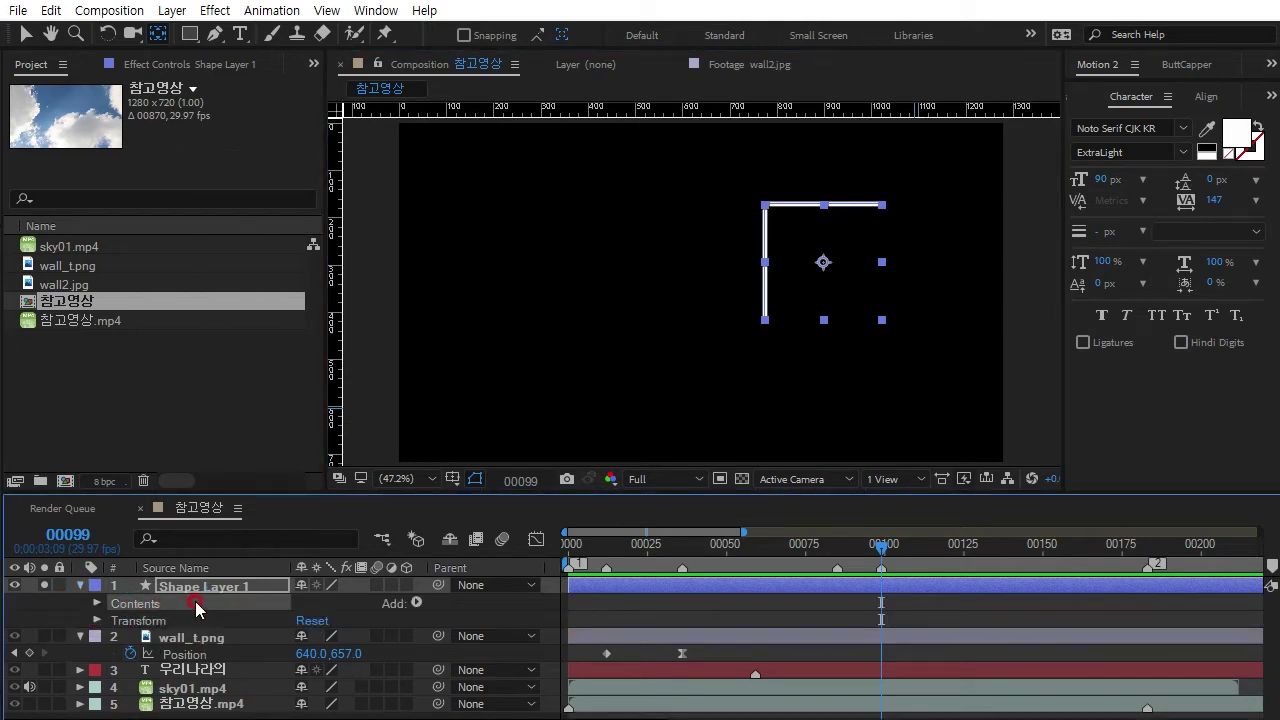
click(416, 606)
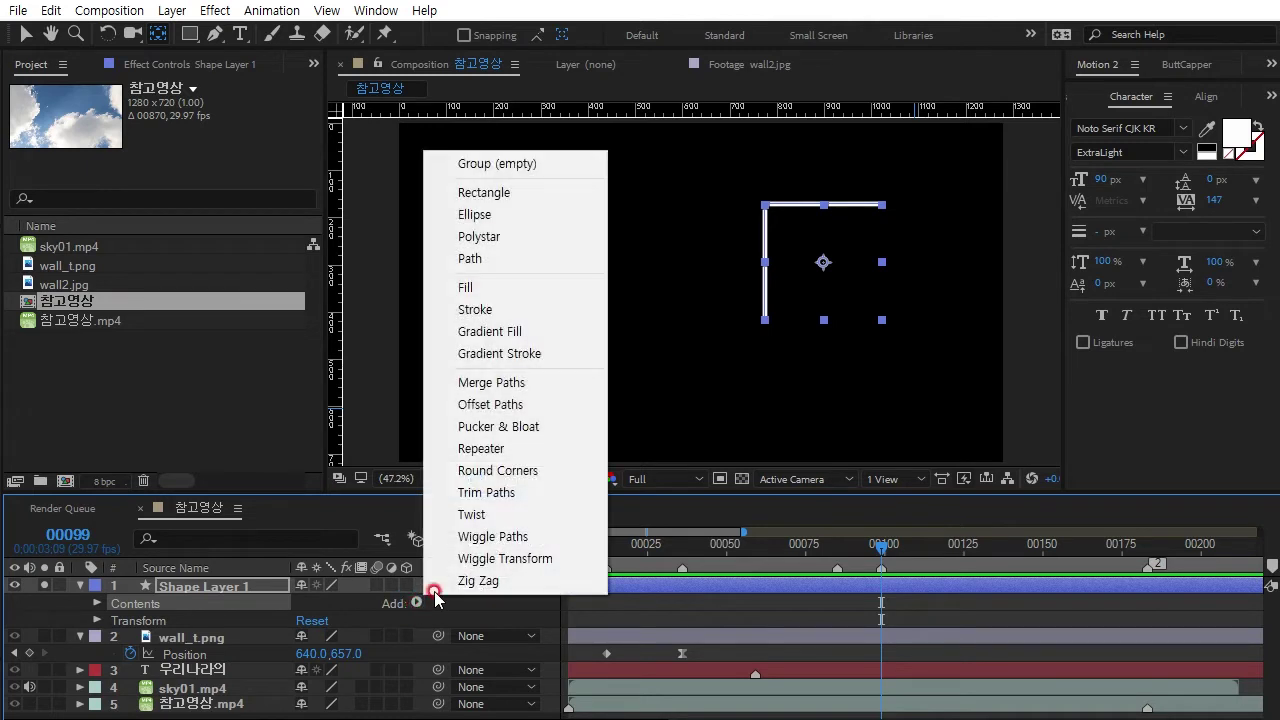
click(482, 497)
click(270, 639)
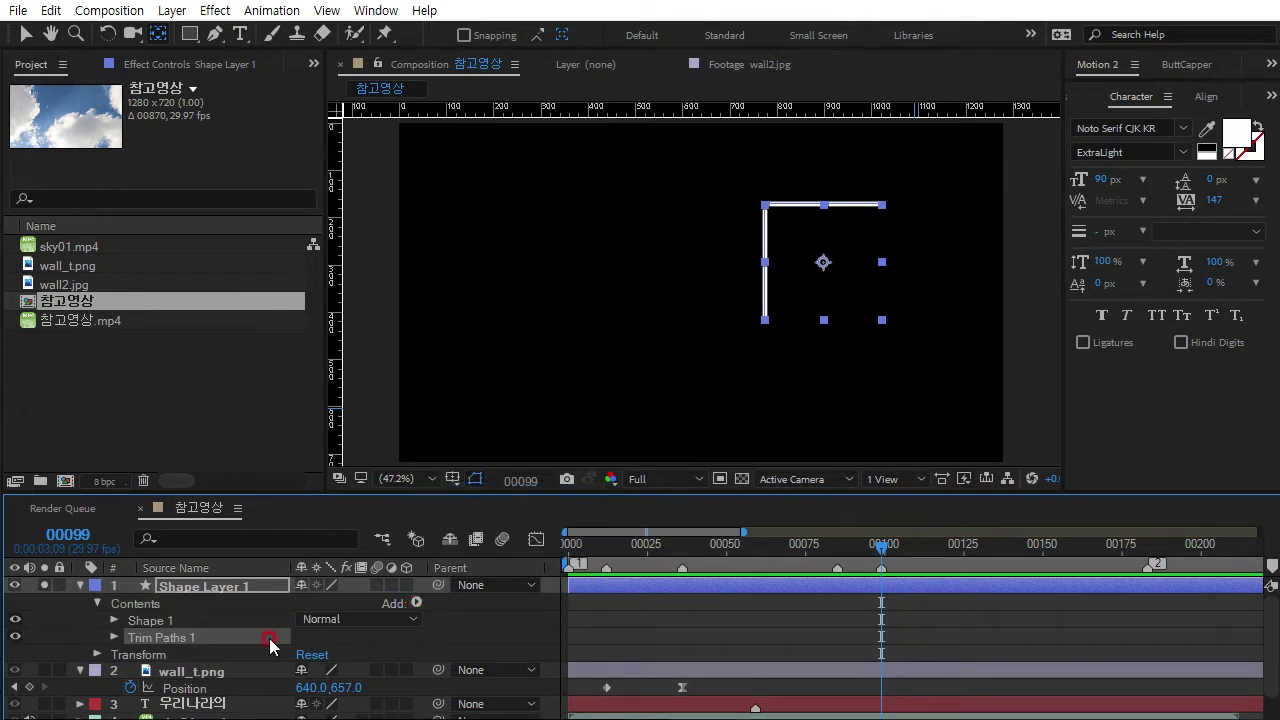
click(116, 638)
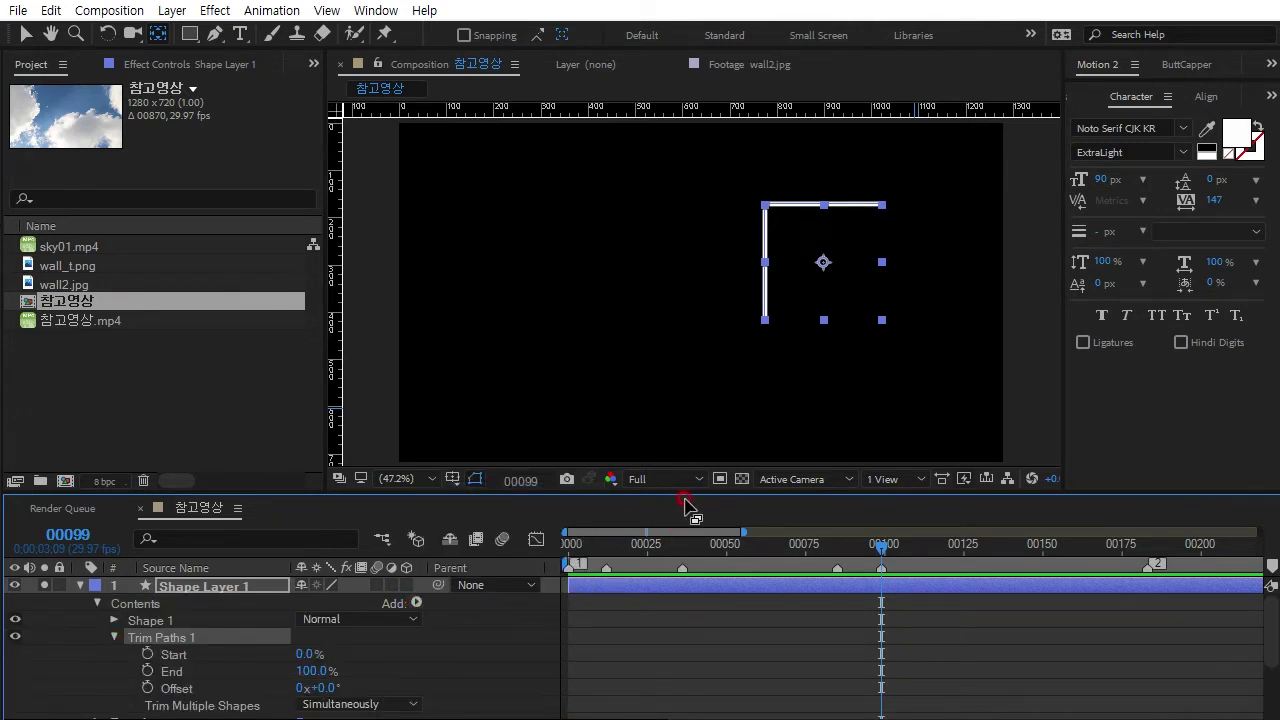
drag(691, 489, 697, 470)
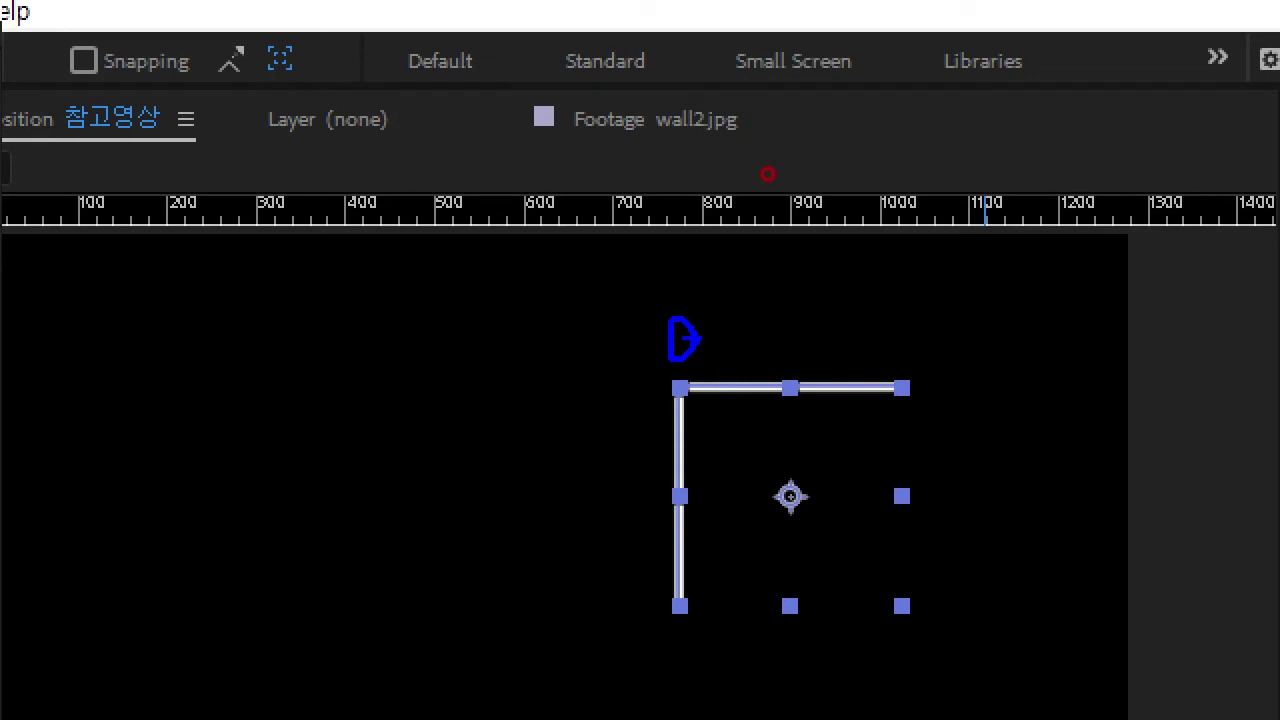
drag(693, 336, 785, 372)
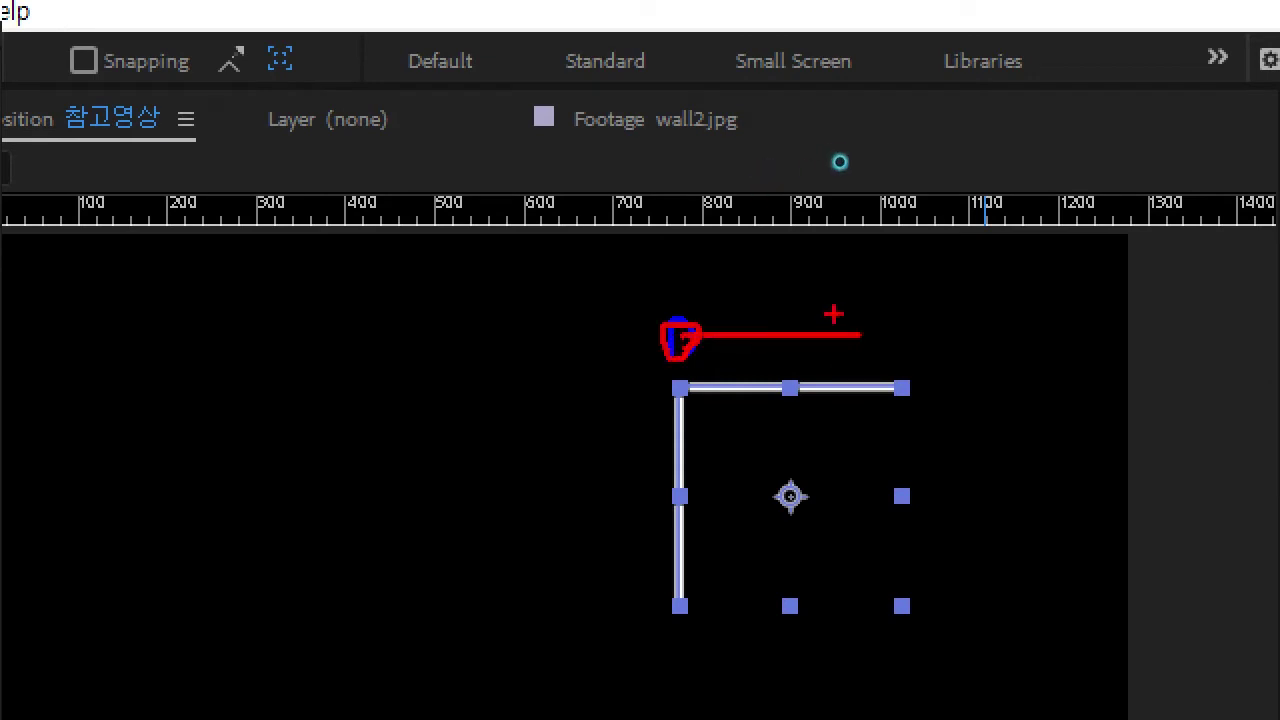
drag(623, 350, 594, 614)
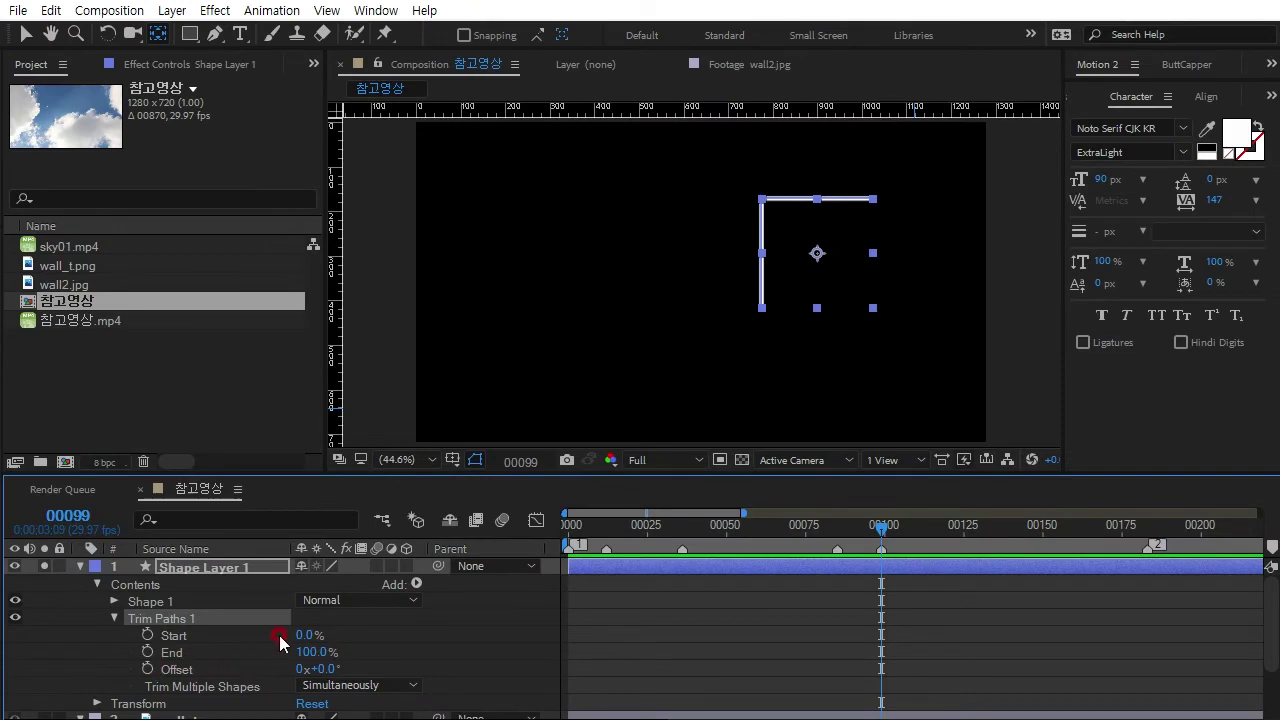
- Set Trim Paths Start and End to 50% and keyframe both at frame 85
click(297, 636)
click(354, 636)
click(306, 651)
text(50)
key(Return)
mouse_move(321, 719)
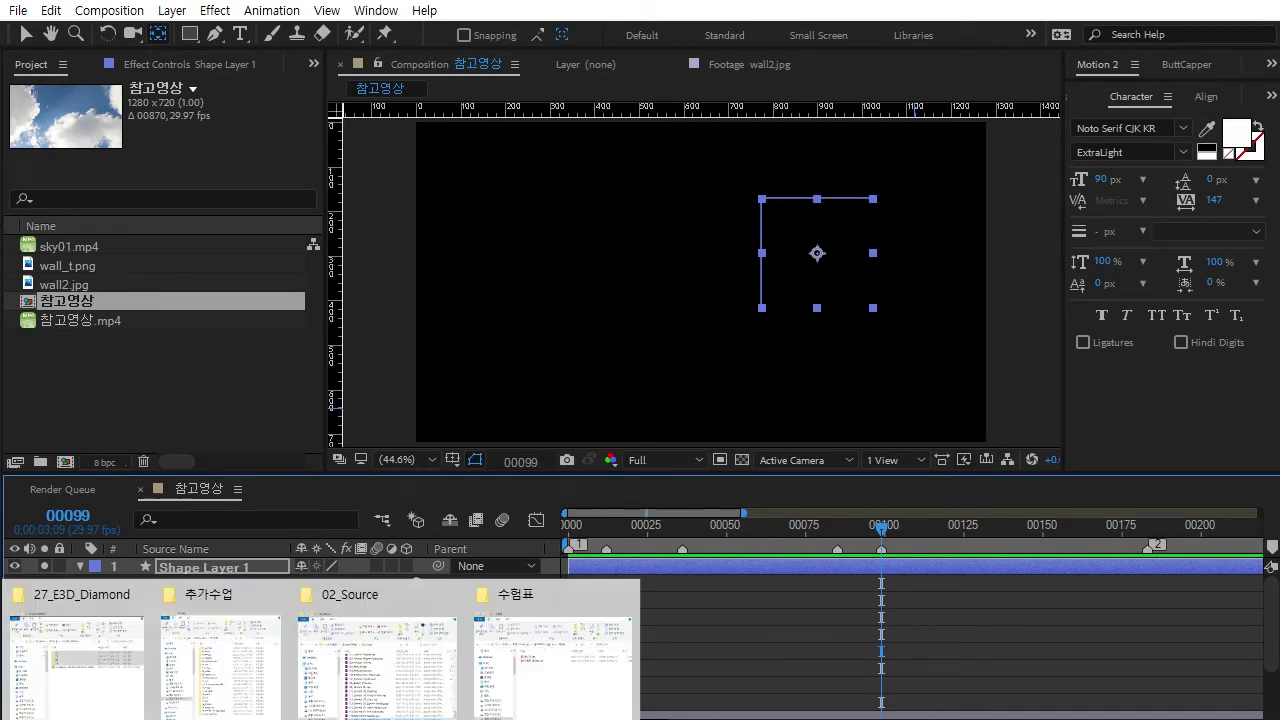
click(838, 524)
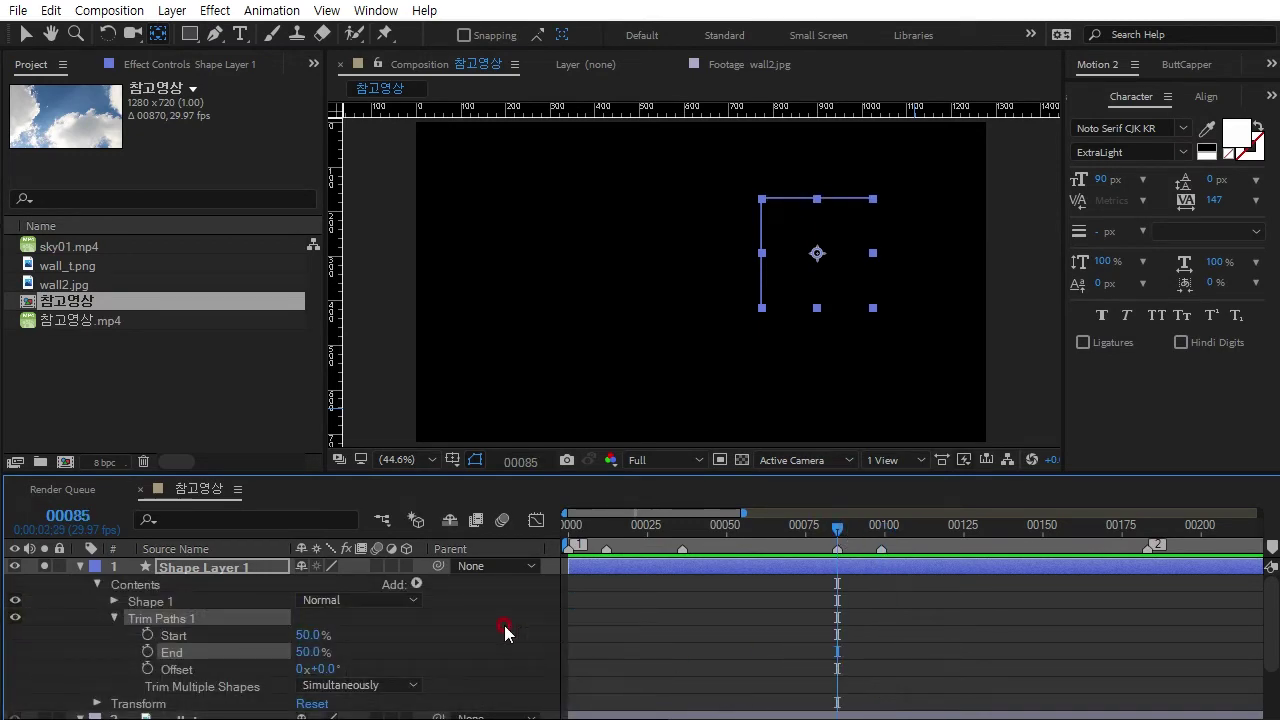
click(148, 635)
click(148, 651)
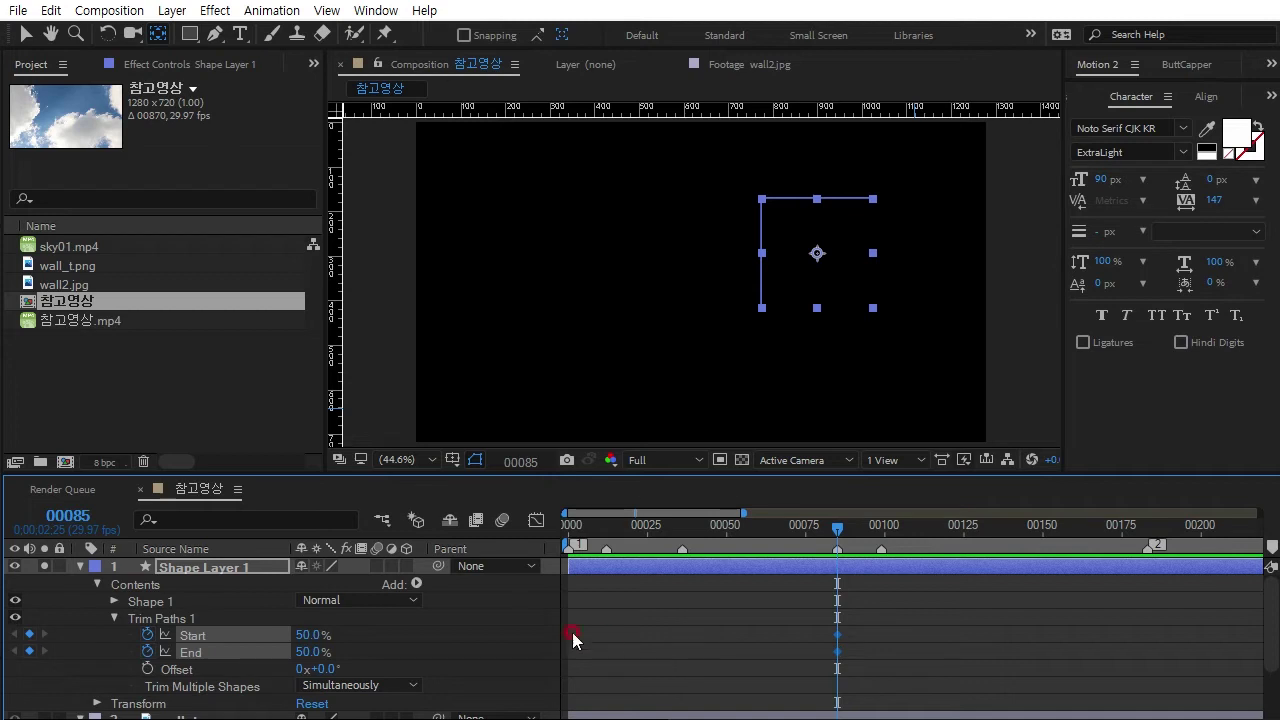
- At frame 99, set Trim End to 100% and Start to 0%, then check the draw-on
drag(838, 527, 881, 527)
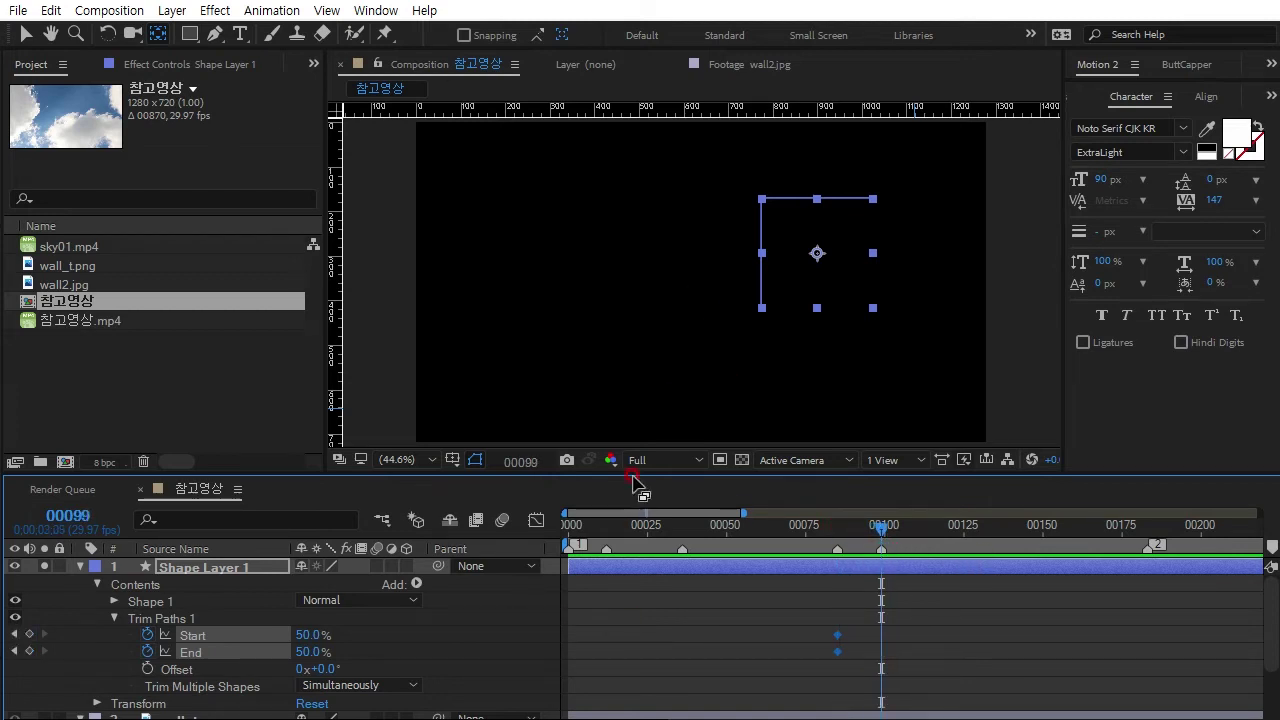
drag(300, 652, 382, 648)
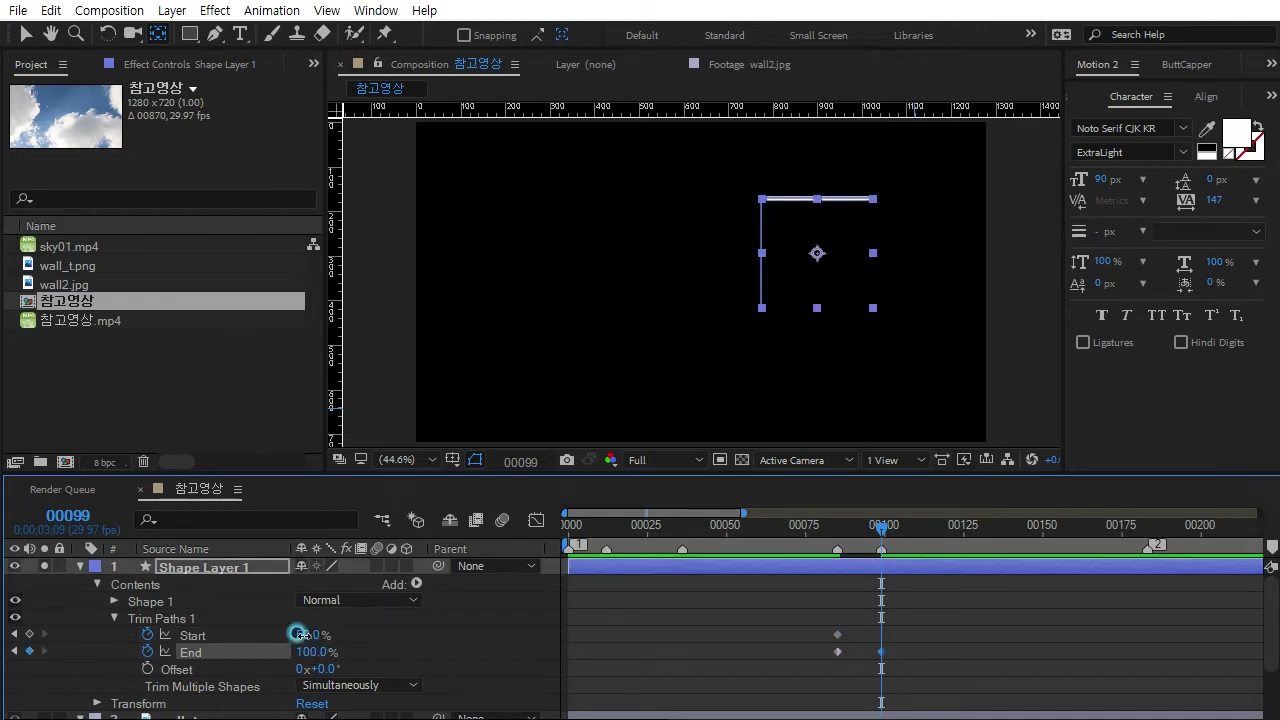
drag(305, 640, 243, 635)
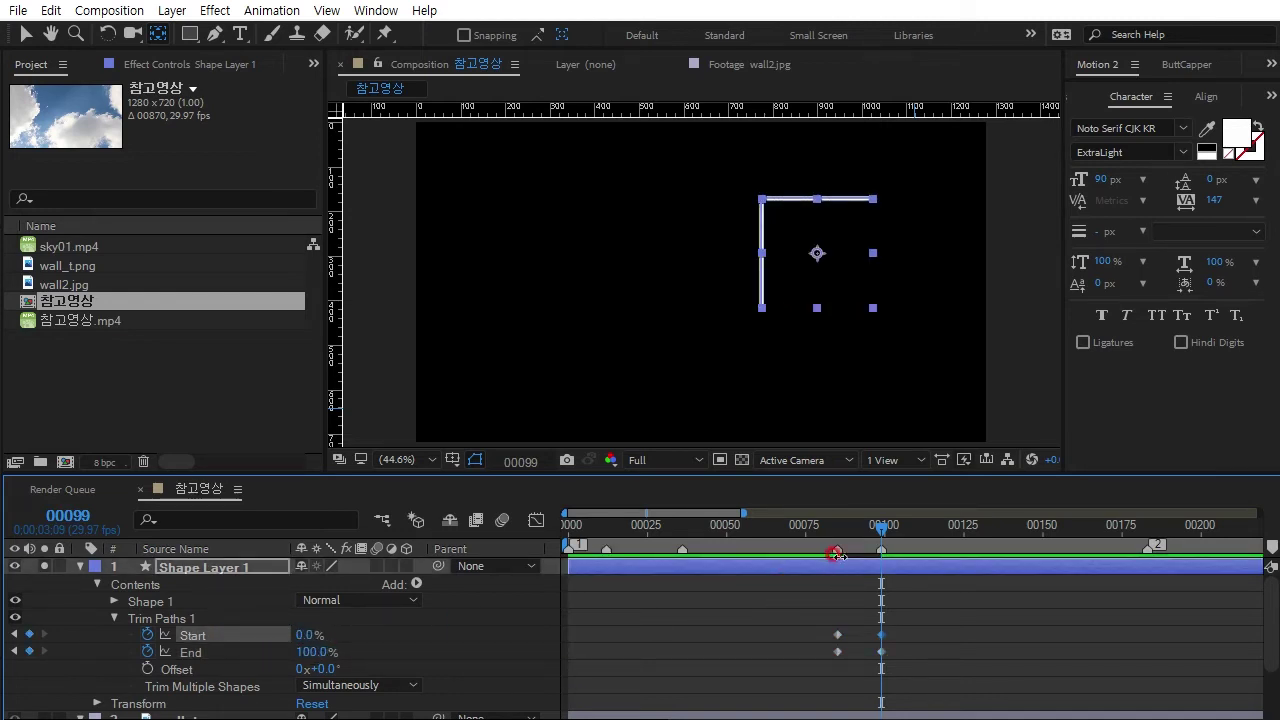
drag(833, 538, 878, 540)
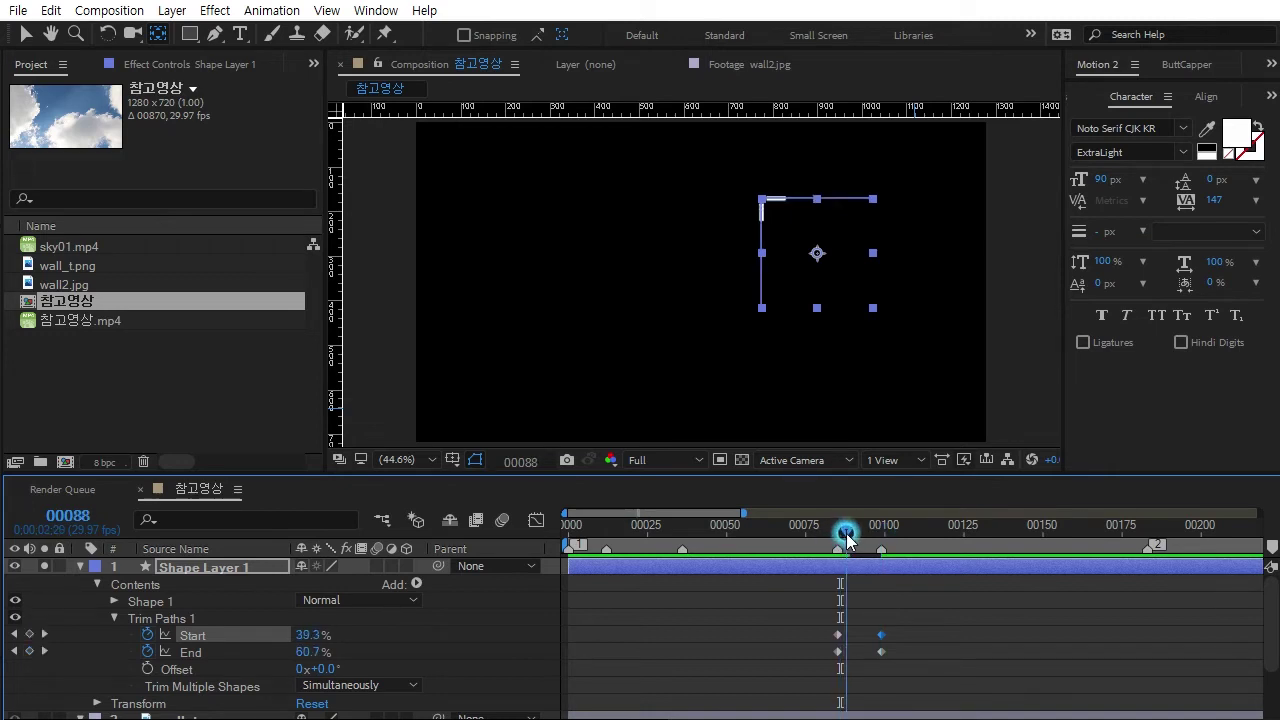
drag(878, 545, 881, 546)
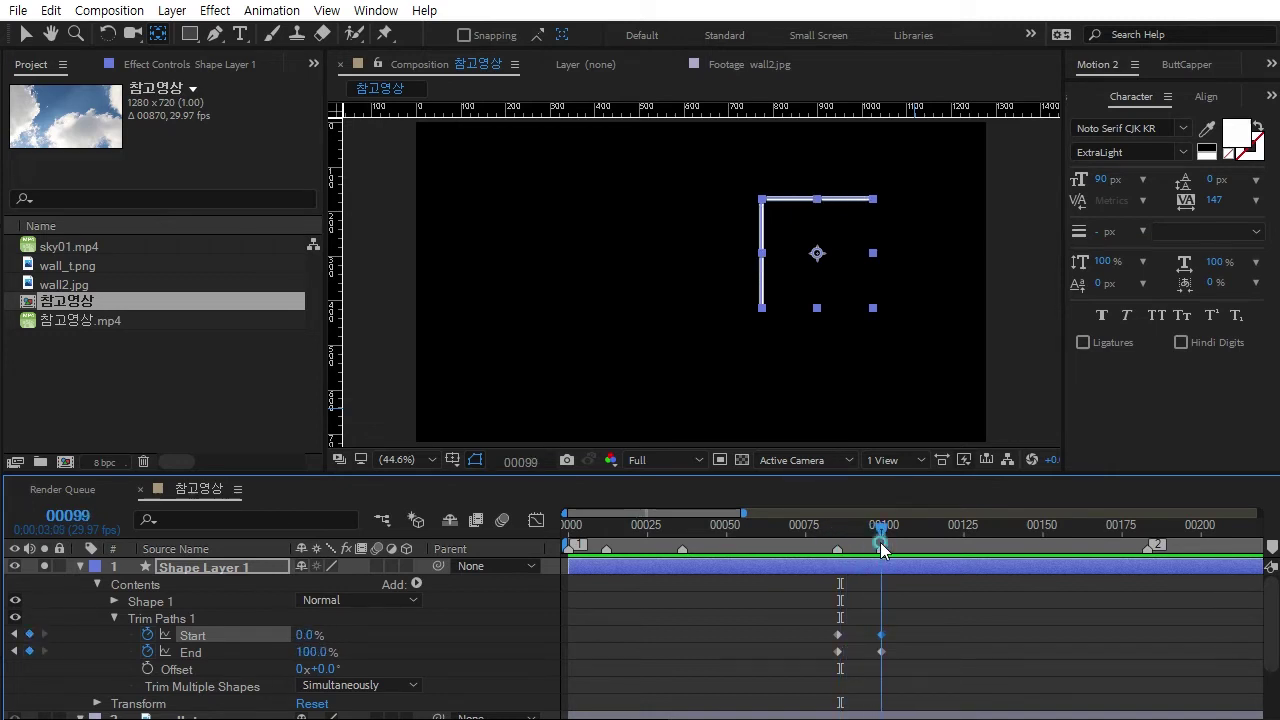
- Duplicate Shape Layer 1 with Ctrl+D
click(485, 634)
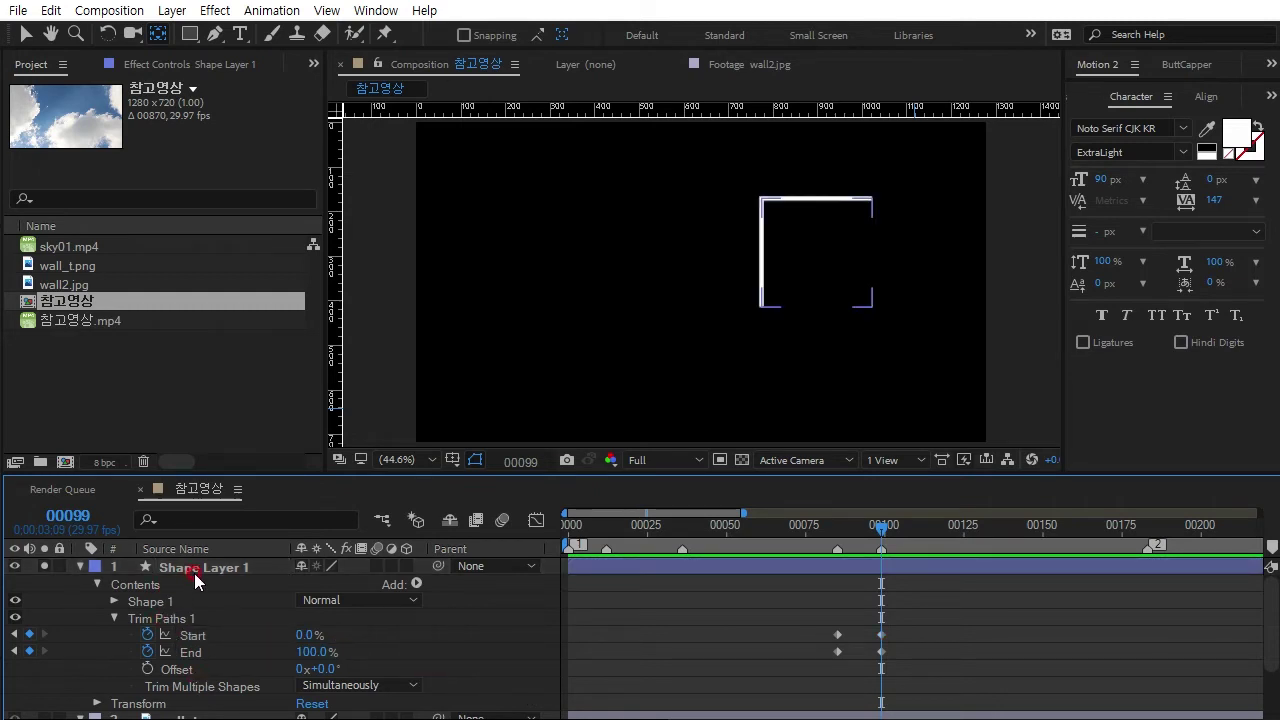
click(196, 576)
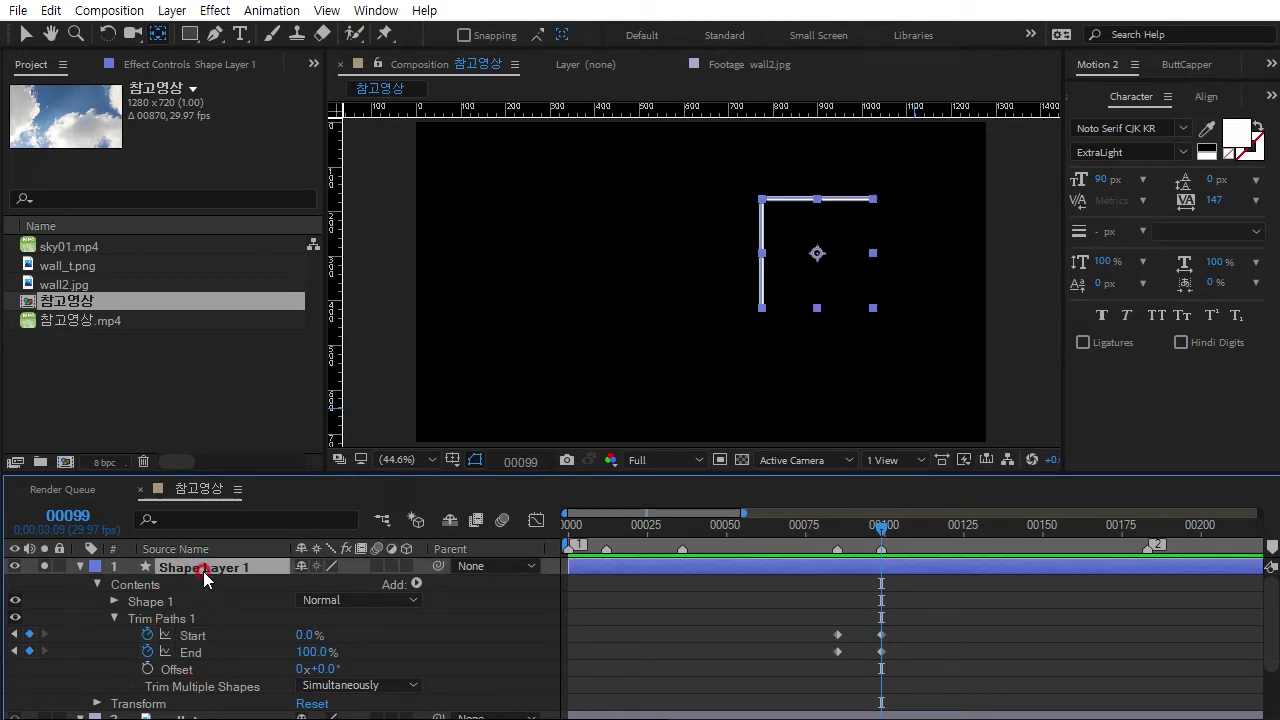
key(ctrl+d)
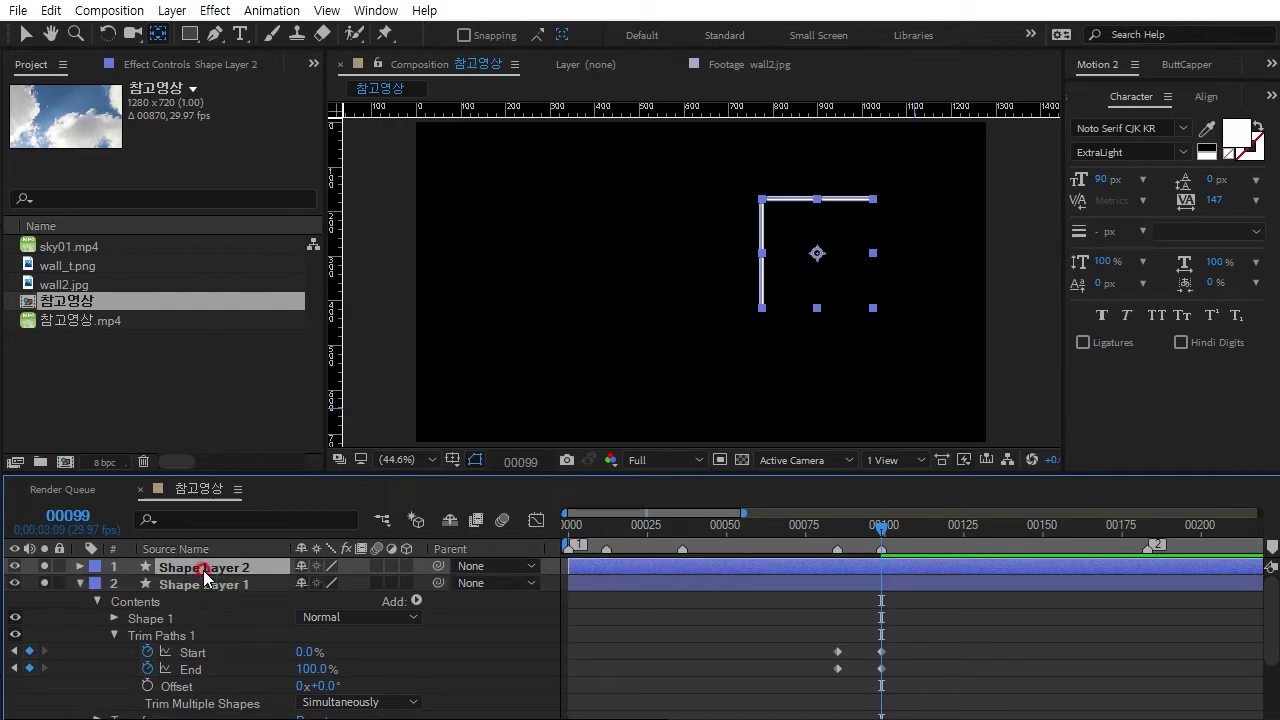
- Rotate the duplicated shape layer 180° to complete the square frame
key(r)
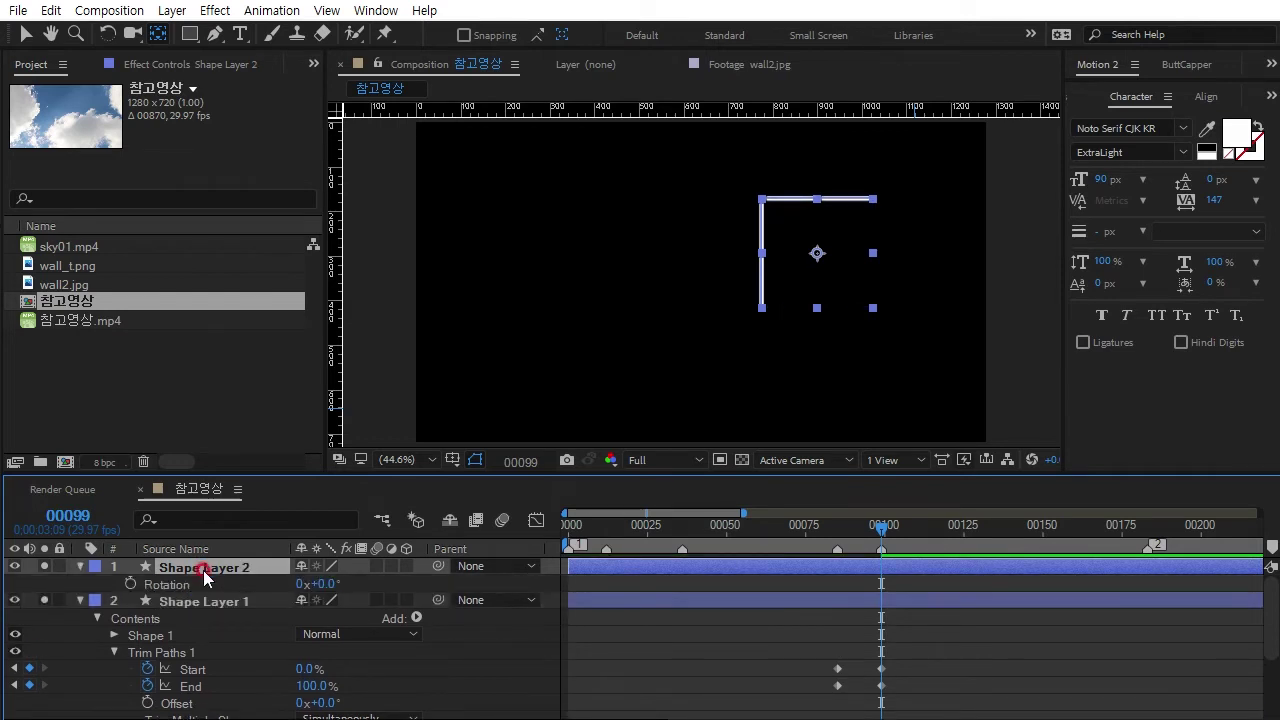
click(326, 584)
click(508, 636)
text(180)
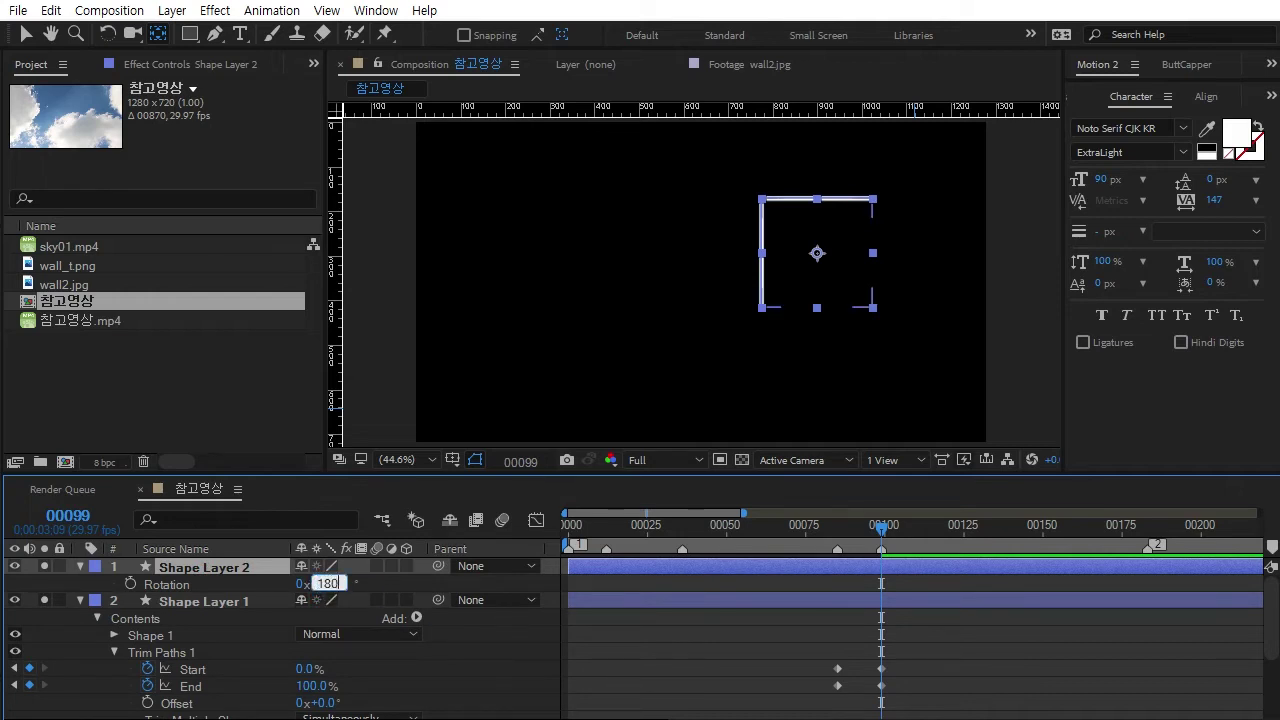
click(506, 634)
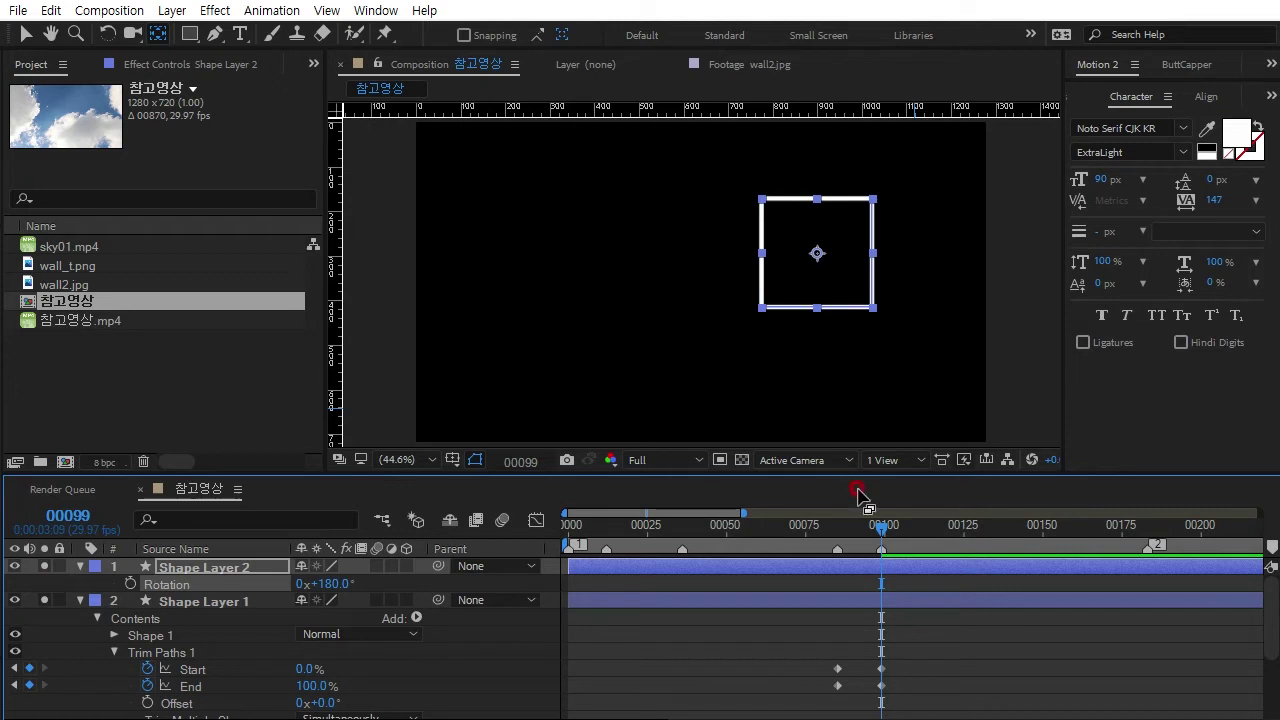
- Return to frame 79 and preview the square drawing itself
click(819, 527)
click(957, 648)
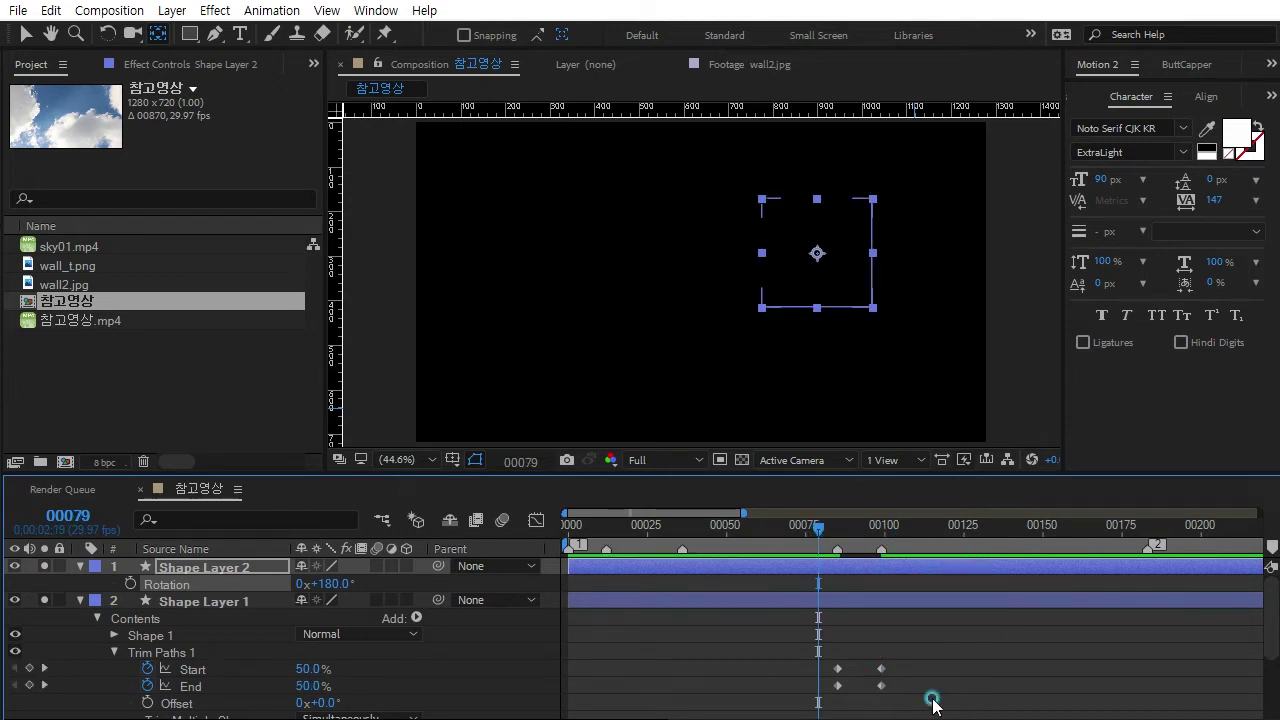
click(1063, 650)
key(space)
key(space)
- Unsolo both shape layers and collapse their properties
click(287, 627)
click(97, 676)
click(35, 630)
click(44, 600)
click(44, 567)
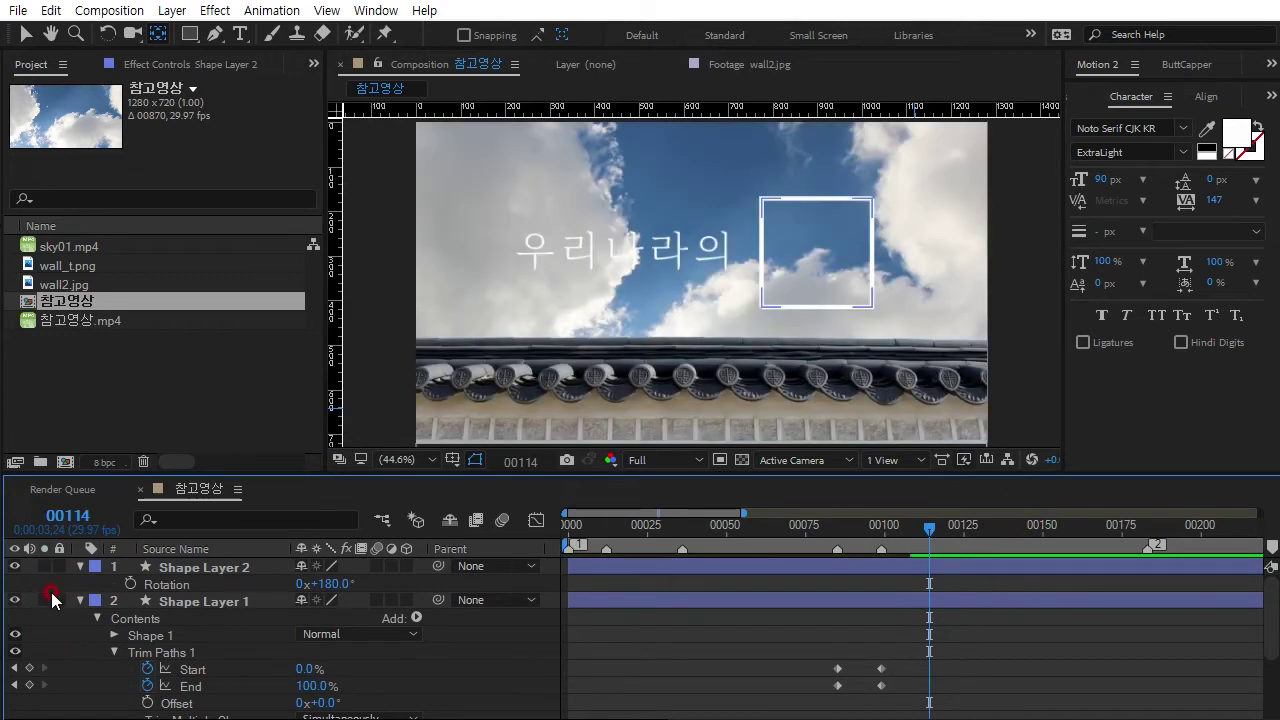
click(80, 567)
click(80, 584)
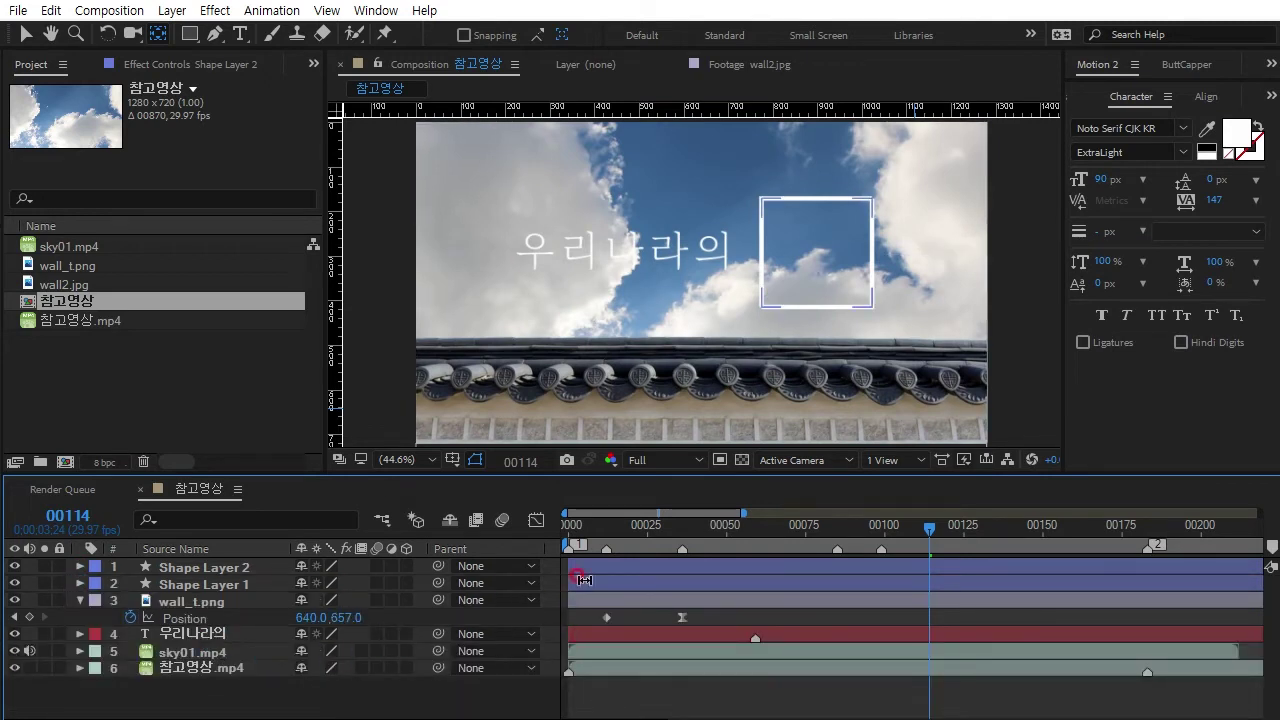
- Solo the 참고영상.mp4 reference and scrub around frames 99–100 to compare the boxed 궁
click(424, 672)
click(200, 668)
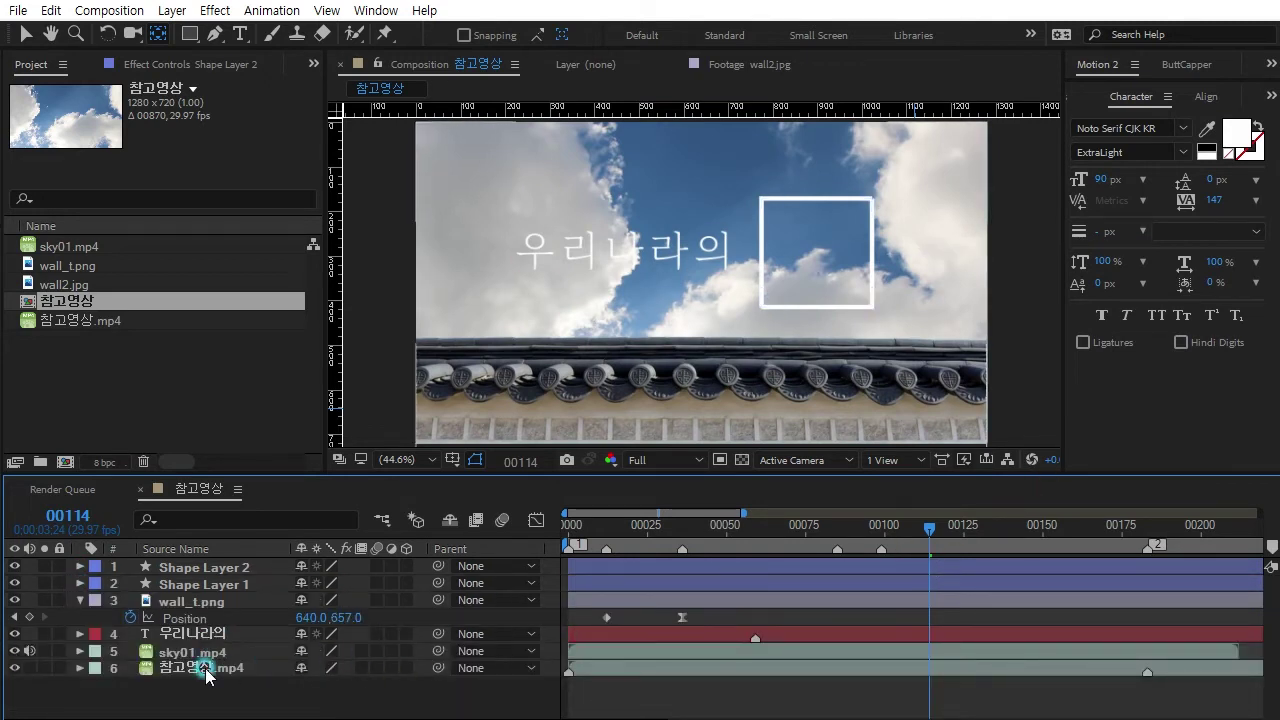
click(217, 673)
click(44, 668)
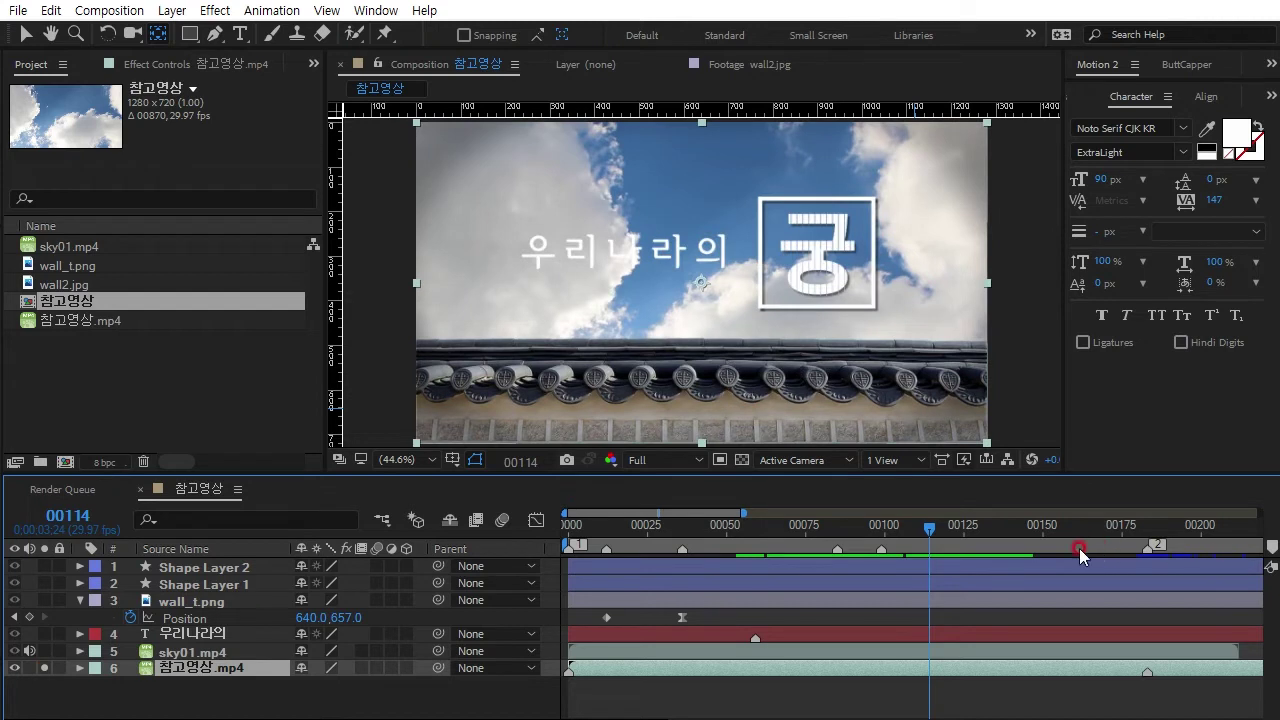
drag(907, 546, 883, 549)
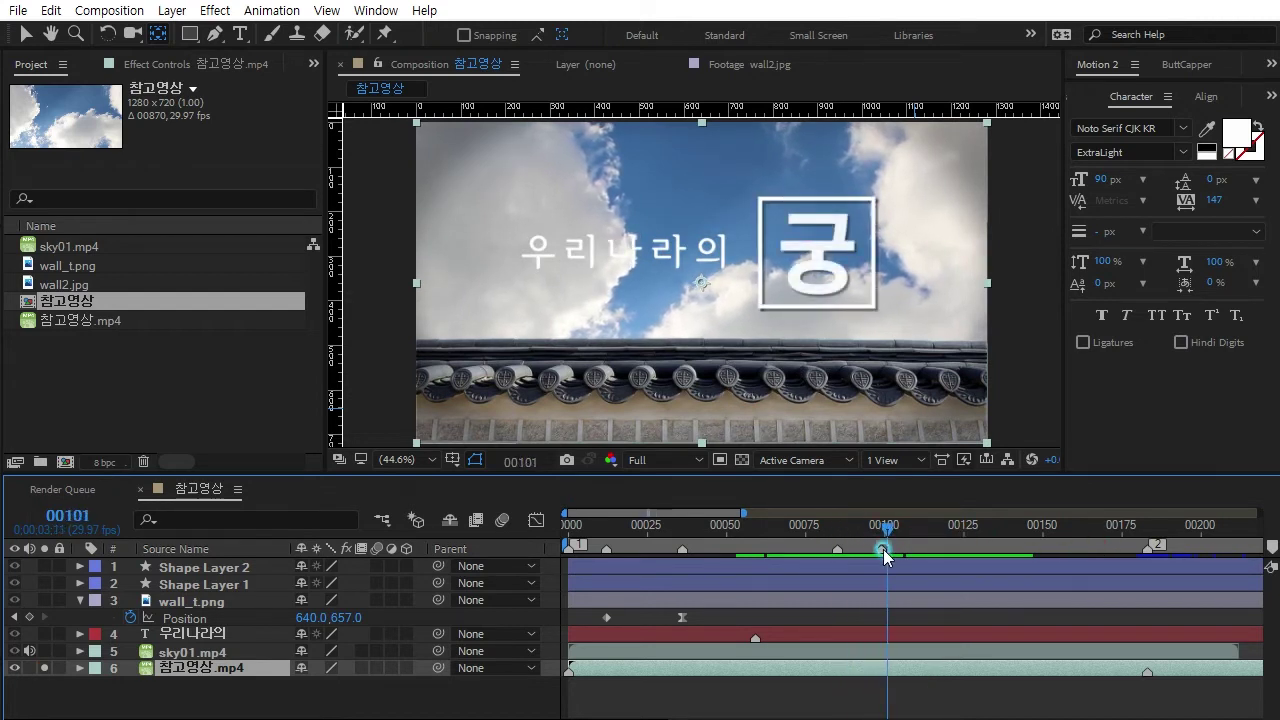
drag(883, 549, 853, 568)
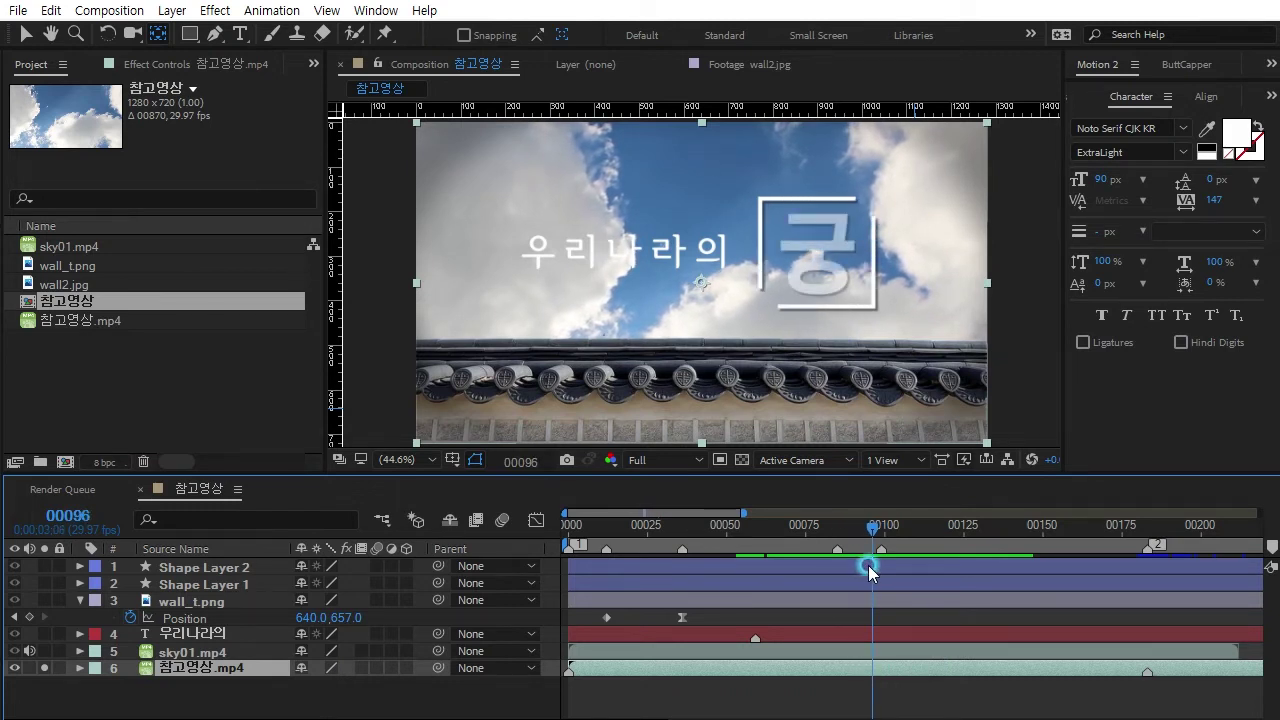
drag(853, 565, 881, 566)
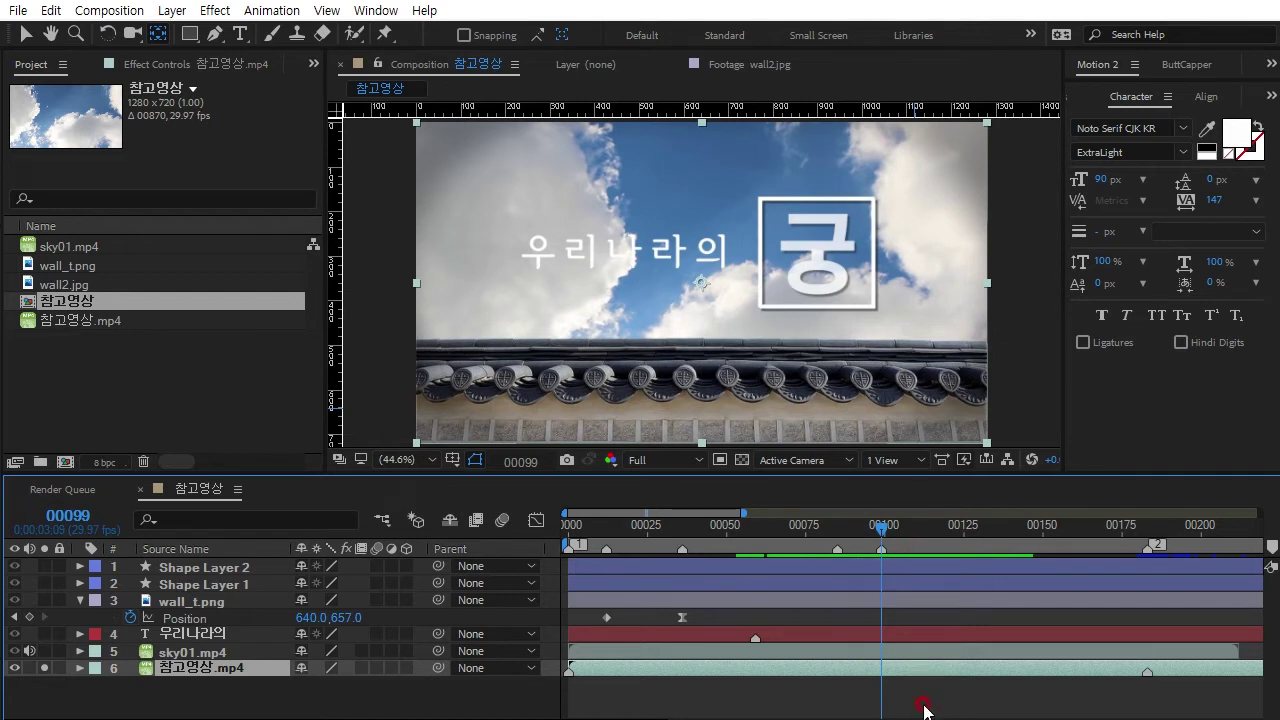
click(948, 680)
click(988, 459)
click(309, 81)
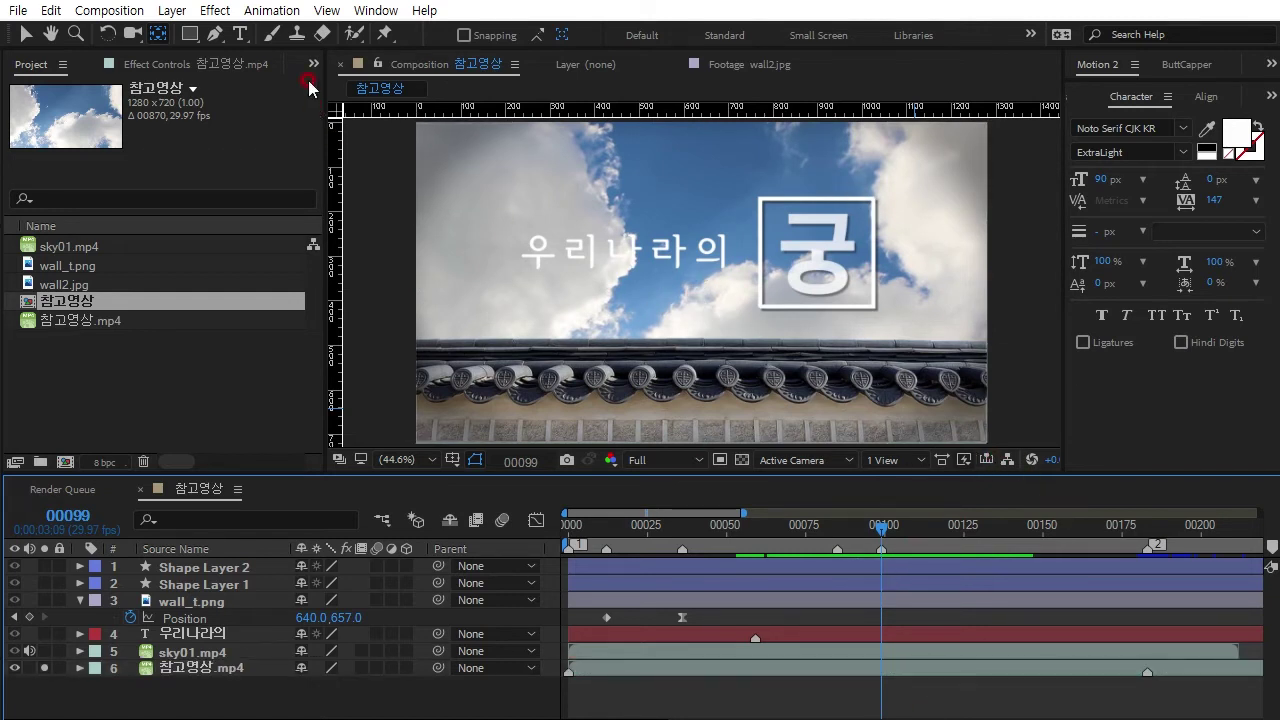
- Create a new text layer reading 궁
click(241, 40)
click(714, 357)
click(809, 308)
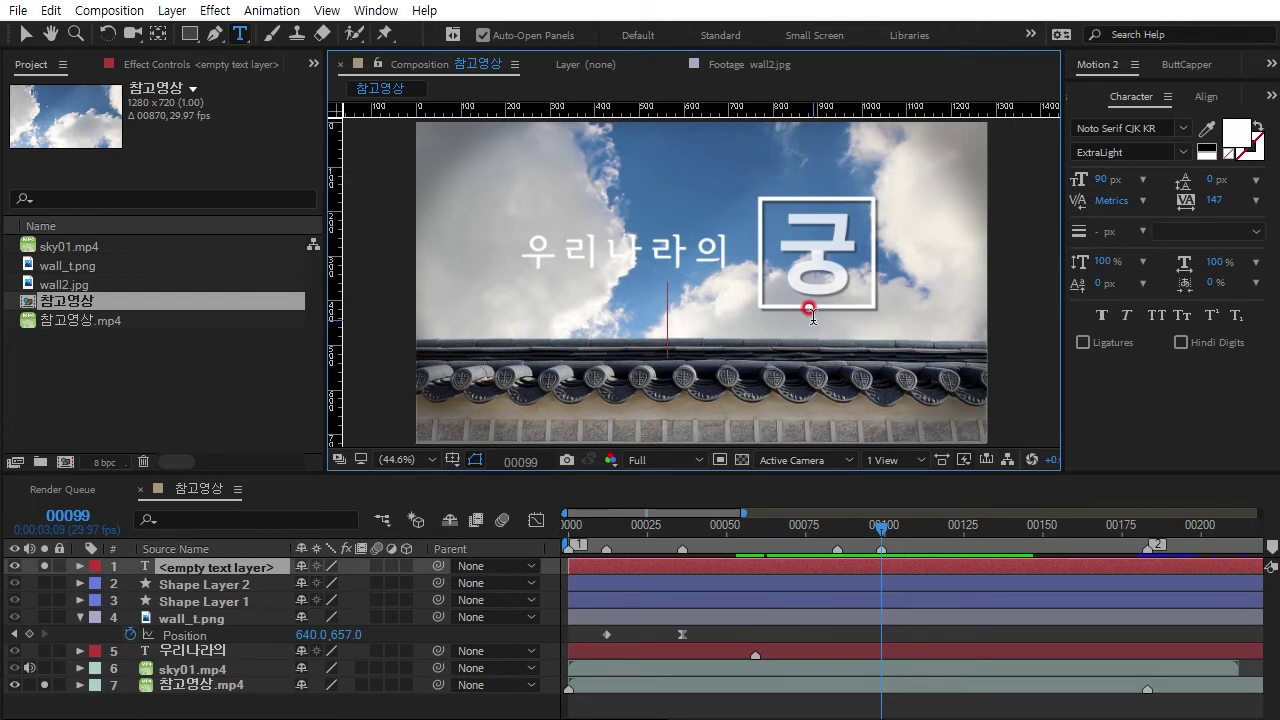
text(궁)
- Set the 궁 text's font to Noto Sans KR Bold
drag(612, 288, 690, 311)
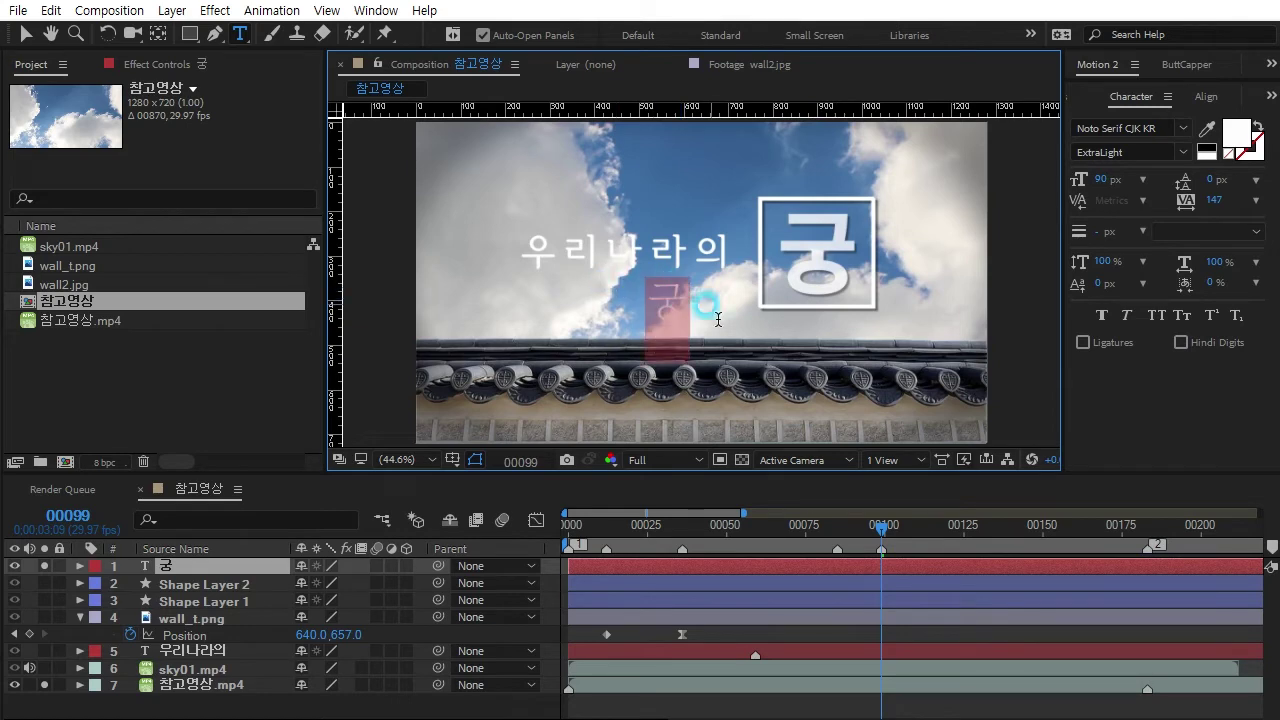
click(1183, 128)
scroll(995, 205, up, 3)
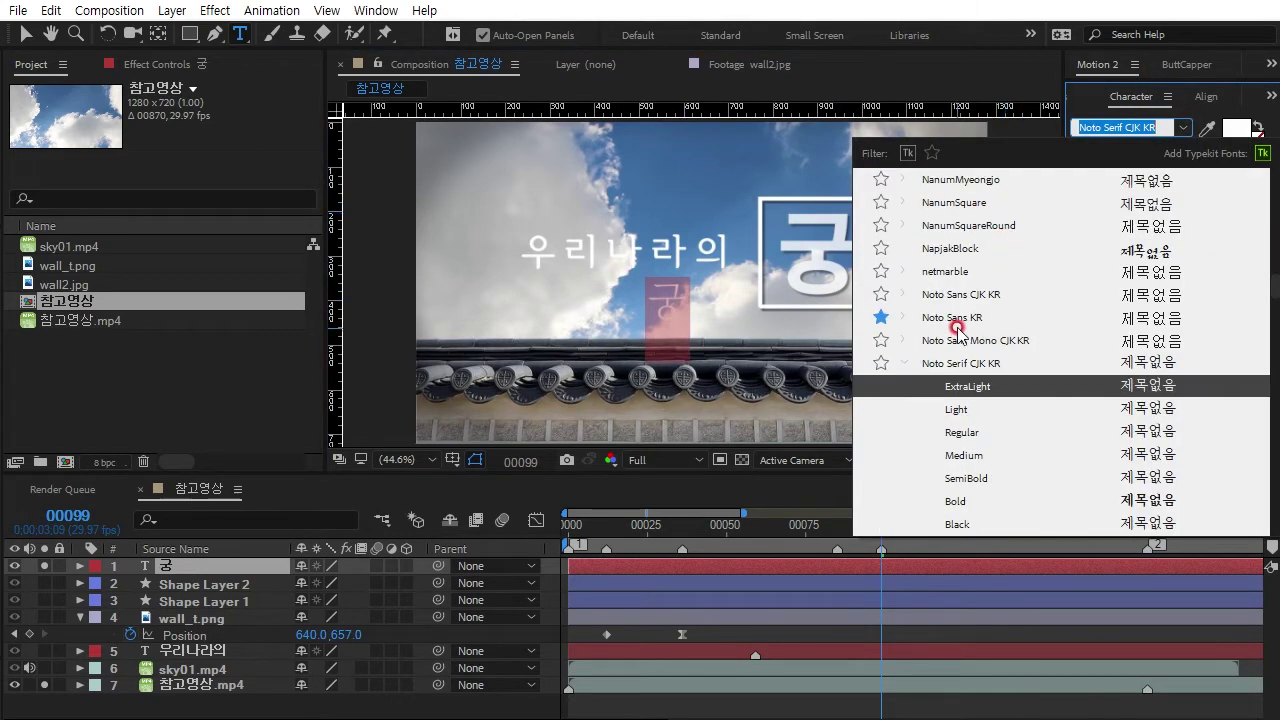
click(957, 328)
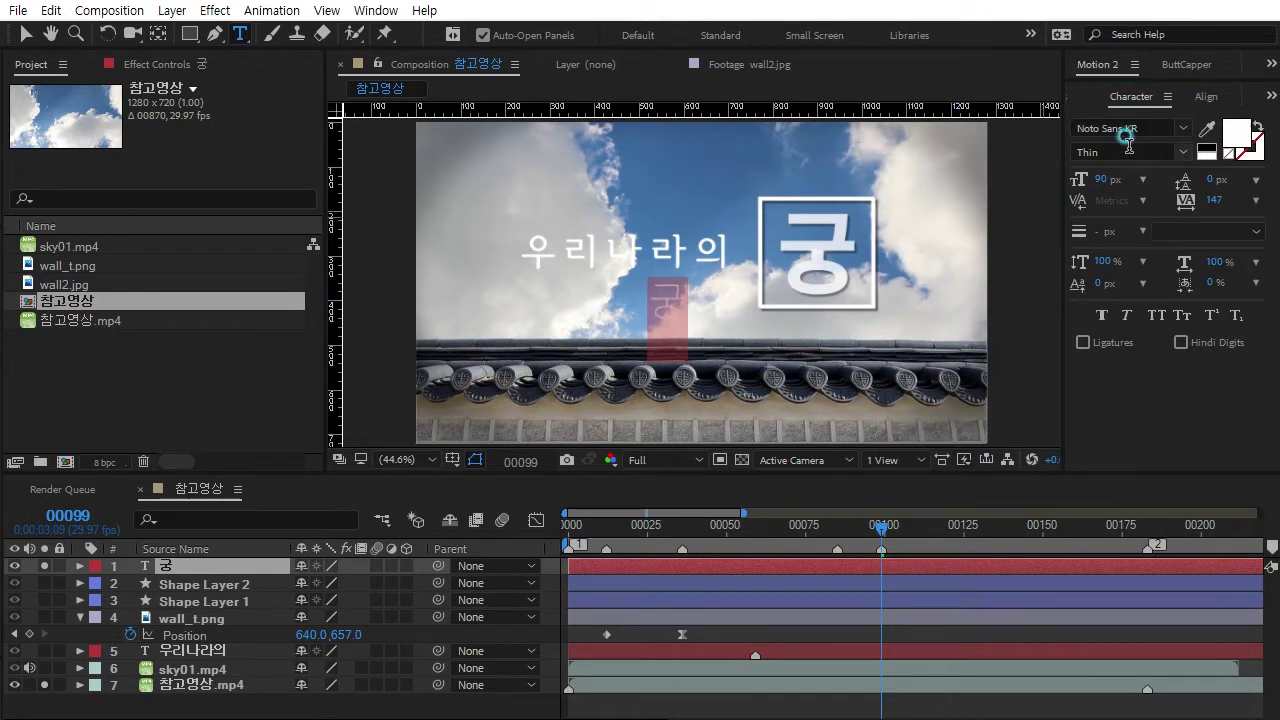
click(1182, 152)
click(1131, 260)
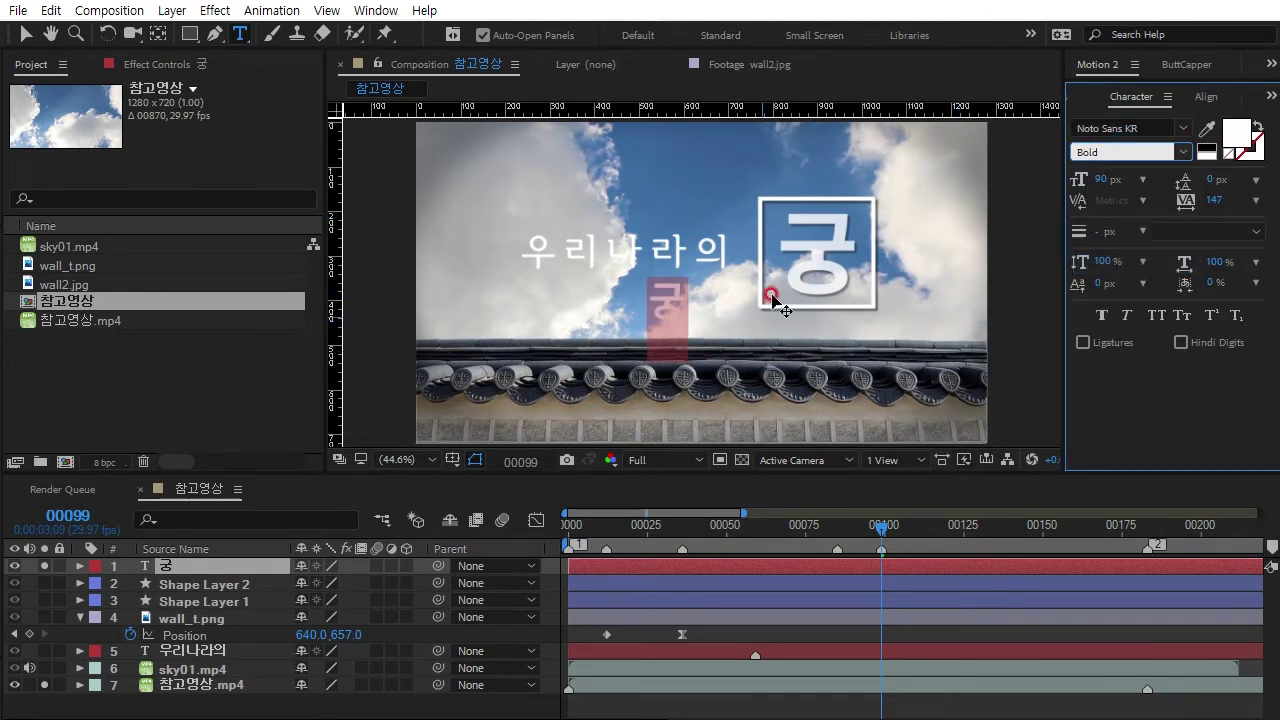
- Size 궁 to 212 px and position it centred inside the white square frame
drag(1100, 179, 1228, 172)
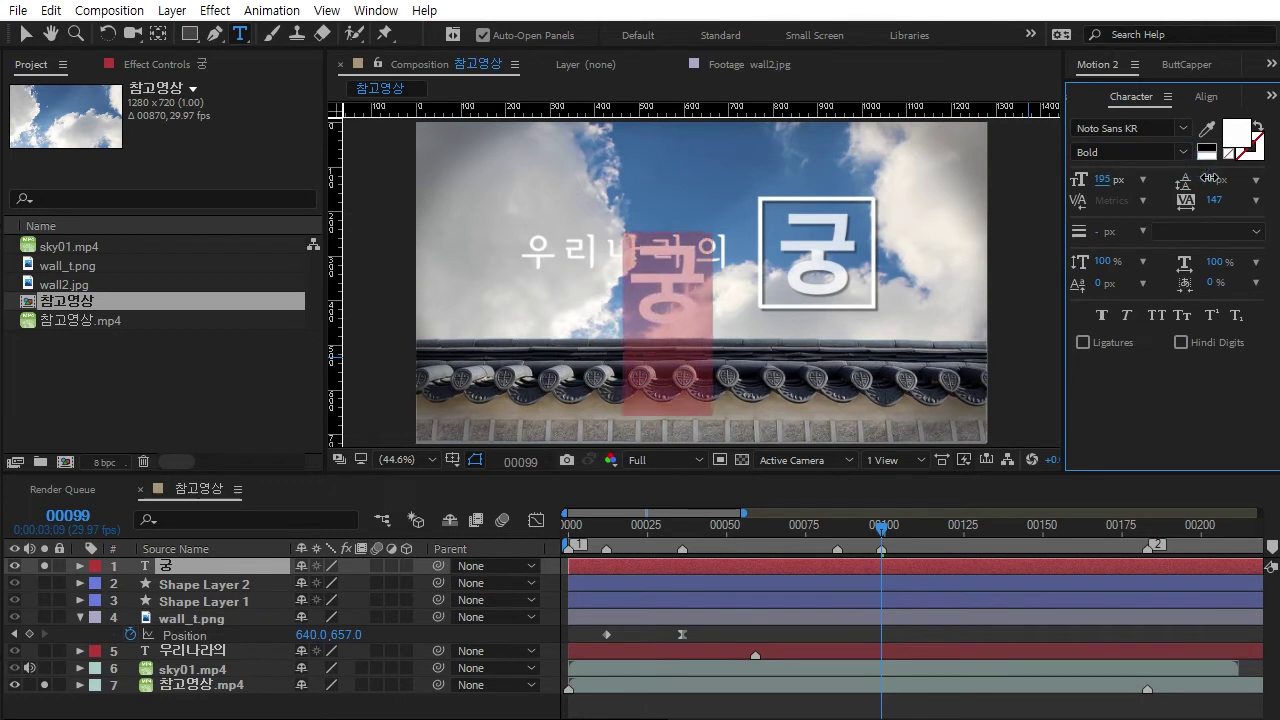
click(26, 34)
drag(676, 301, 826, 270)
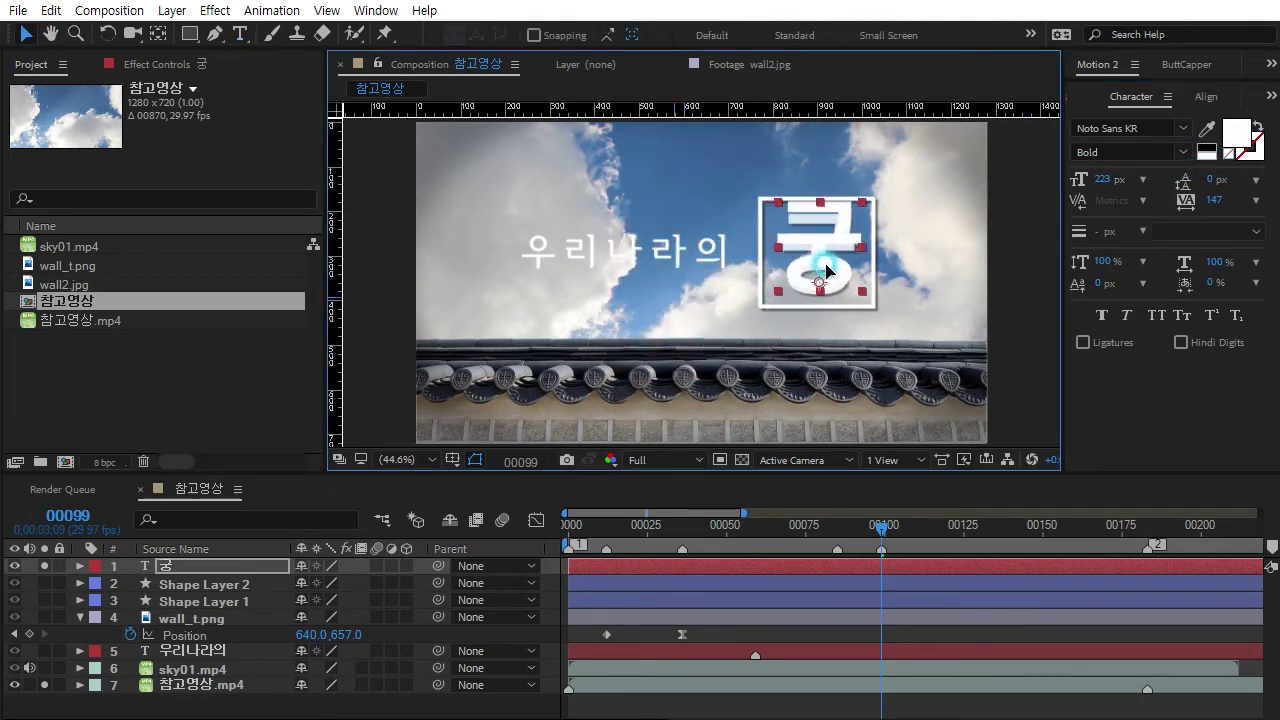
click(1090, 177)
drag(1090, 177, 1079, 177)
click(831, 246)
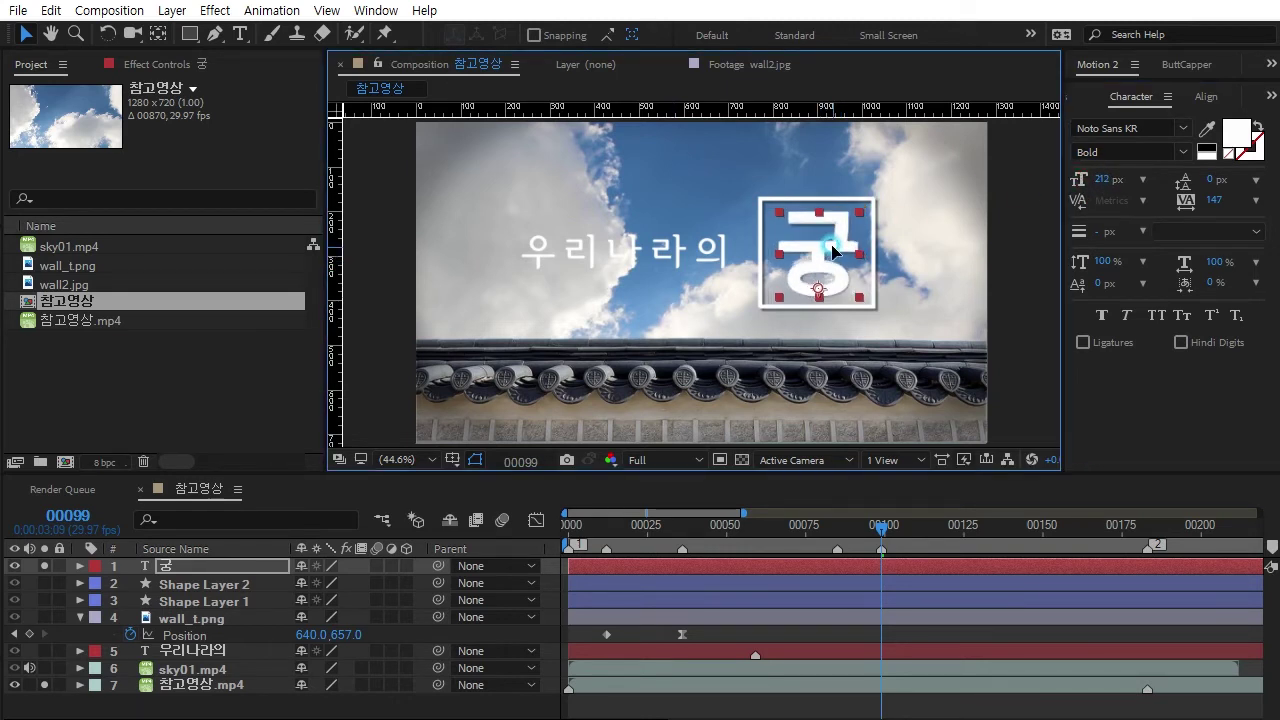
drag(831, 246, 832, 251)
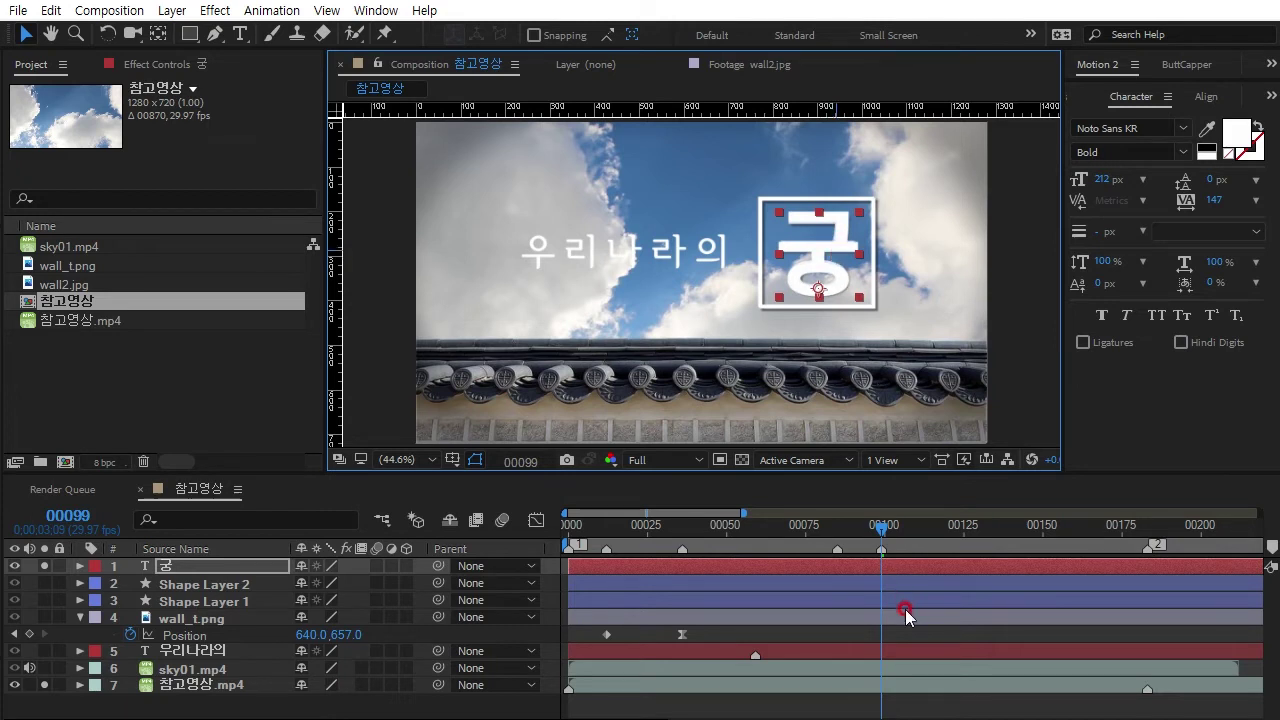
click(873, 533)
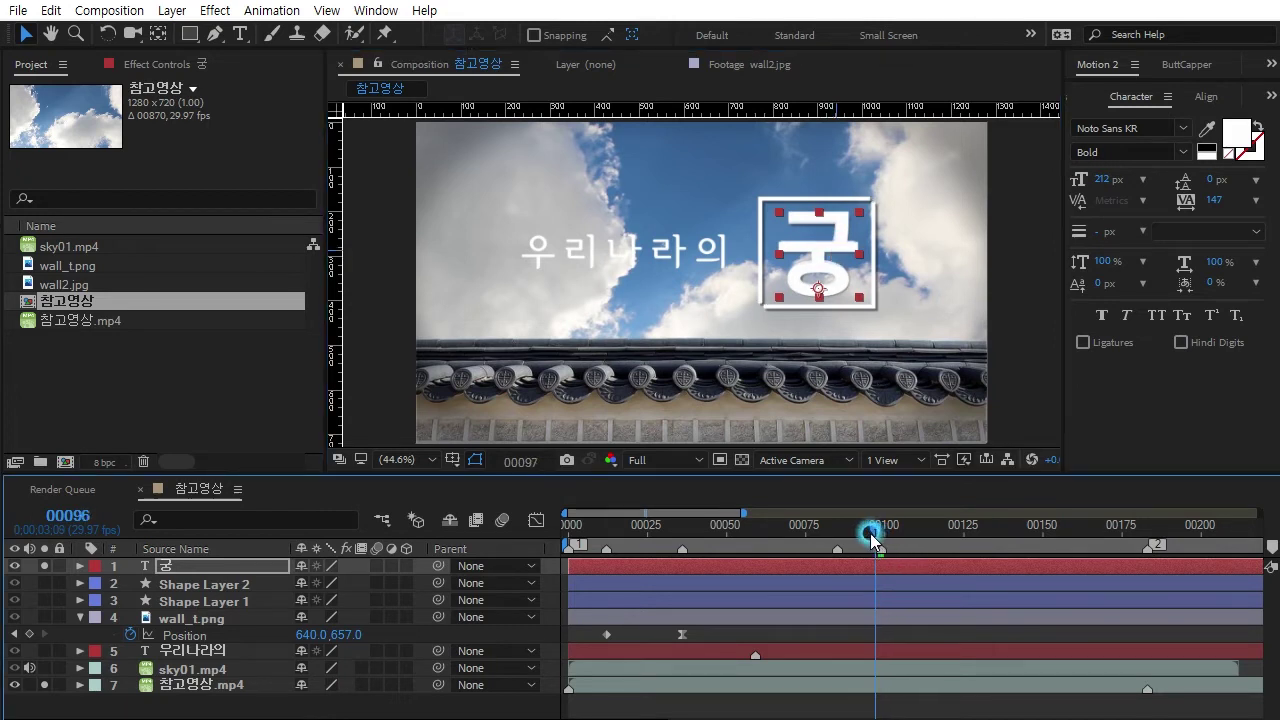
- Add a layer marker at frame 00090 on the 참고영상.mp4 reference clip
drag(873, 537, 850, 532)
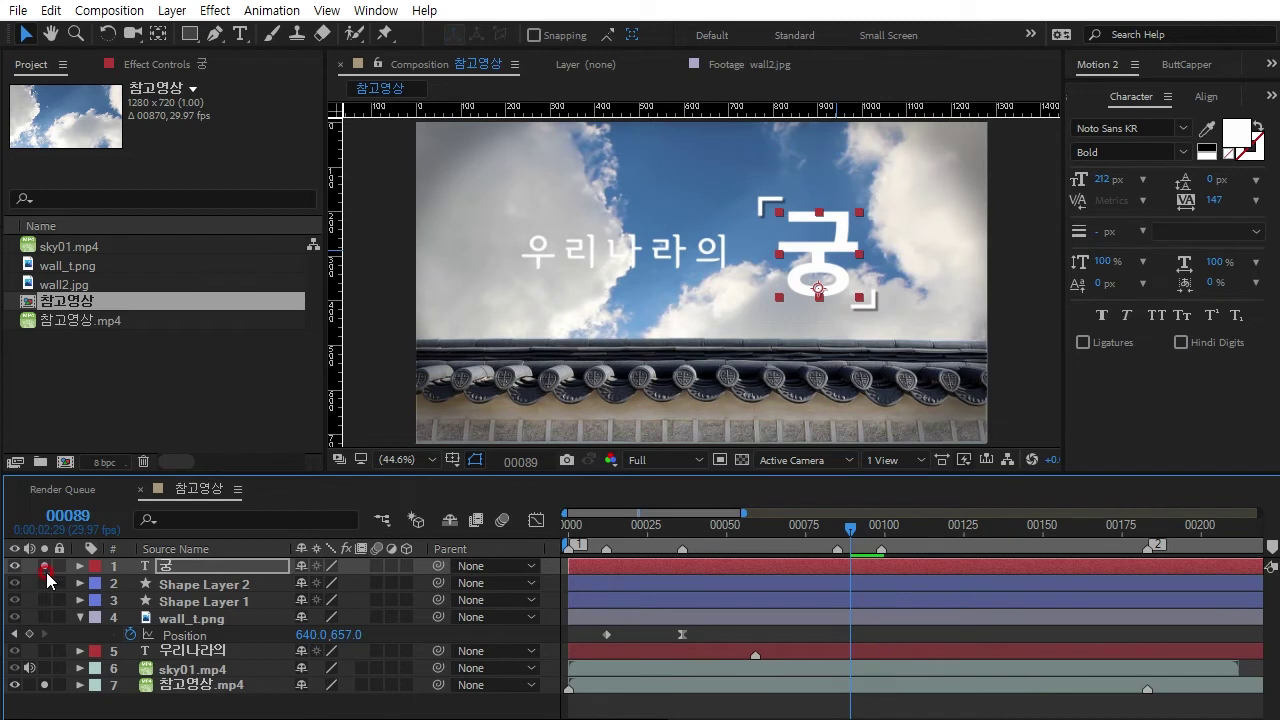
click(566, 684)
drag(856, 535, 860, 535)
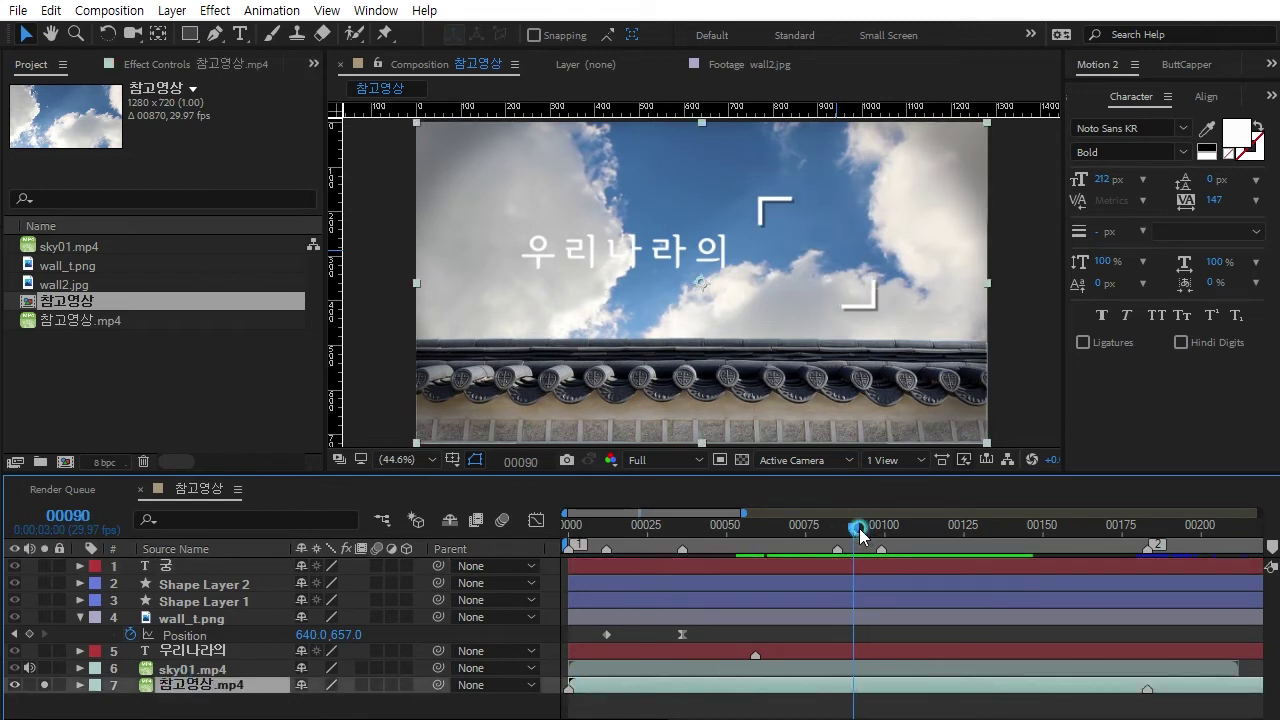
key(KP_Multiply)
- Keyframe 궁's Opacity at 100% on frame 00099 and 0% on frame 00090
click(167, 569)
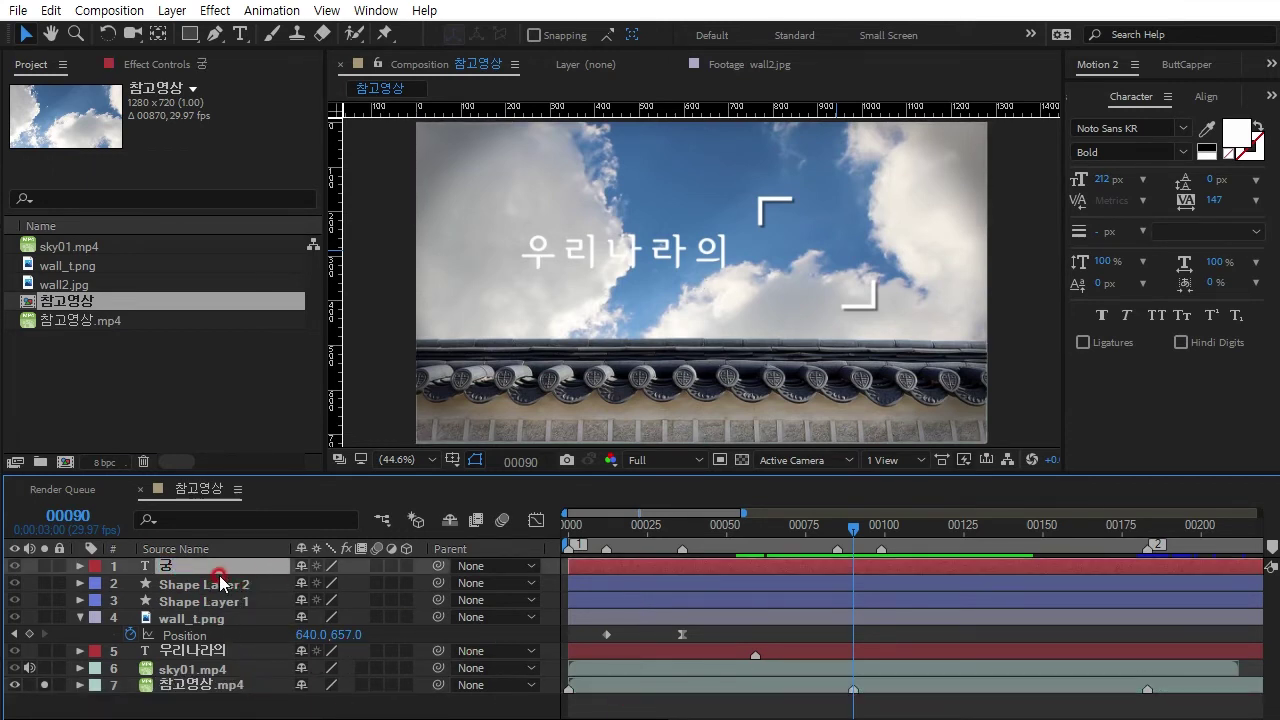
key(t)
drag(853, 527, 881, 530)
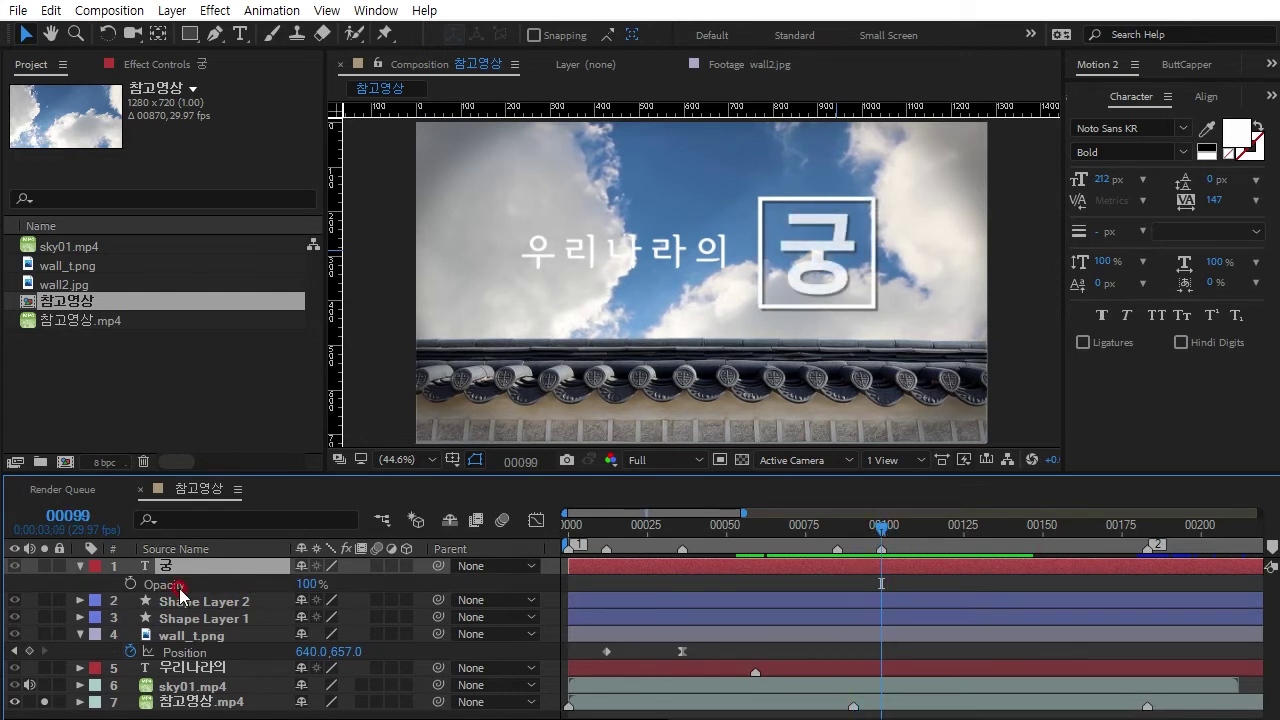
click(130, 585)
drag(881, 528, 851, 543)
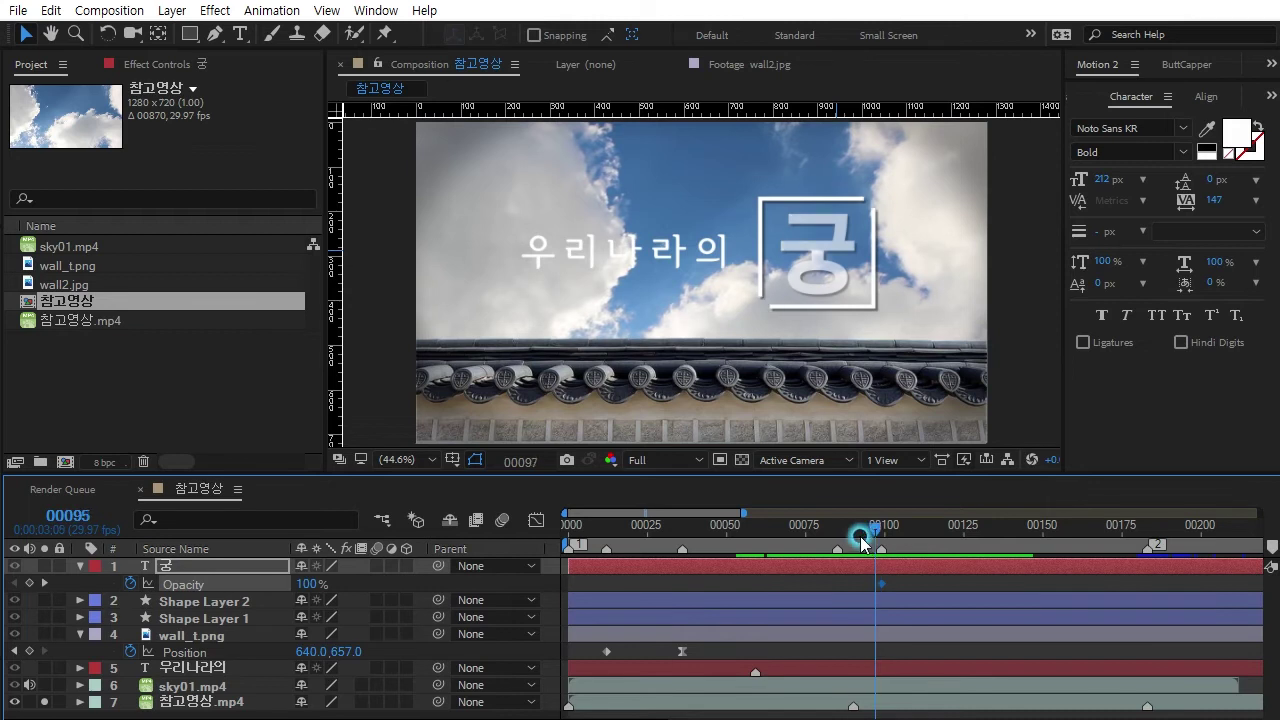
click(307, 584)
text(0)
click(356, 607)
- Scrub through the 궁 fade-in up to frame 00141 where 宮 appears
drag(855, 527, 882, 528)
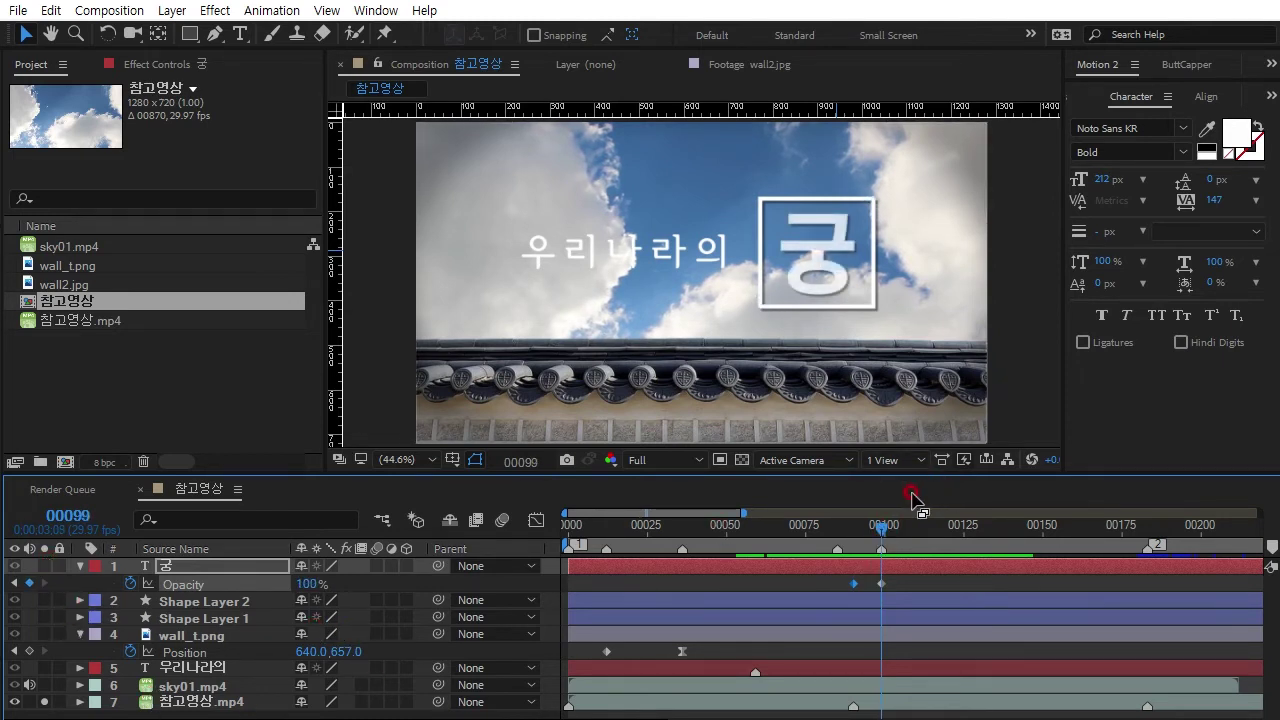
drag(884, 533, 986, 541)
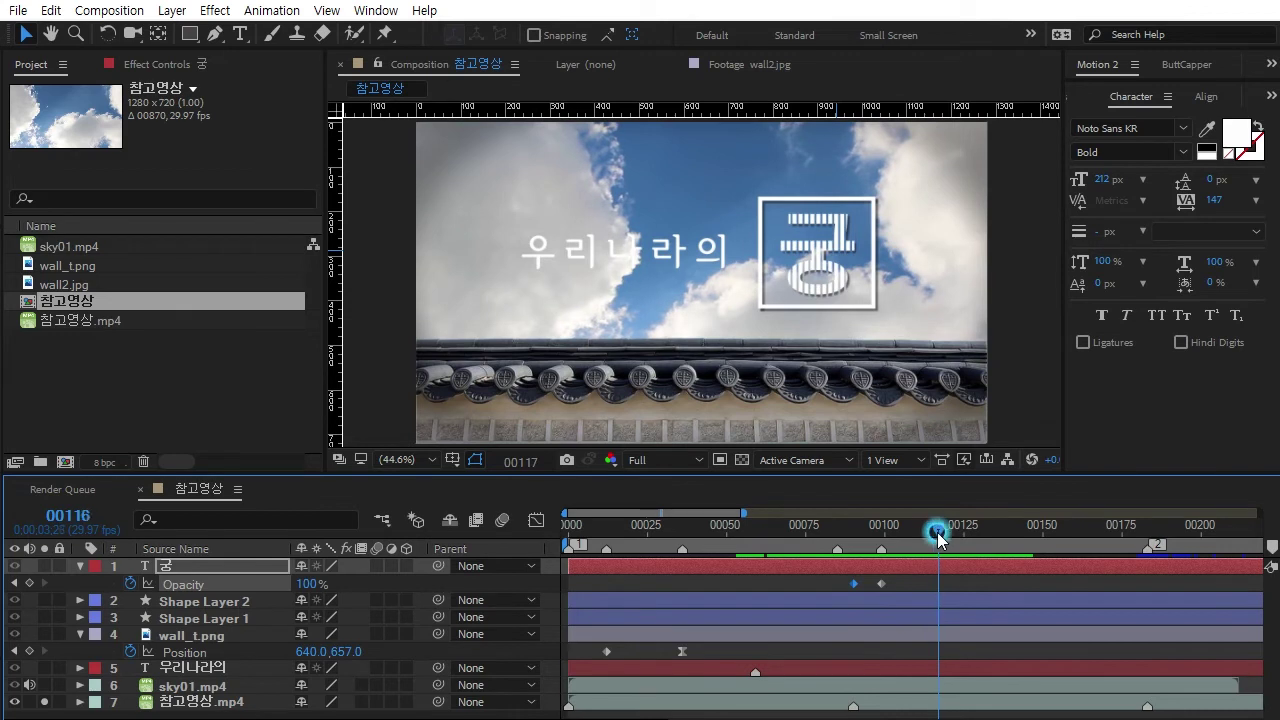
drag(986, 541, 1016, 541)
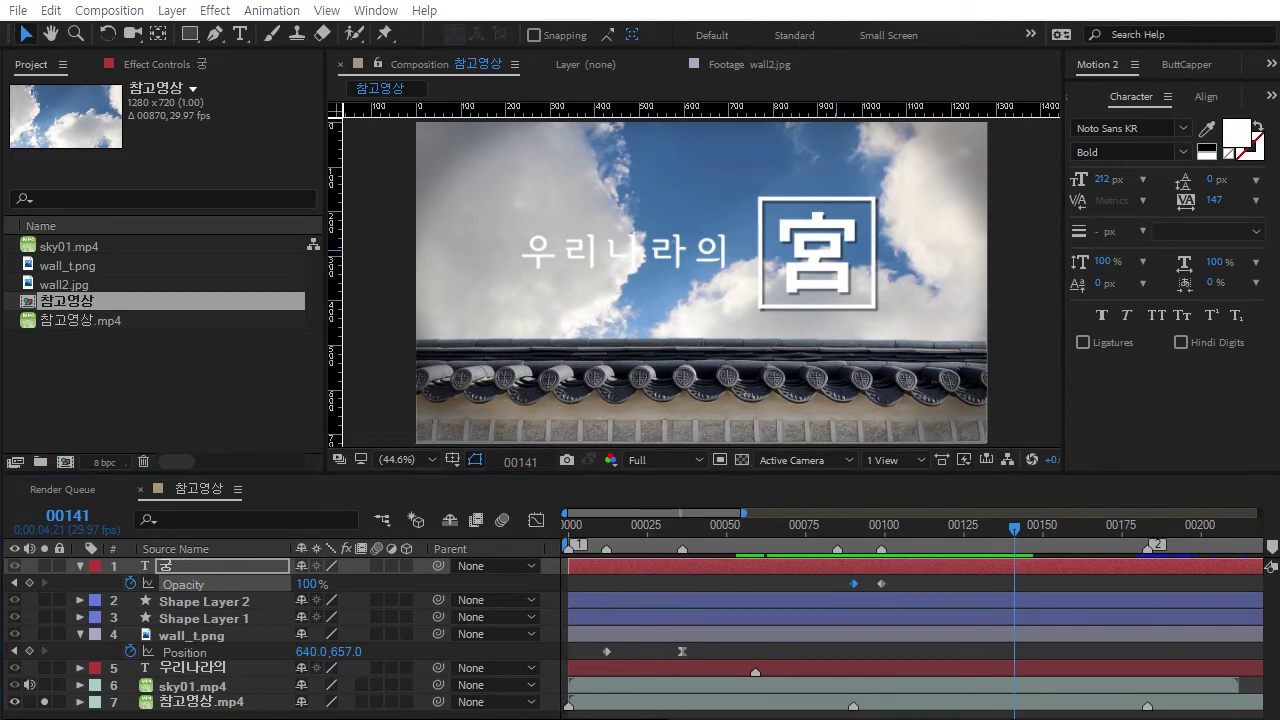
- Type 궁 in Notepad and convert it to the hanja 宮
text(rnd)
key(BackSpace)
key(BackSpace)
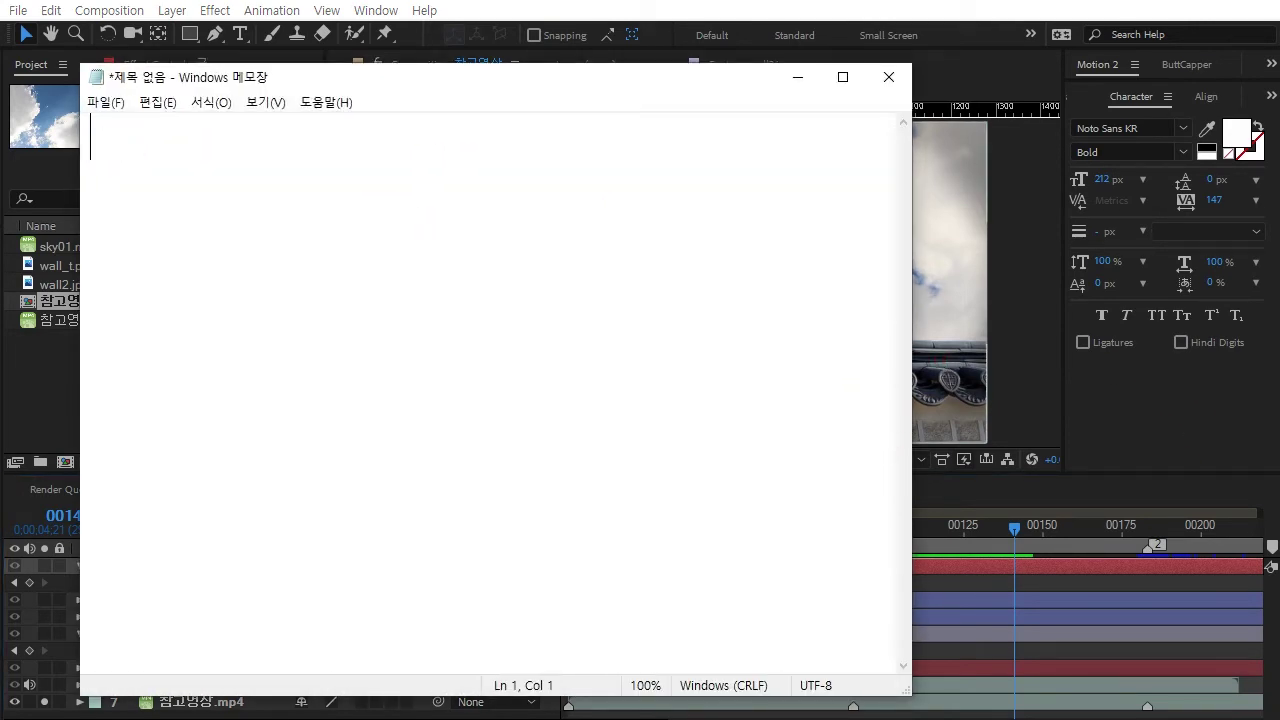
text(구)
key(Hangul_Hanja)
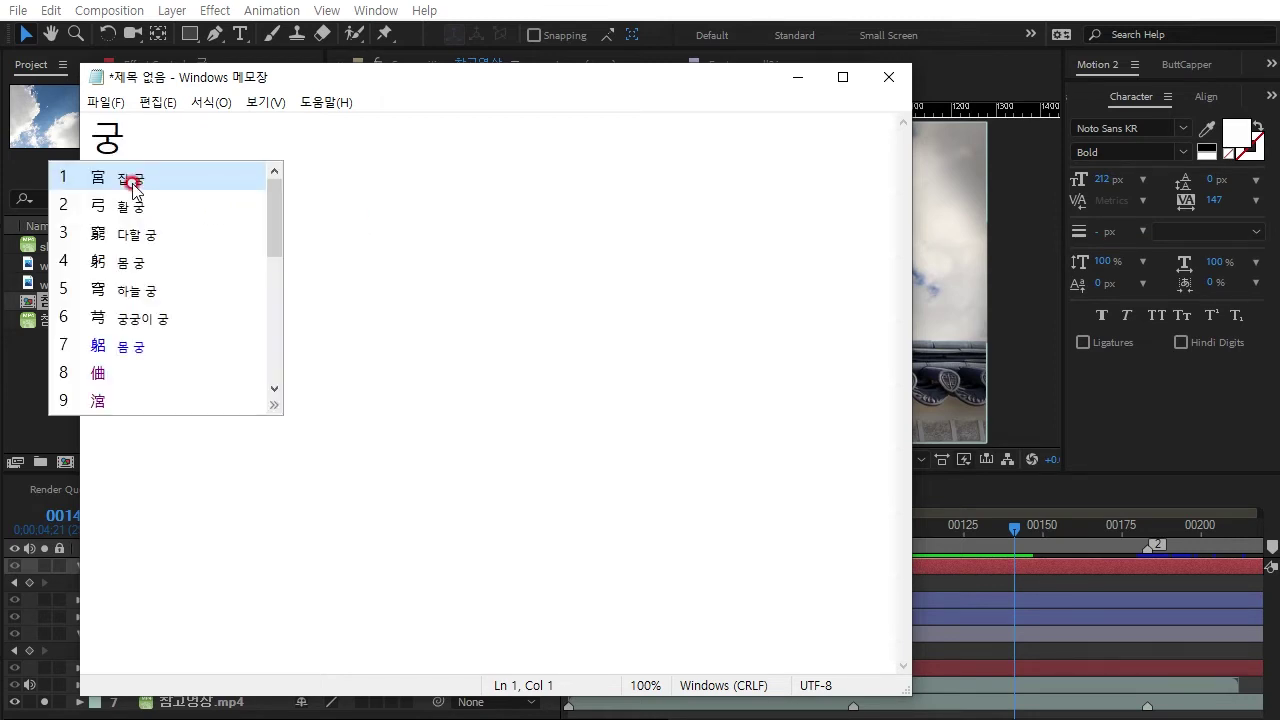
click(143, 179)
- Select the 宮 character, then close Notepad without saving
drag(121, 180, 86, 150)
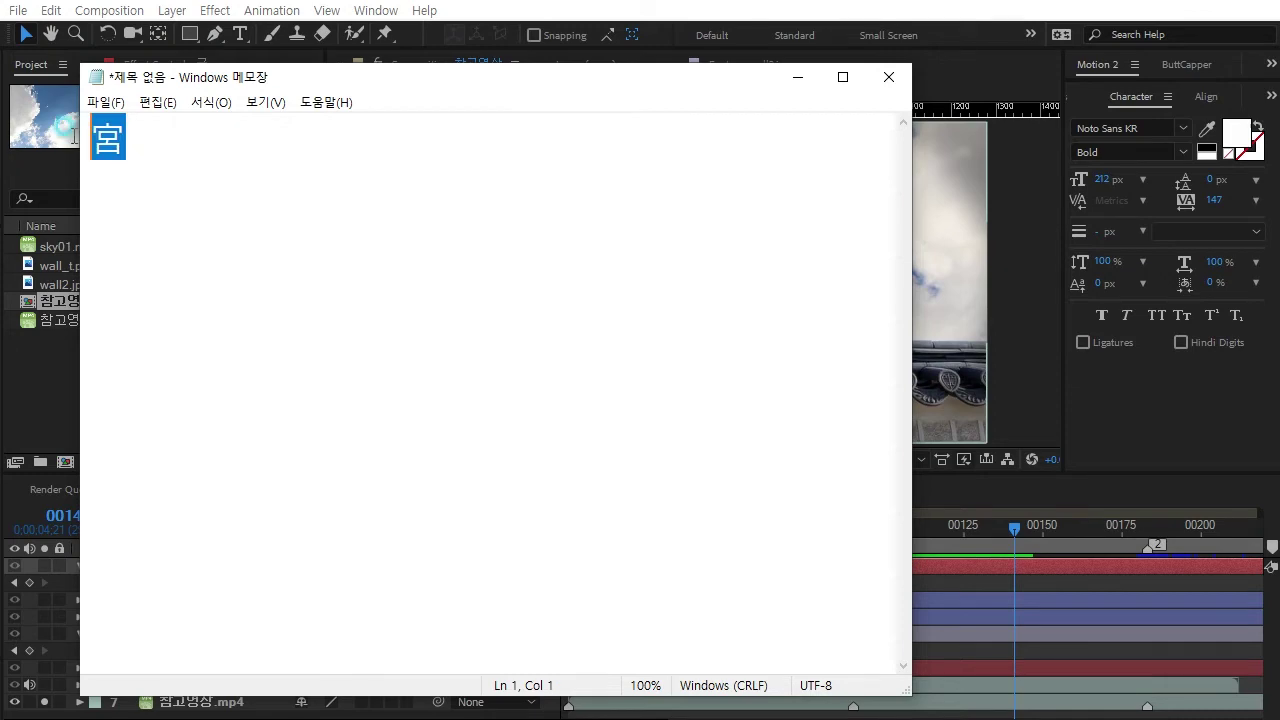
click(888, 79)
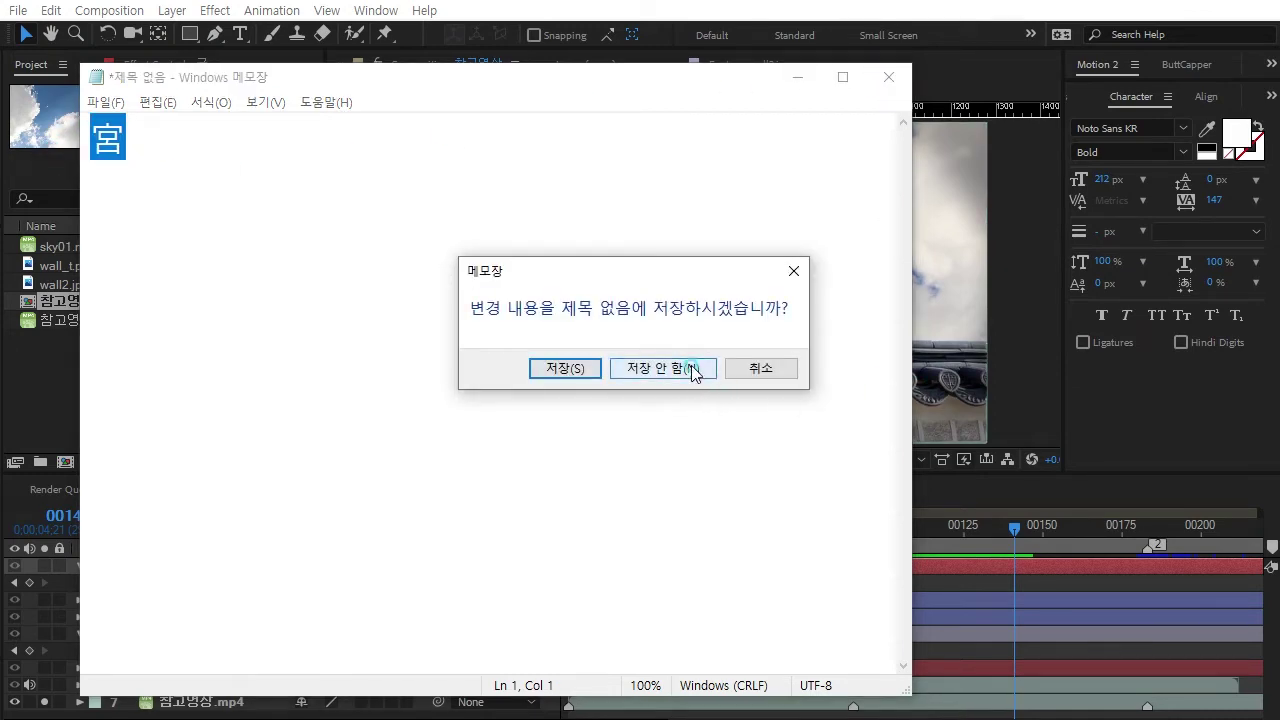
click(688, 370)
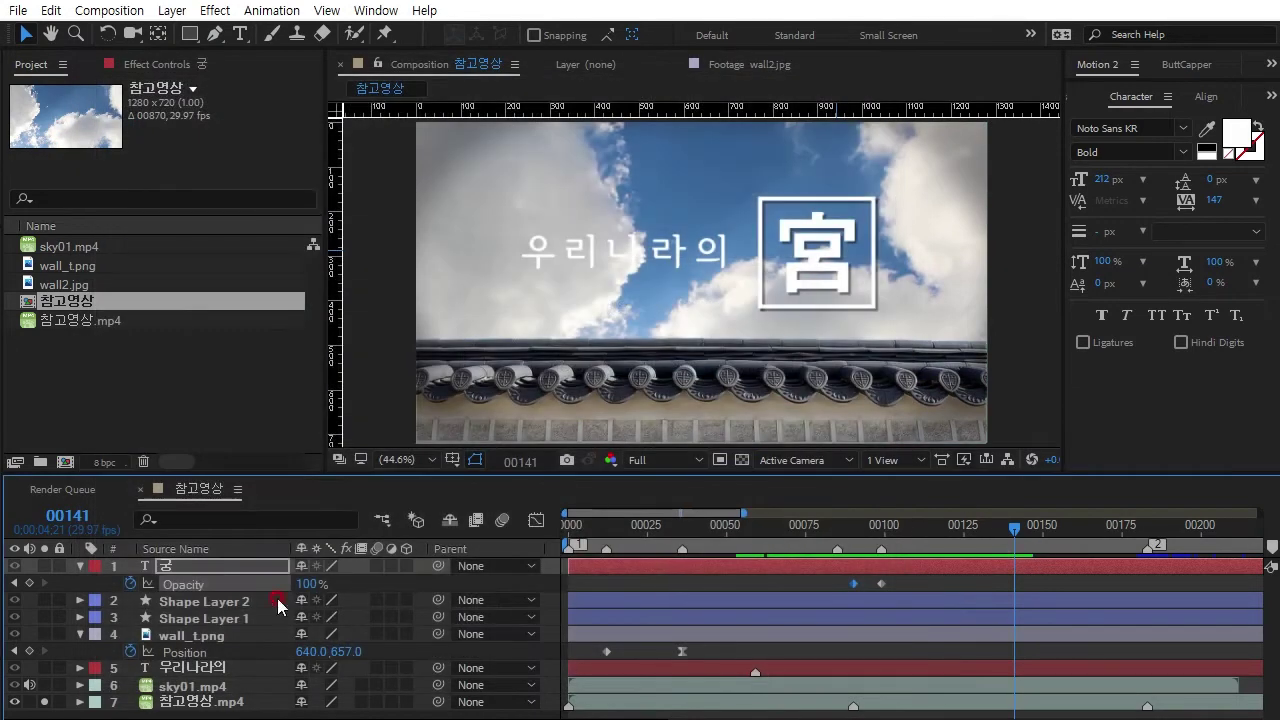
- Duplicate the 궁 text layer and set the time to frame 00124
click(177, 566)
key(ctrl+d)
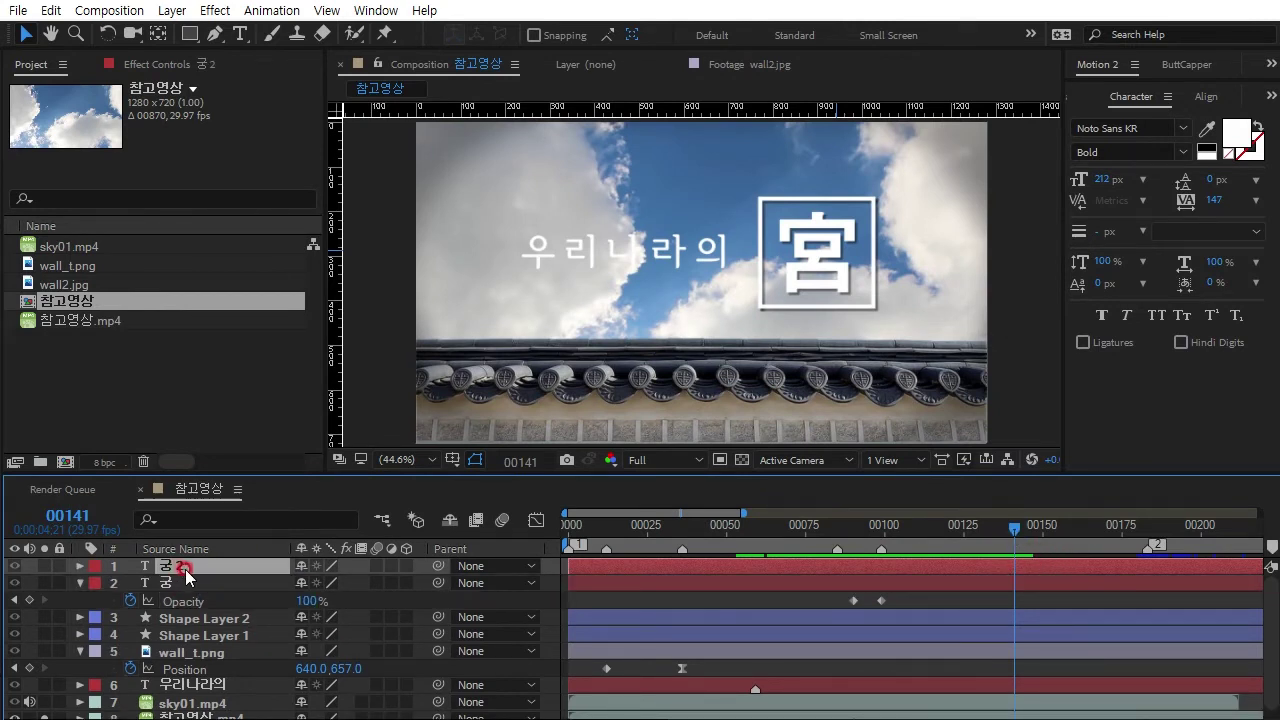
scroll(200, 694, down, 1)
click(198, 710)
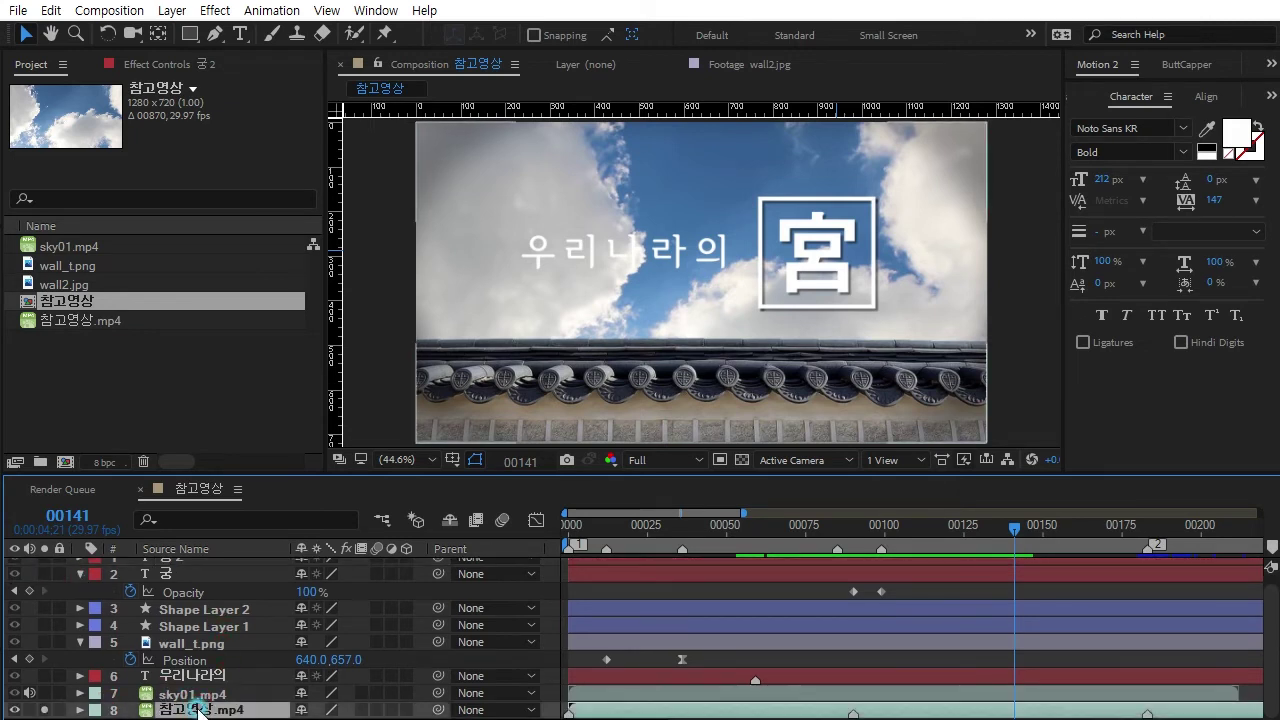
drag(1013, 527, 956, 548)
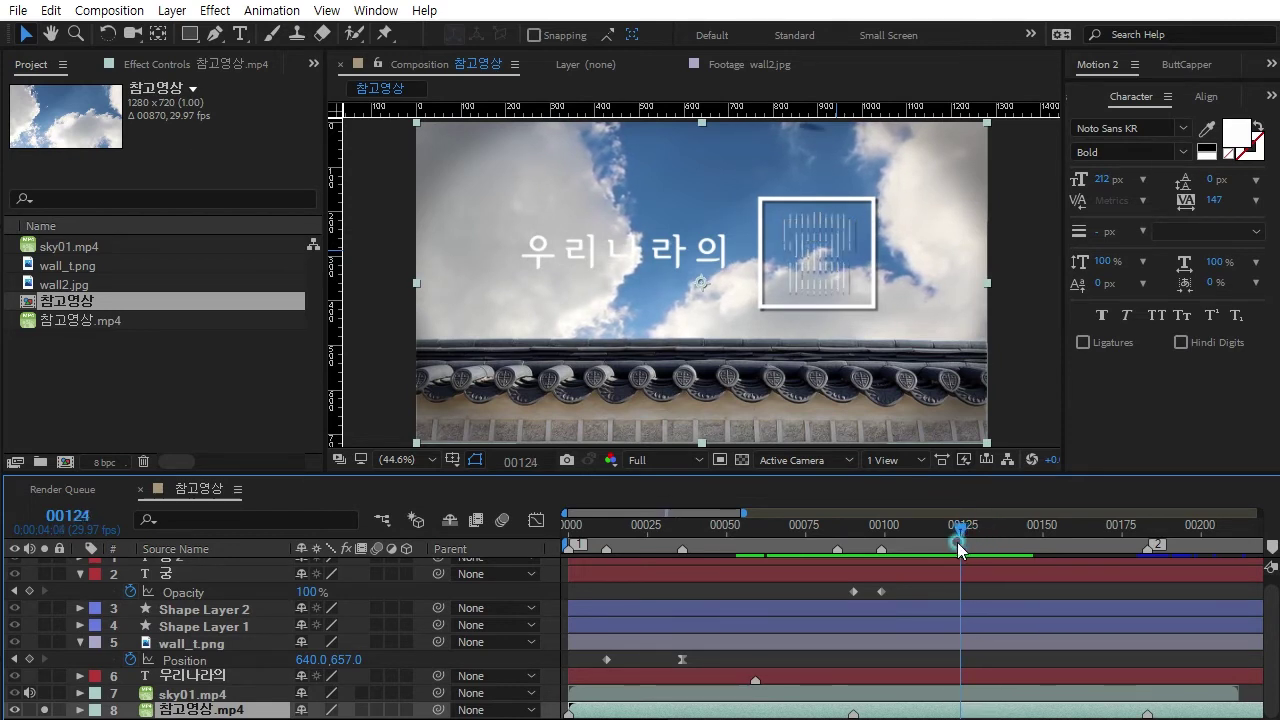
drag(956, 543, 957, 545)
- Trim 궁 2 to start and the original 궁 to end at frame 00124
scroll(285, 590, up, 1)
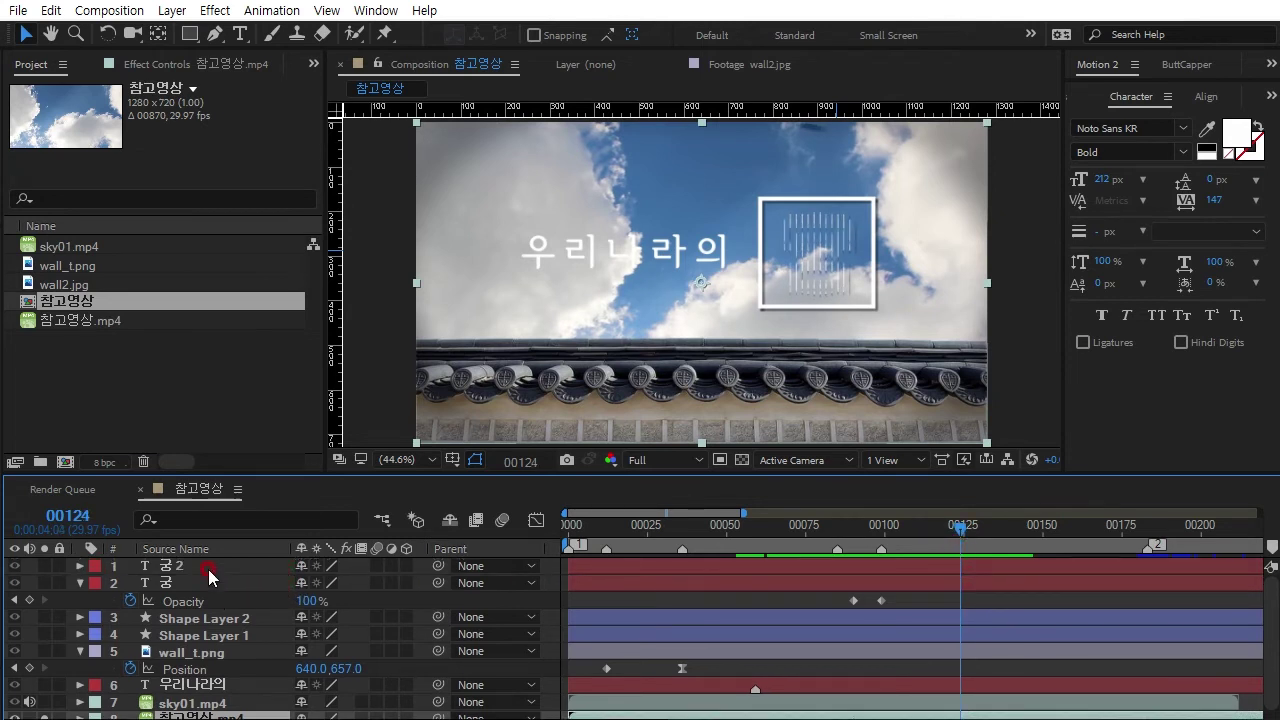
click(210, 566)
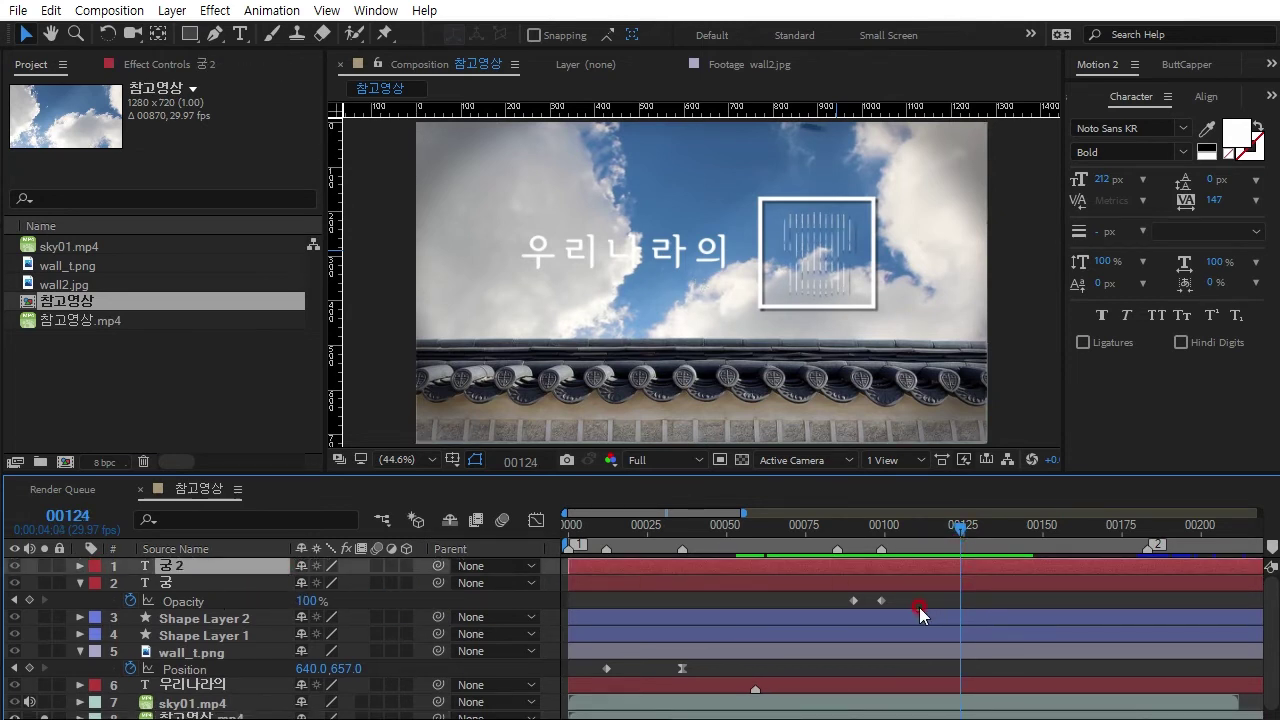
key(alt+bracketleft)
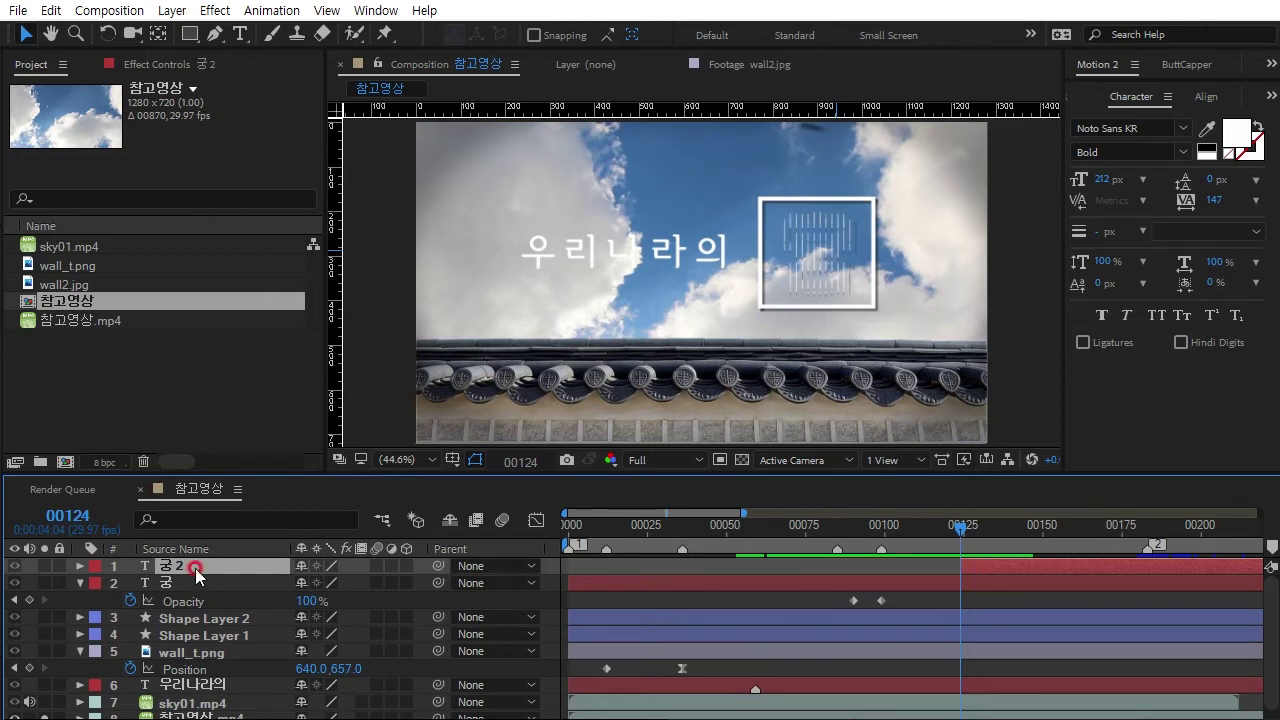
click(167, 583)
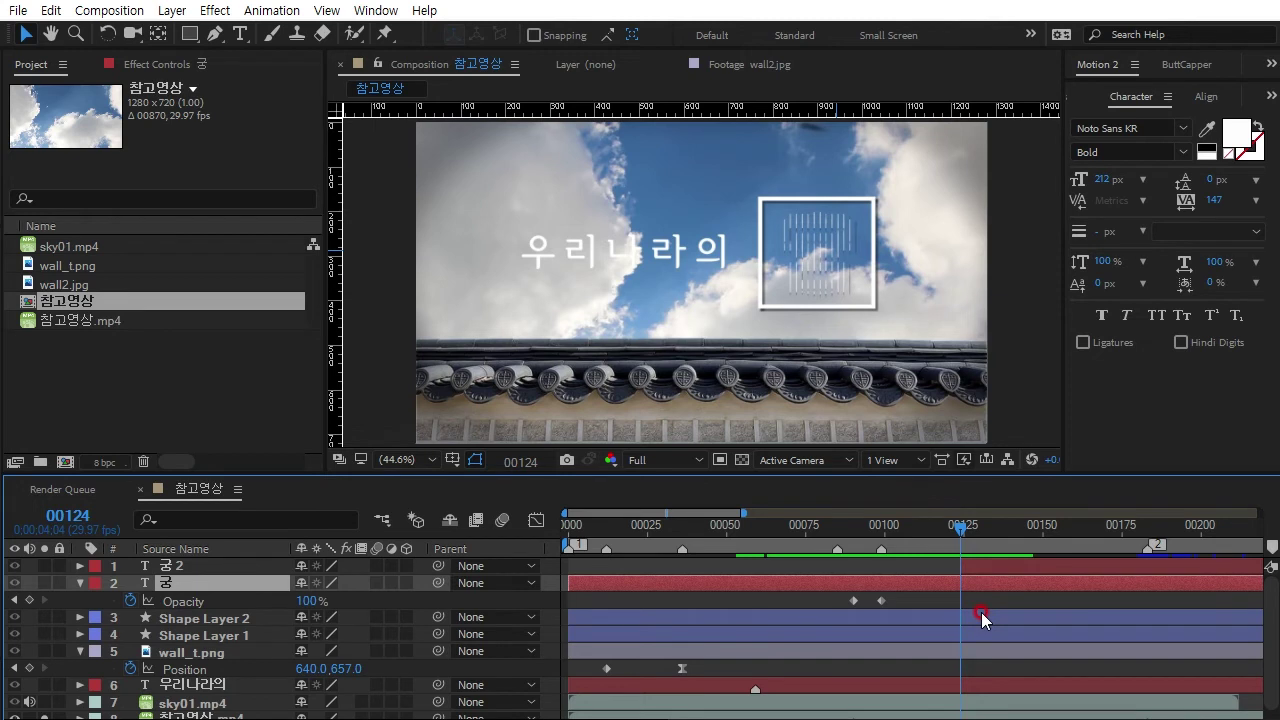
key(alt+bracketright)
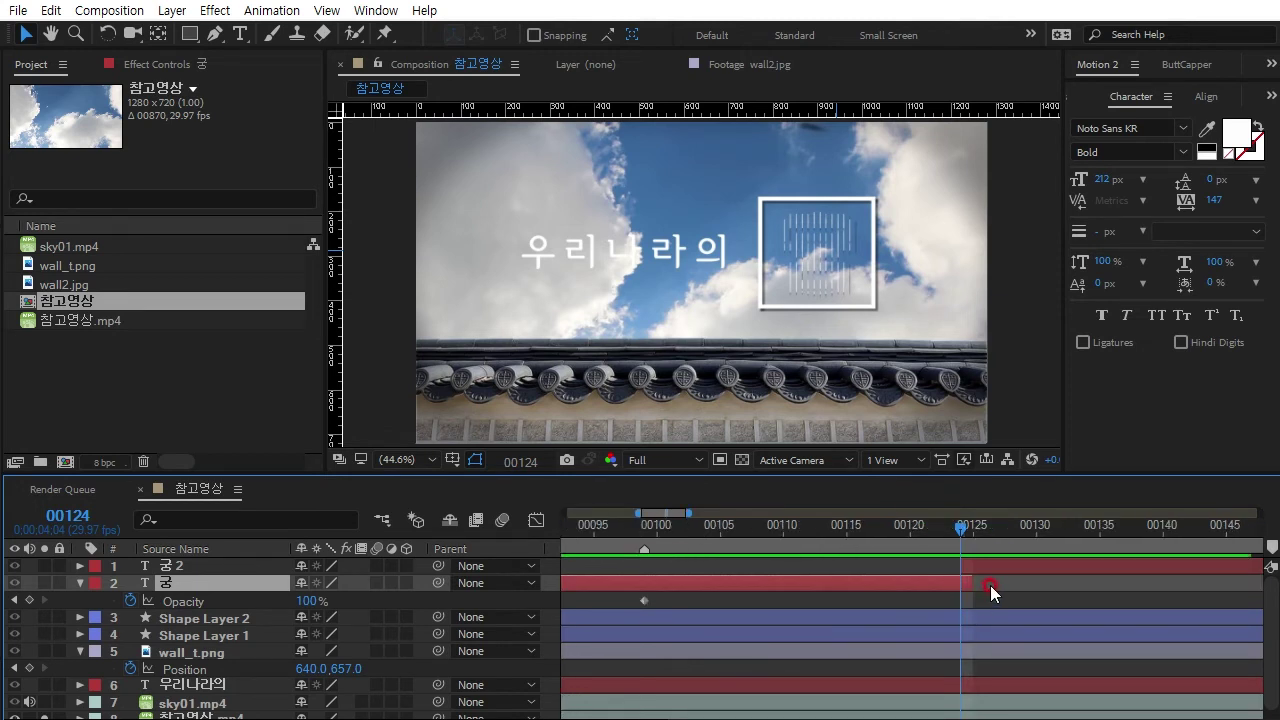
key(semicolon)
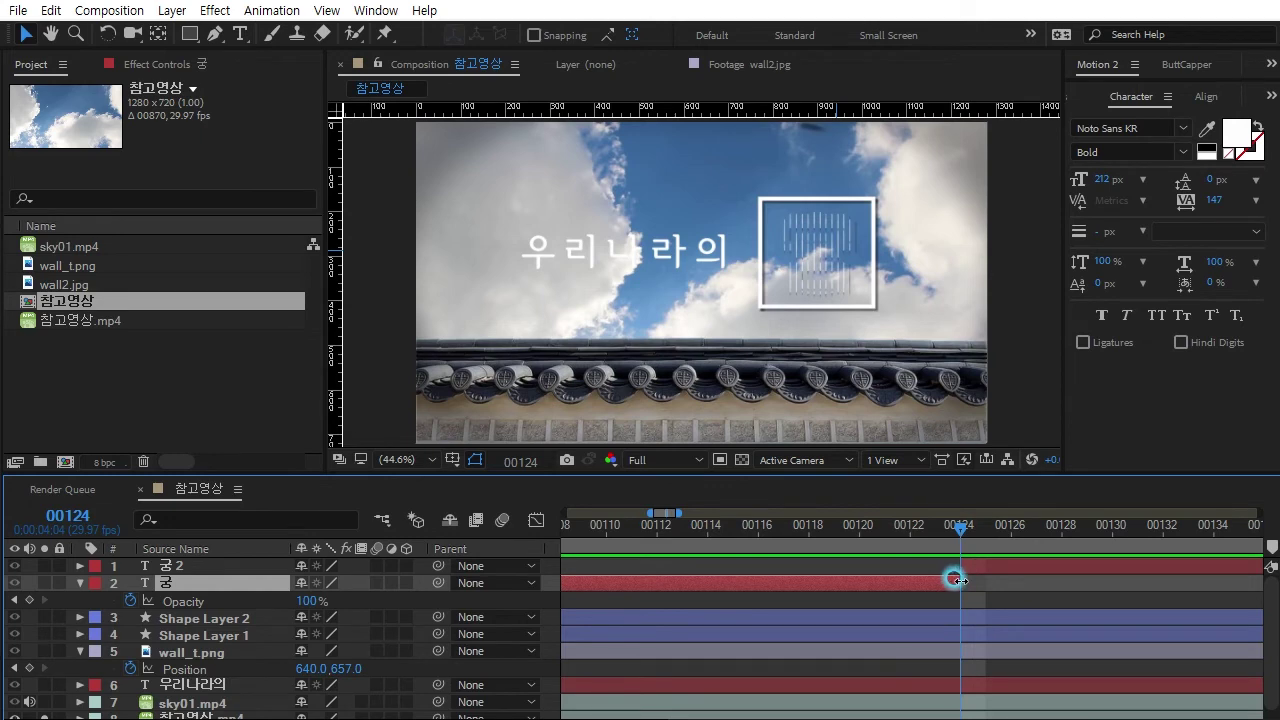
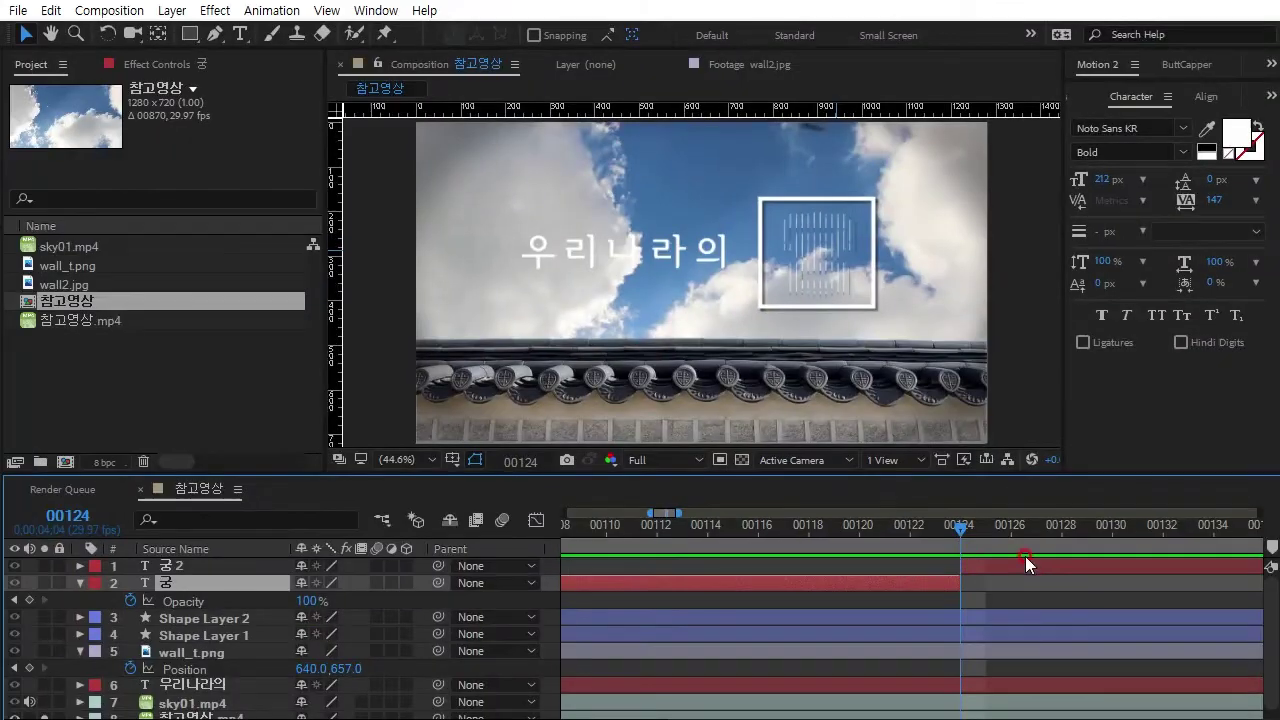
- Mark frame 00112 on the 궁 text layer and solo it so only 궁 shows on black
drag(963, 537, 656, 592)
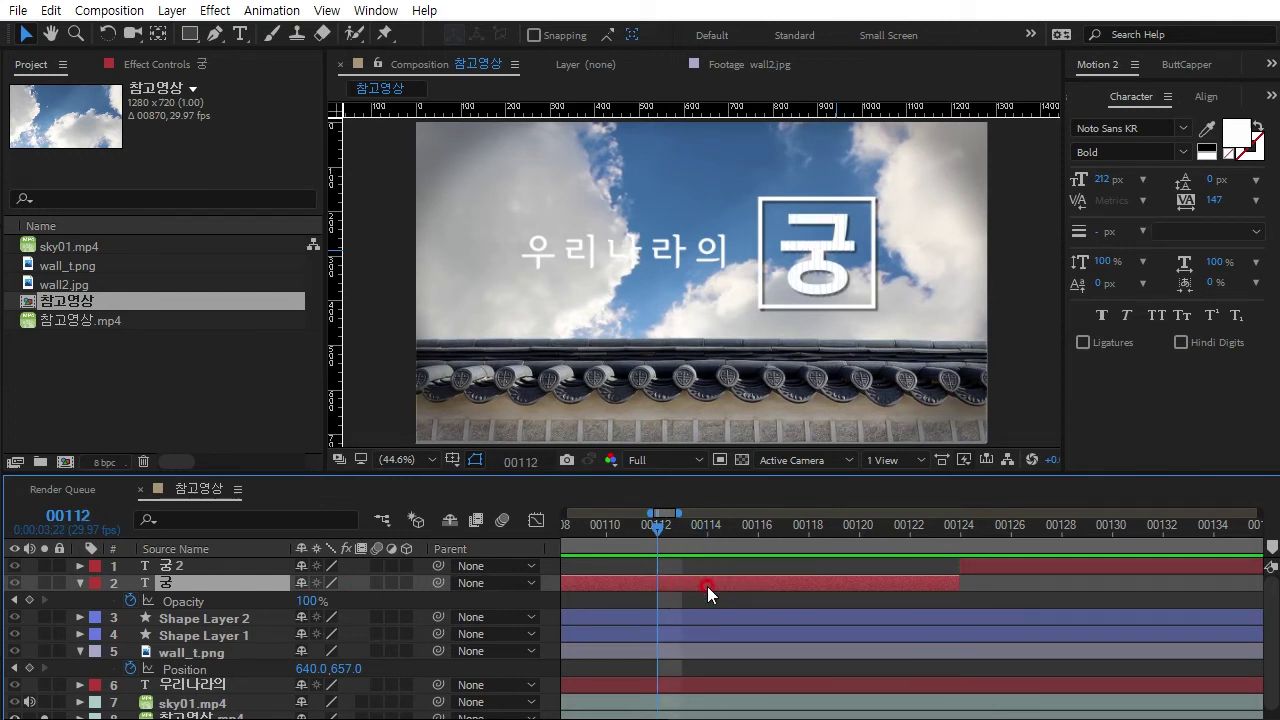
key(KP_Multiply)
click(43, 583)
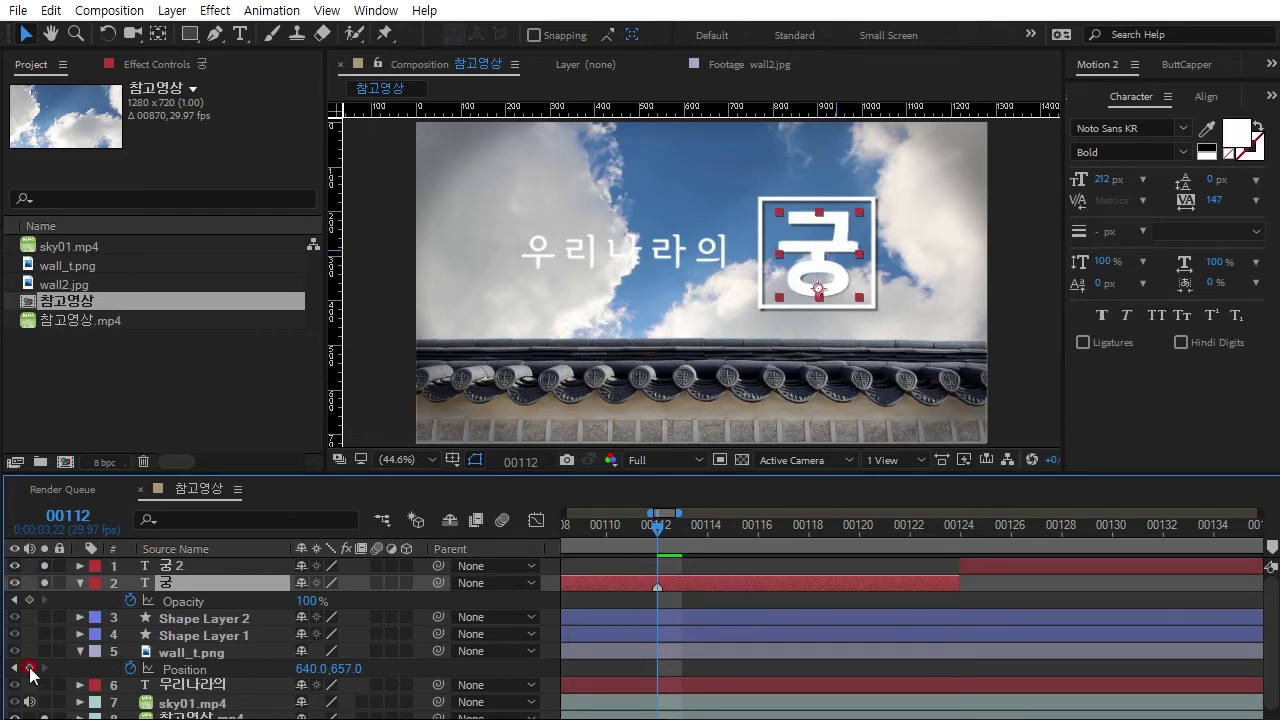
scroll(30, 670, down, 1)
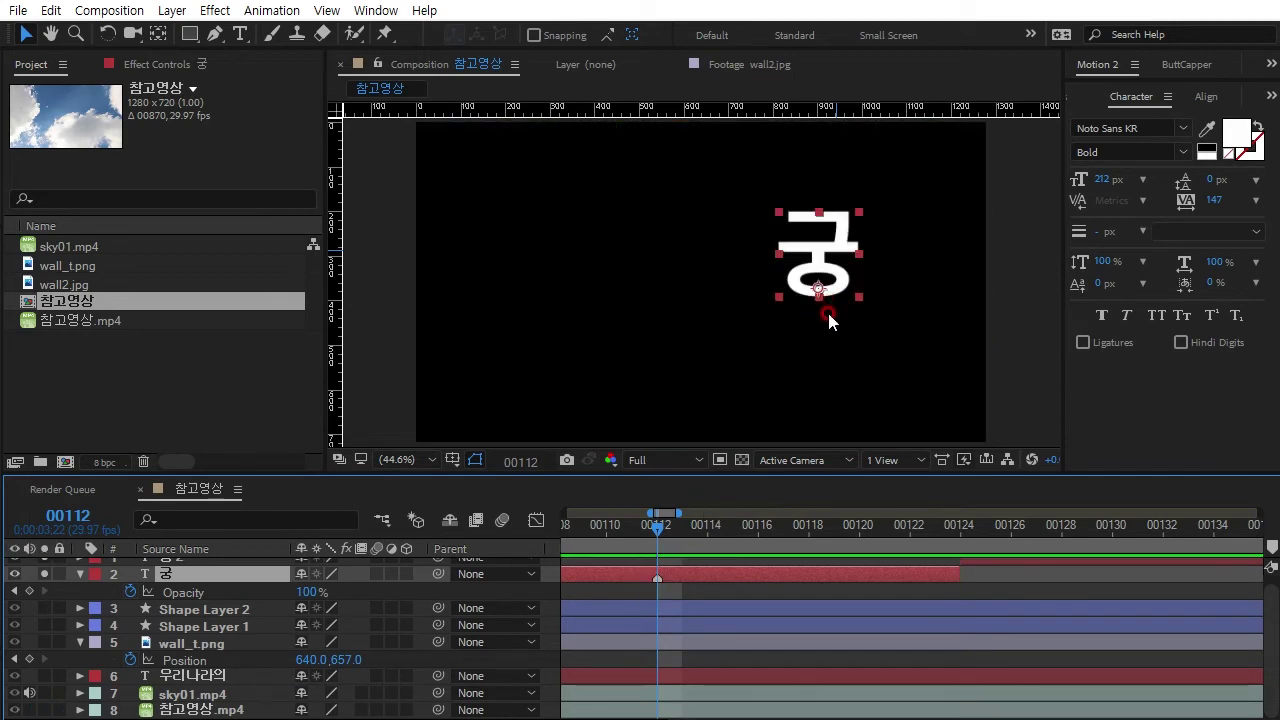
click(218, 10)
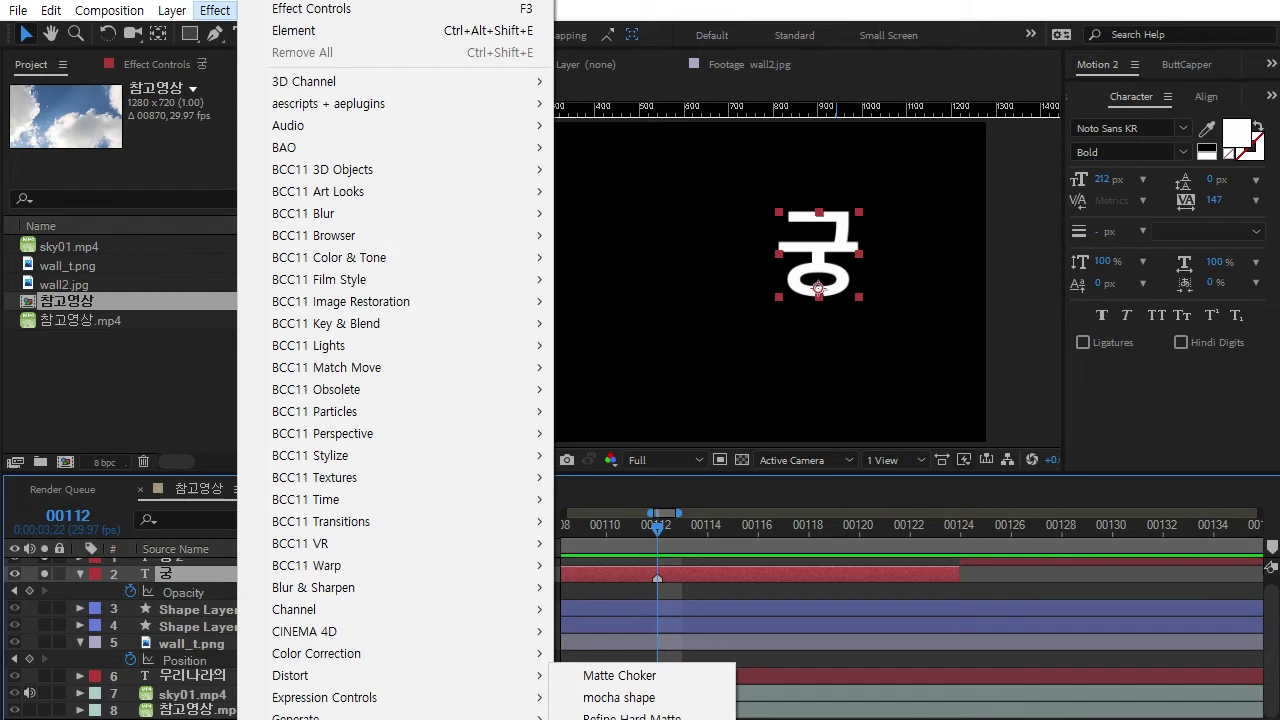
- Search Effects & Presets for 'vetical' and apply Venetian Blinds to the 궁 layer
click(1271, 96)
click(1220, 119)
click(1113, 119)
text(ve)
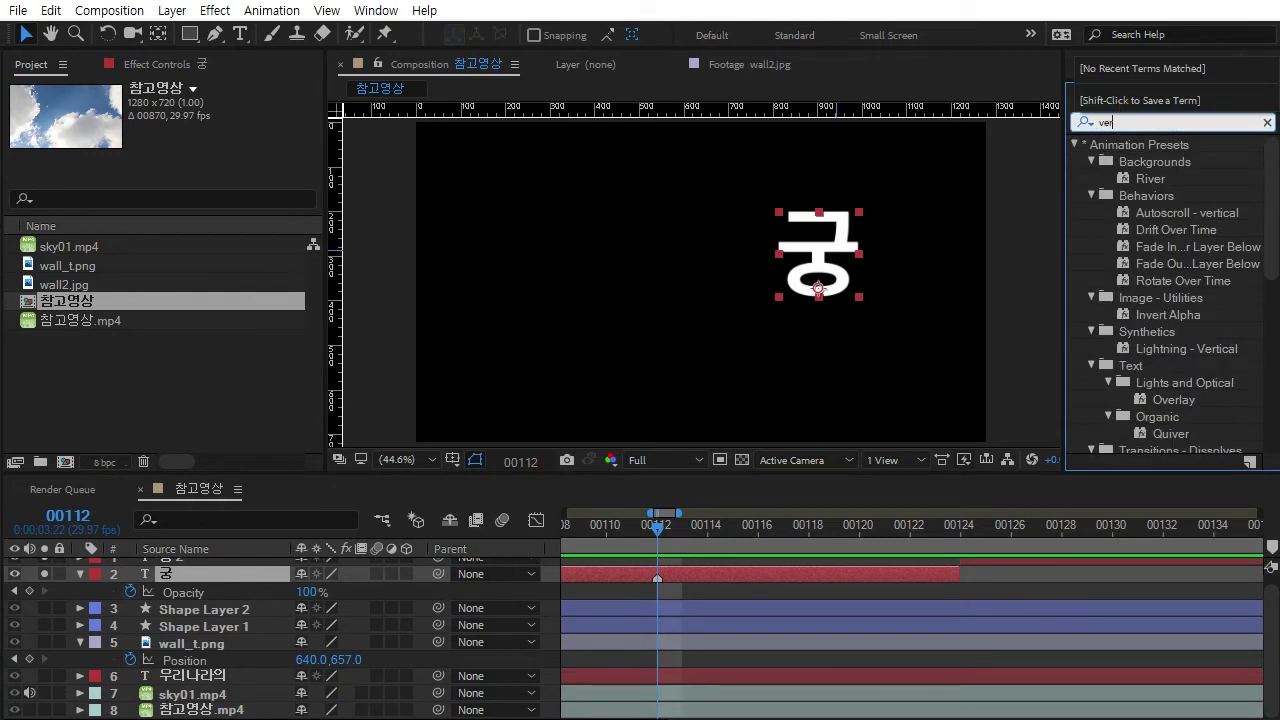
text(tical)
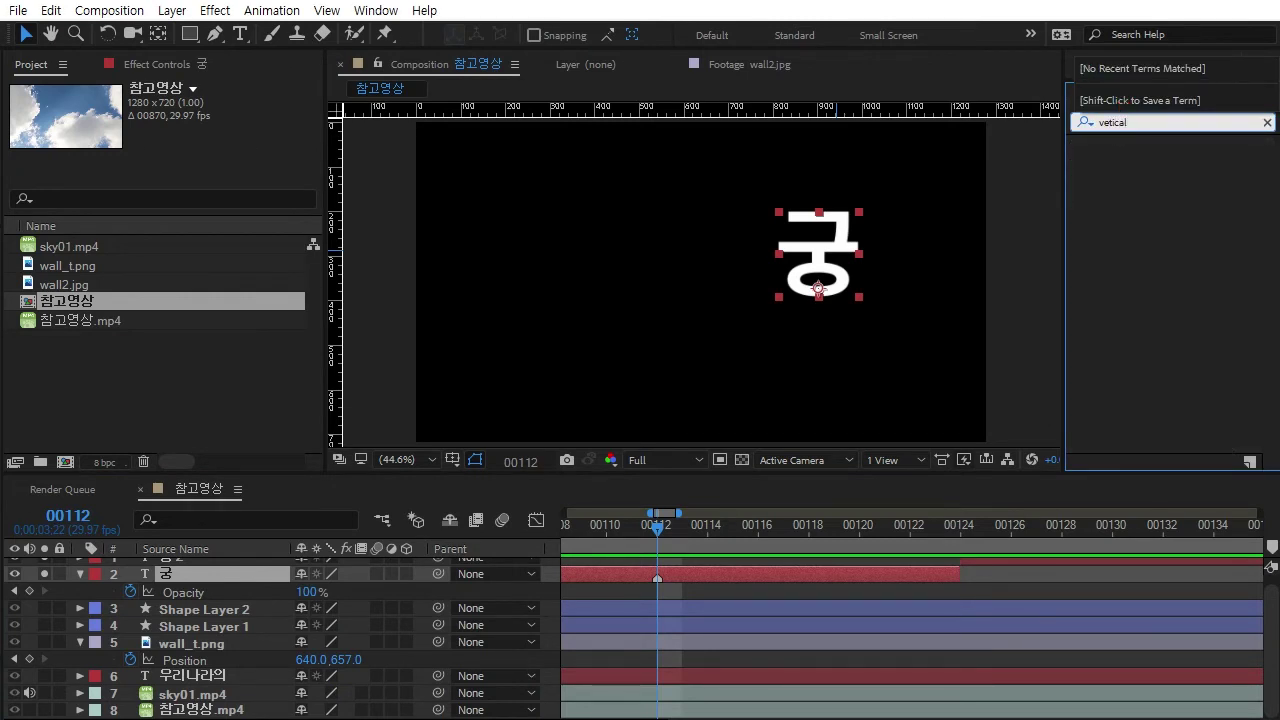
click(160, 390)
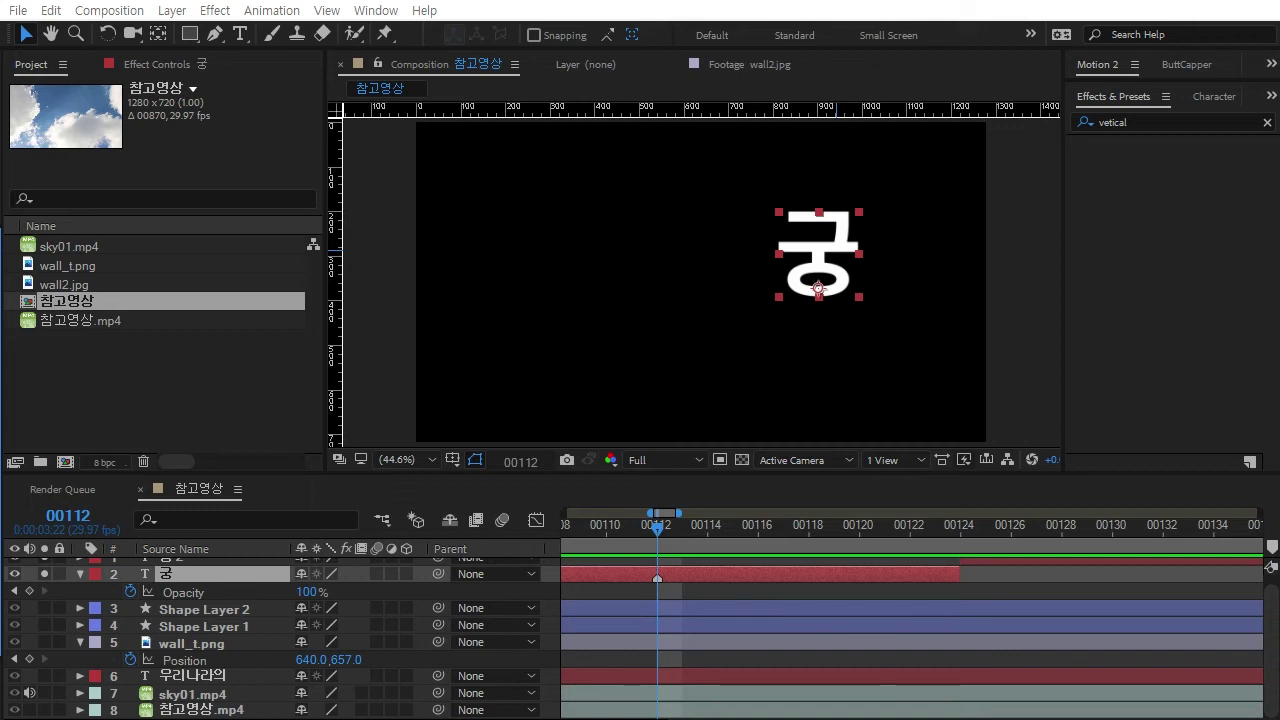
click(1130, 120)
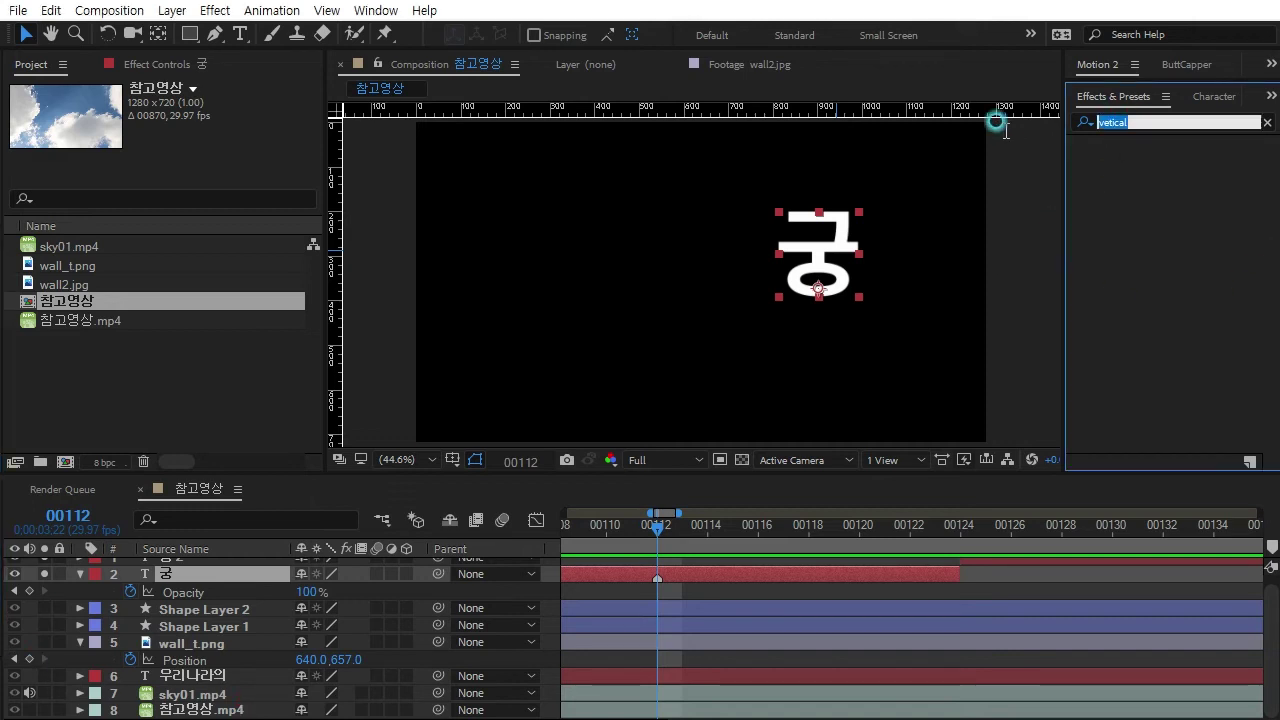
click(215, 10)
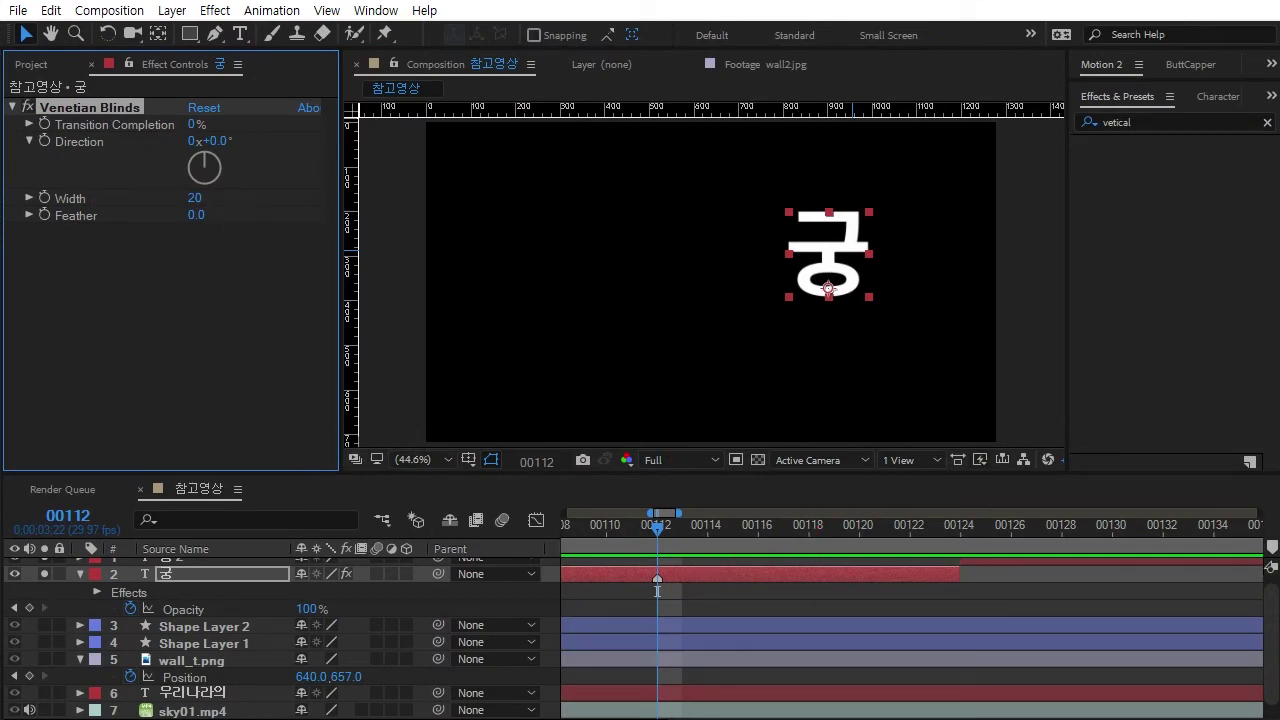
- Keyframe 궁's Transition Completion at 0% on frame 00112 and 100% on frame 00124
click(657, 590)
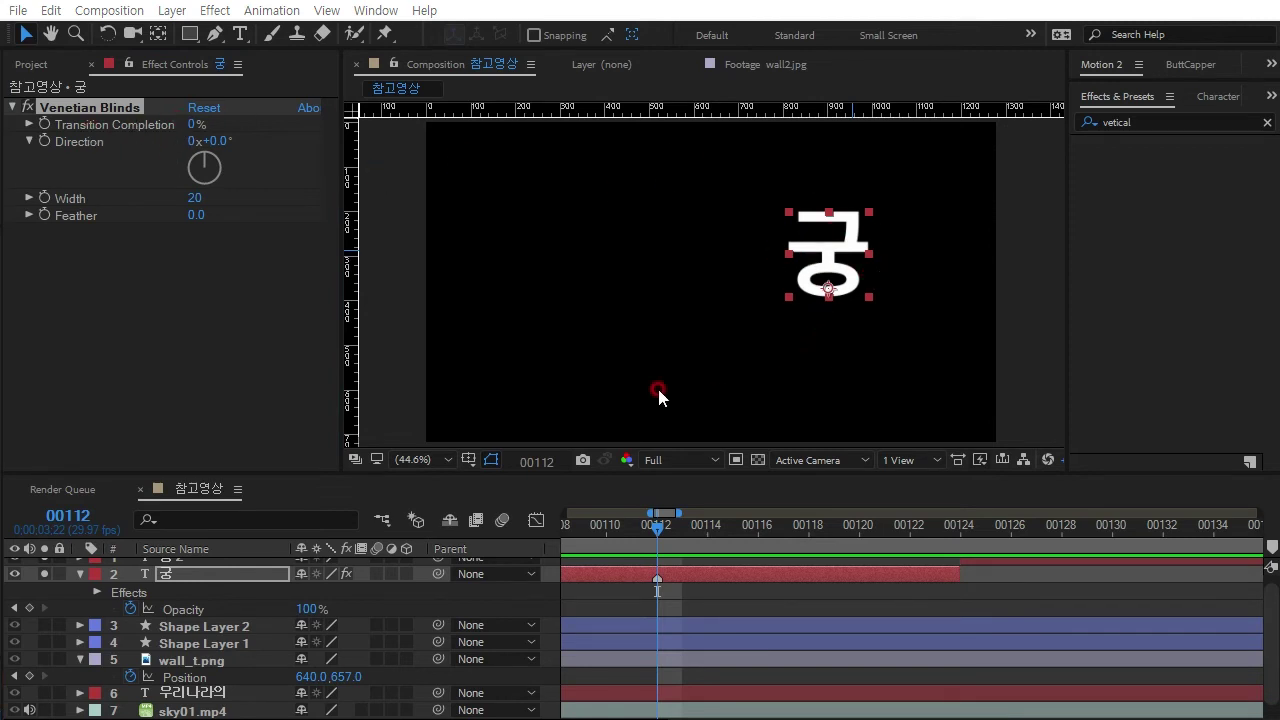
click(50, 122)
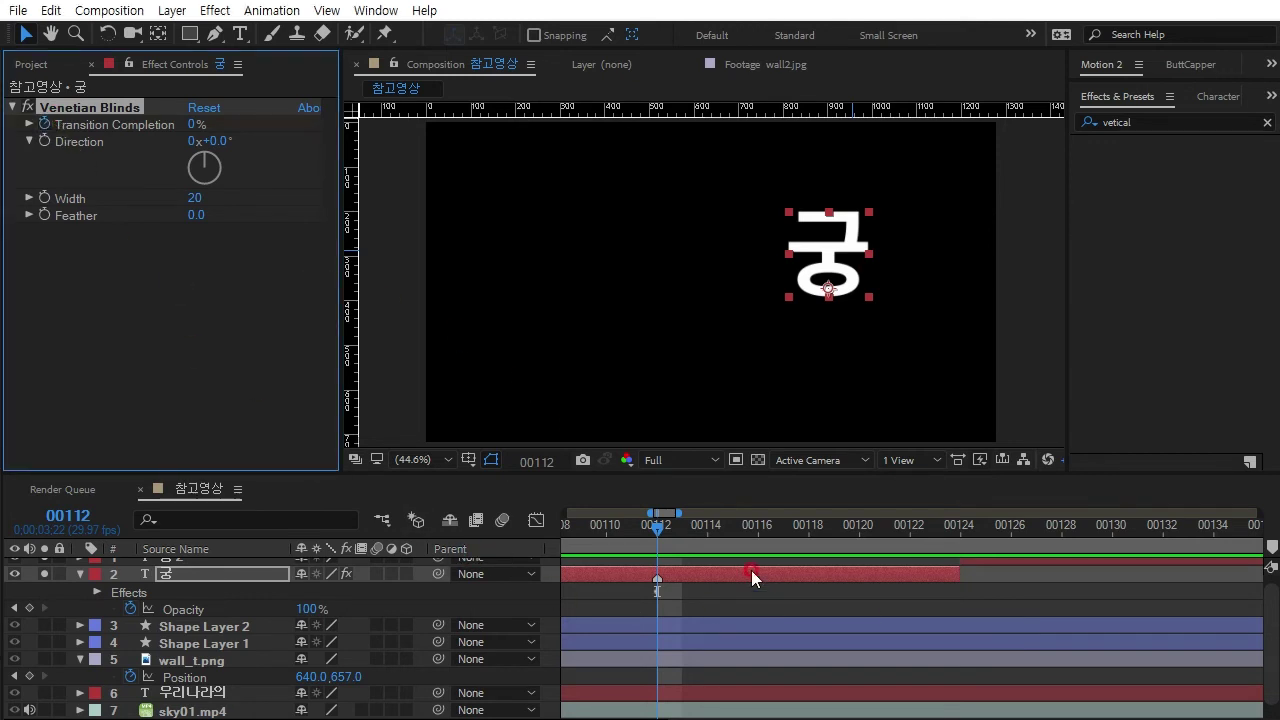
drag(660, 531, 960, 528)
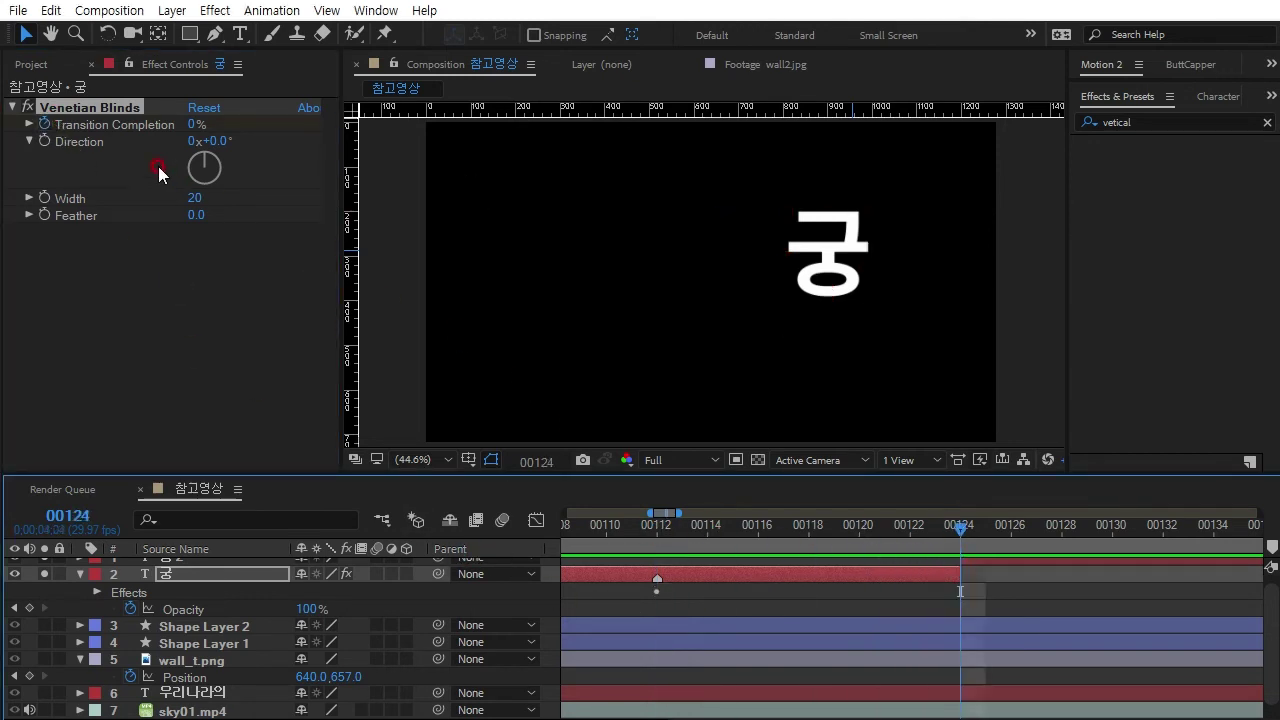
drag(193, 124, 317, 135)
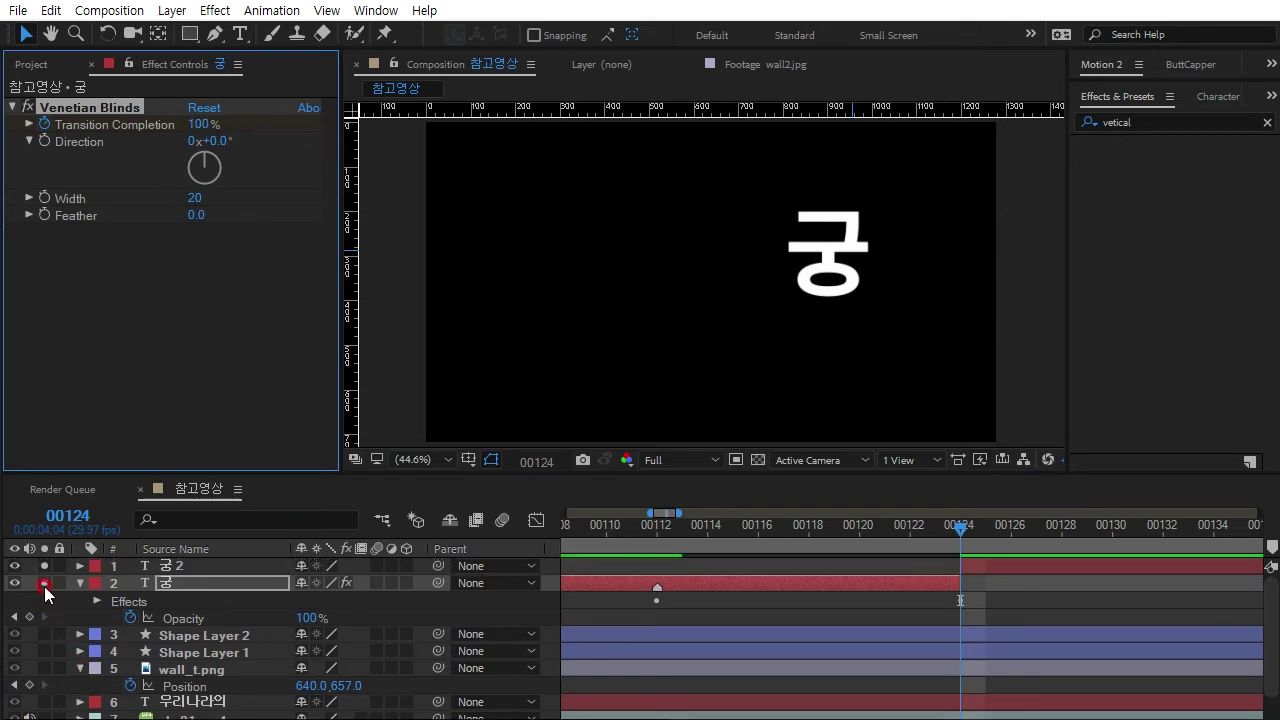
- Enlarge the timeline and scrub from frame 00112 to preview the blinds wipe around 00122
click(820, 585)
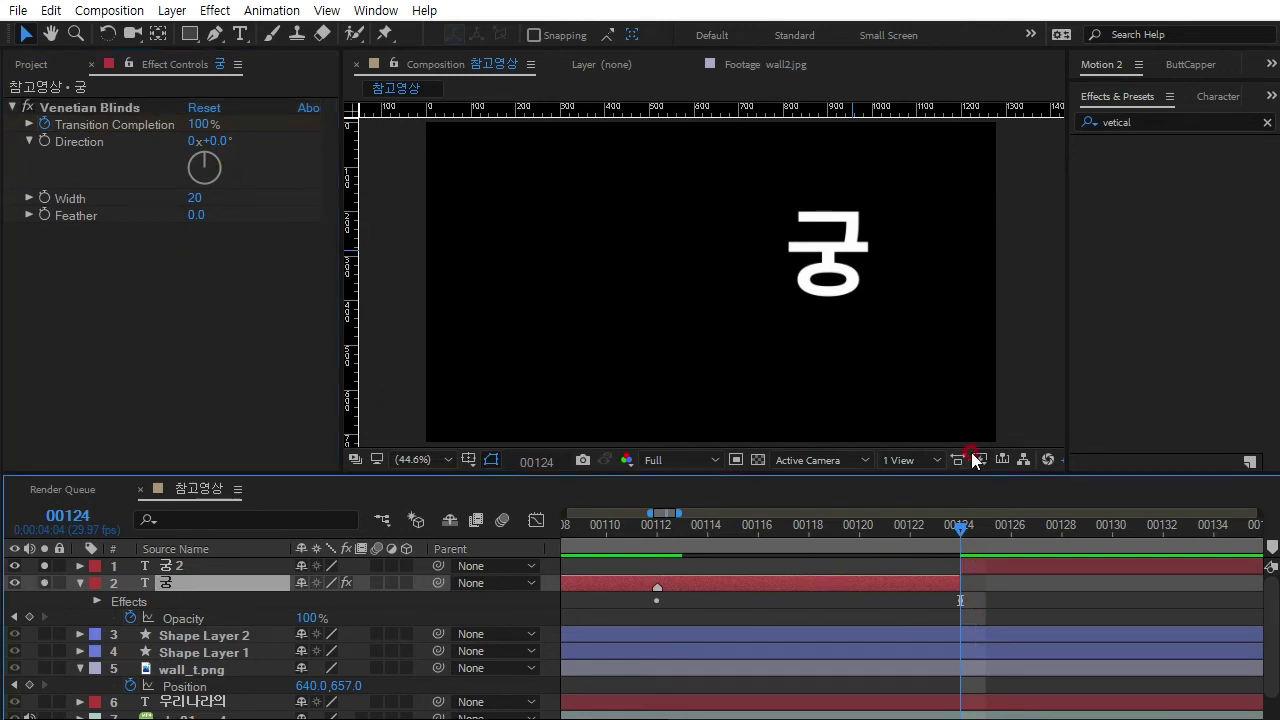
mouse_move(960, 524)
mouse_down()
mouse_move(667, 559)
mouse_move(957, 570)
mouse_up()
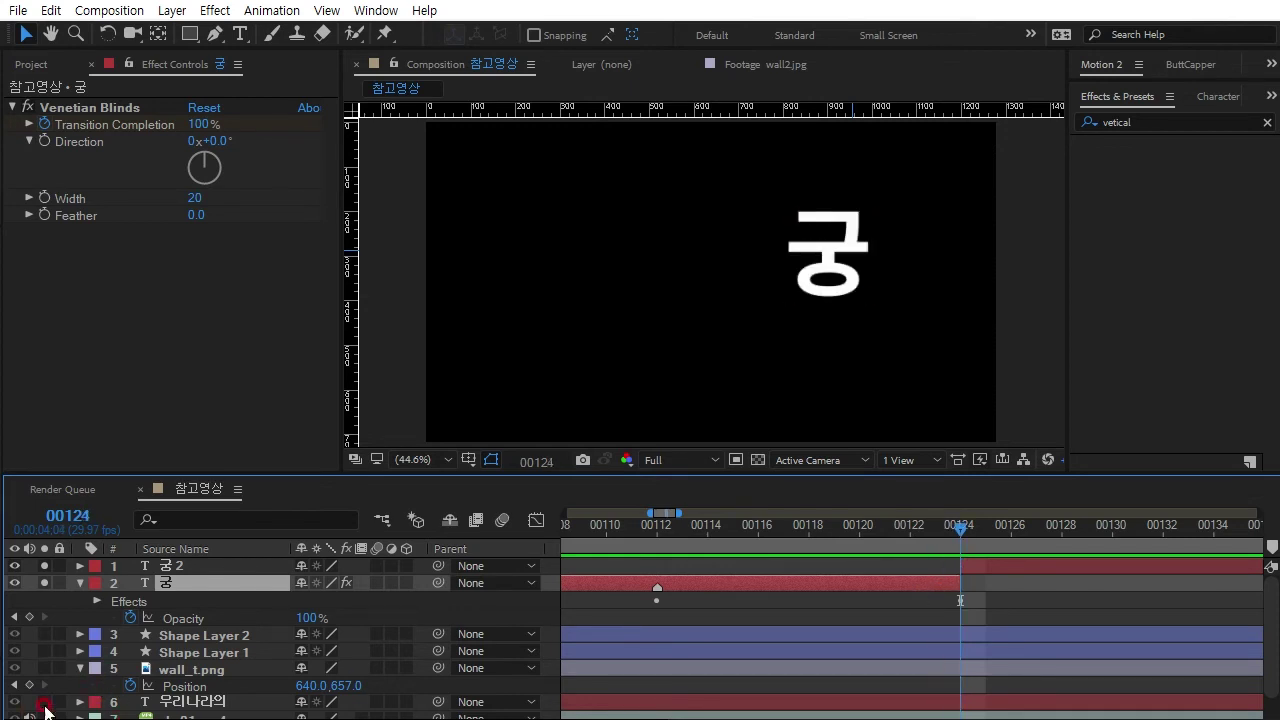
drag(251, 468, 251, 364)
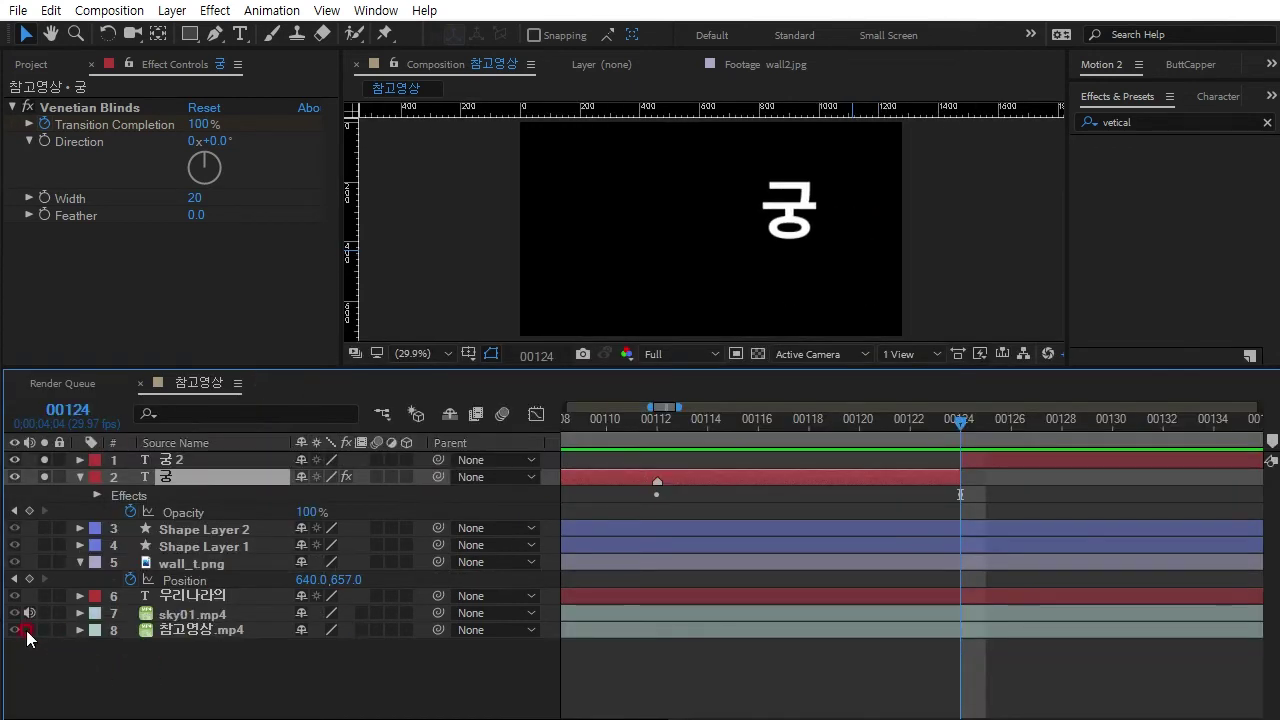
click(735, 582)
mouse_move(960, 437)
mouse_down()
mouse_move(977, 450)
mouse_move(936, 506)
mouse_move(956, 509)
mouse_up()
- Change the 궁 2 layer's text to 宮 and apply Faux Bold
click(176, 461)
double_click(172, 462)
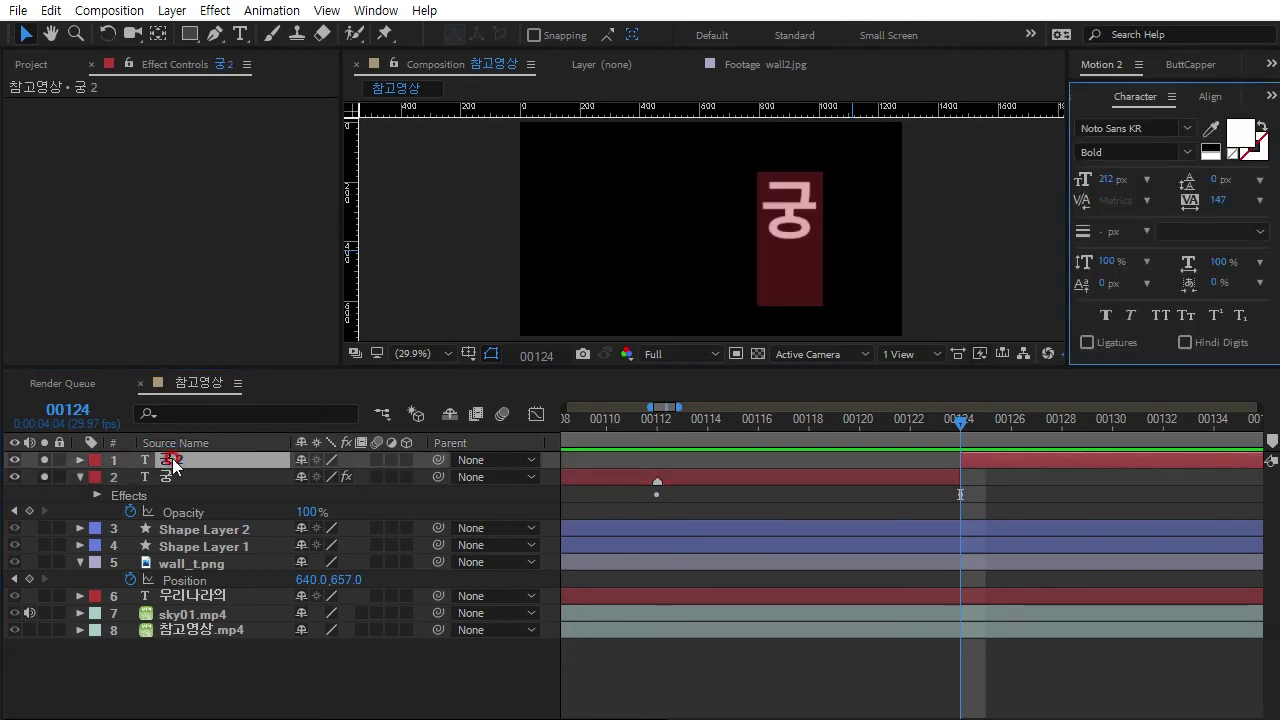
text(宮)
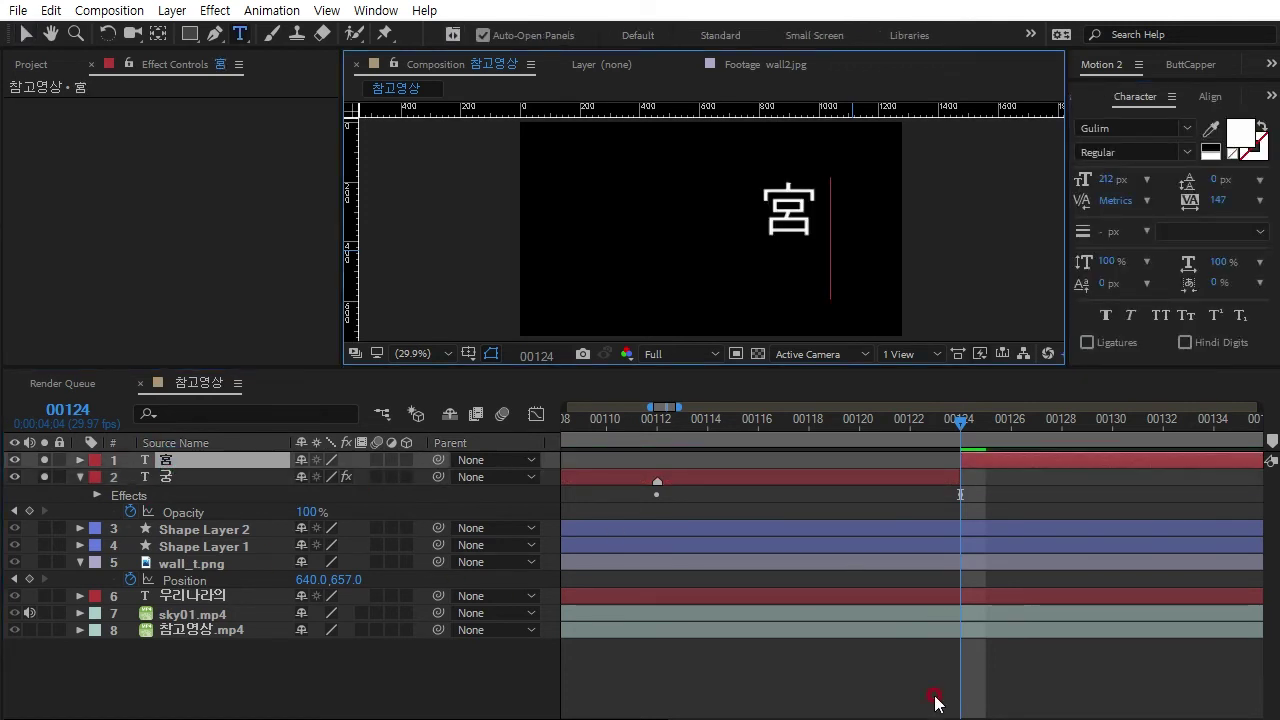
click(931, 667)
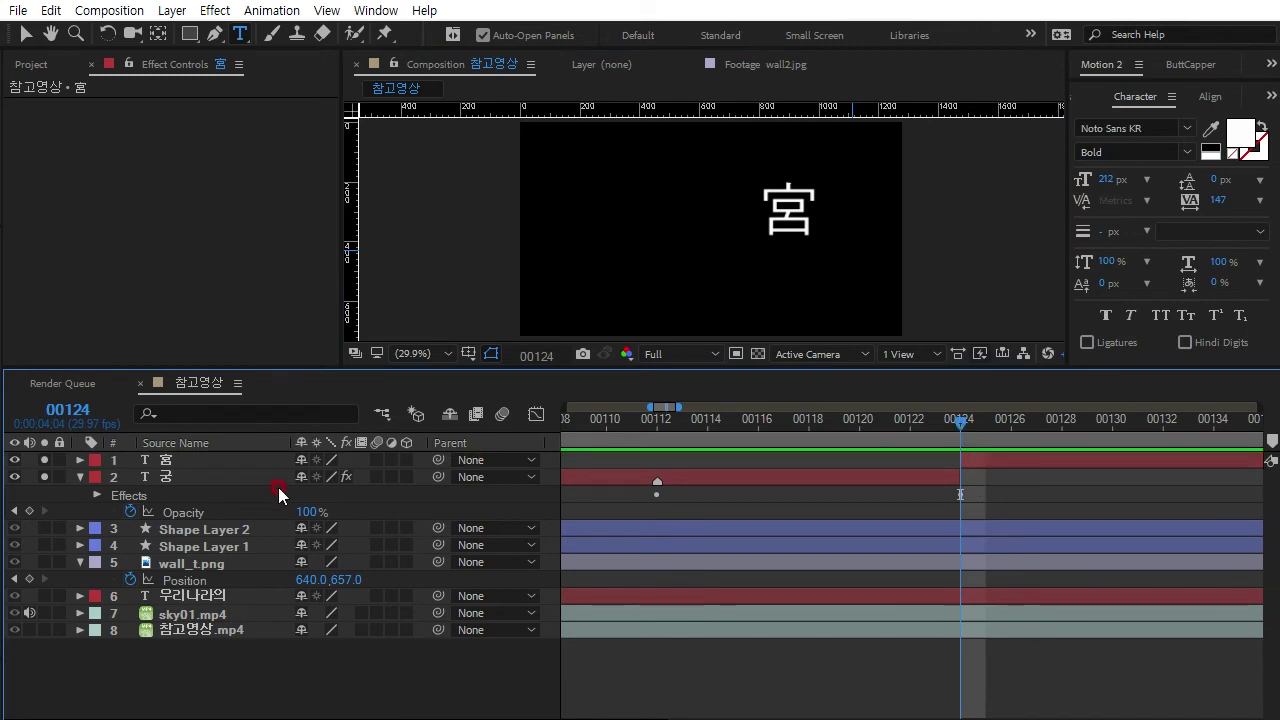
click(171, 460)
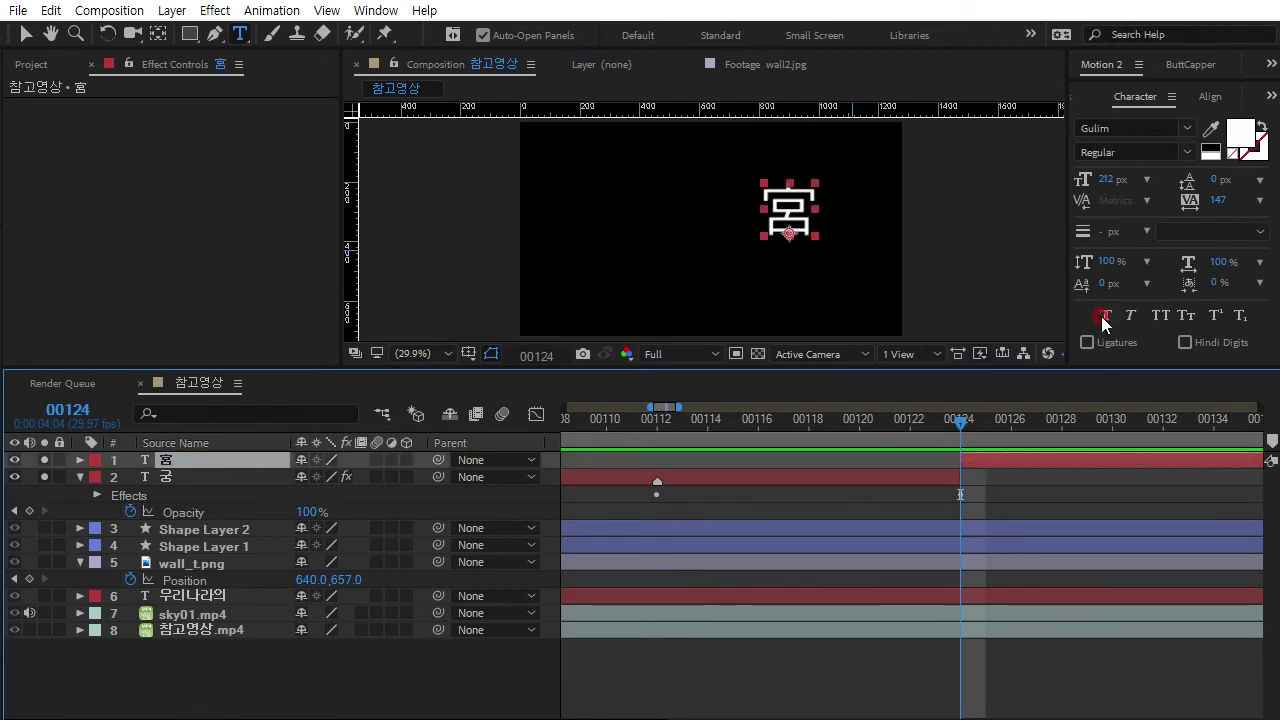
click(1103, 316)
- Copy the Venetian Blinds effect from the 궁 layer and select the 宮 layer
click(686, 477)
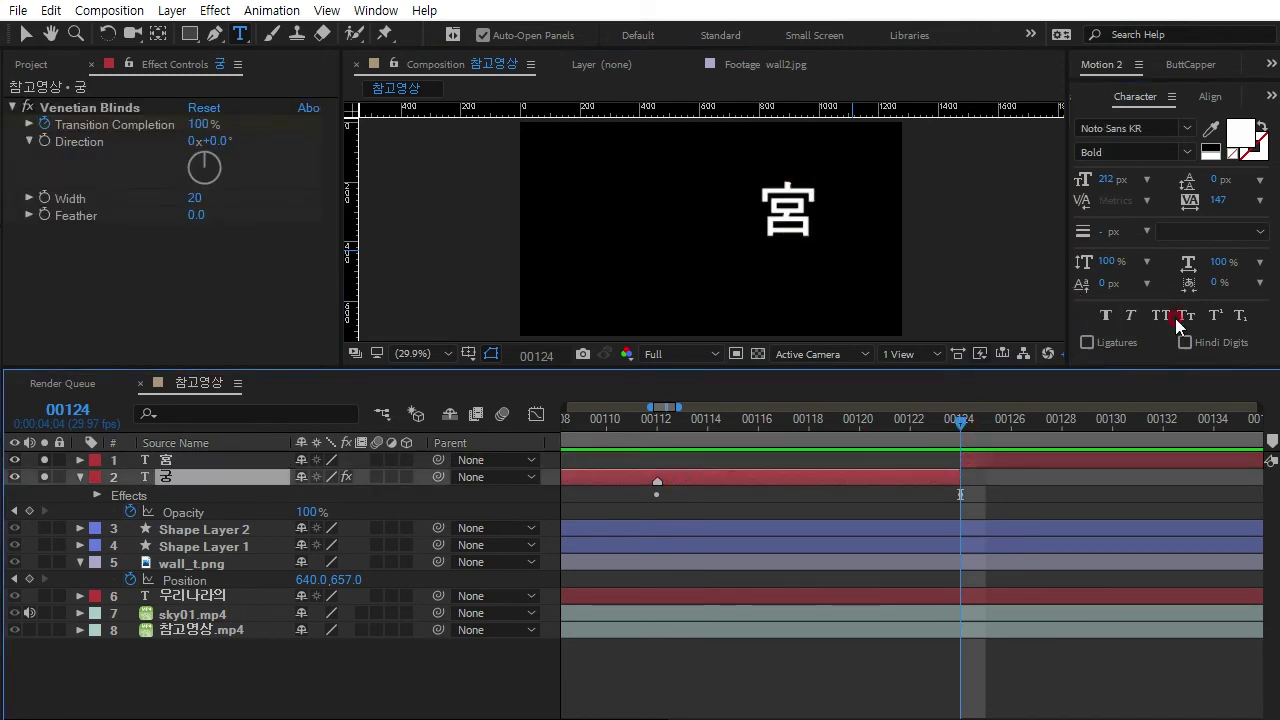
click(1104, 314)
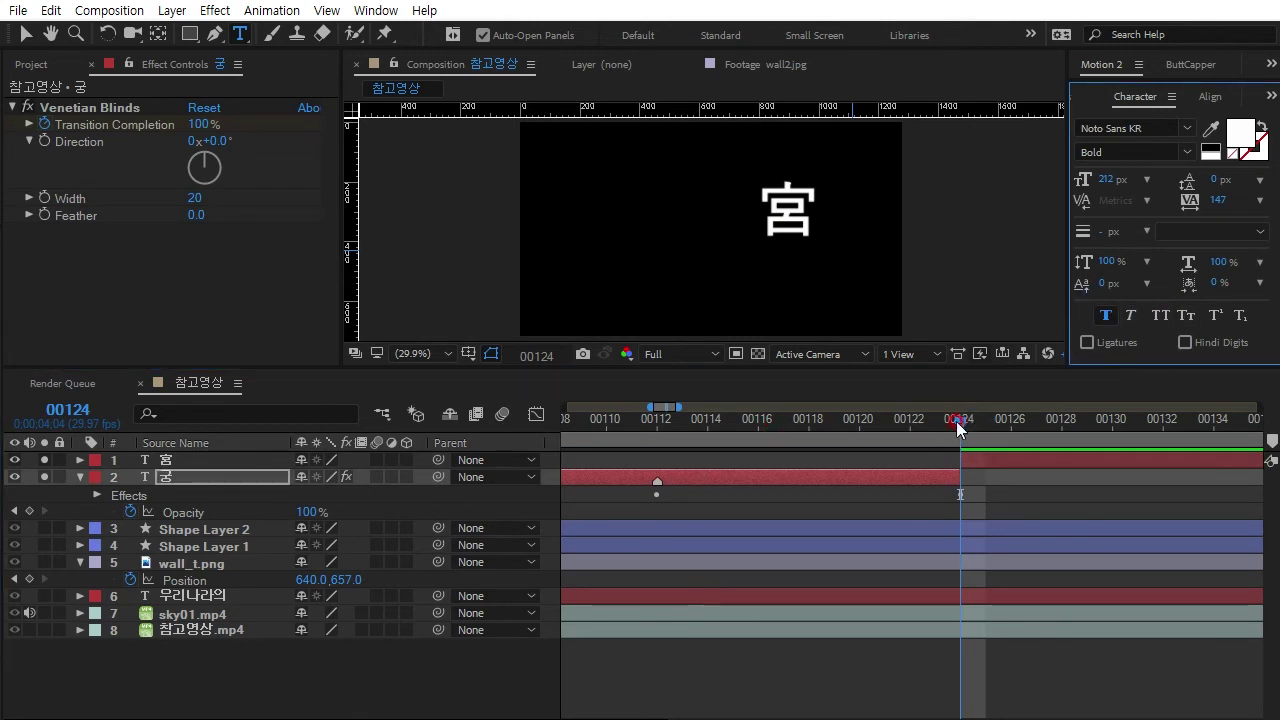
click(137, 142)
click(115, 108)
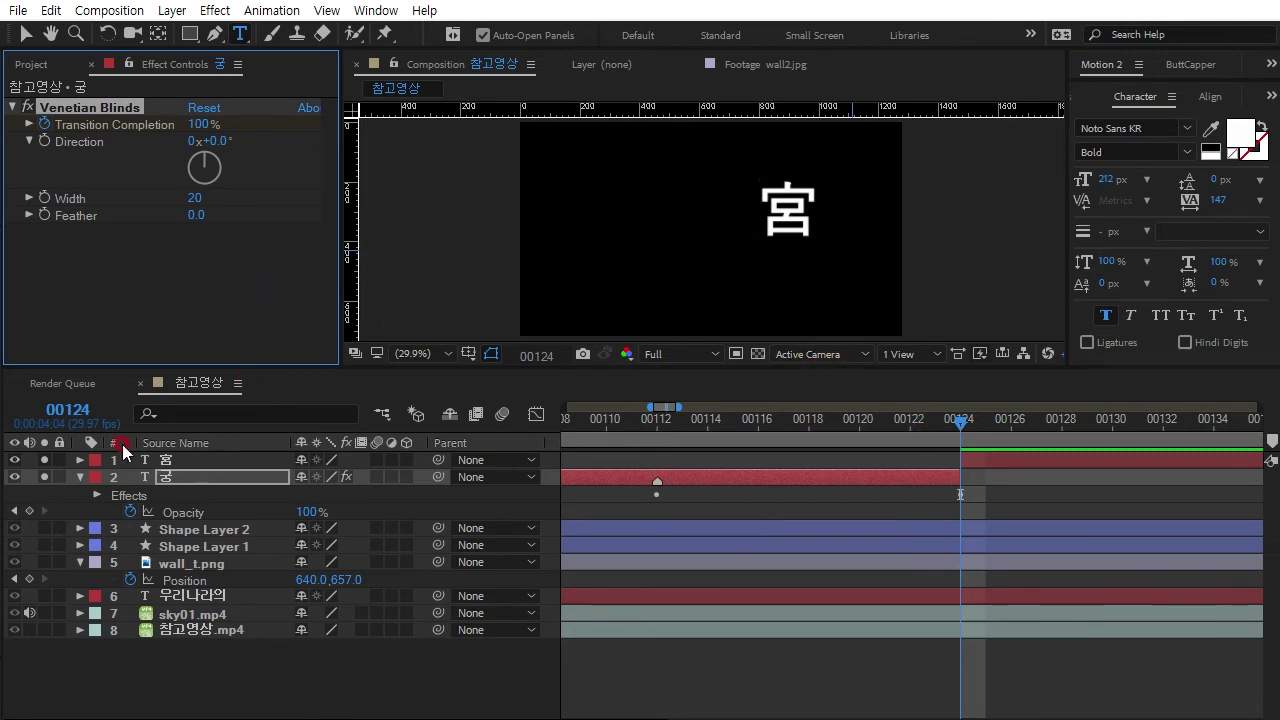
click(165, 462)
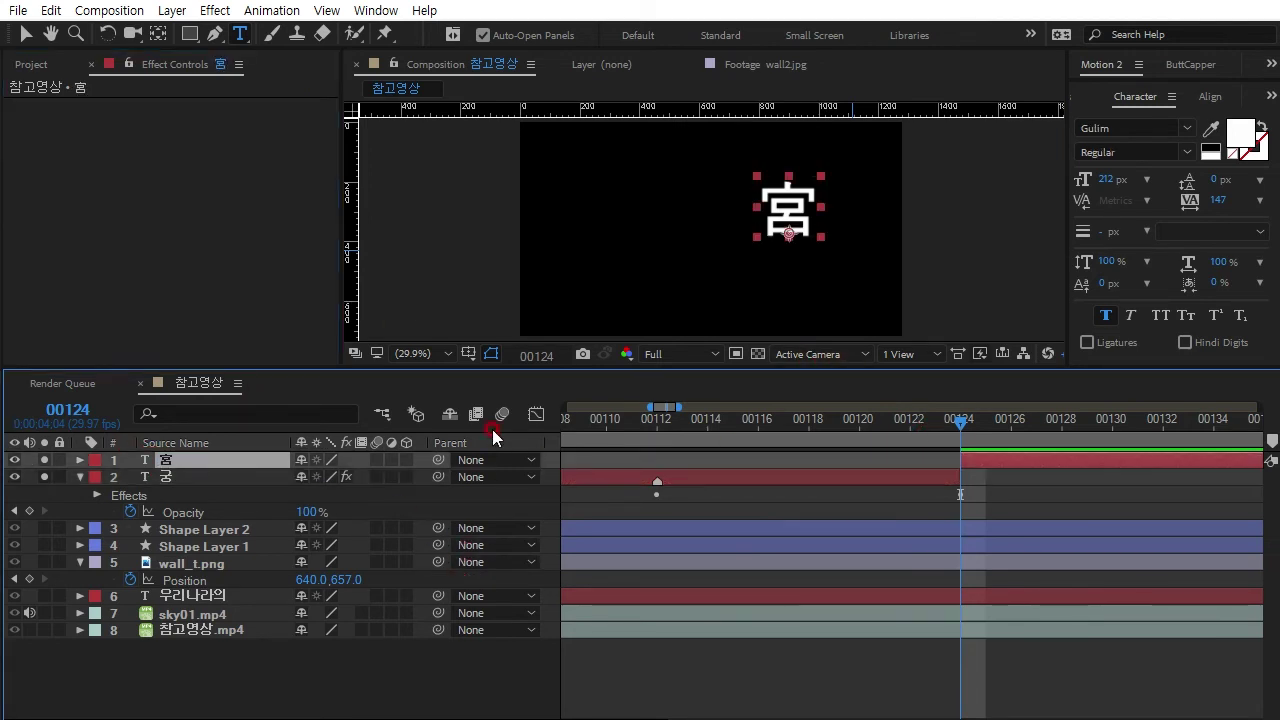
- Paste Venetian Blinds onto 宮 with 100% Transition Completion at frame 00124
key(ctrl+v)
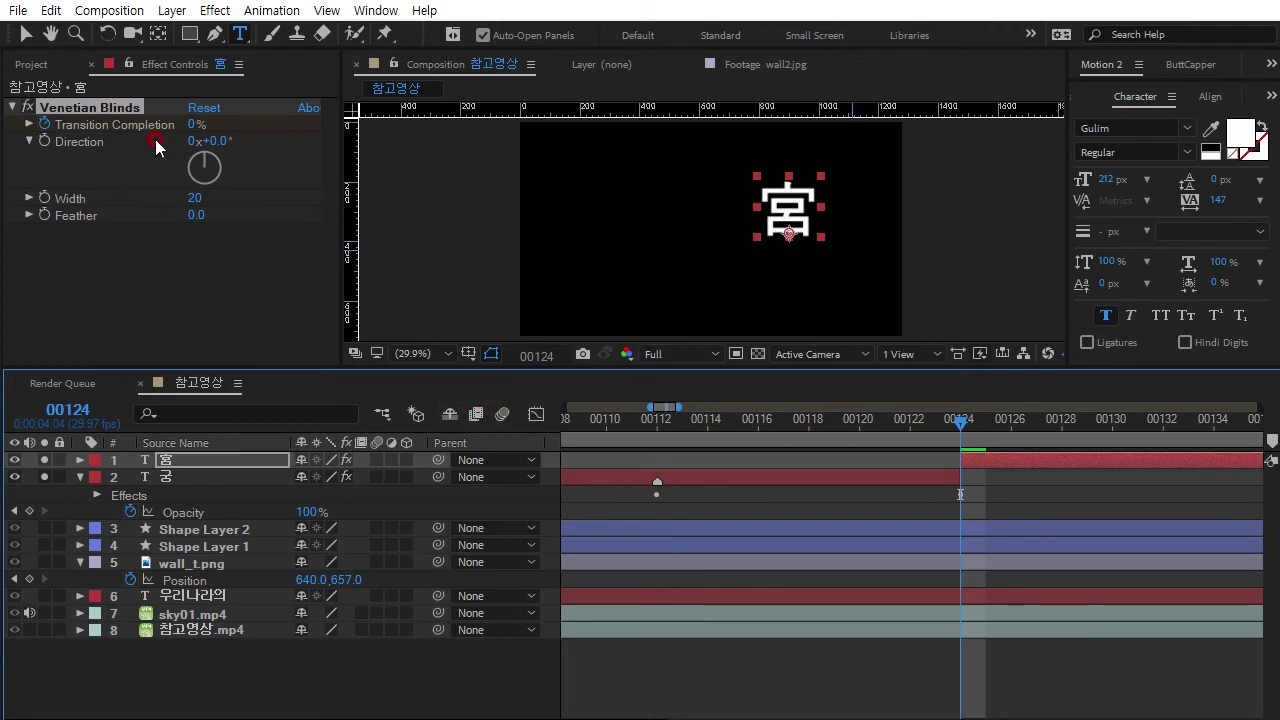
click(193, 125)
text(100)
key(Return)
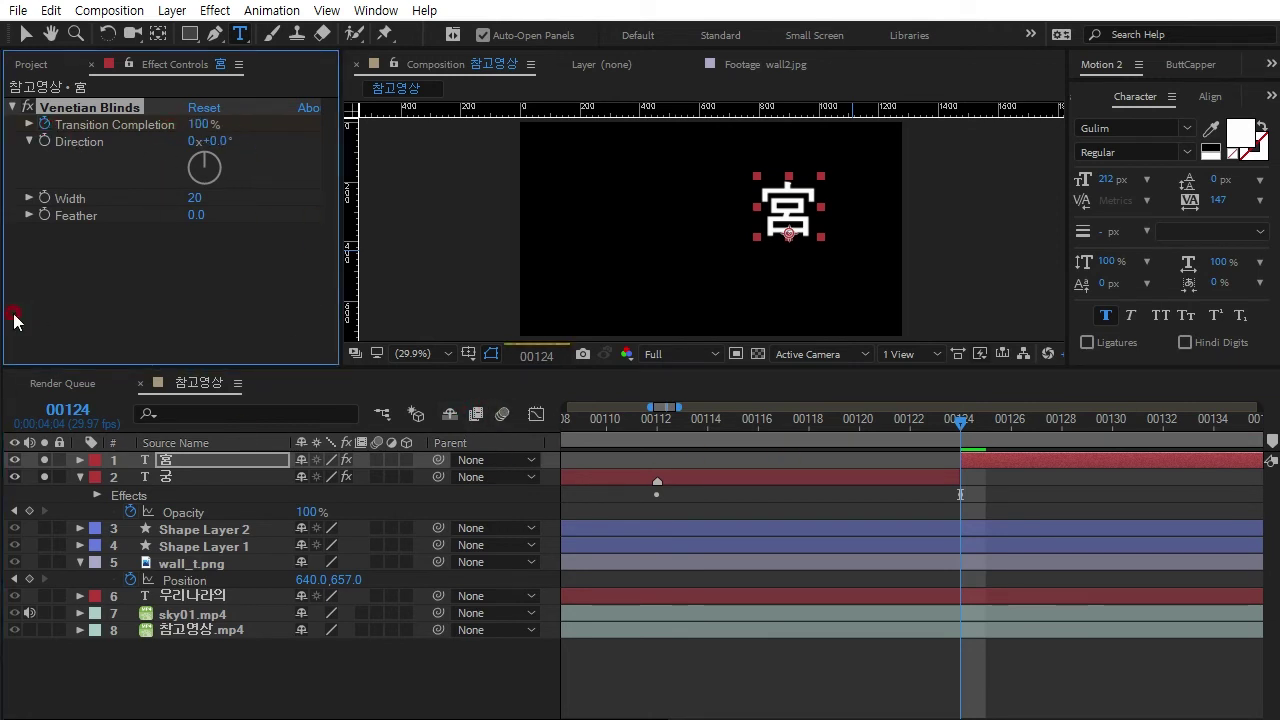
click(157, 463)
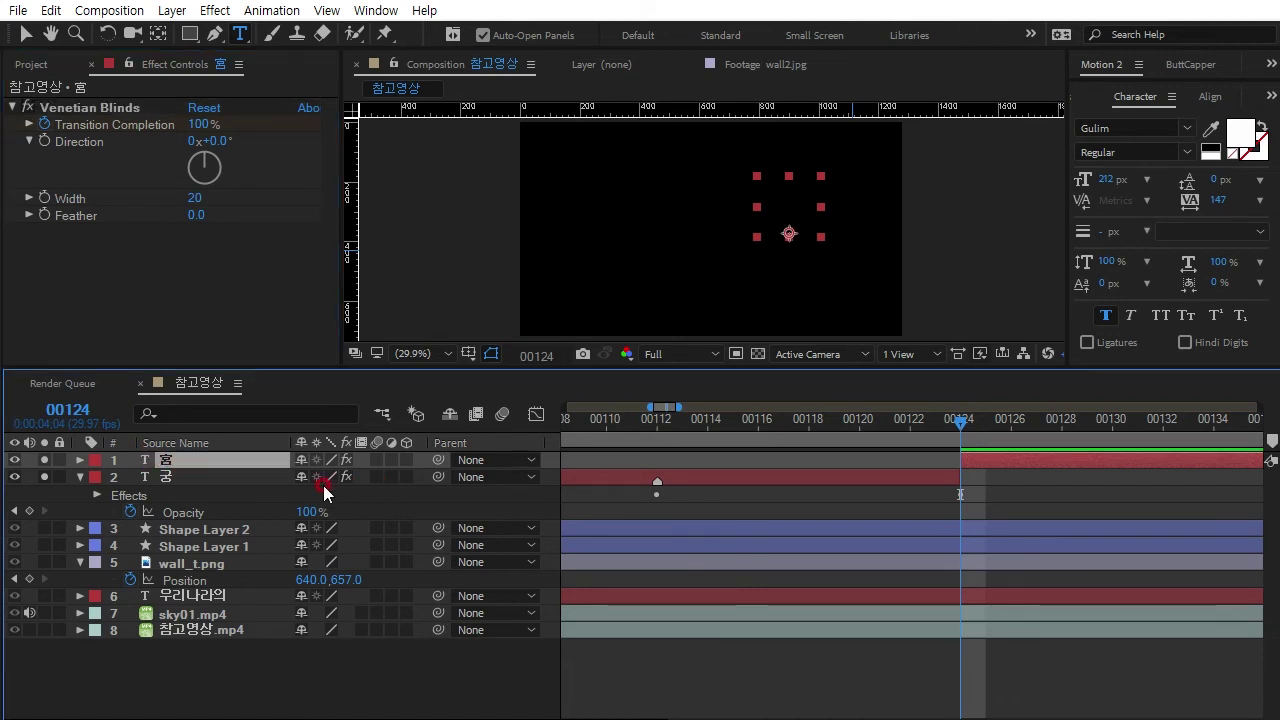
key(u)
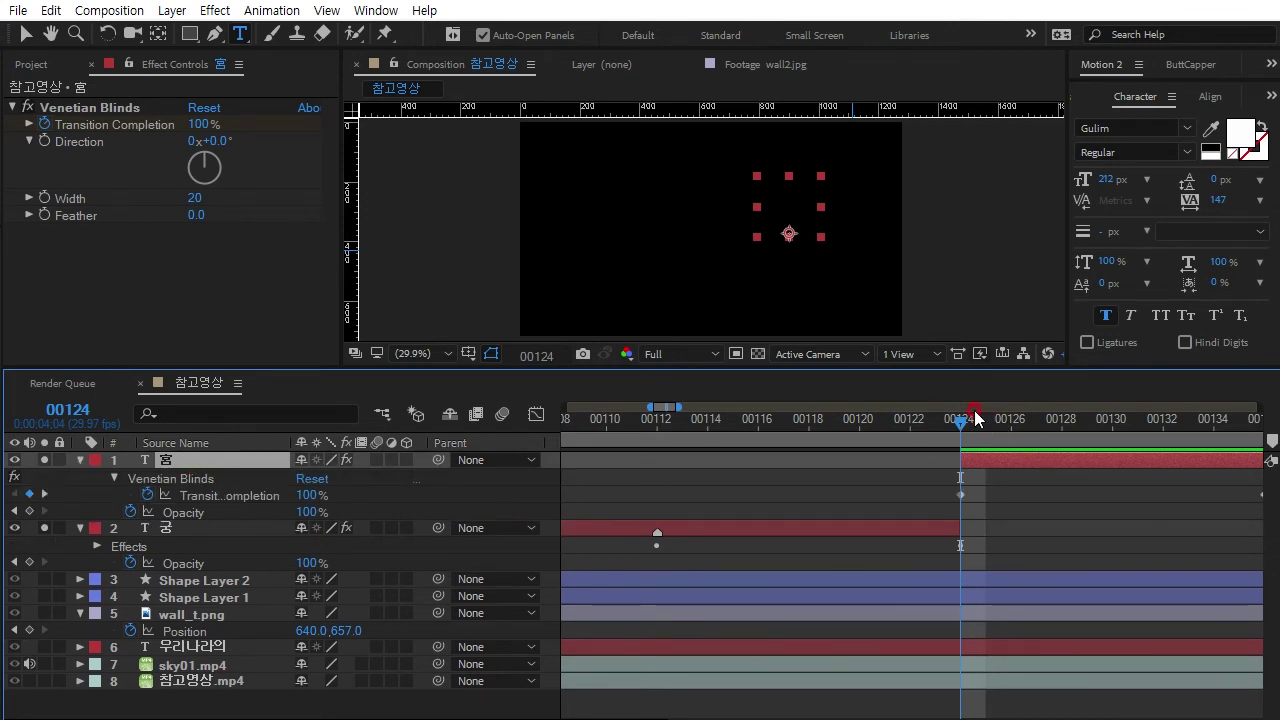
- Keyframe 宮's completion to 0% at frame 00136 and scrub from frame 99 to check the reveal
key(minus)
drag(1022, 424, 1112, 440)
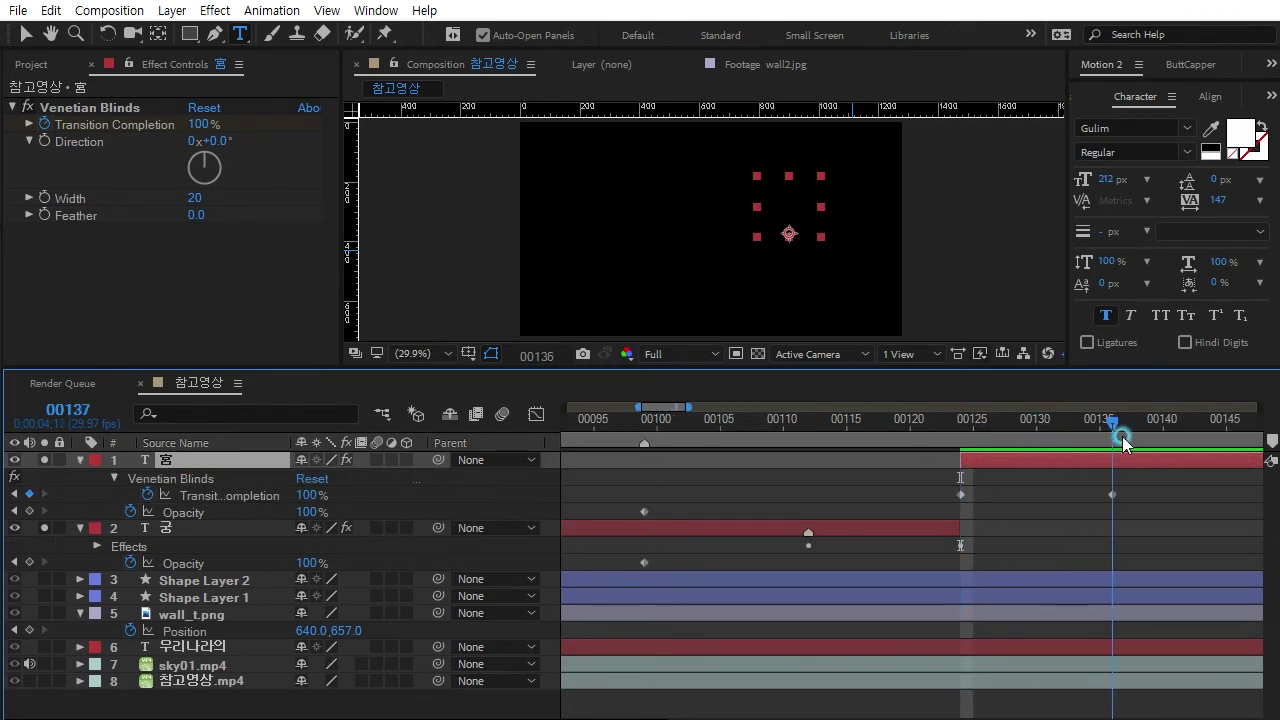
click(203, 124)
text(0)
key(Return)
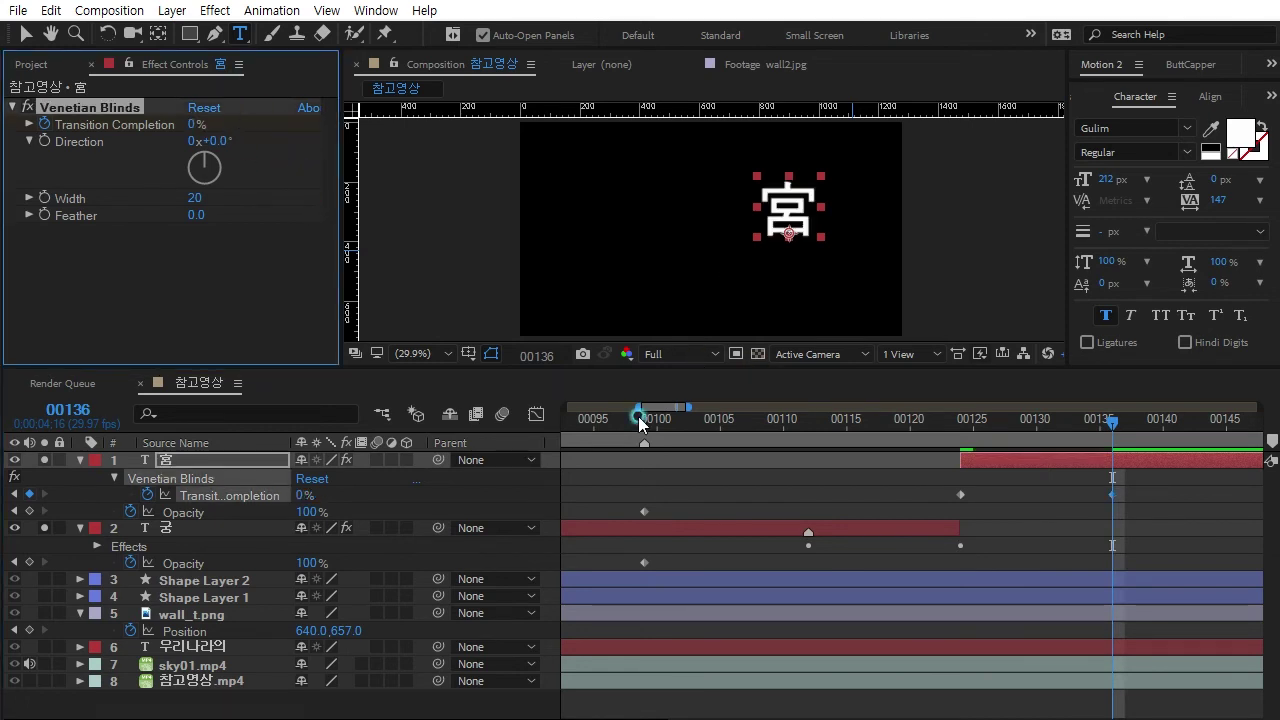
click(643, 424)
drag(643, 424, 794, 438)
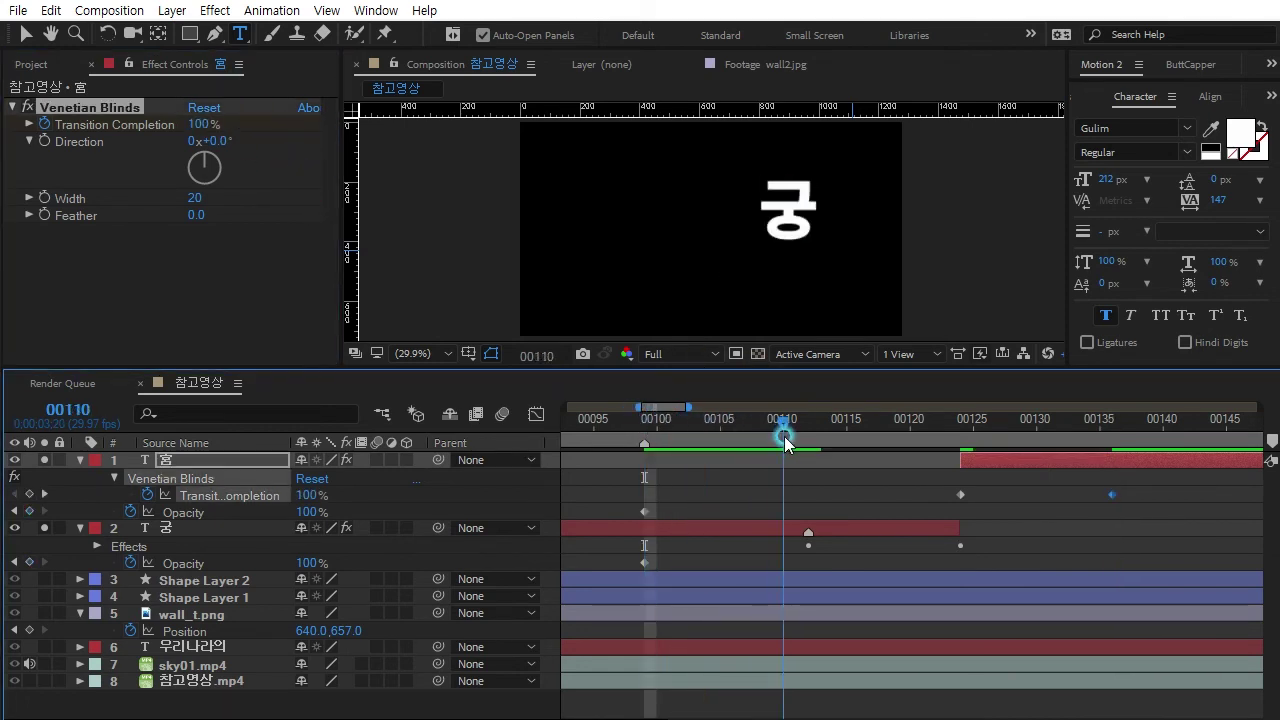
drag(794, 438, 1034, 458)
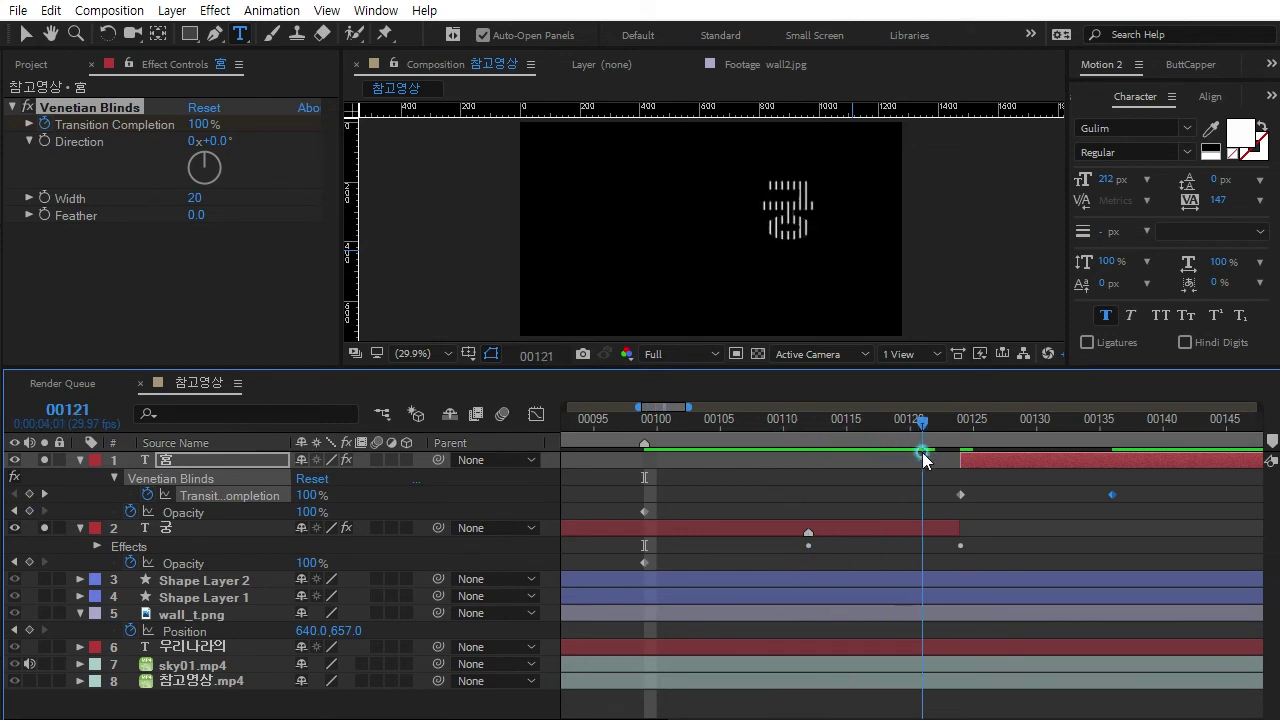
- Set the Venetian Blinds Width to 15 on both the 宮 and 궁 layers
click(1032, 455)
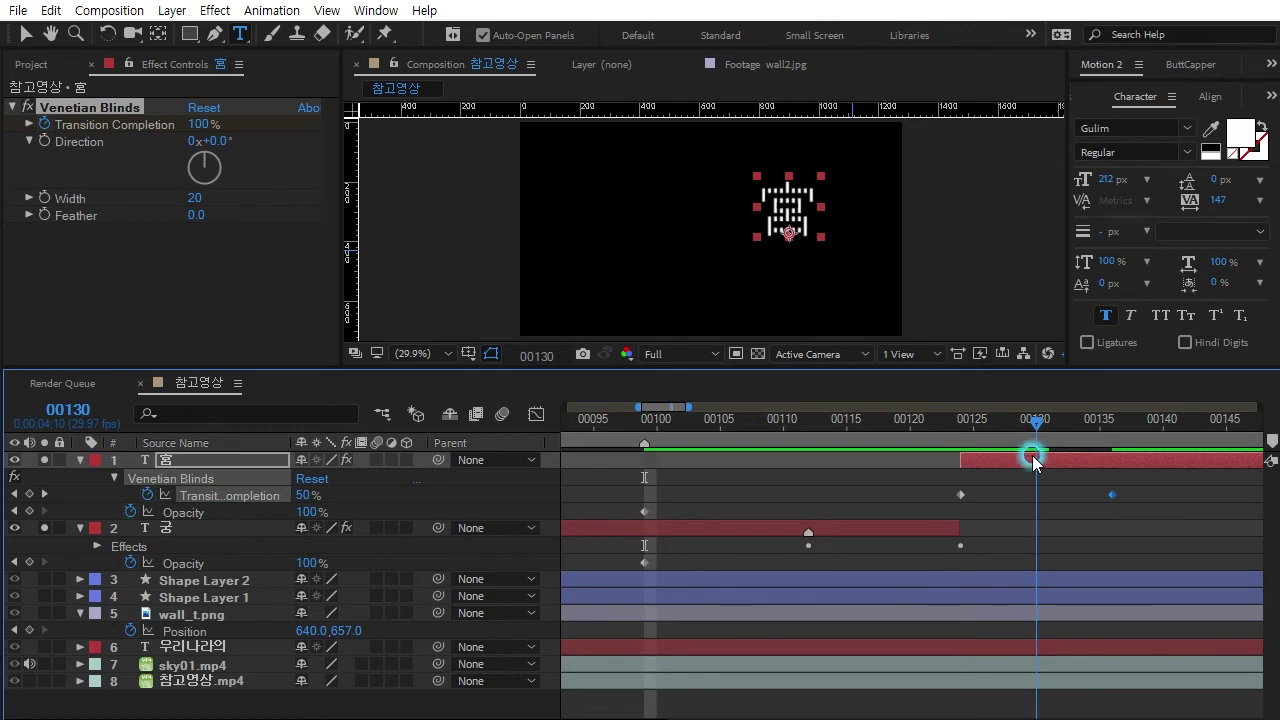
scroll(834, 251, up, 4)
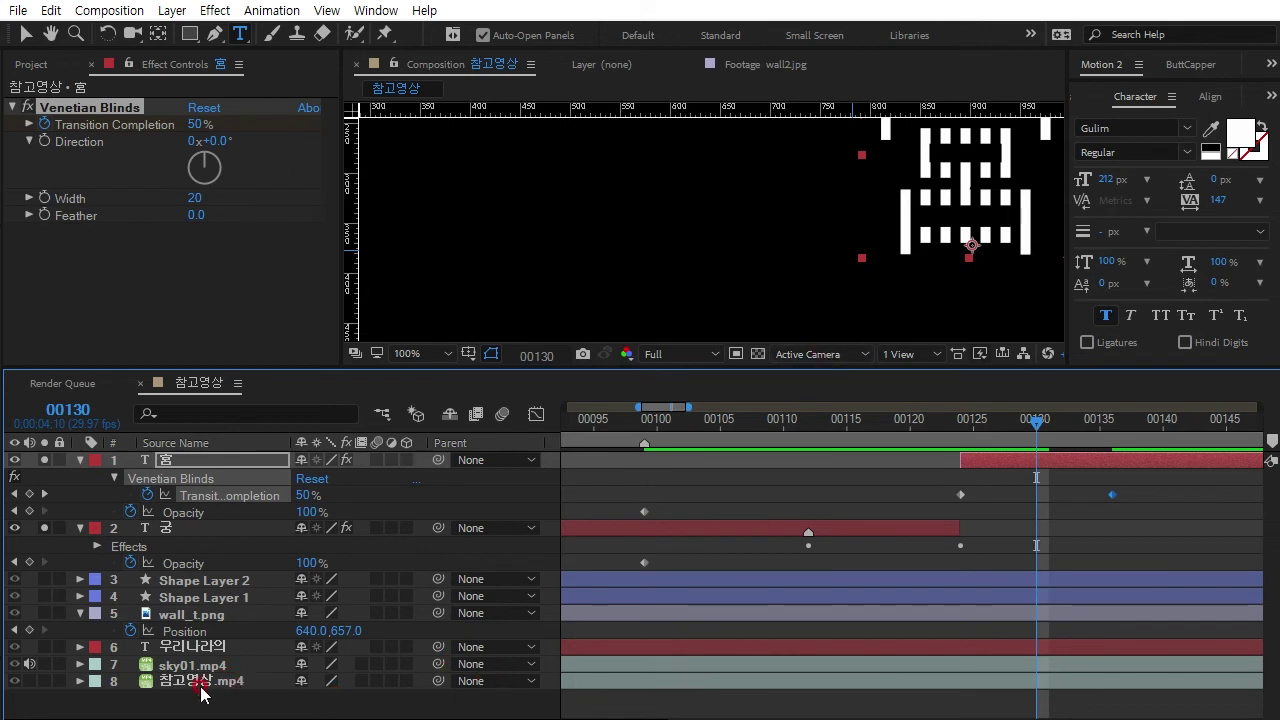
click(197, 197)
text(15)
key(Return)
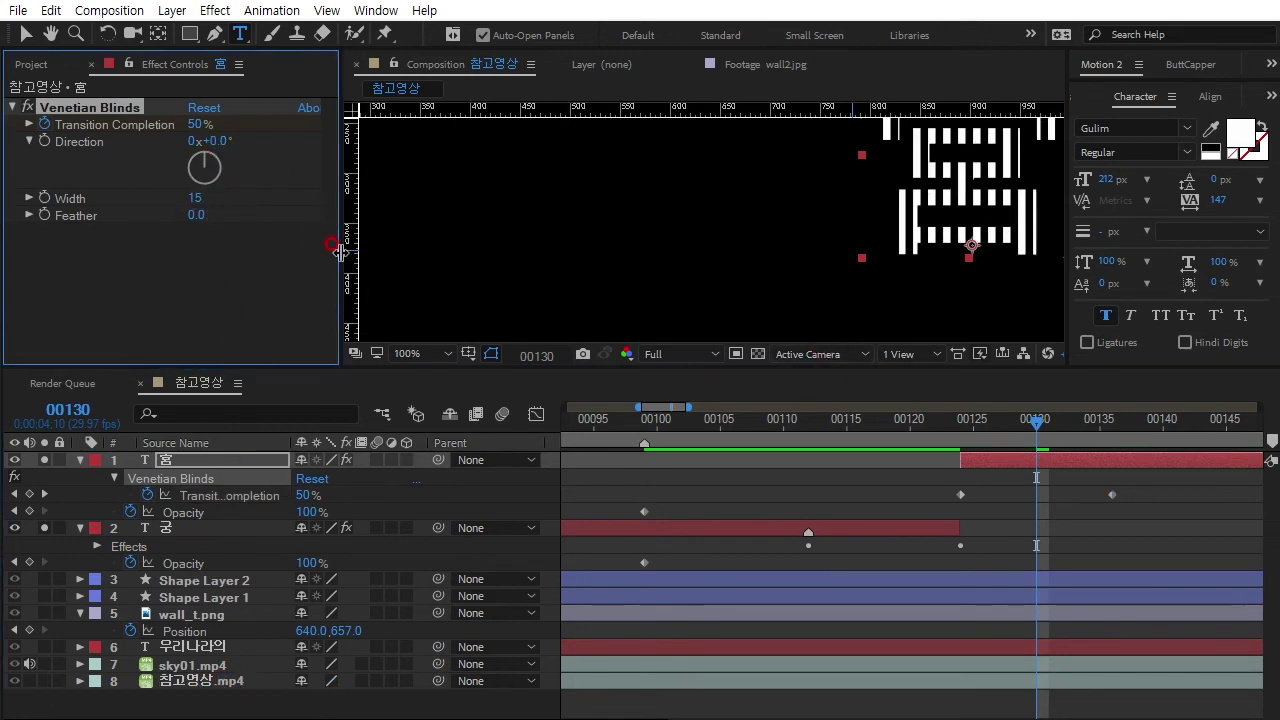
click(874, 530)
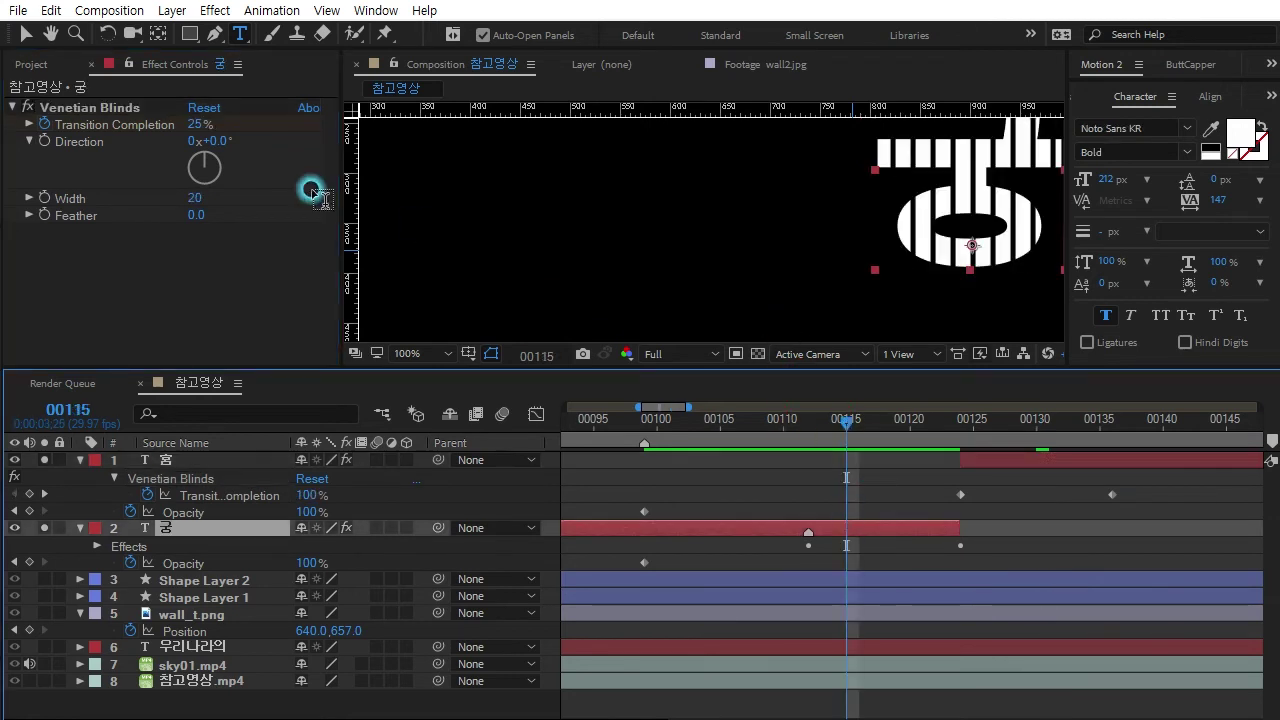
click(205, 198)
text(15)
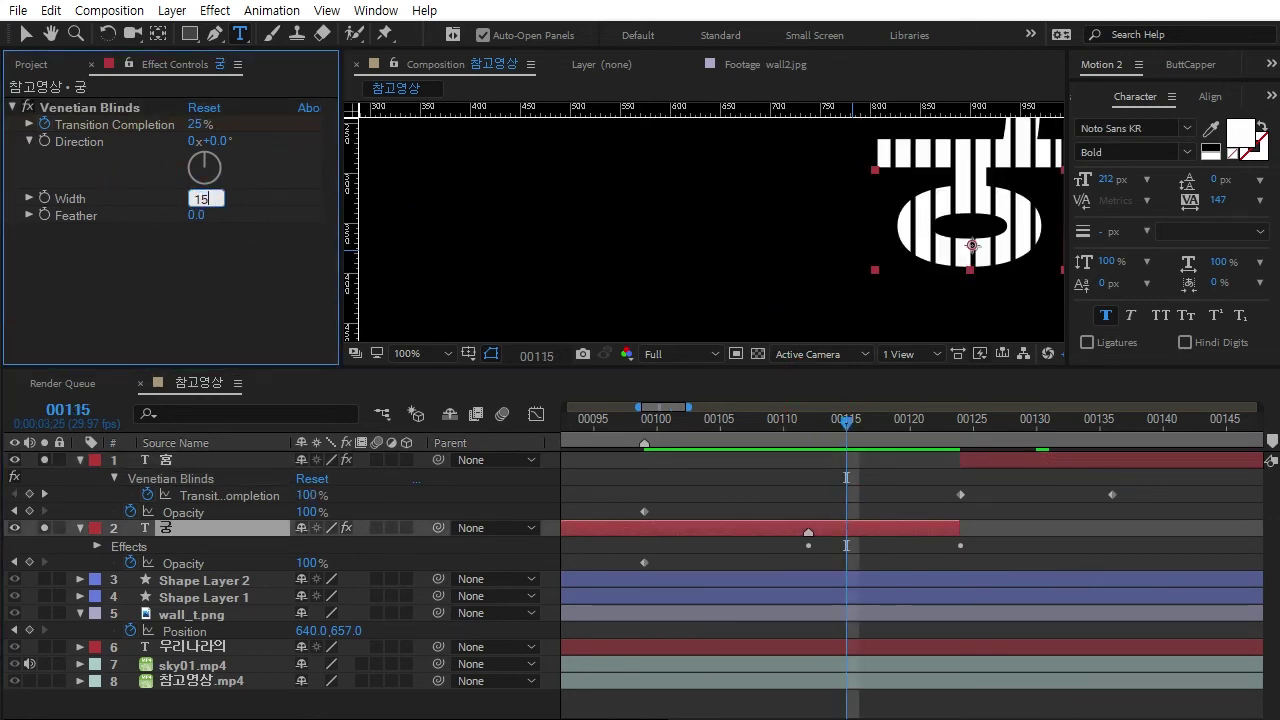
click(254, 220)
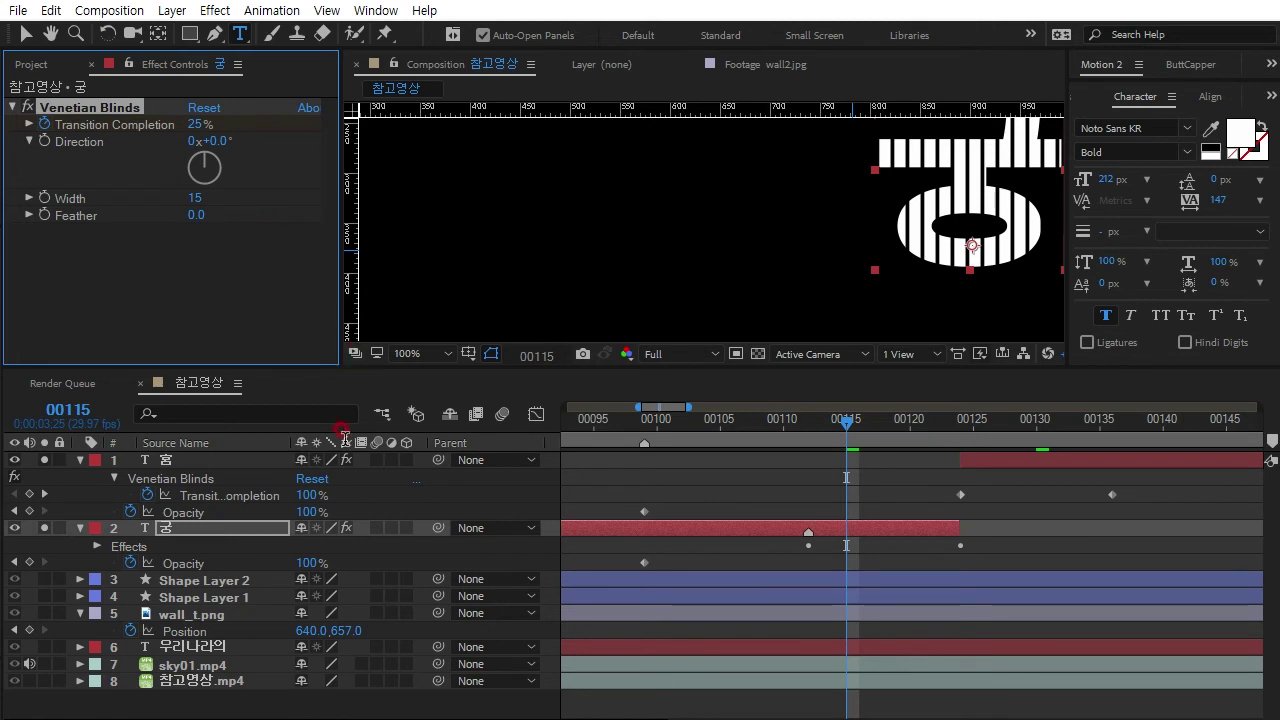
- Turn off Solo on the 宮 and 궁 layers so all layers show
click(45, 462)
click(748, 546)
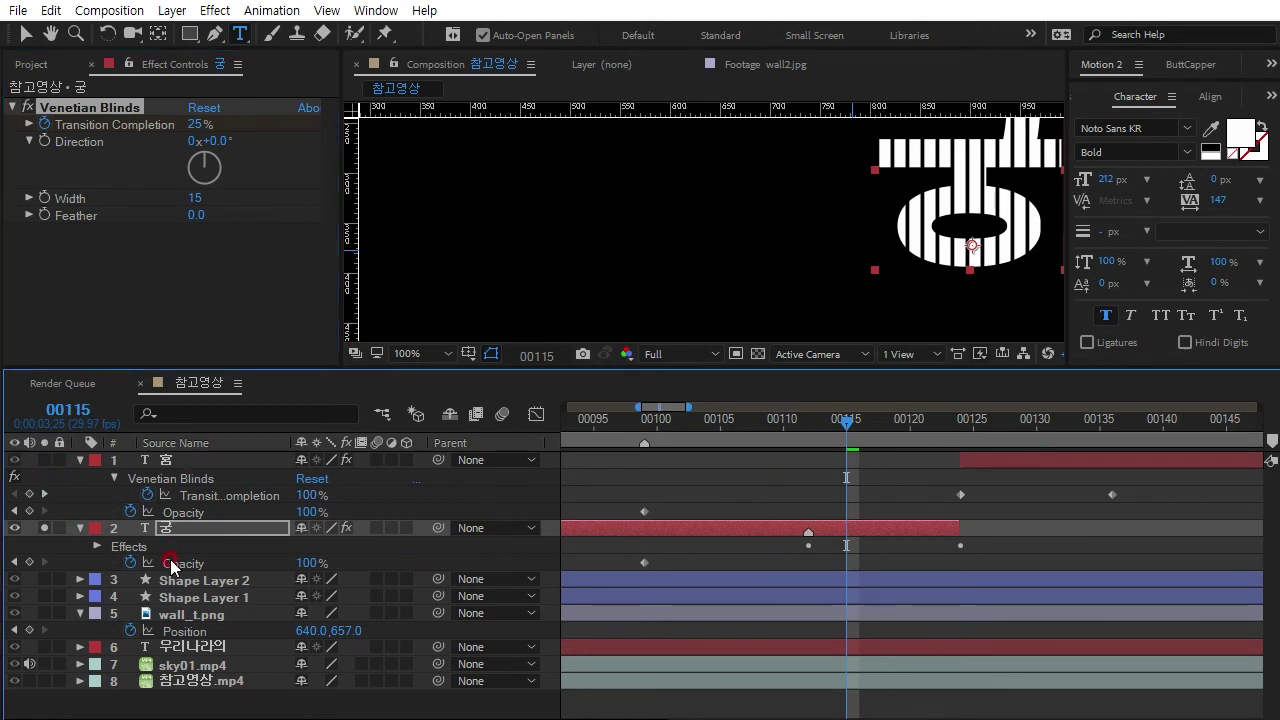
click(44, 528)
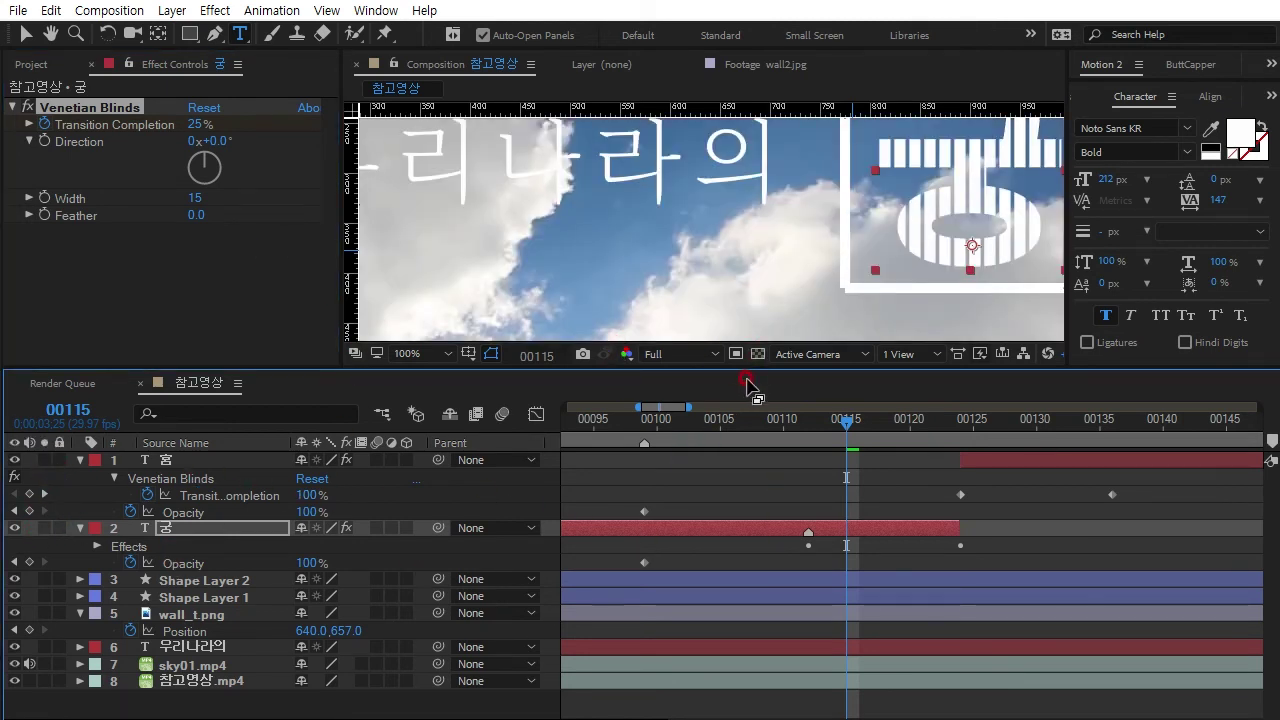
- Fit the comp in an enlarged viewer and play the title animation from the start
key(shift+slash)
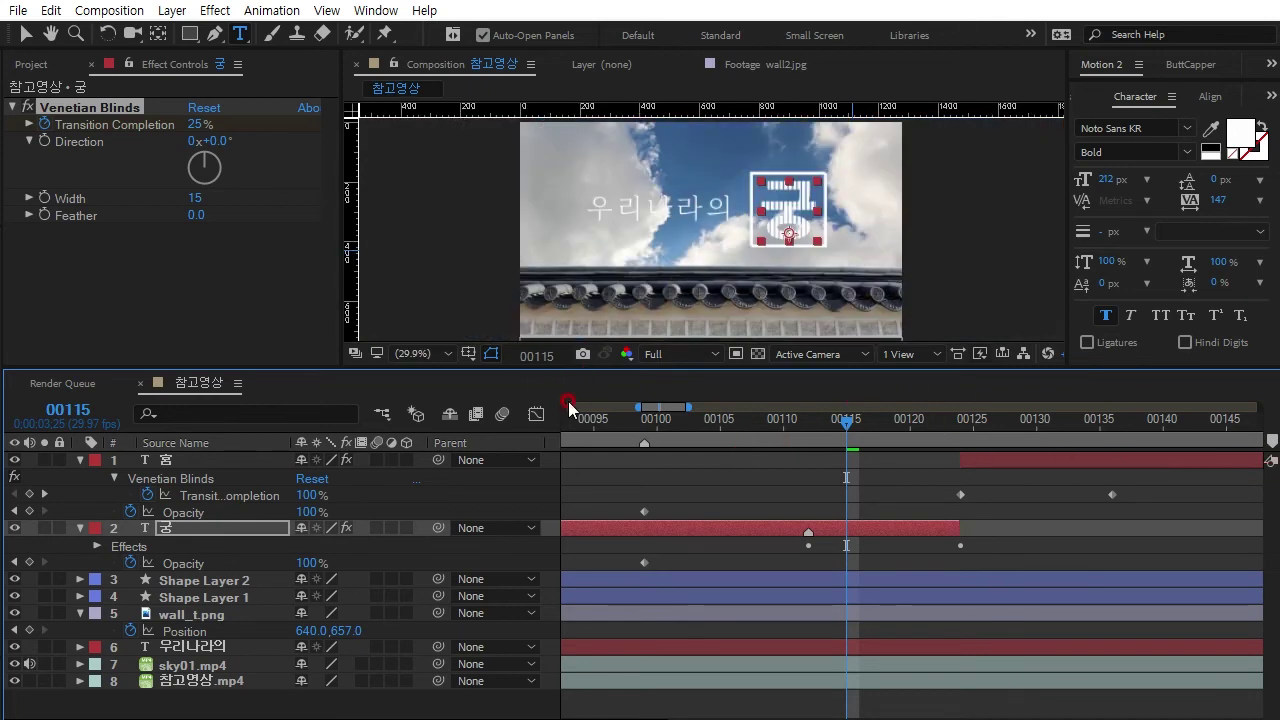
drag(568, 367, 563, 464)
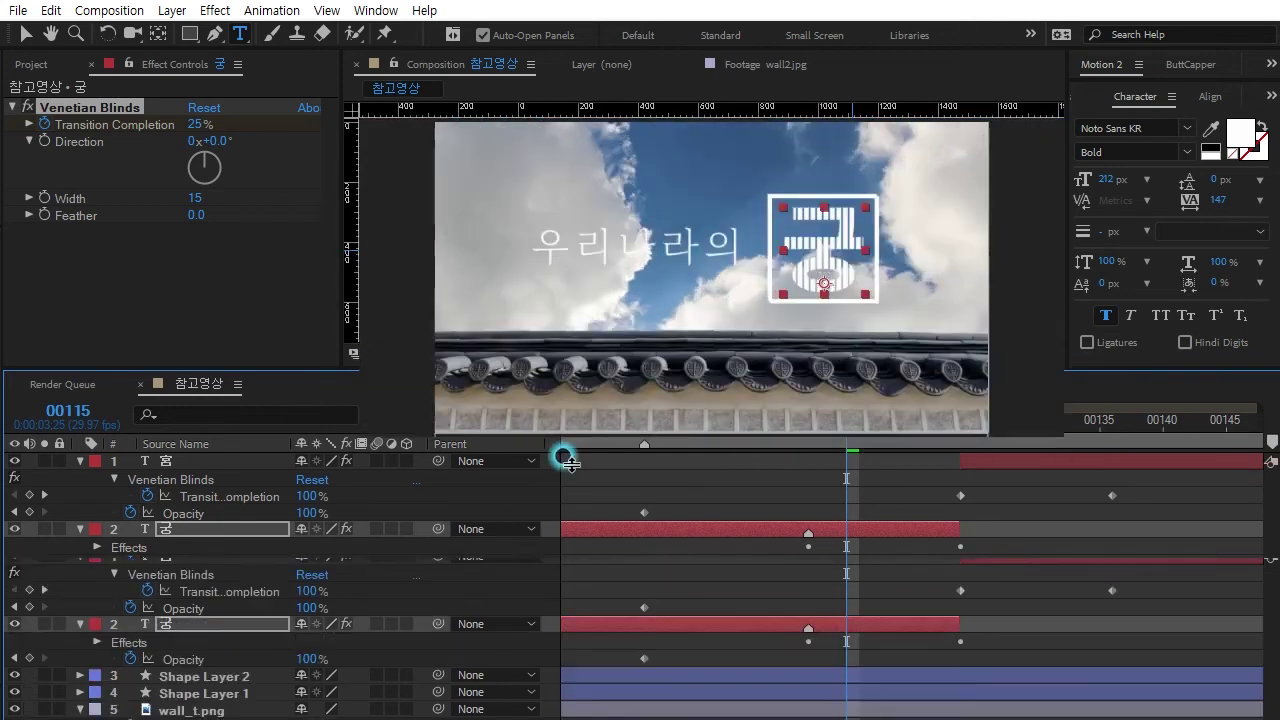
drag(840, 527, 393, 519)
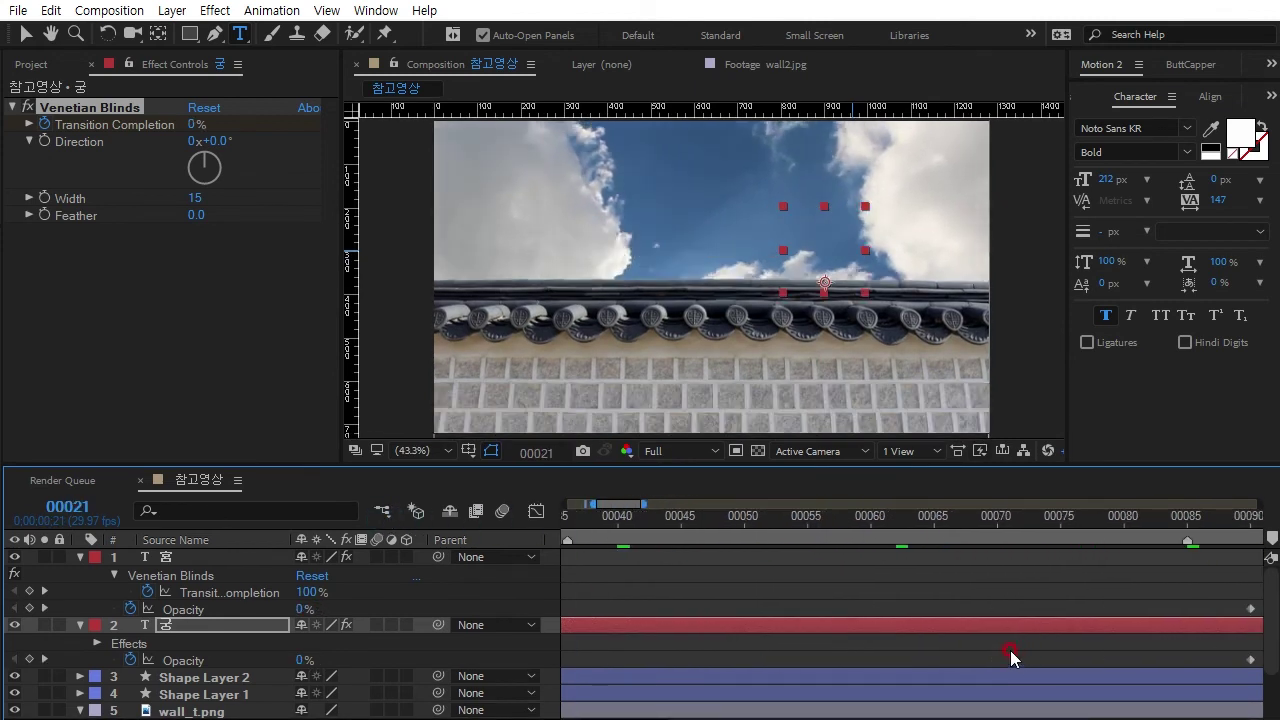
key(space)
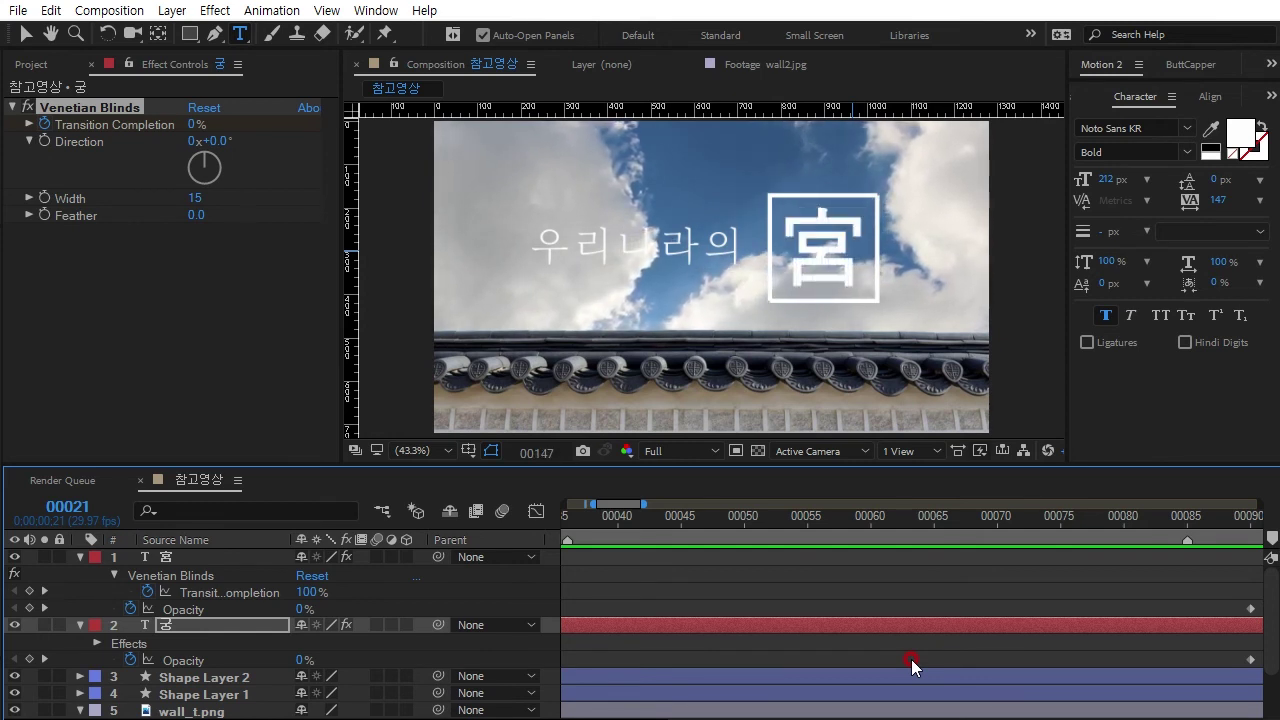
key(space)
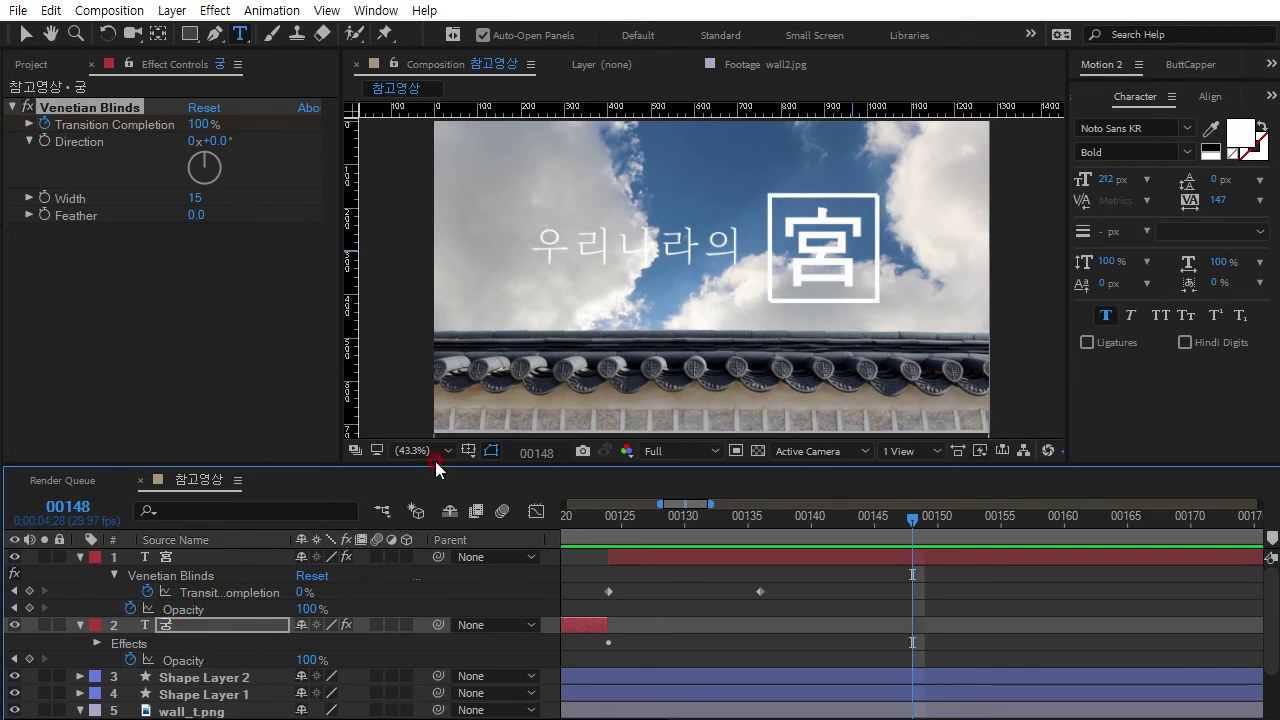
click(582, 514)
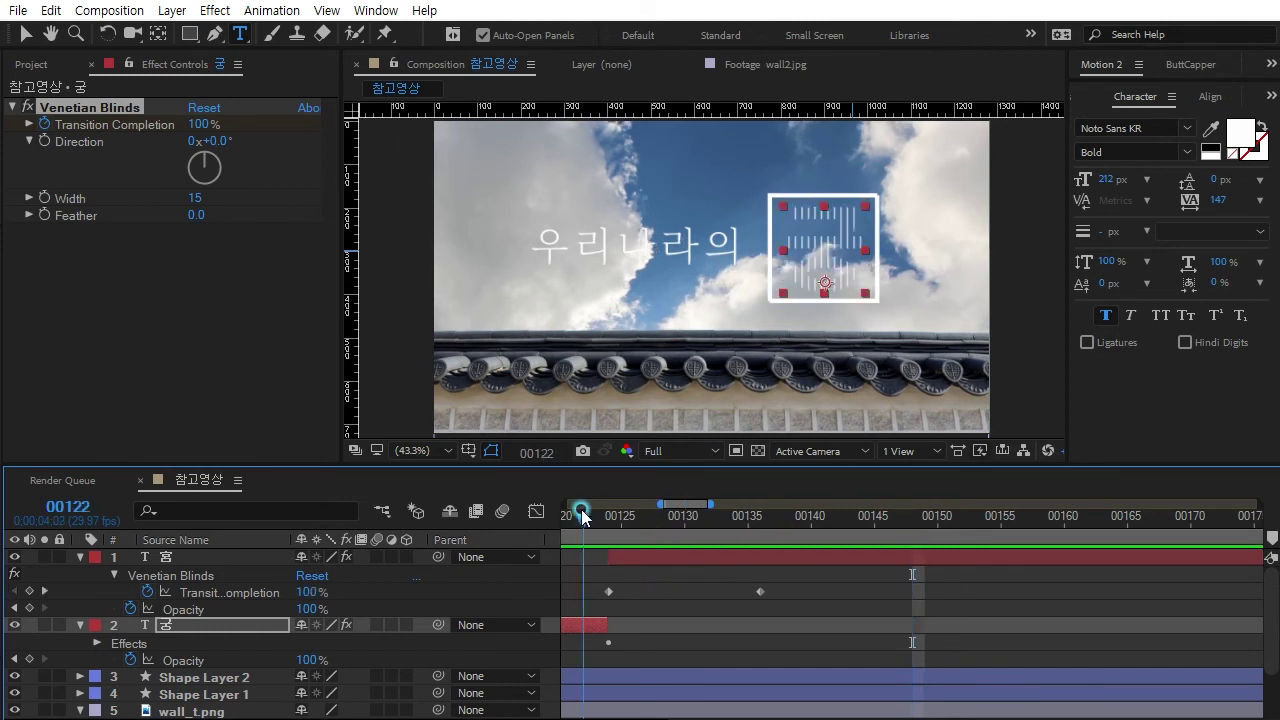
- Search 'drop' in Effects & Presets and apply Drop Shadow to the 궁 layer
click(215, 625)
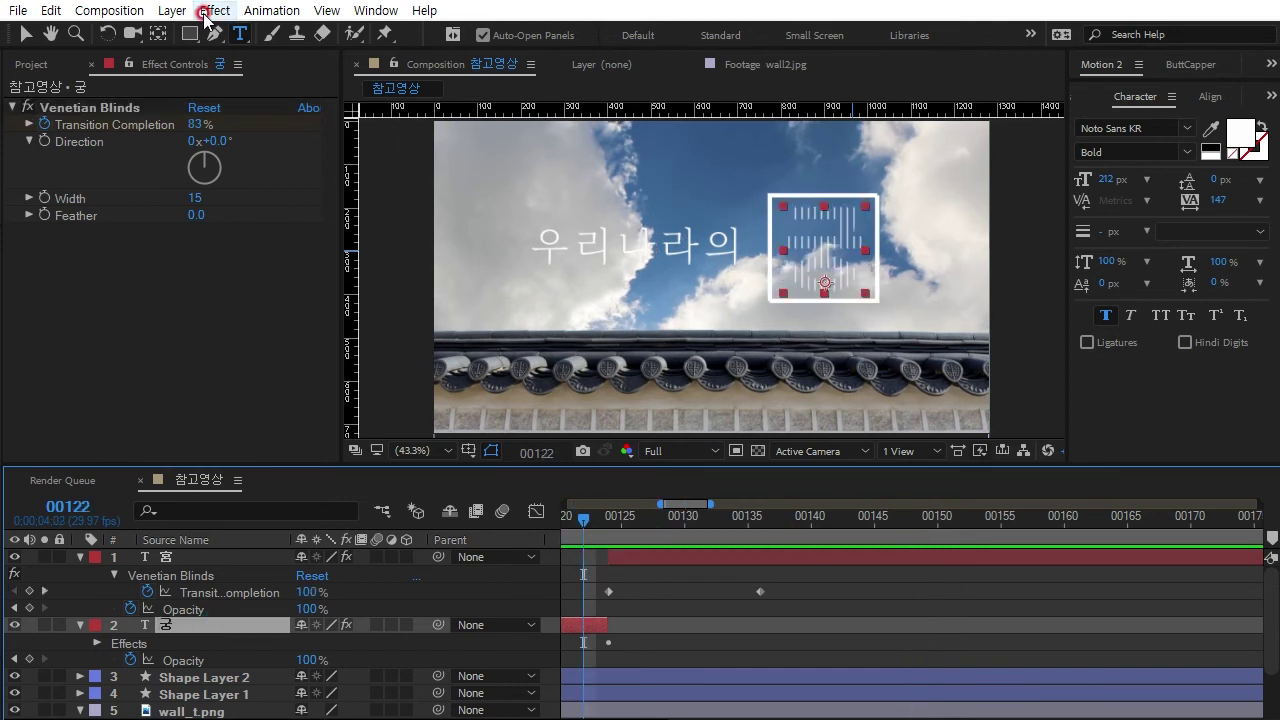
click(1082, 101)
double_click(1126, 121)
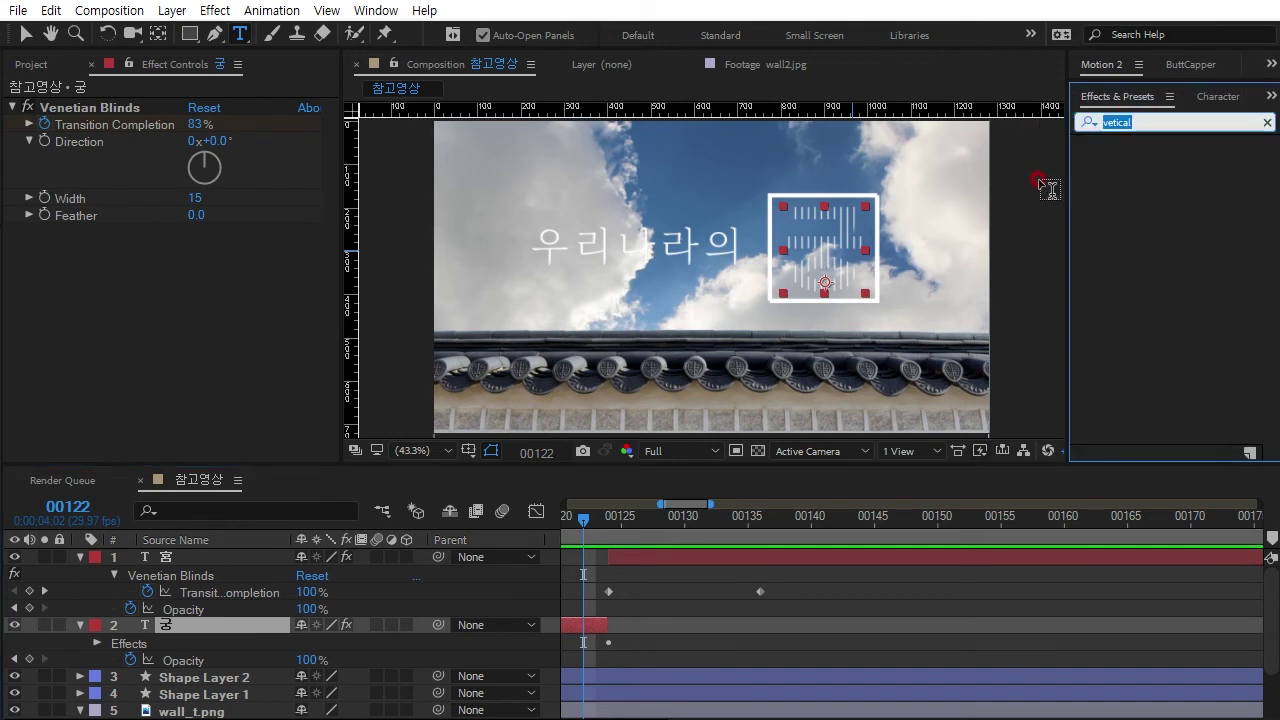
text(drop)
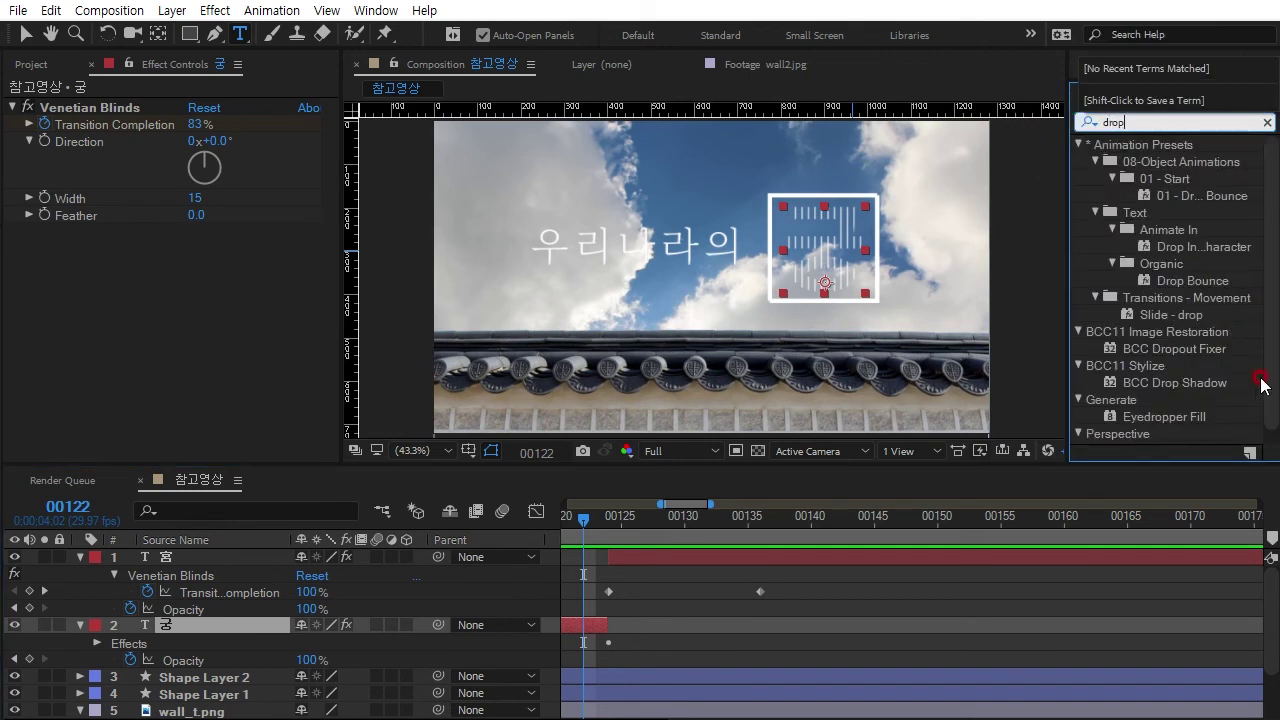
click(1266, 434)
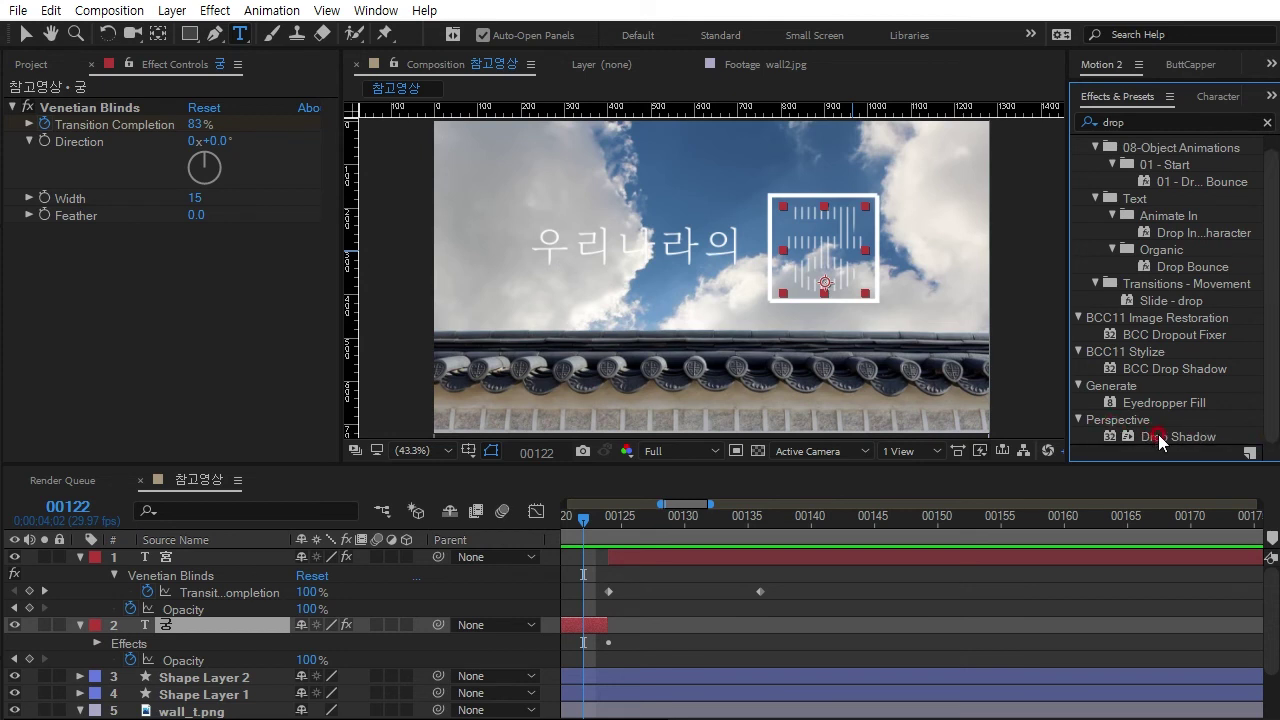
drag(1160, 438, 181, 628)
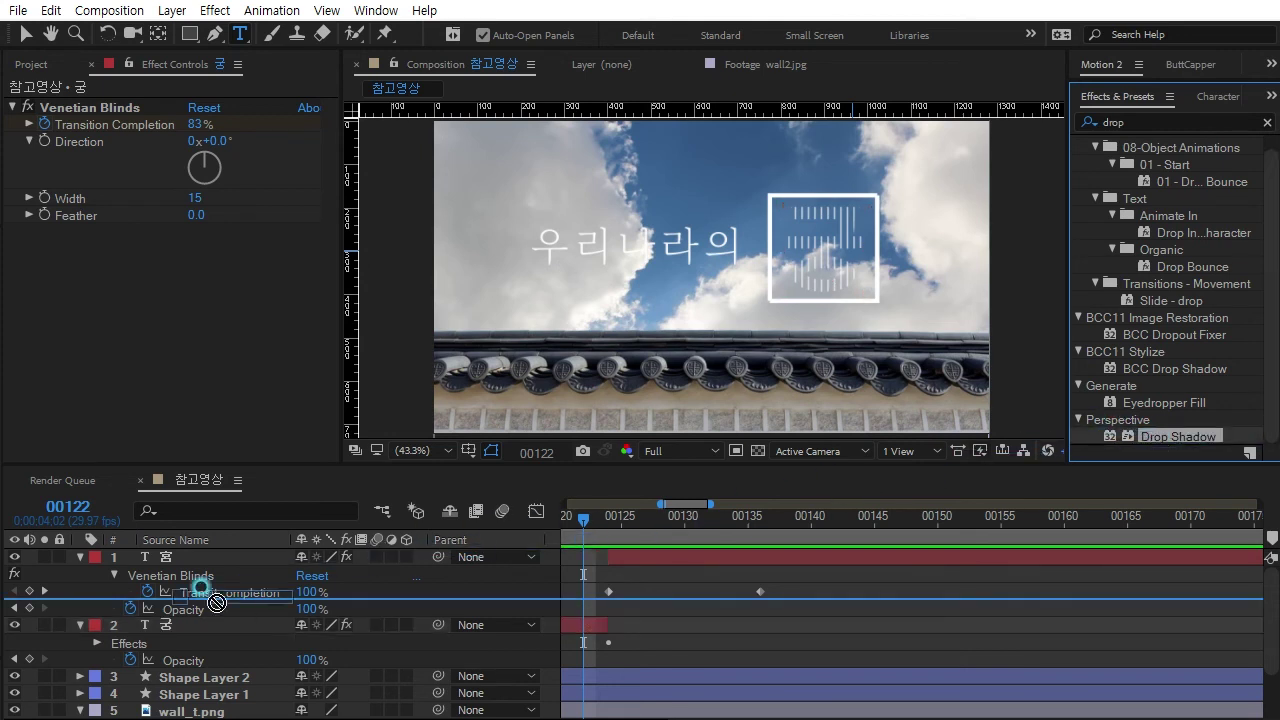
- Zoom out the timeline and scrub to frame 100 to check 궁's shadow
key(v)
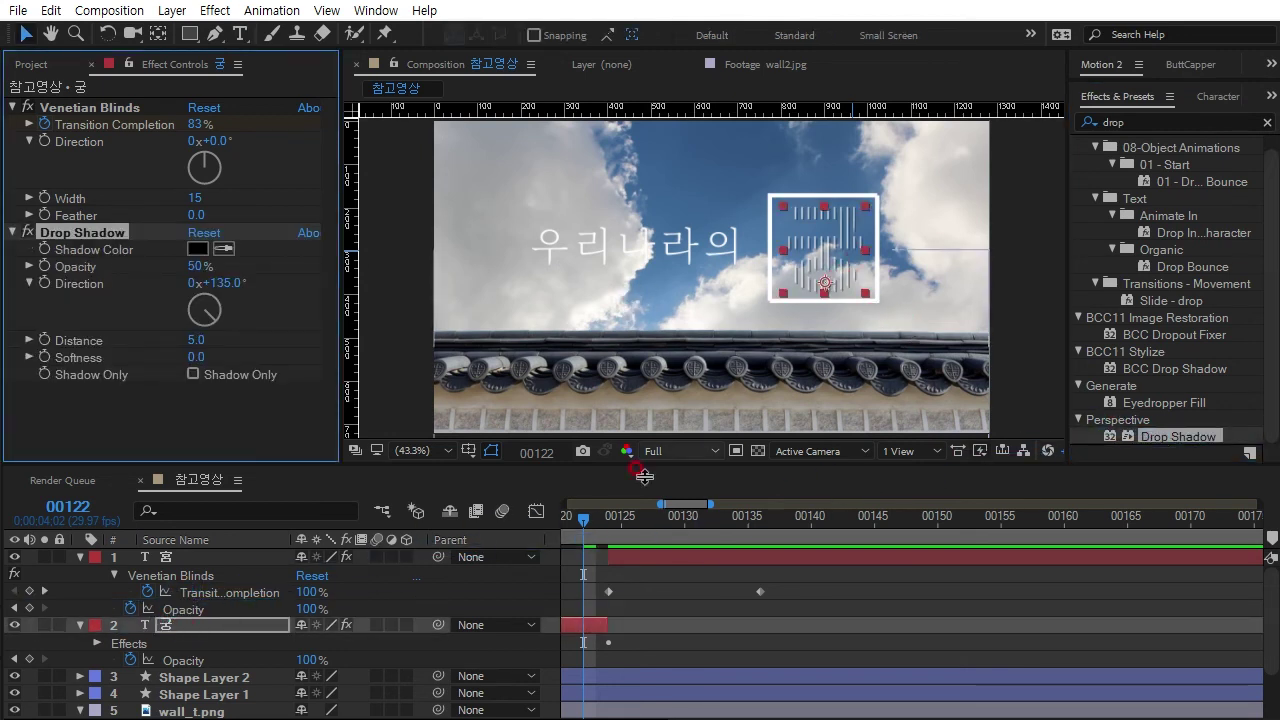
key(minus)
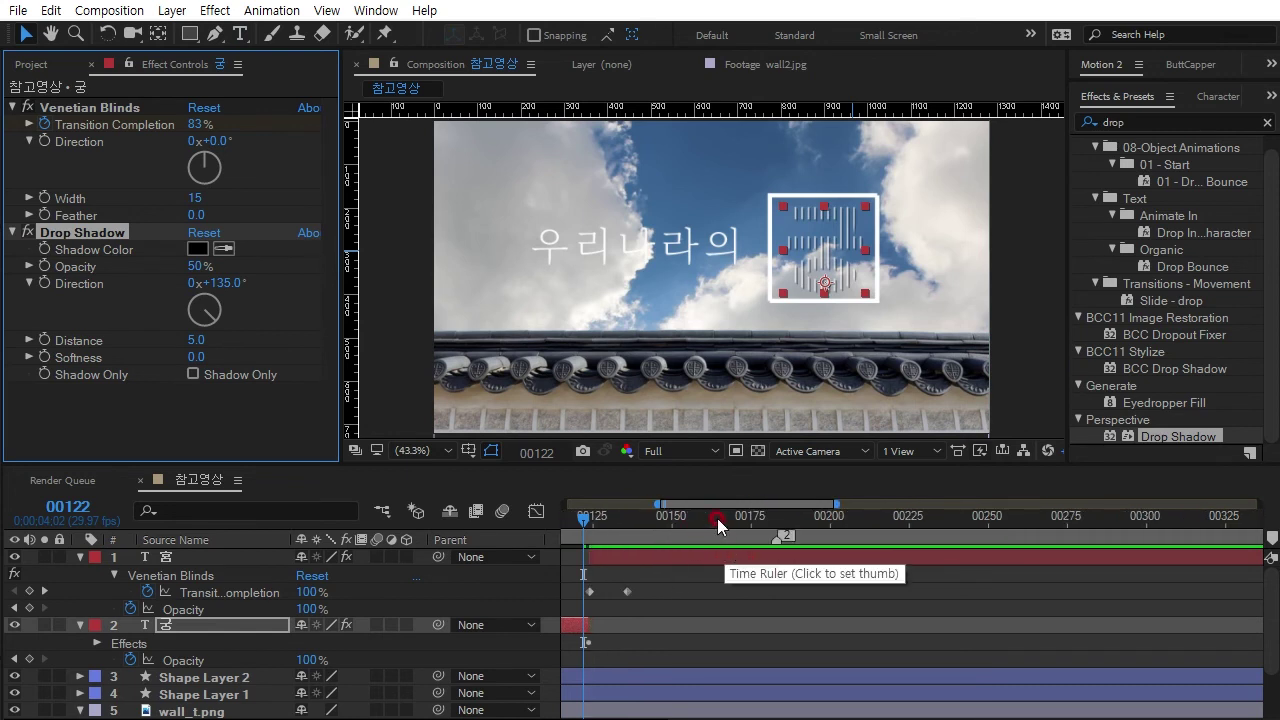
scroll(718, 524, left, 5)
click(732, 520)
drag(732, 522, 792, 520)
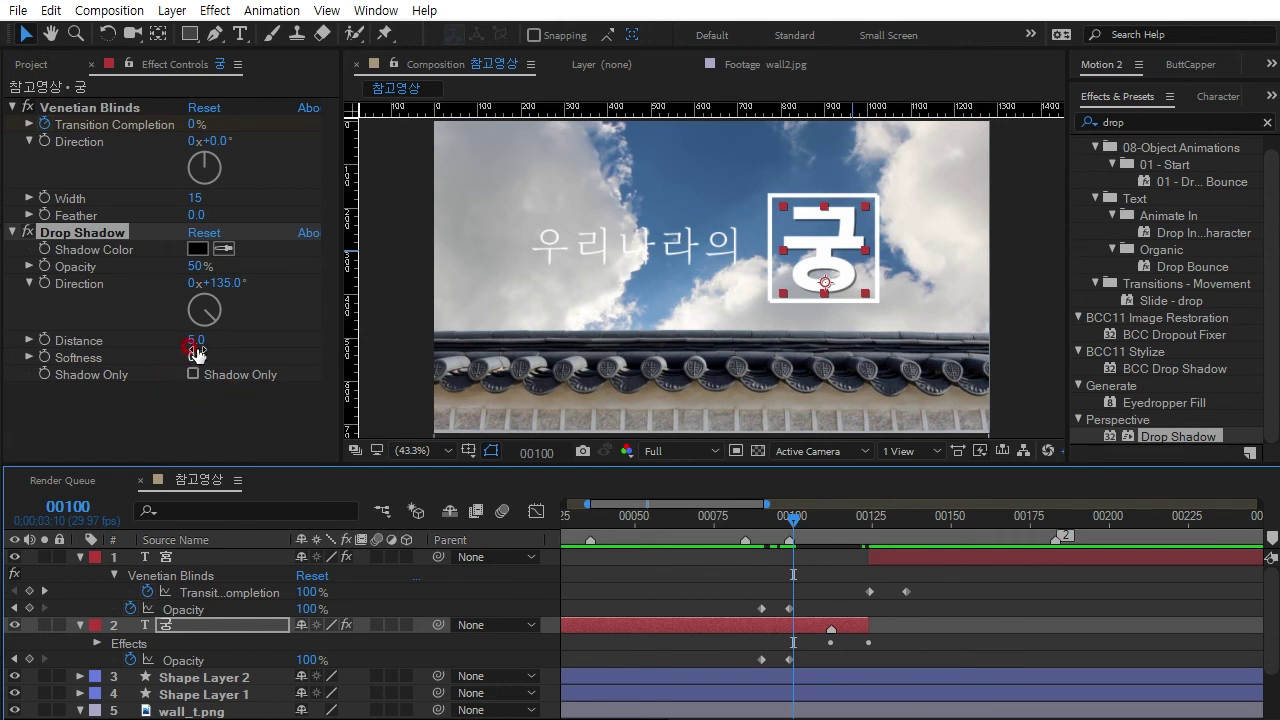
- Set 궁's shadow distance to 7.0, then copy the Drop Shadow onto the 宮 layer
drag(198, 342, 283, 374)
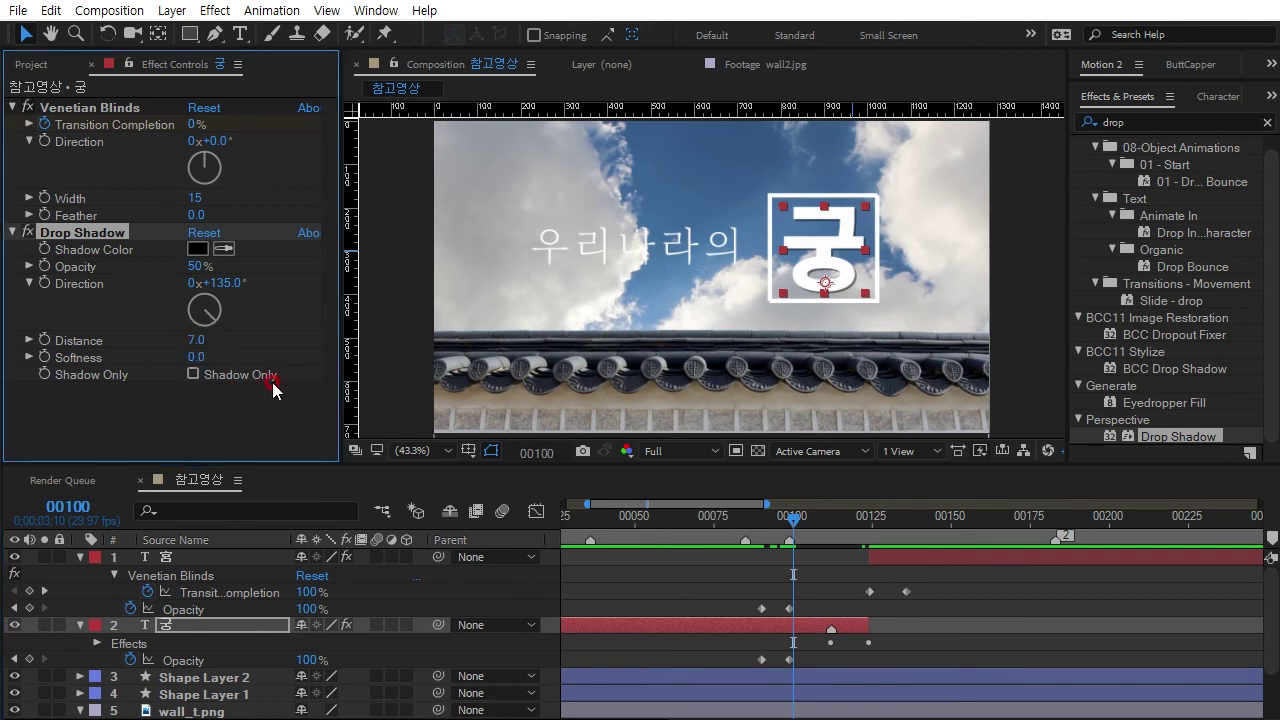
click(90, 232)
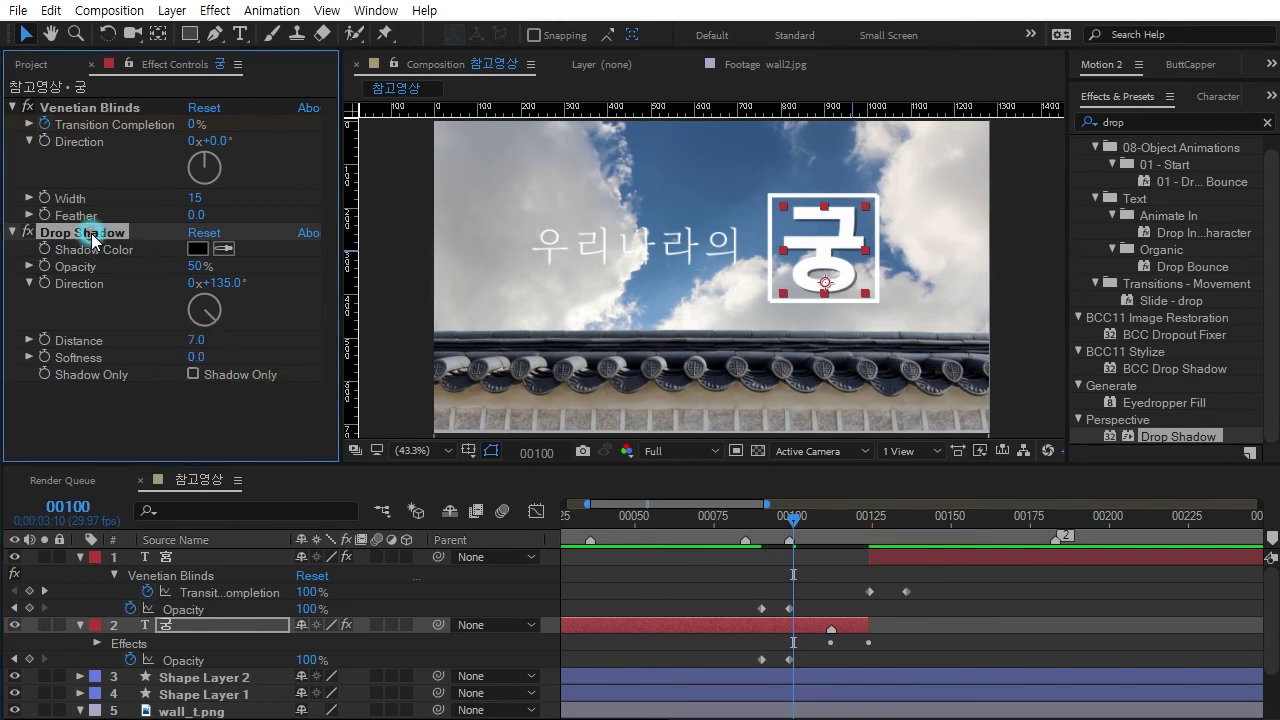
click(998, 520)
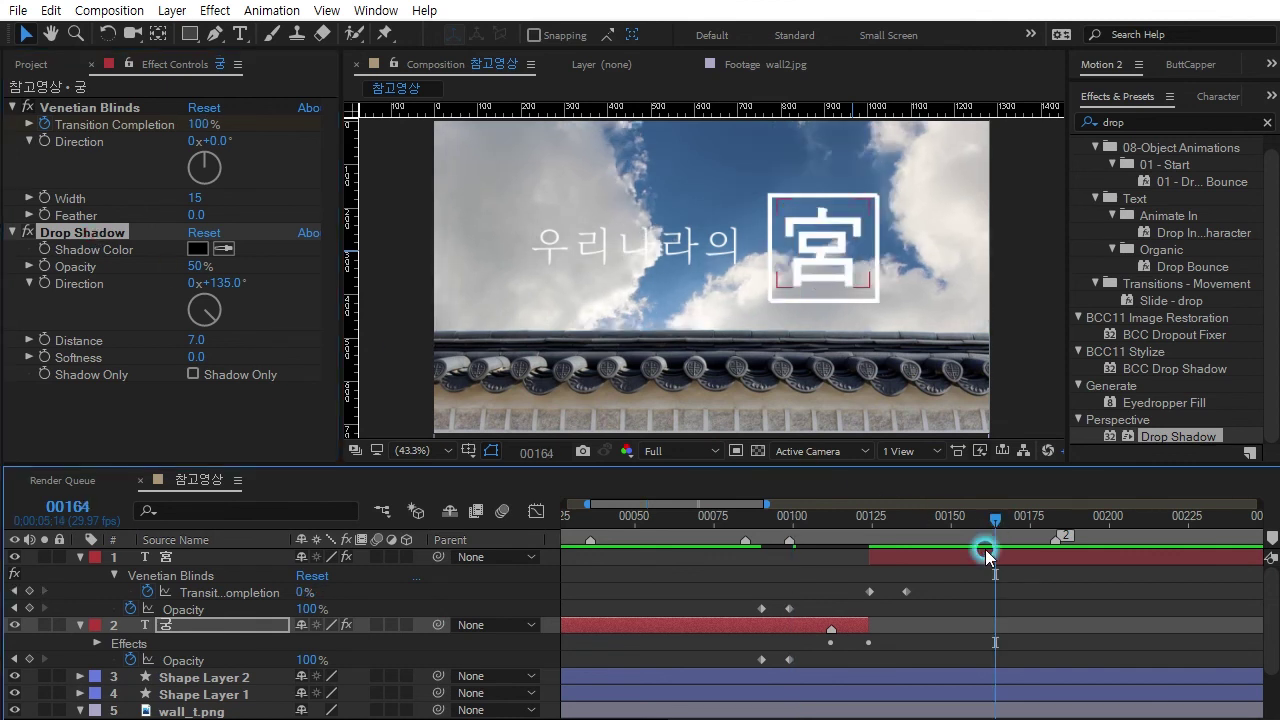
click(985, 556)
click(284, 252)
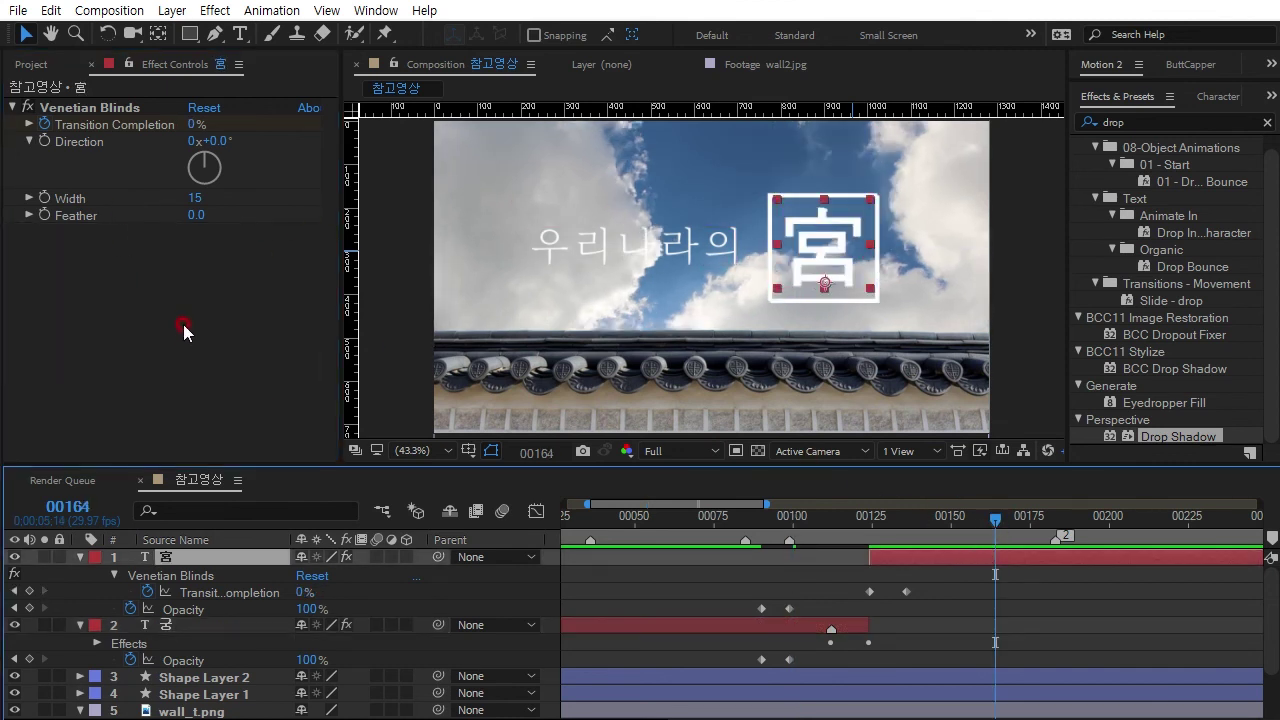
key(ctrl+v)
- Paste the same Drop Shadow onto Shape Layer 1 and Shape Layer 2
click(231, 652)
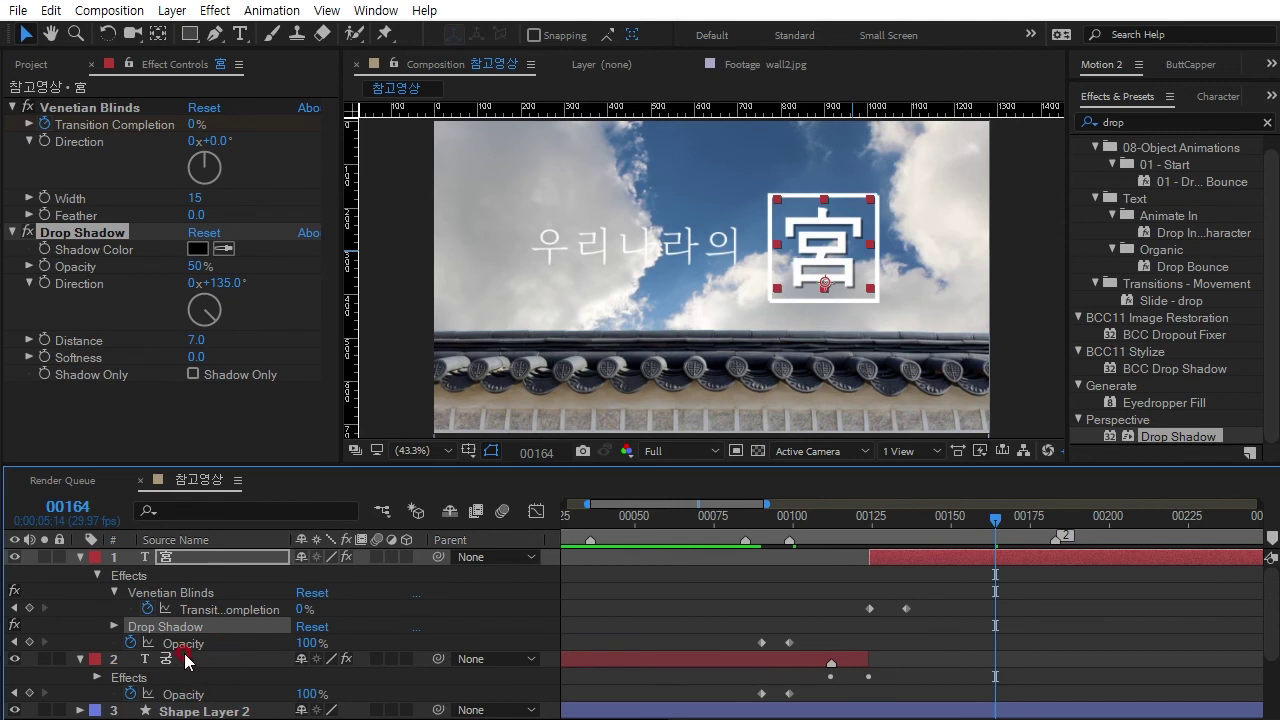
scroll(187, 660, down, 2)
click(205, 624)
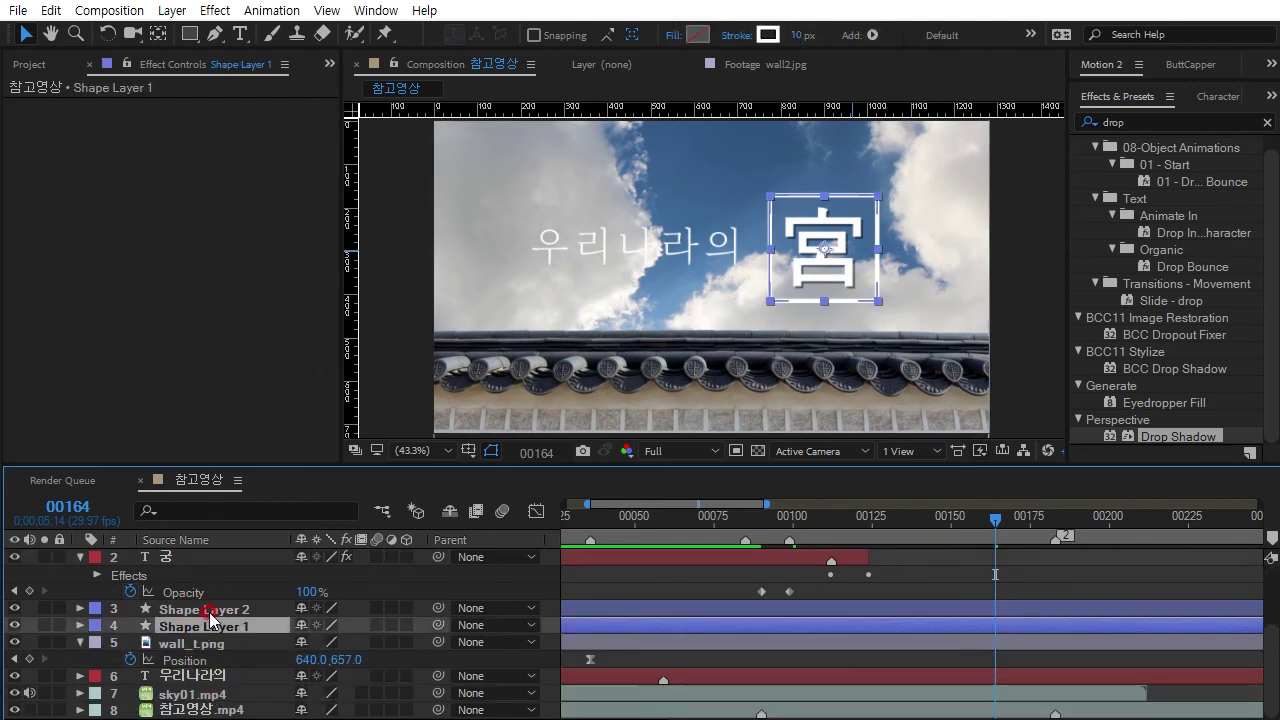
shift+click(205, 610)
drag(438, 608, 477, 684)
key(ctrl+v)
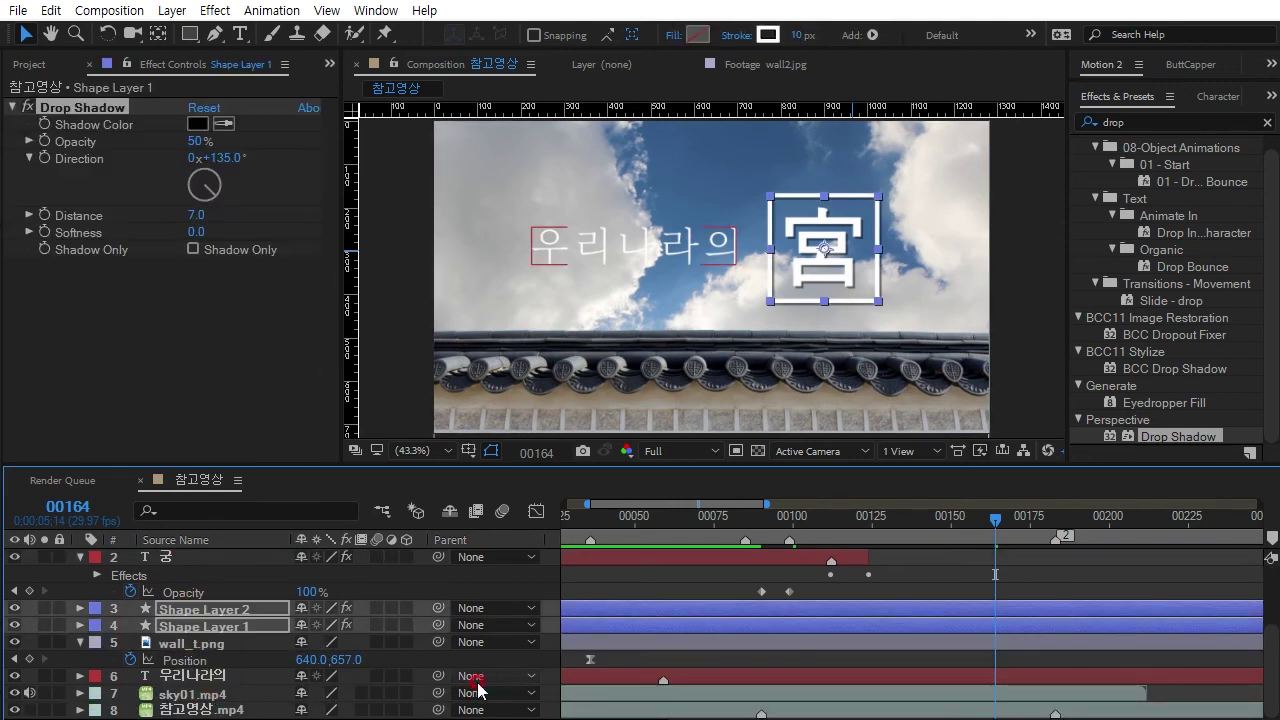
click(988, 615)
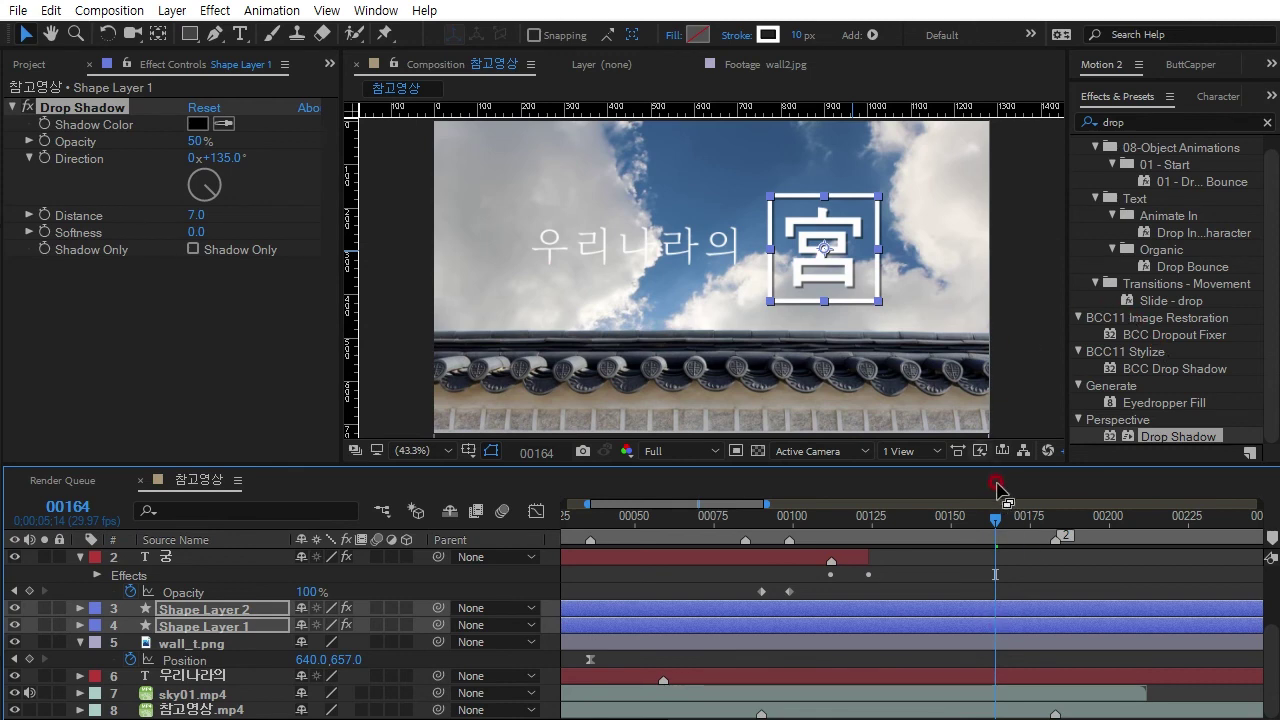
click(1018, 378)
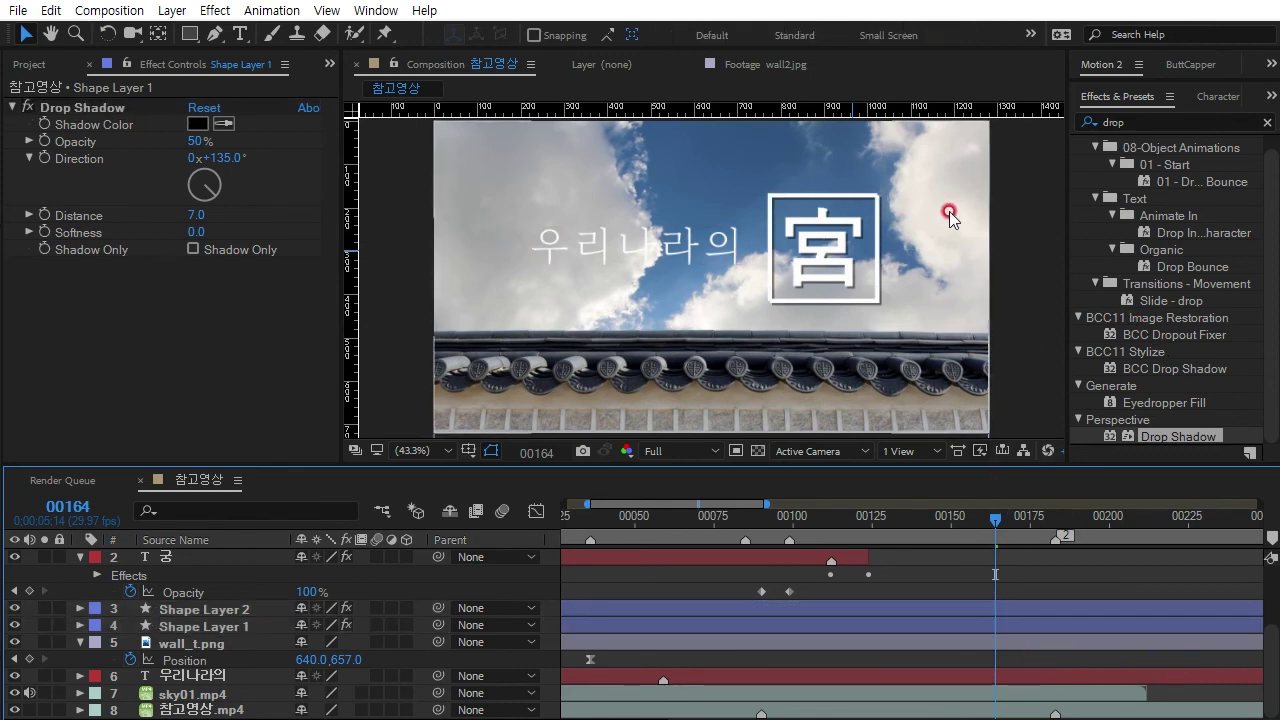
- Zoom the viewer in on the framed 宮 and select the white frame shape layer
scroll(886, 218, up, 1)
drag(886, 218, 820, 238)
scroll(790, 232, up, 1)
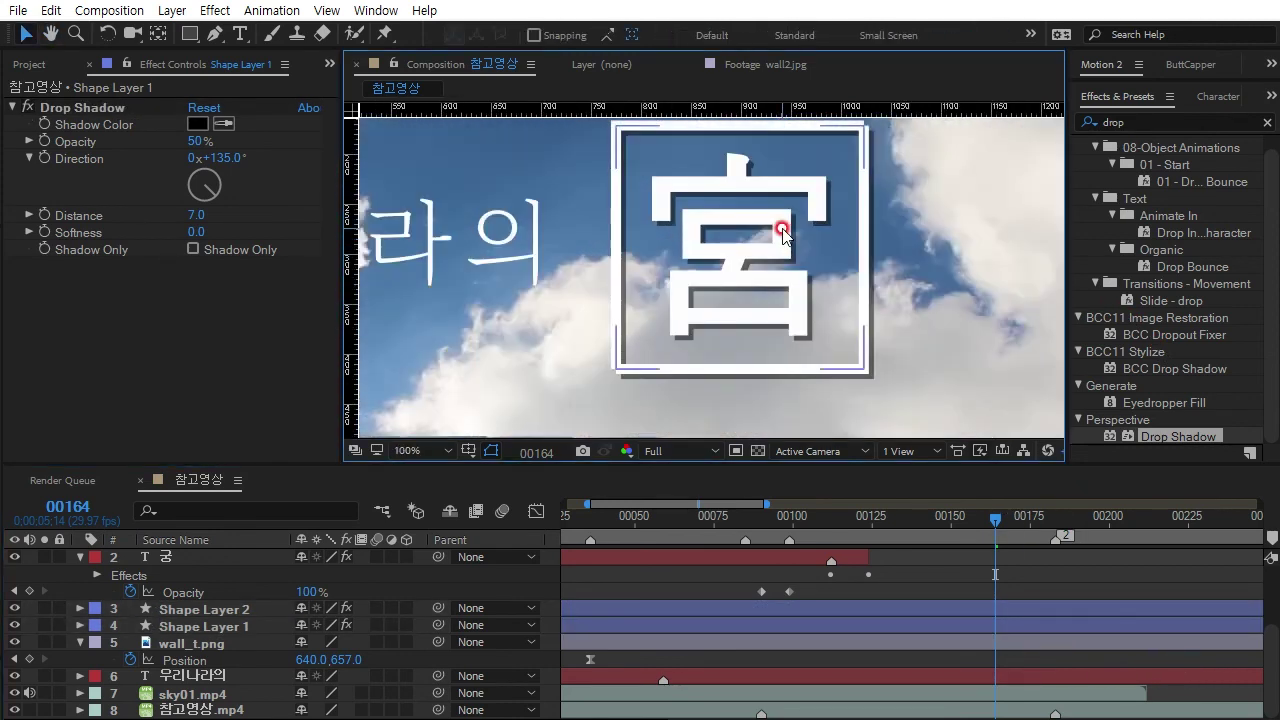
scroll(855, 165, up, 1)
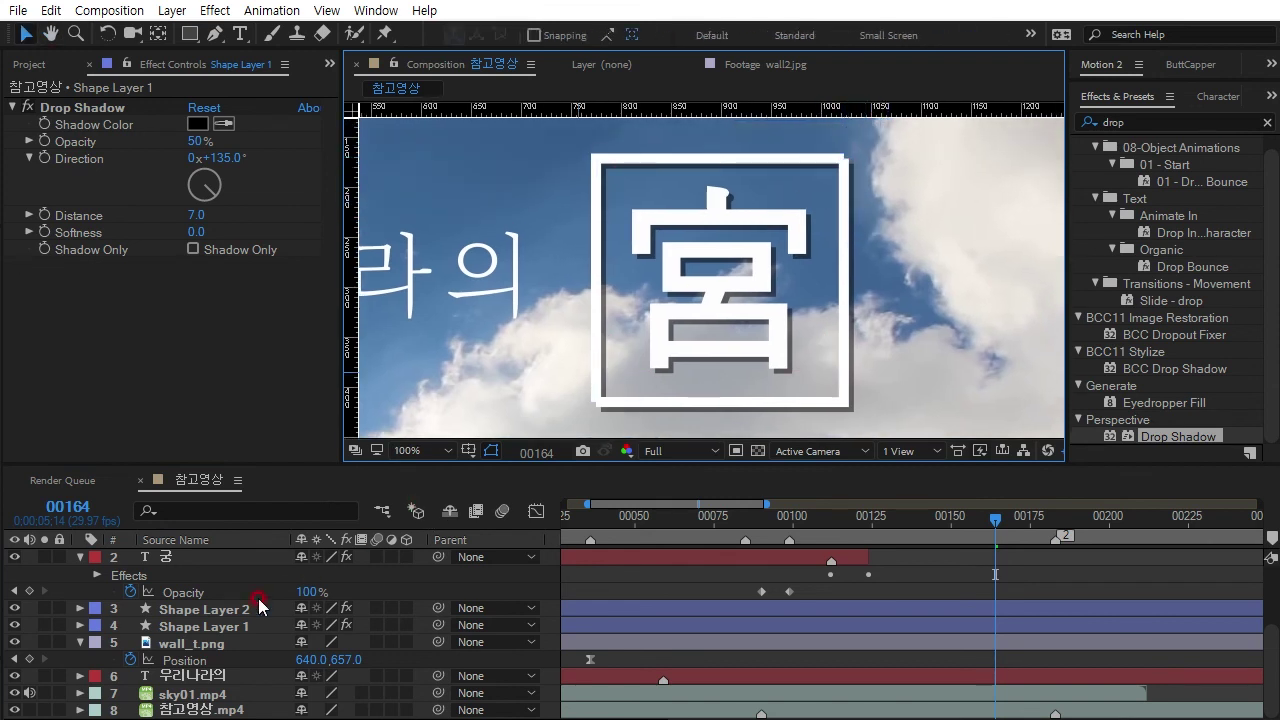
click(205, 626)
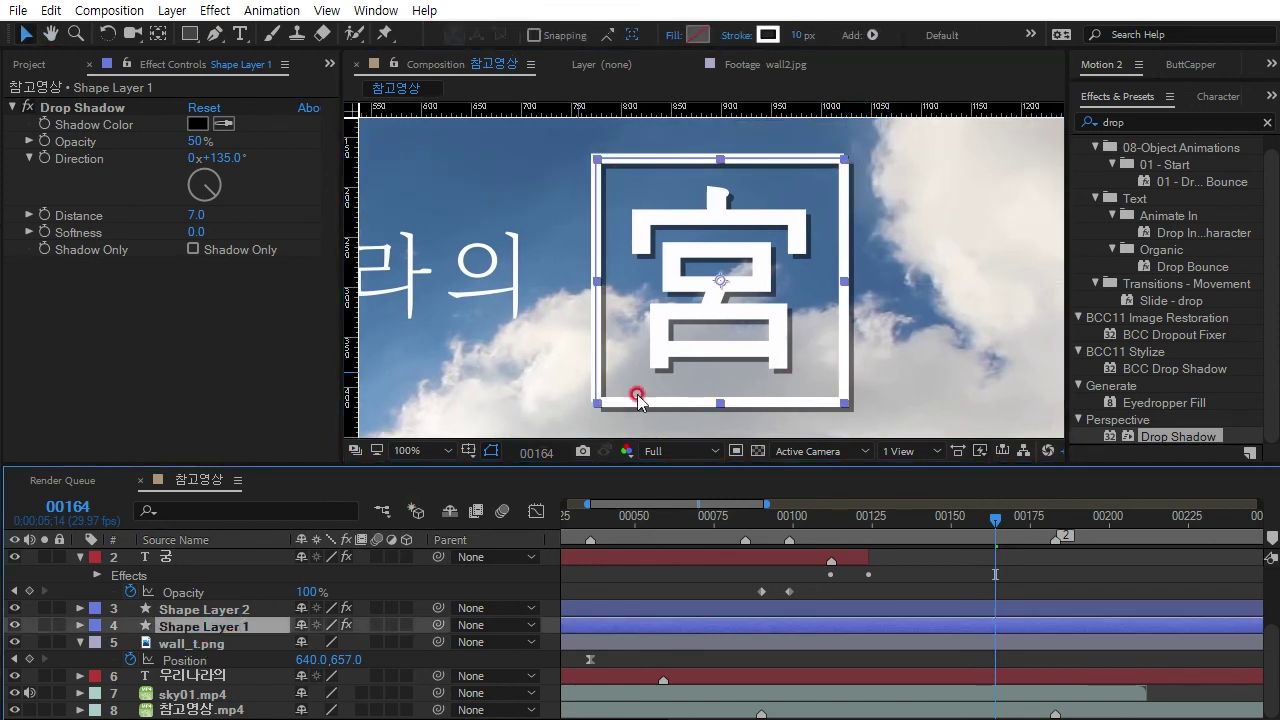
key(Return)
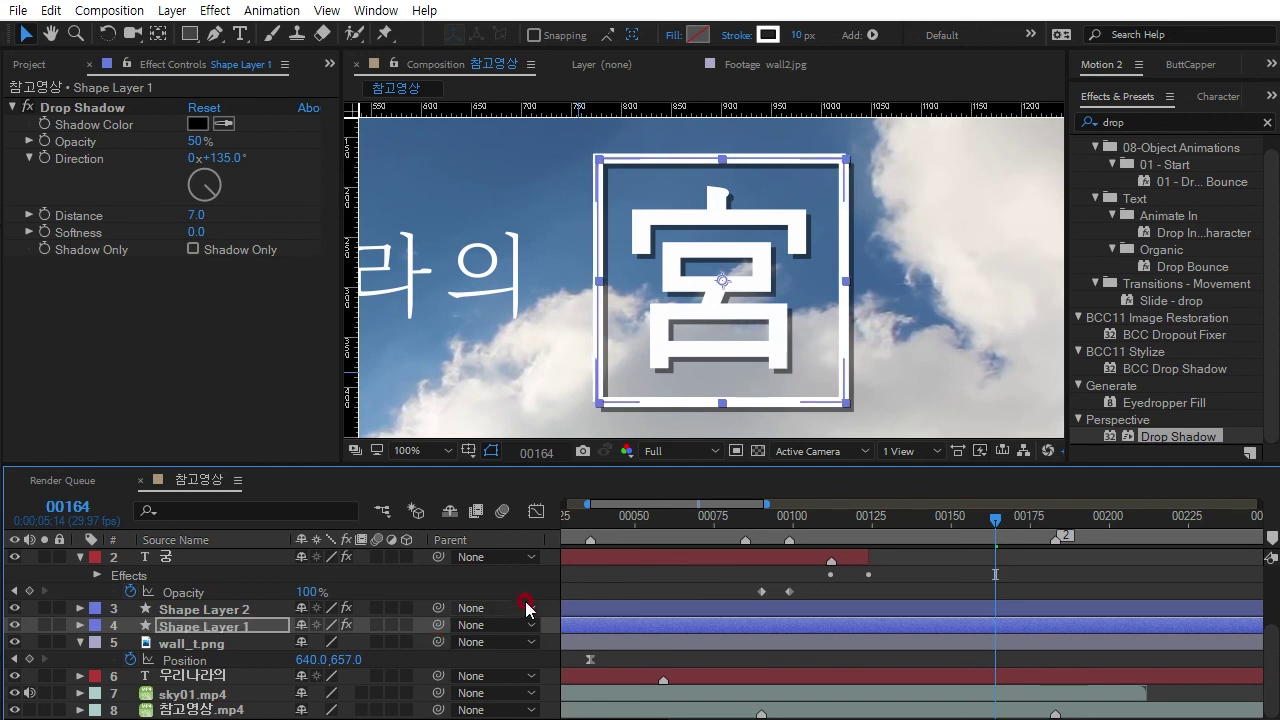
click(847, 643)
click(1131, 605)
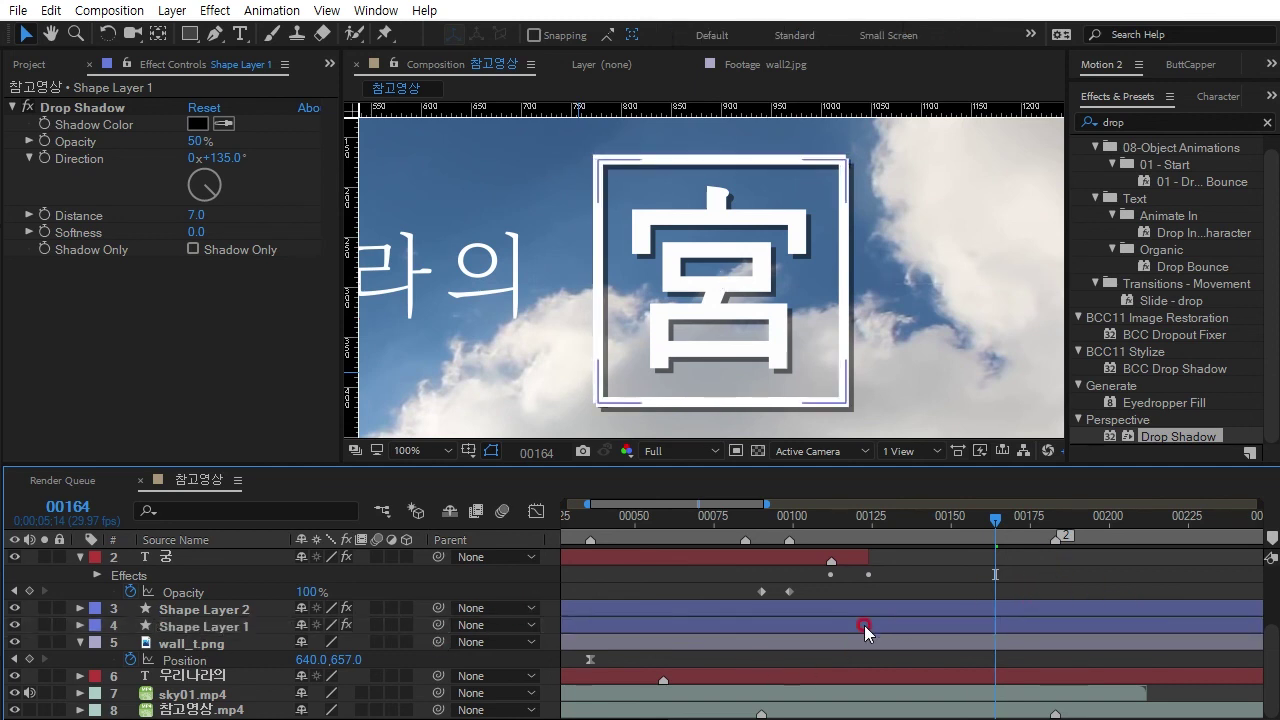
click(240, 626)
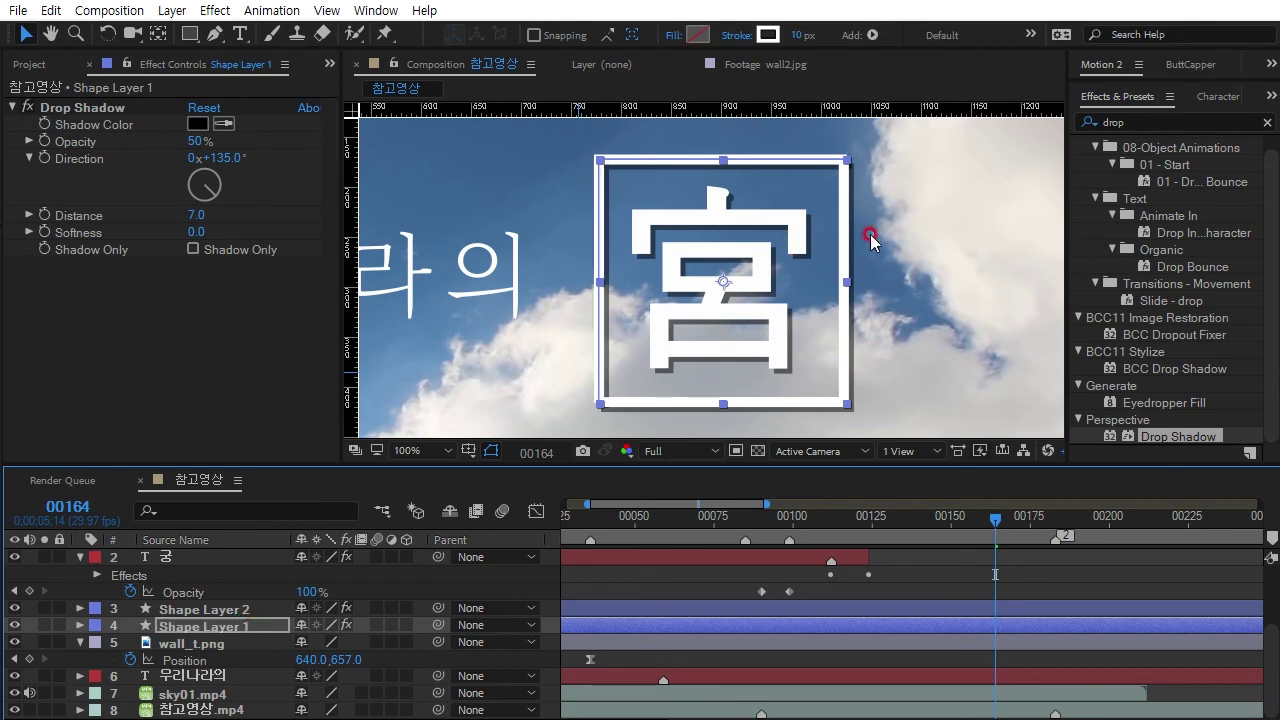
- Nudge the white frame two pixels right, then fit the whole composition in the viewer
scroll(840, 209, up, 5)
scroll(788, 200, down, 5)
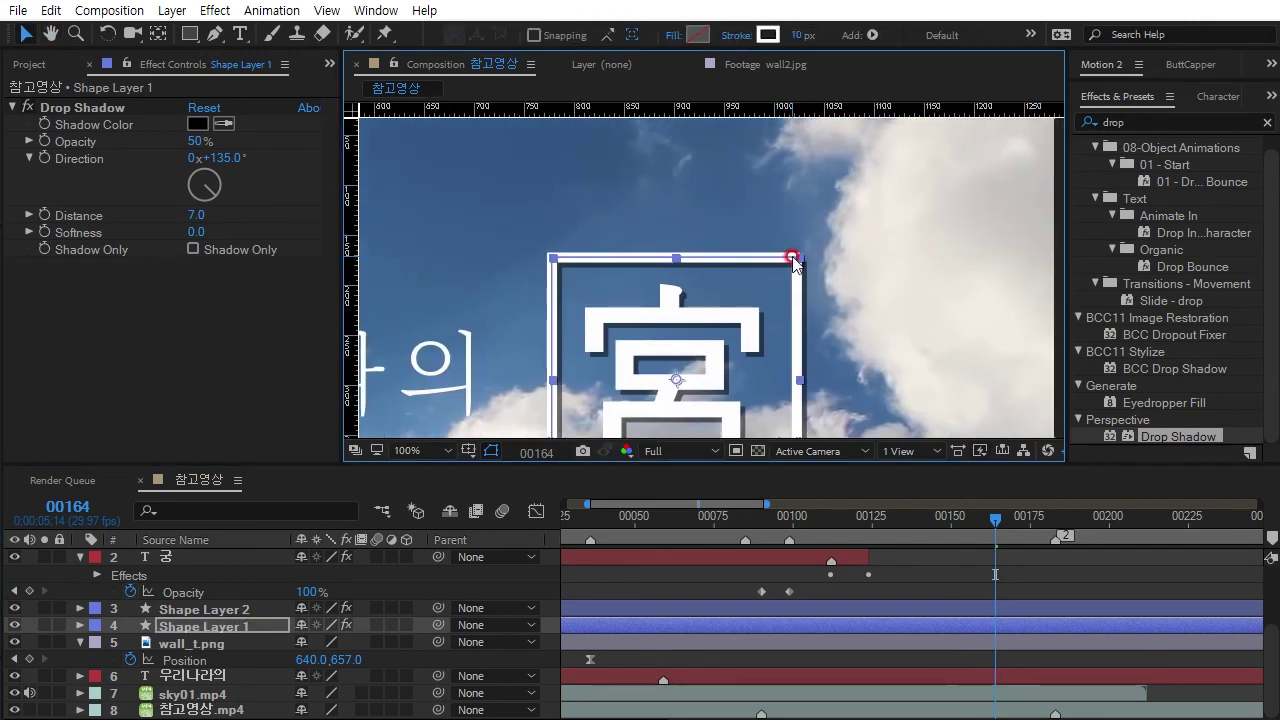
scroll(792, 260, up, 2)
key(Right)
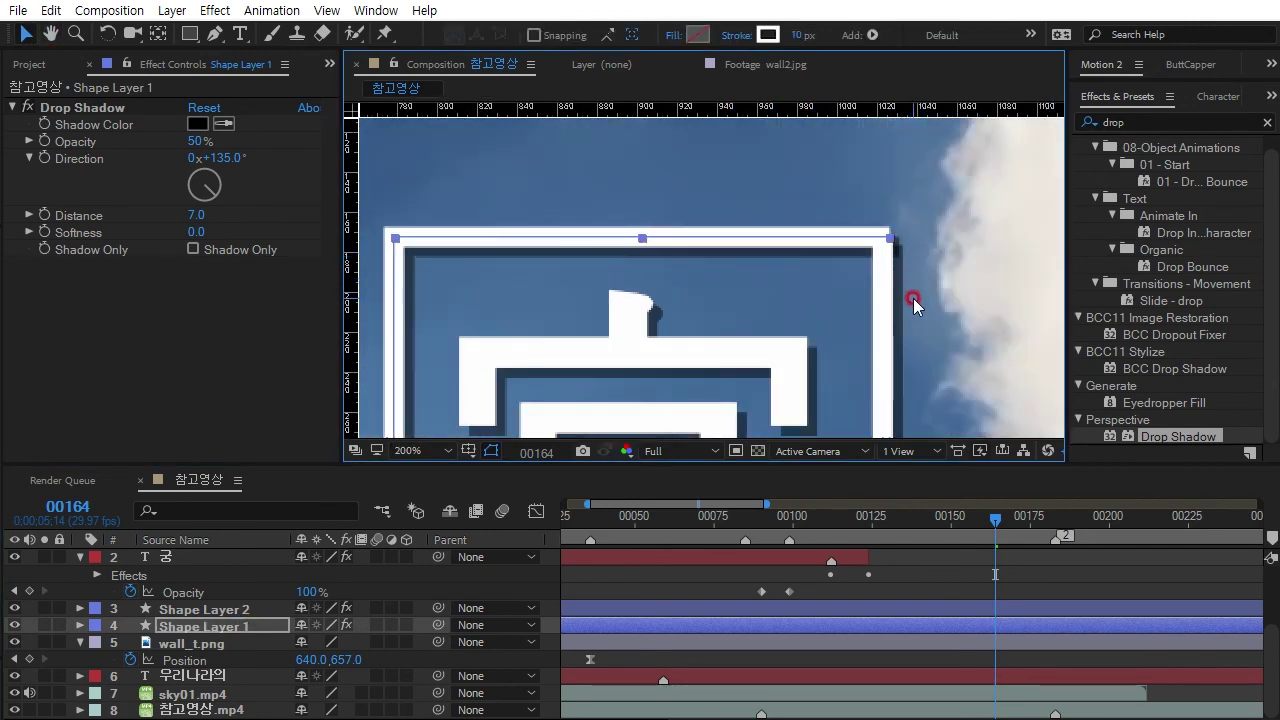
key(Right)
scroll(913, 298, down, 3)
scroll(814, 340, up, 2)
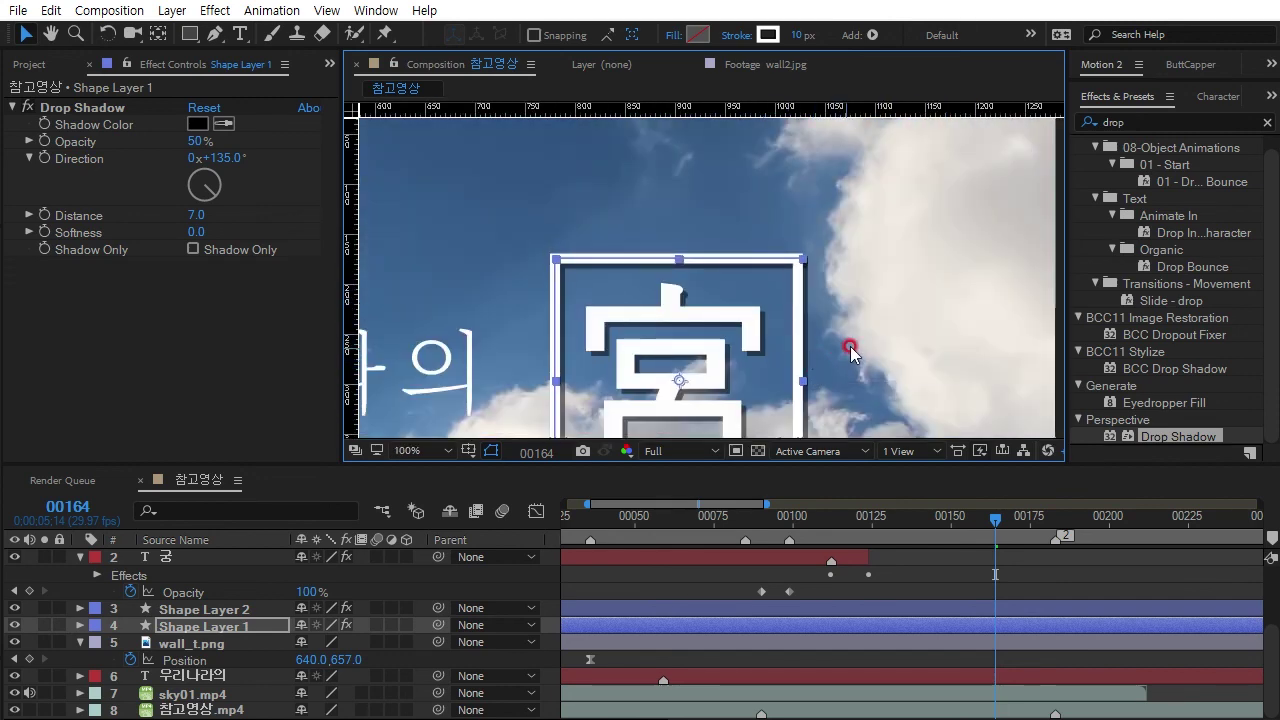
drag(848, 348, 871, 214)
key(shift+slash)
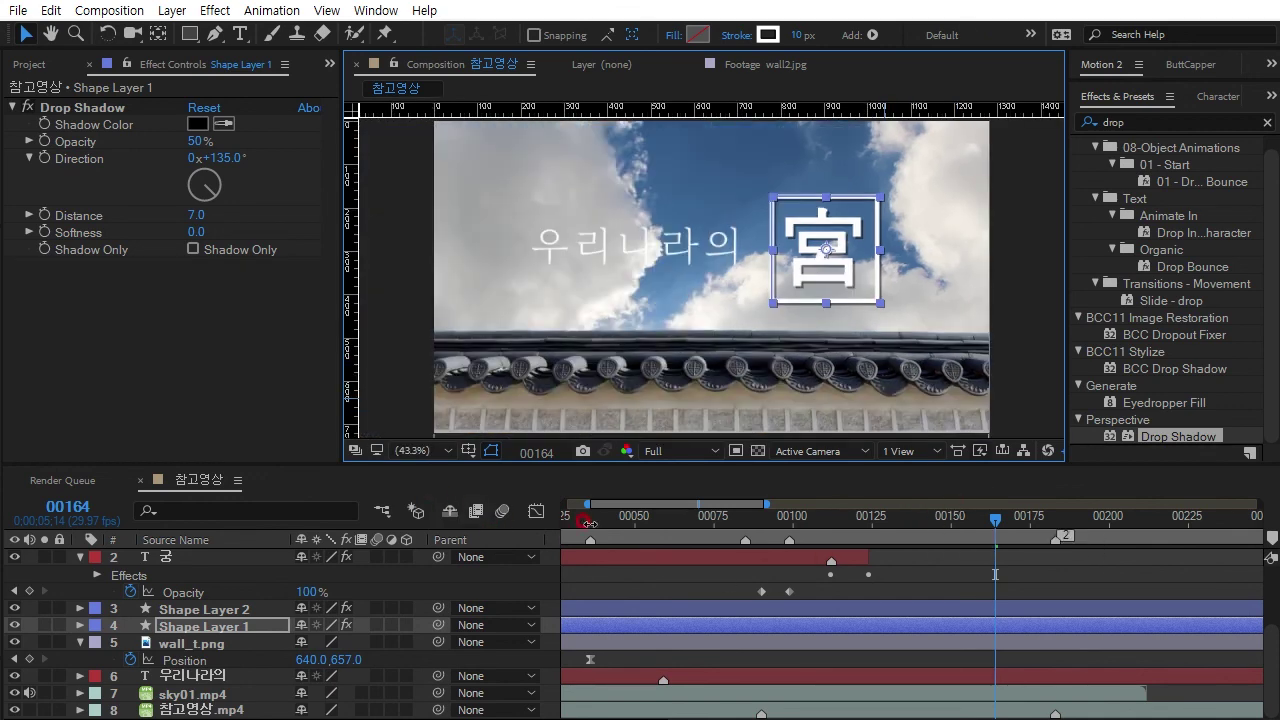
mouse_move(605, 504)
mouse_down()
mouse_move(533, 507)
mouse_move(568, 516)
mouse_up()
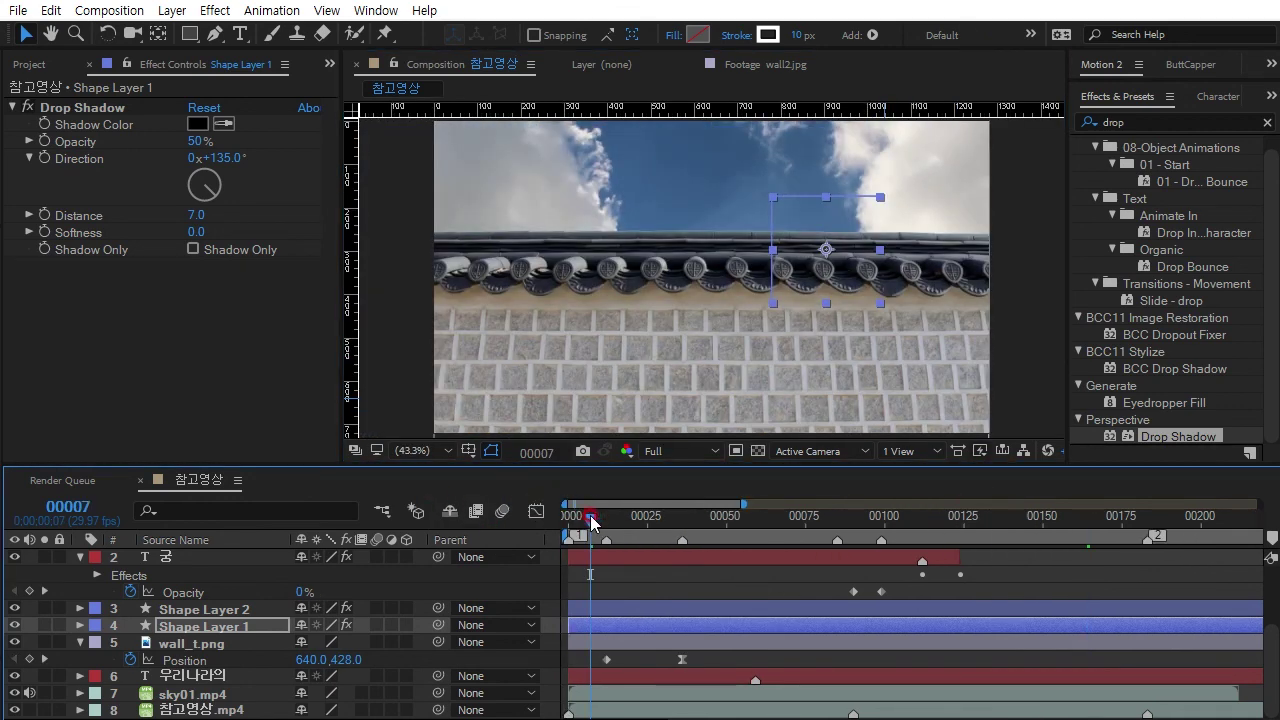
click(1274, 589)
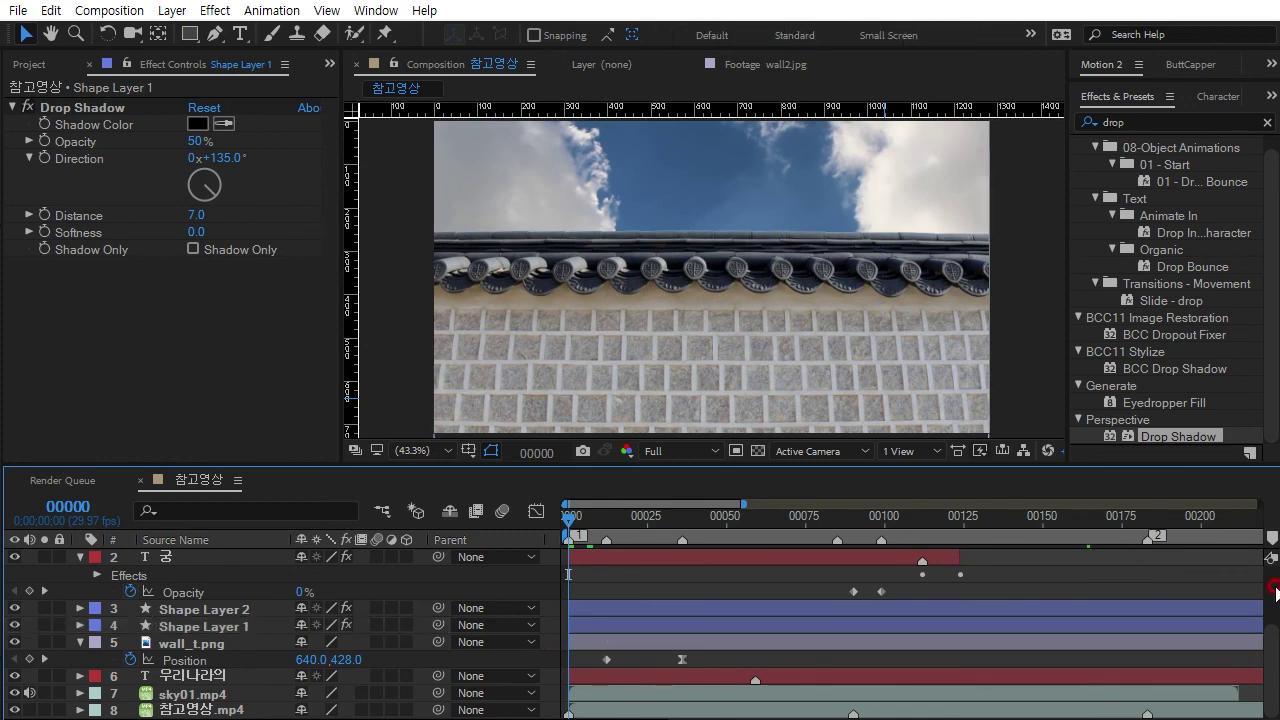
key(grave)
key(grave)
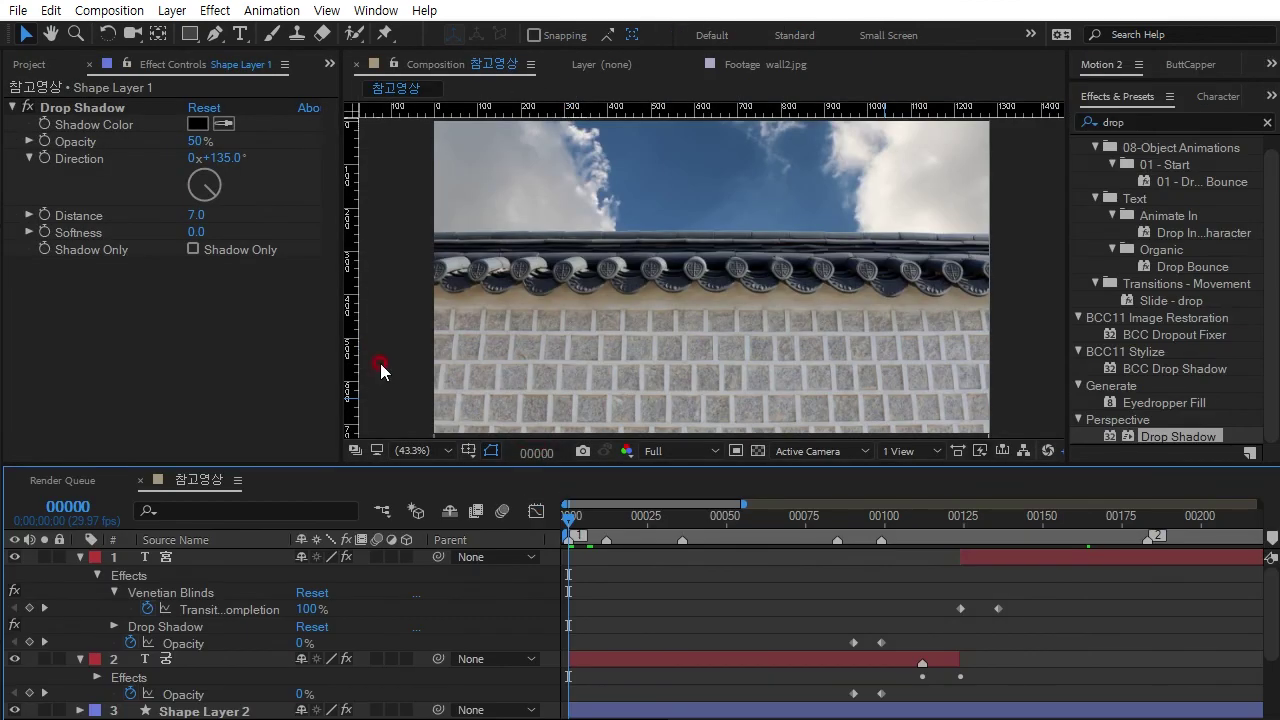
key(grave)
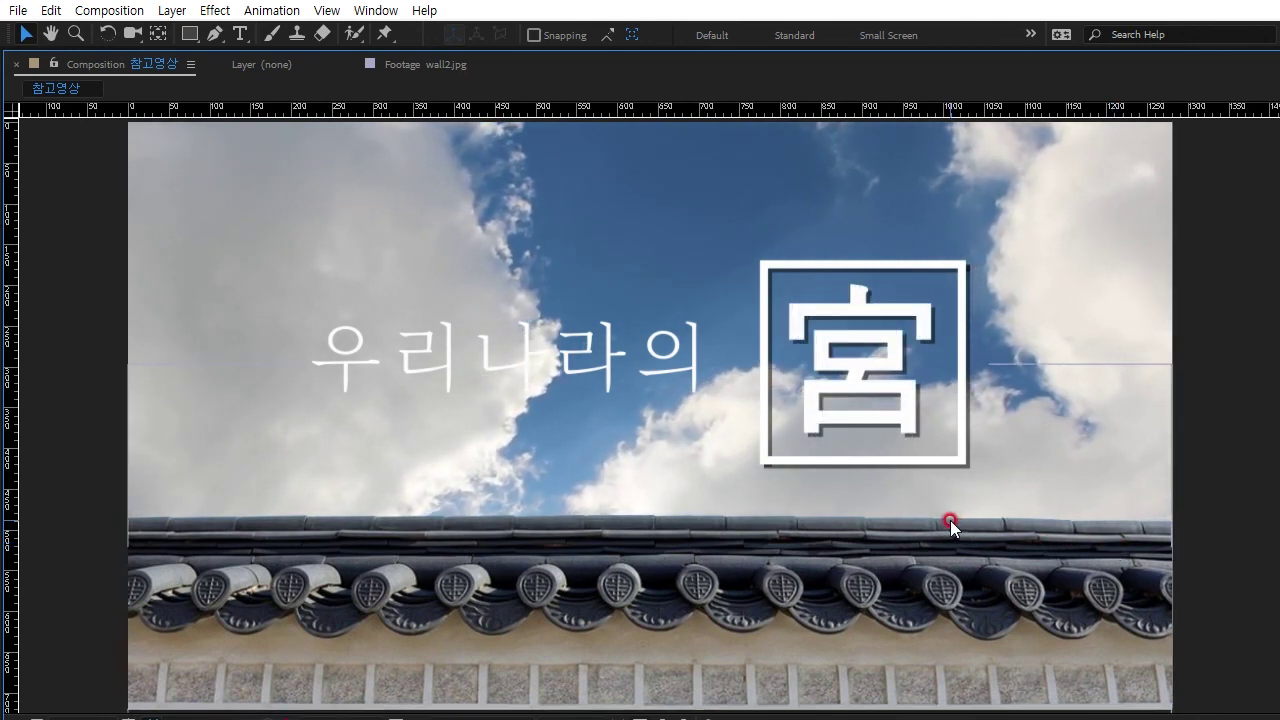
key(space)
key(grave)
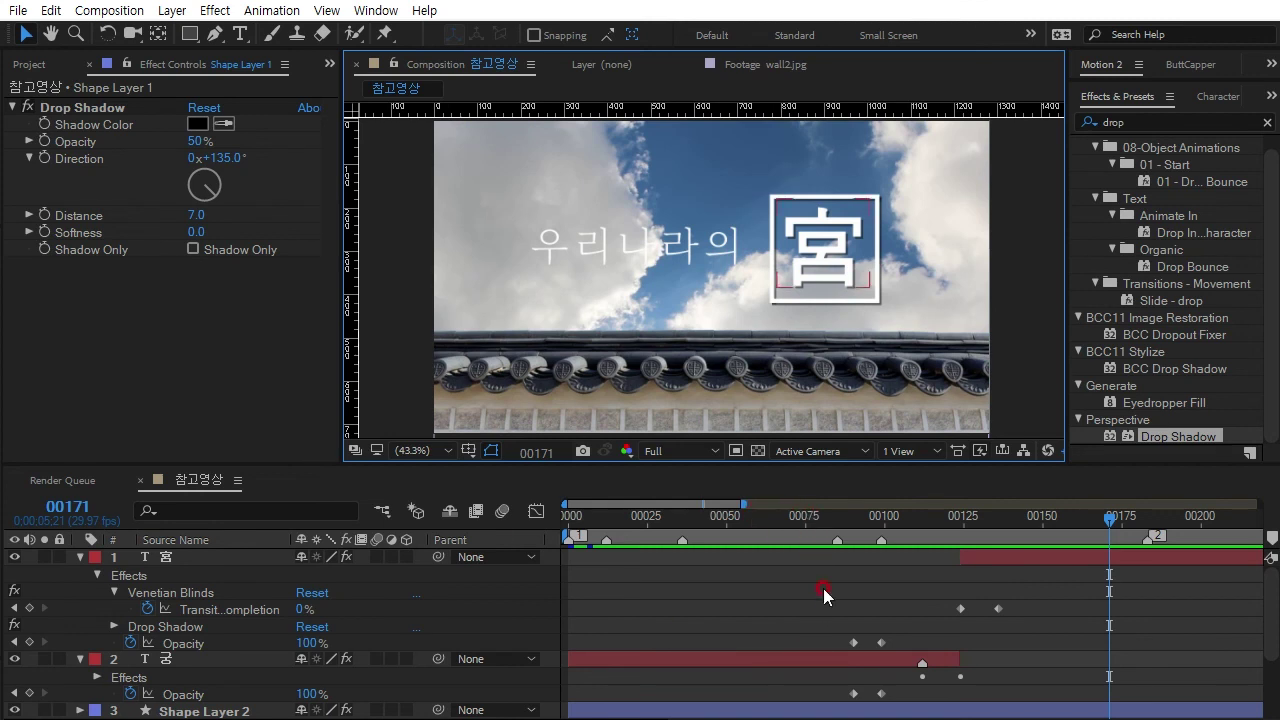